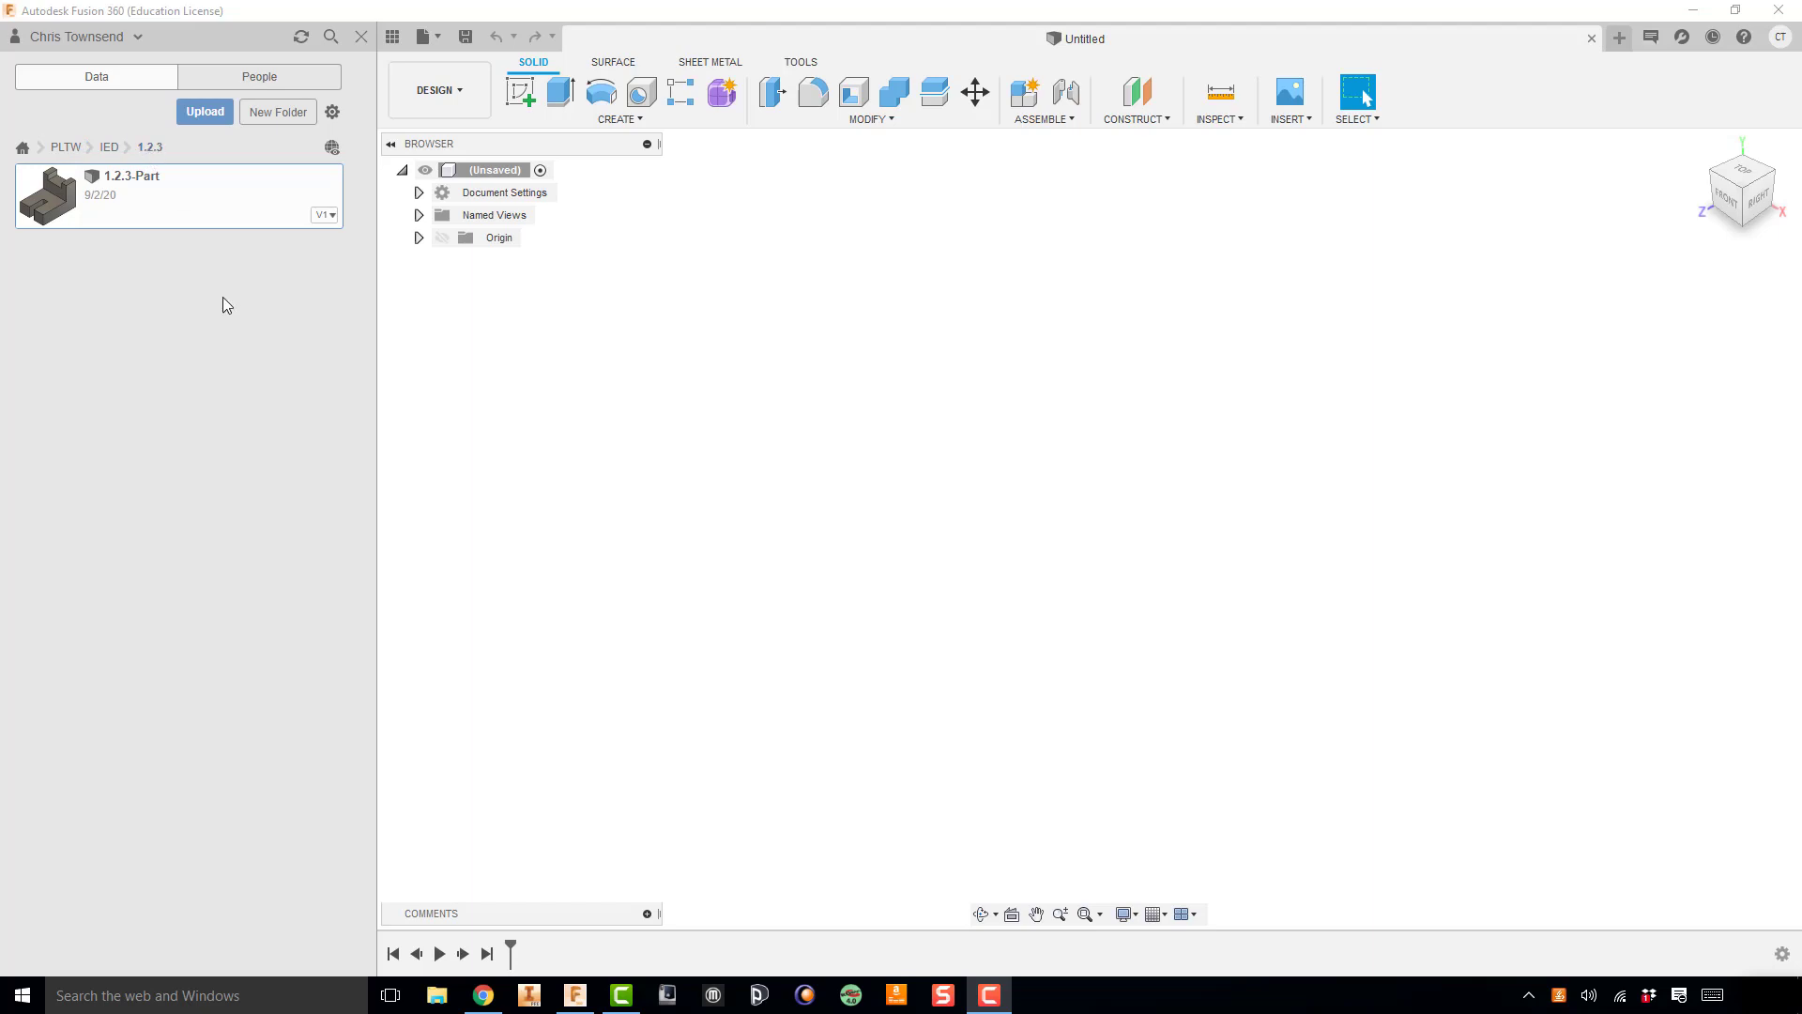
Step: Open the 1.2.3-Part design and create a new drawing from it on an A (8.5in x 11in) sheet
double_click(139, 194)
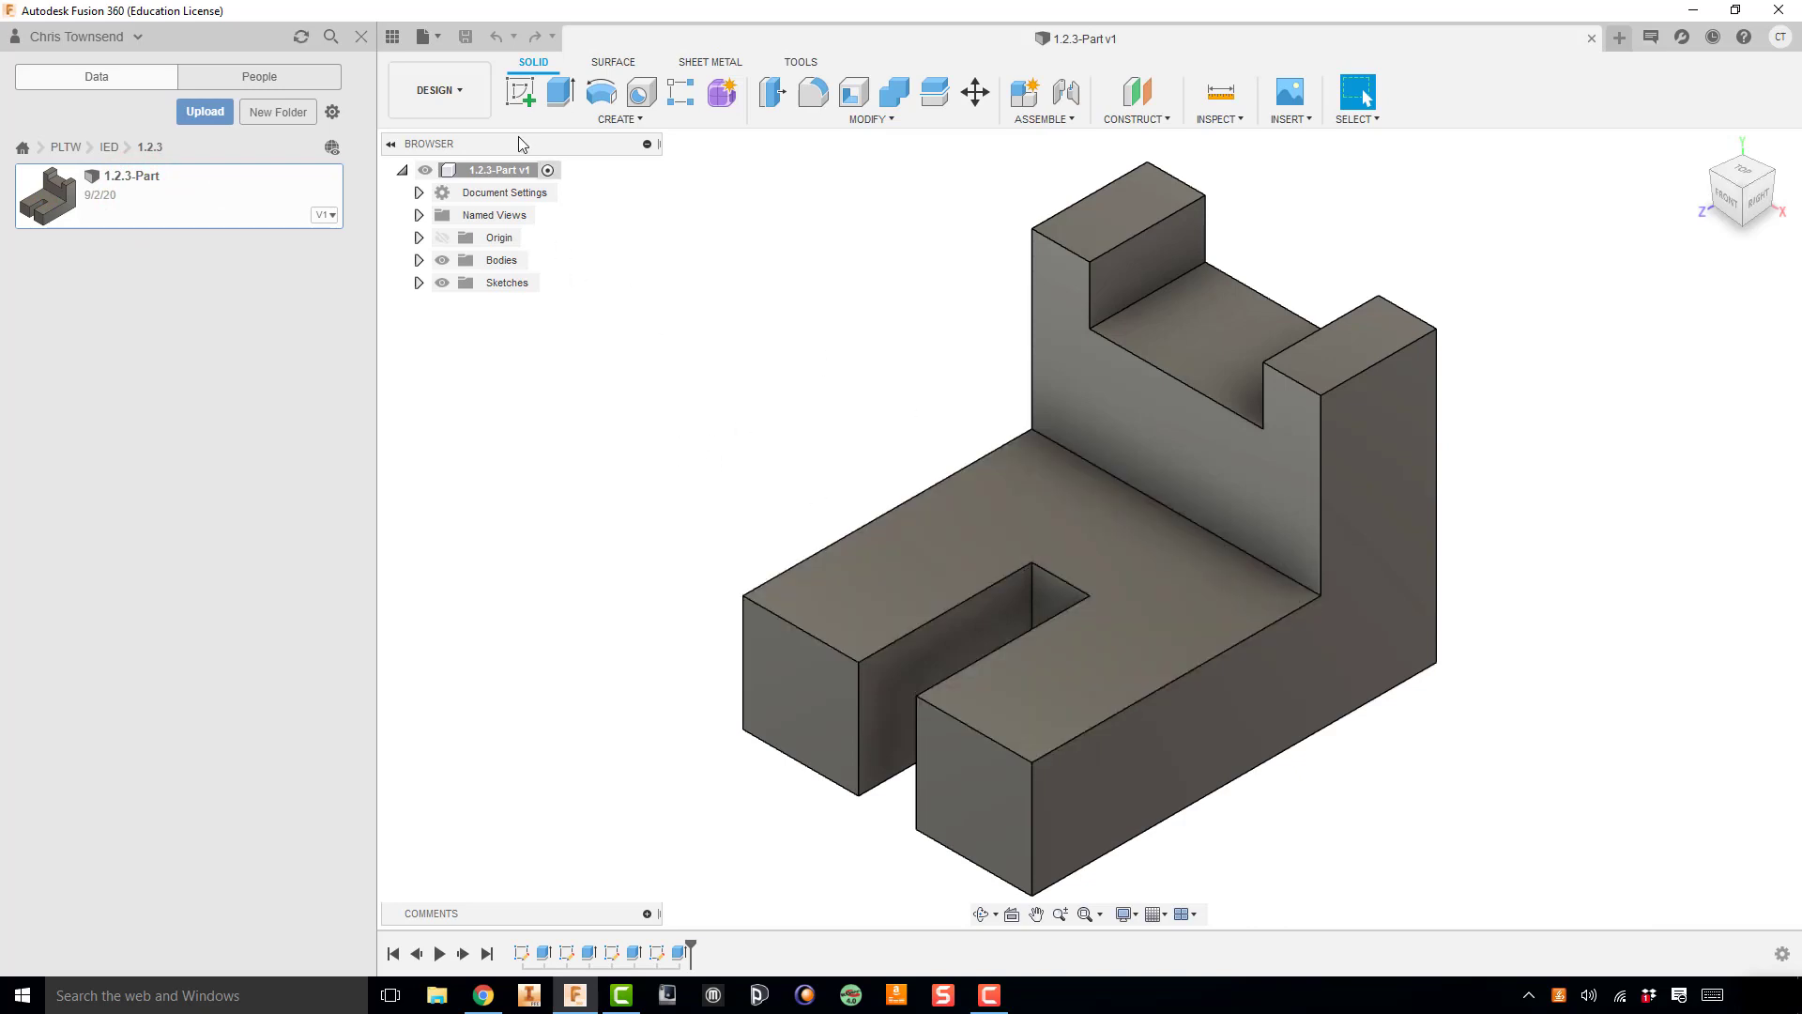
click(459, 92)
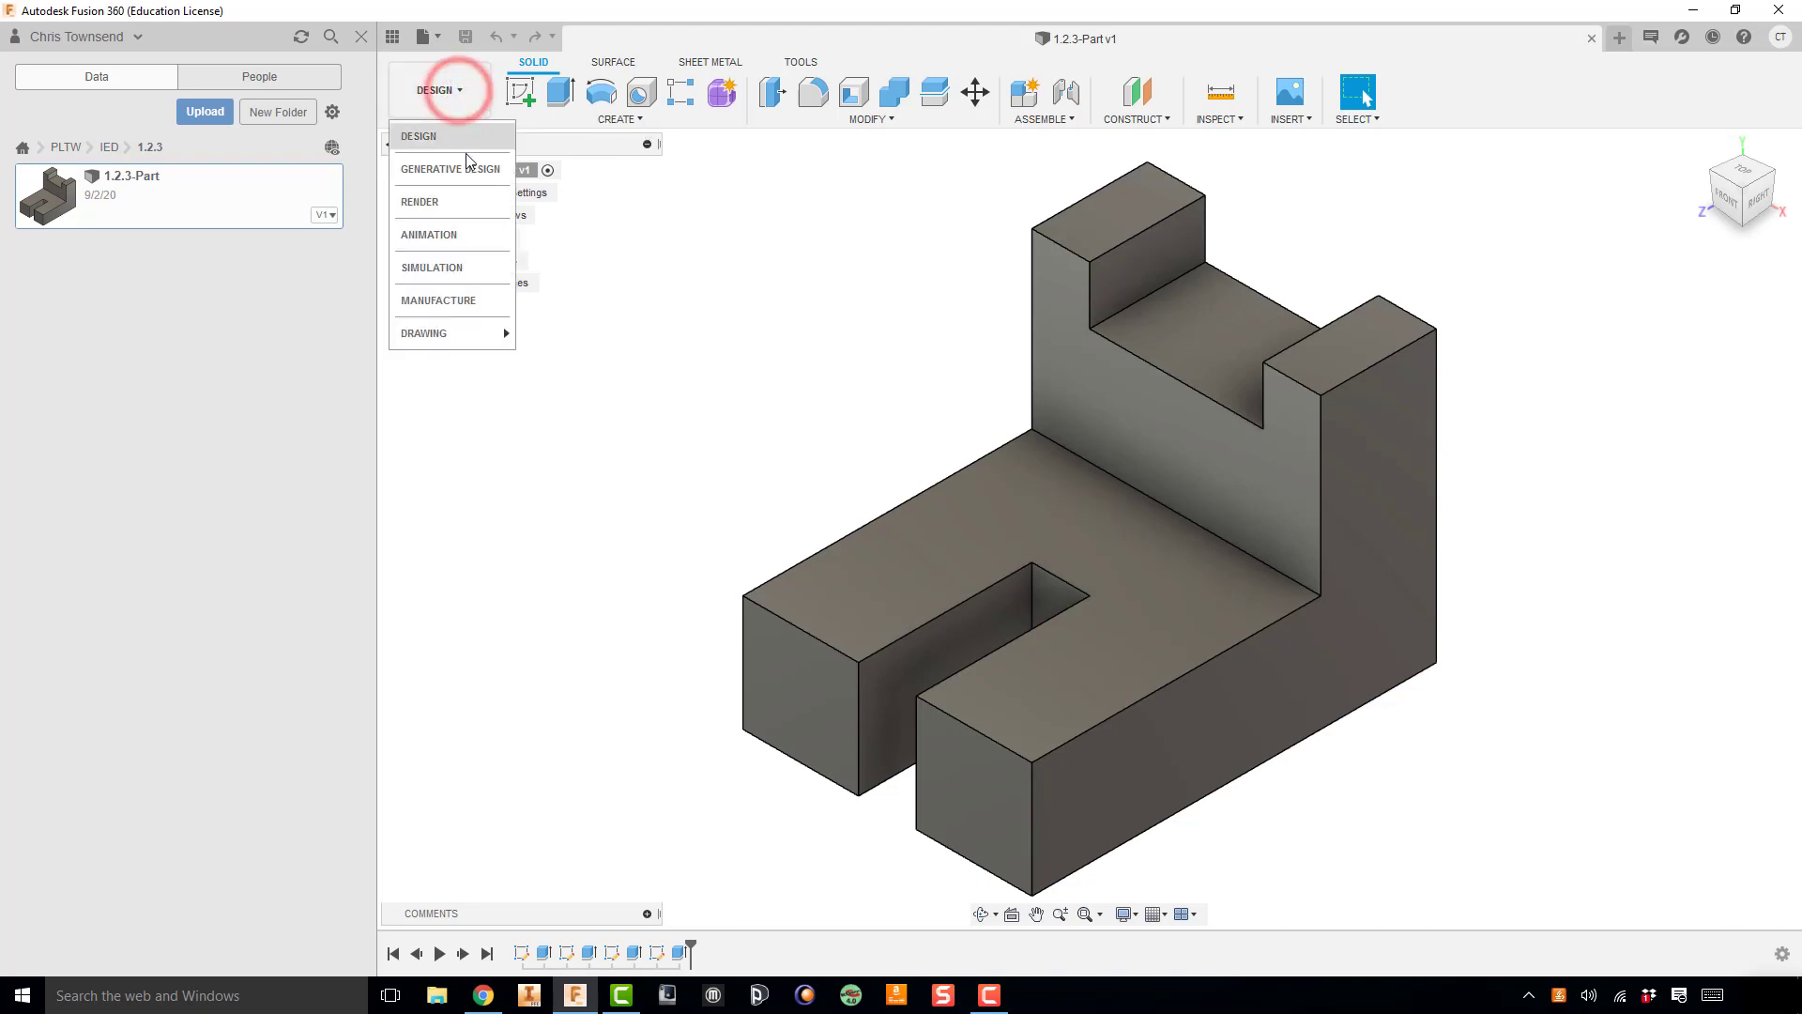
mouse_move(447, 333)
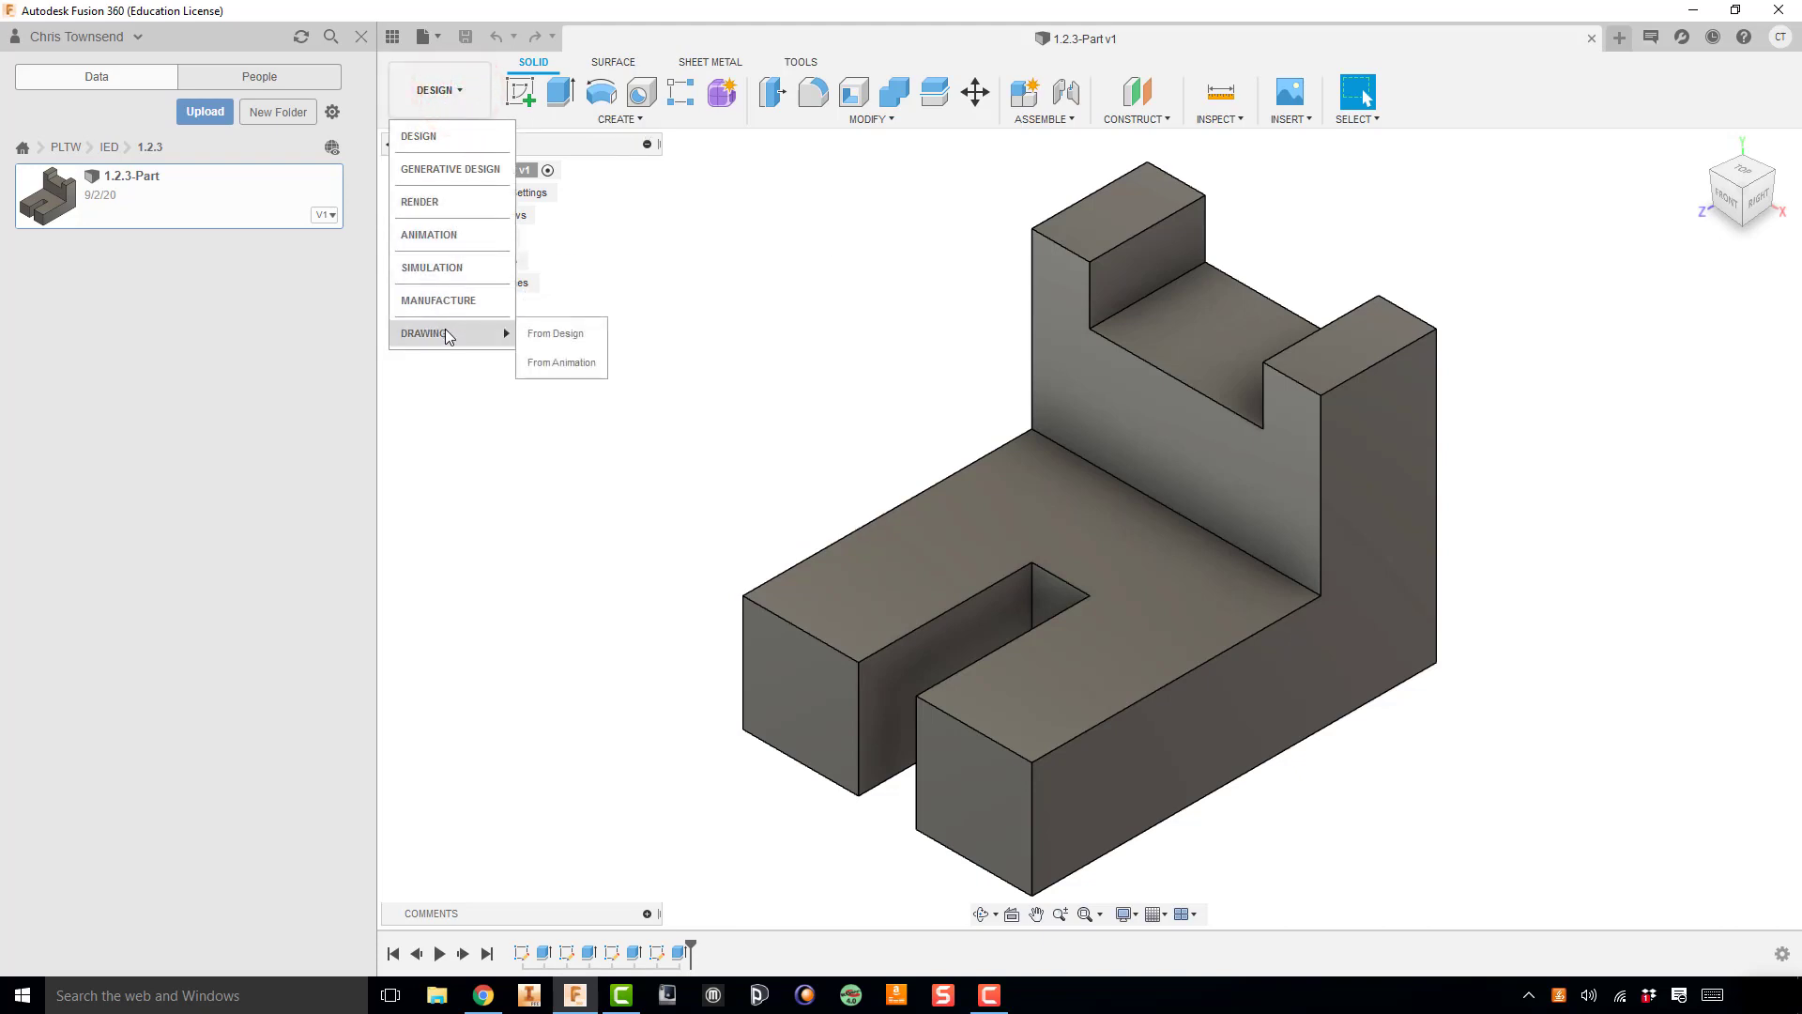
click(554, 334)
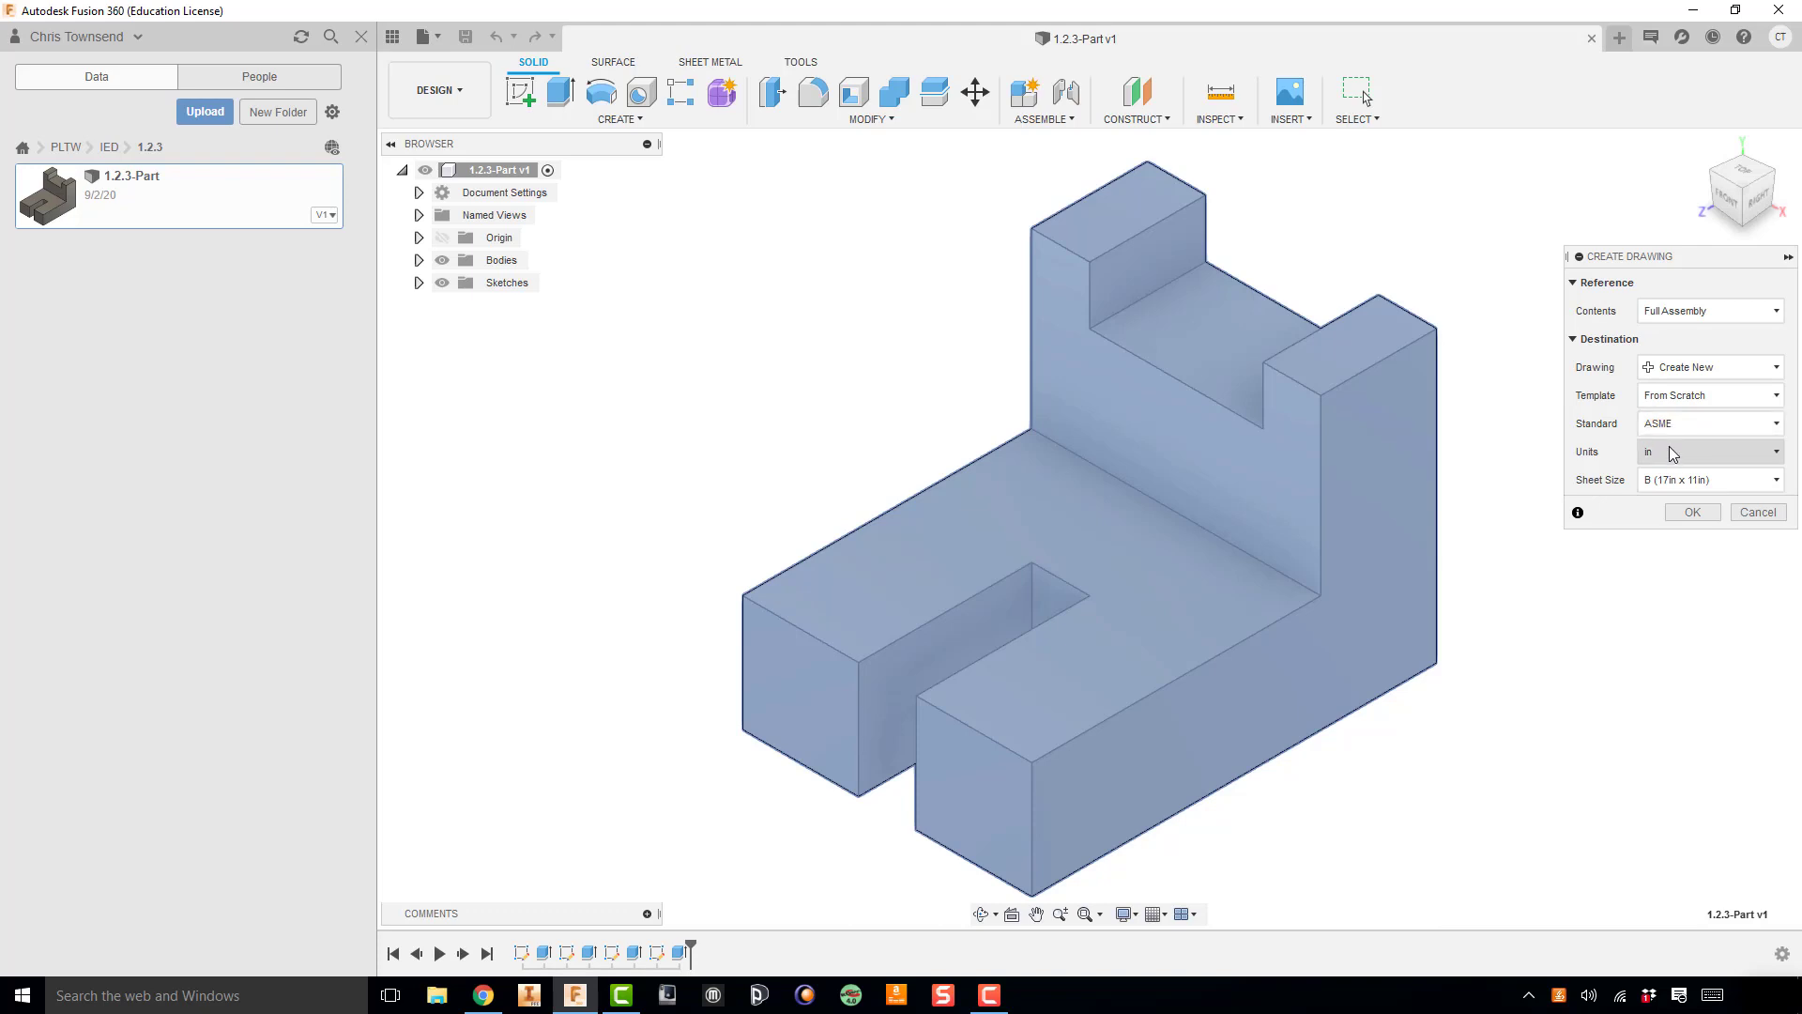
click(1686, 481)
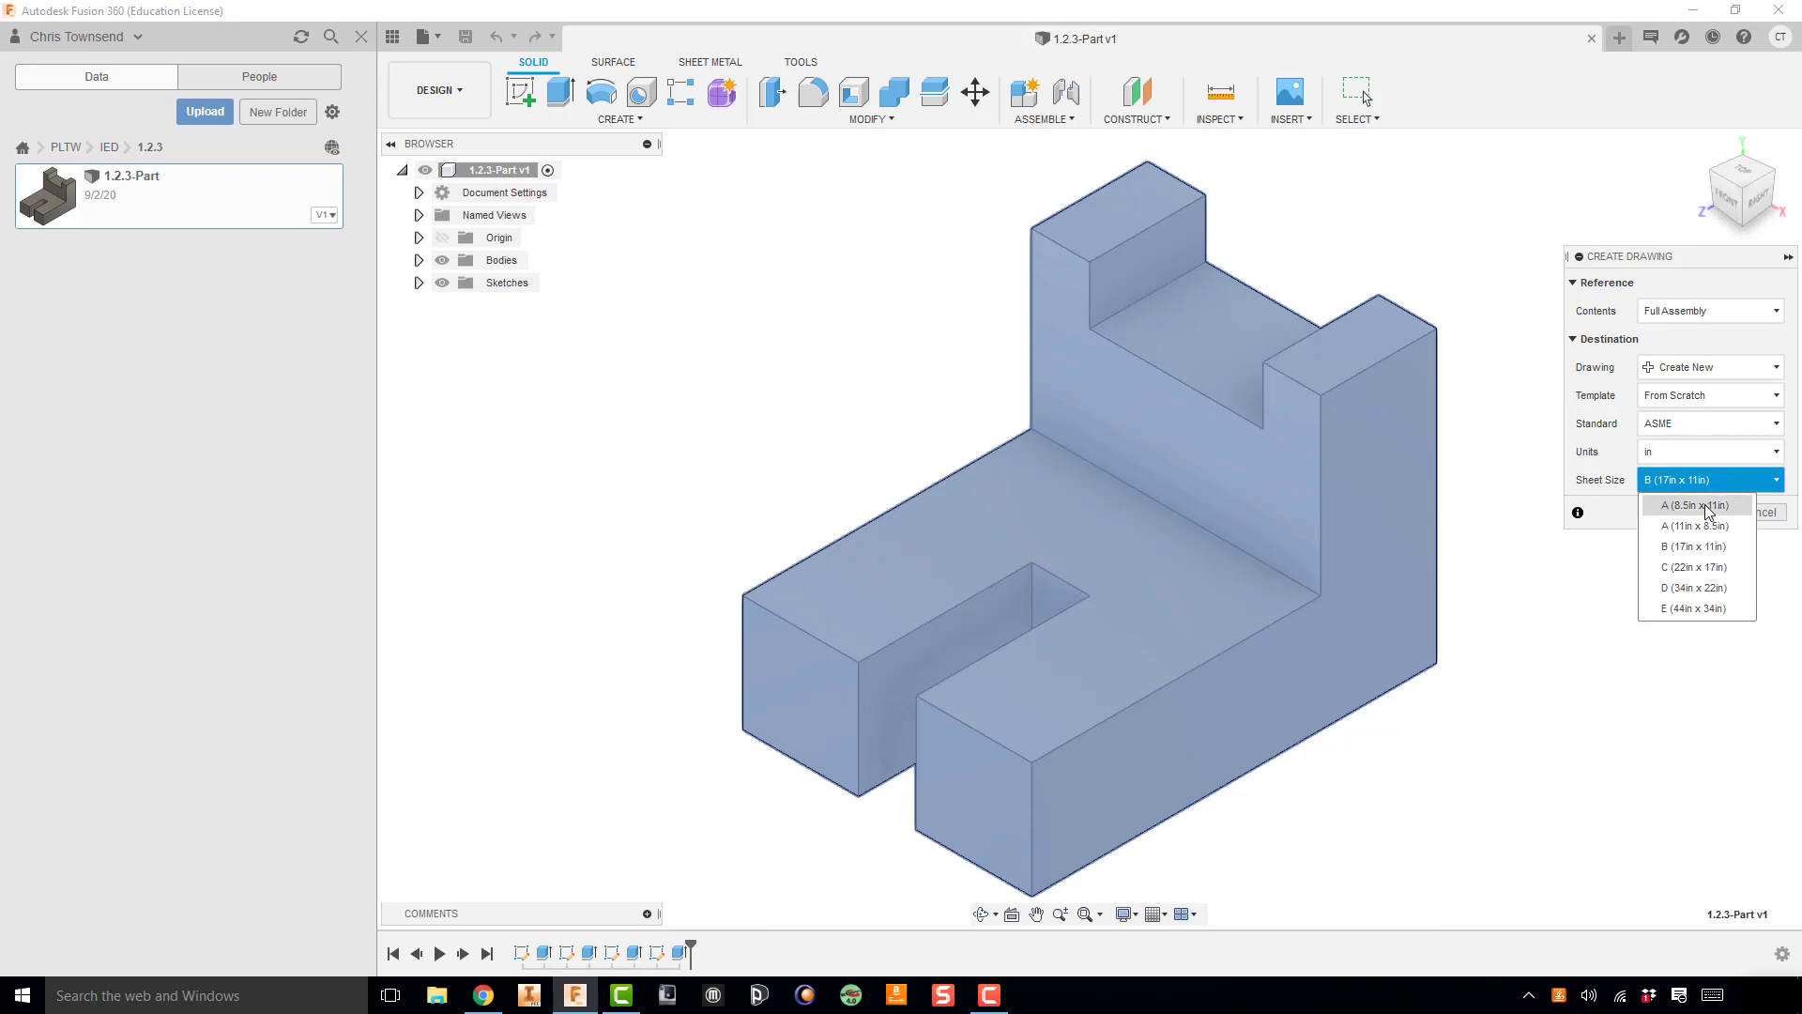
click(1704, 507)
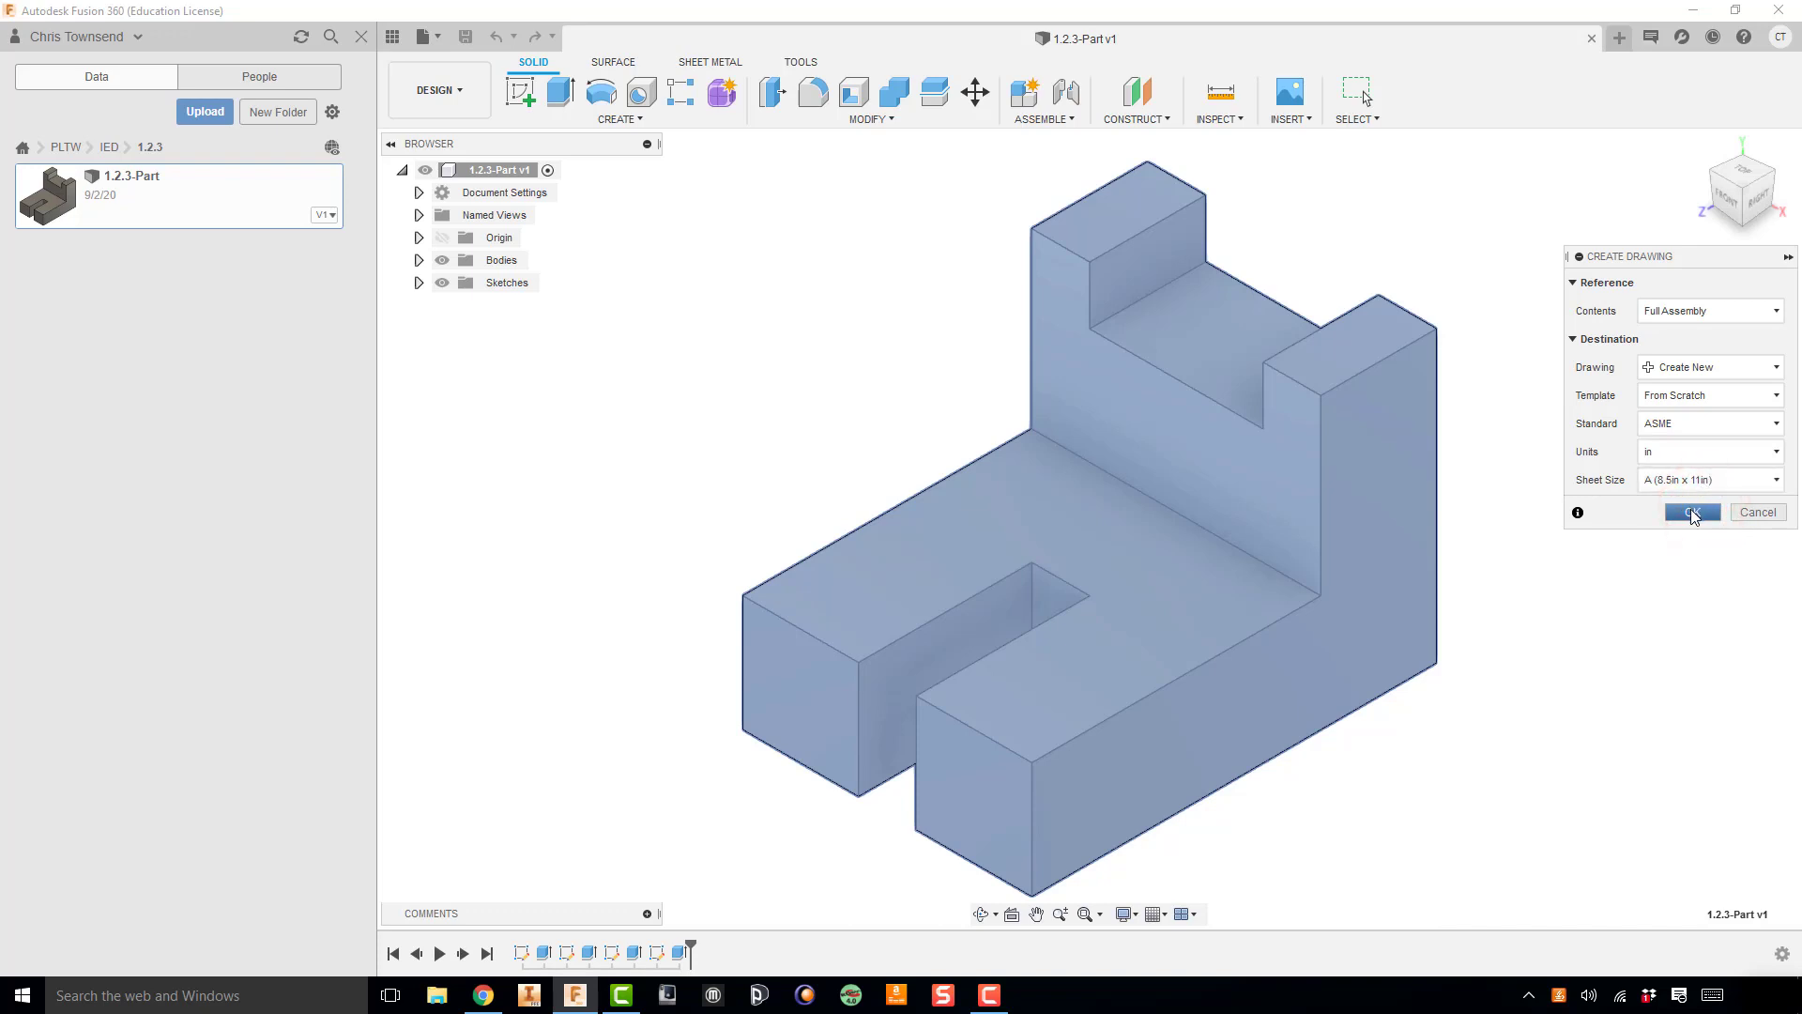
click(1694, 513)
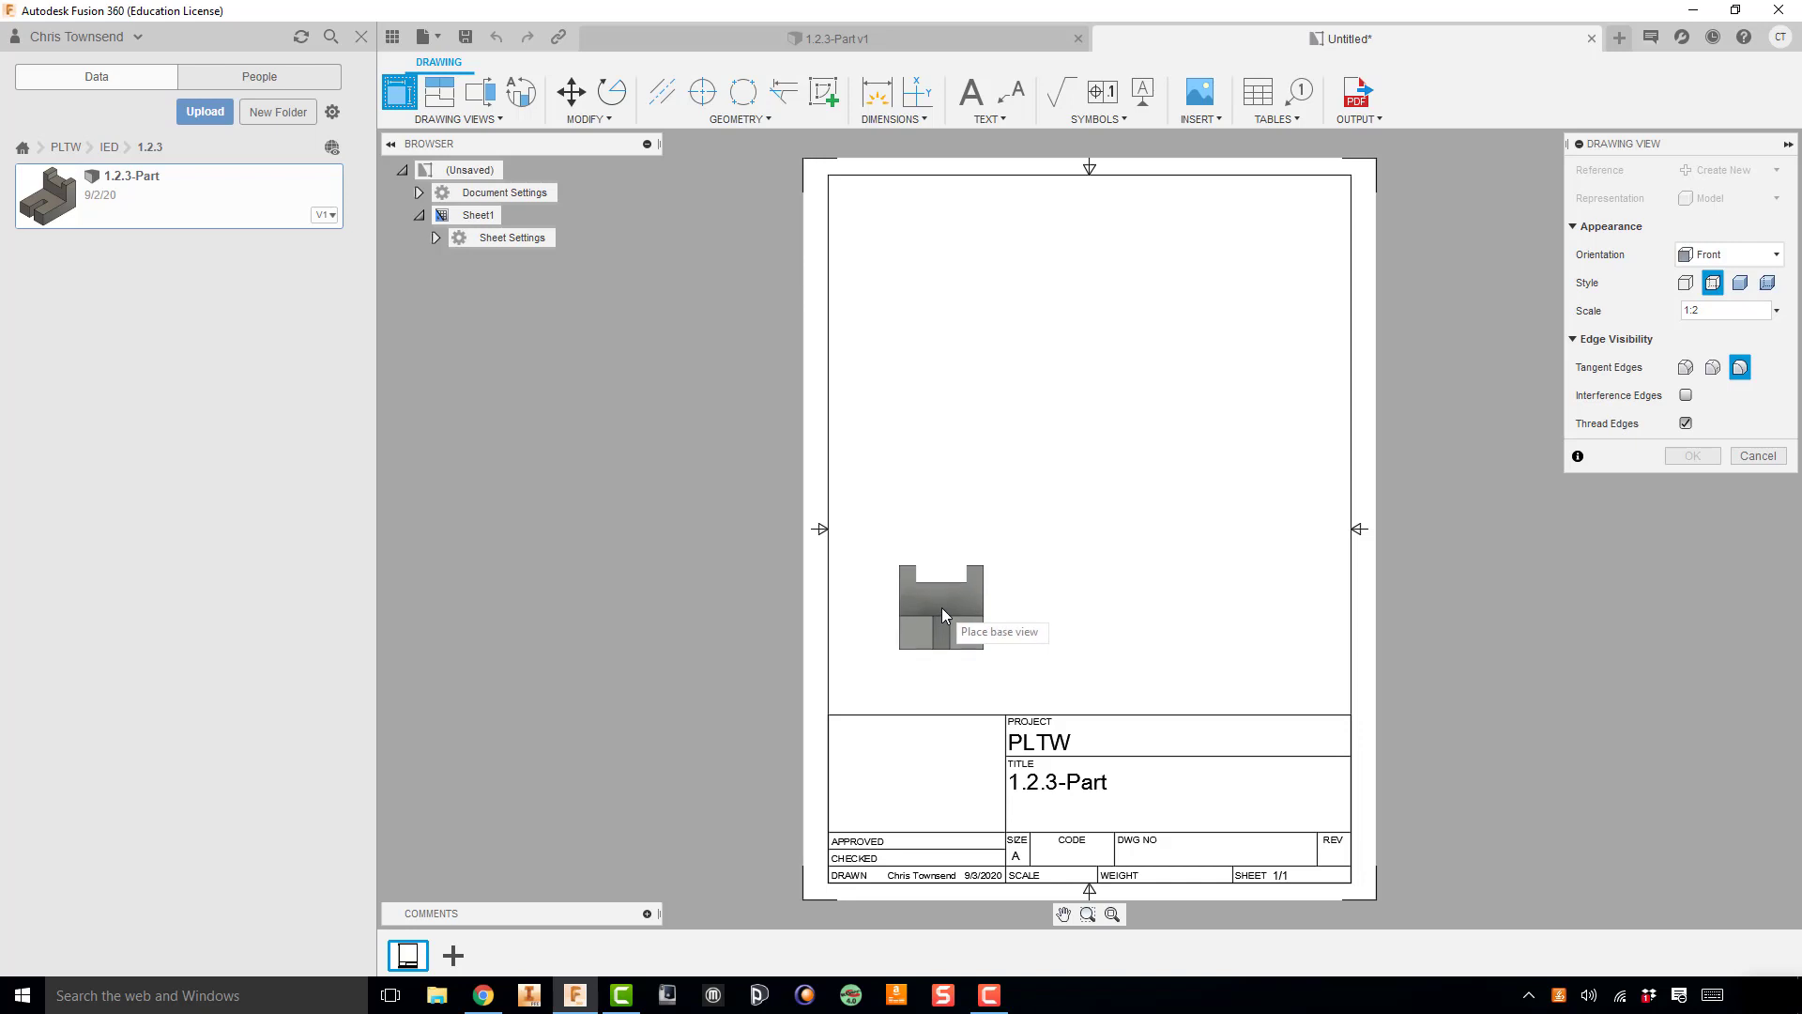
click(1727, 252)
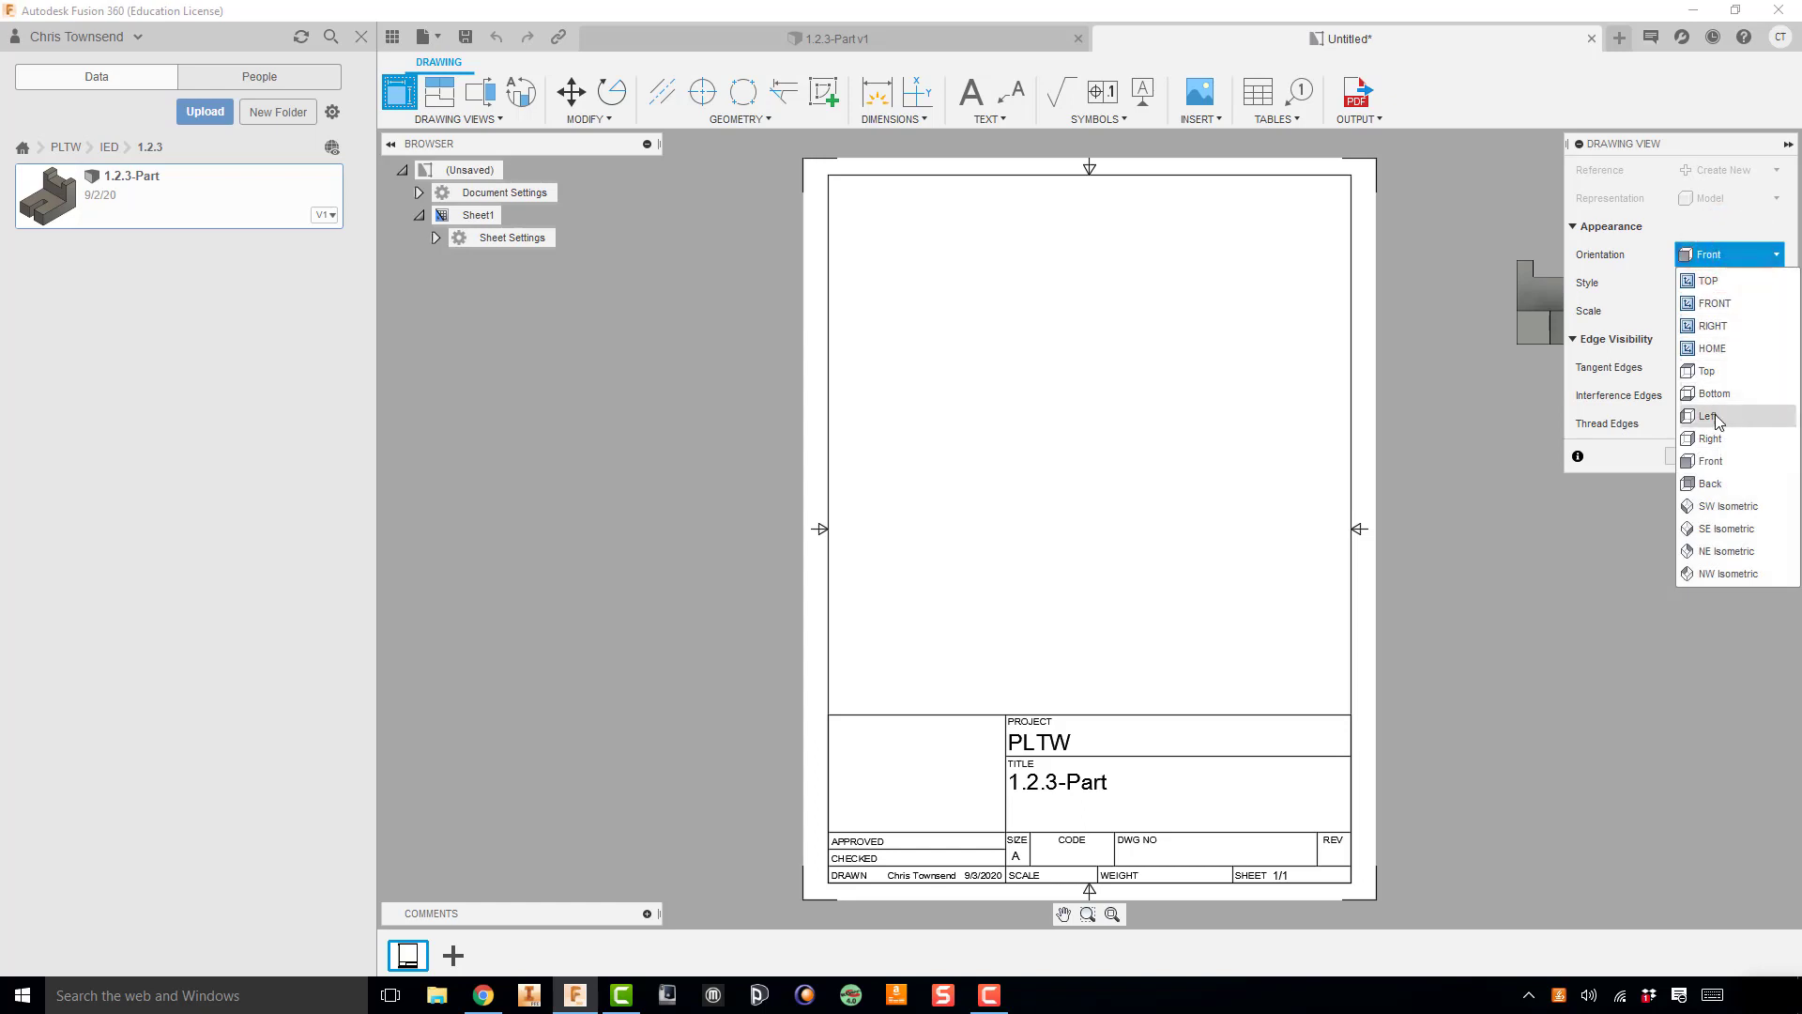
click(1724, 438)
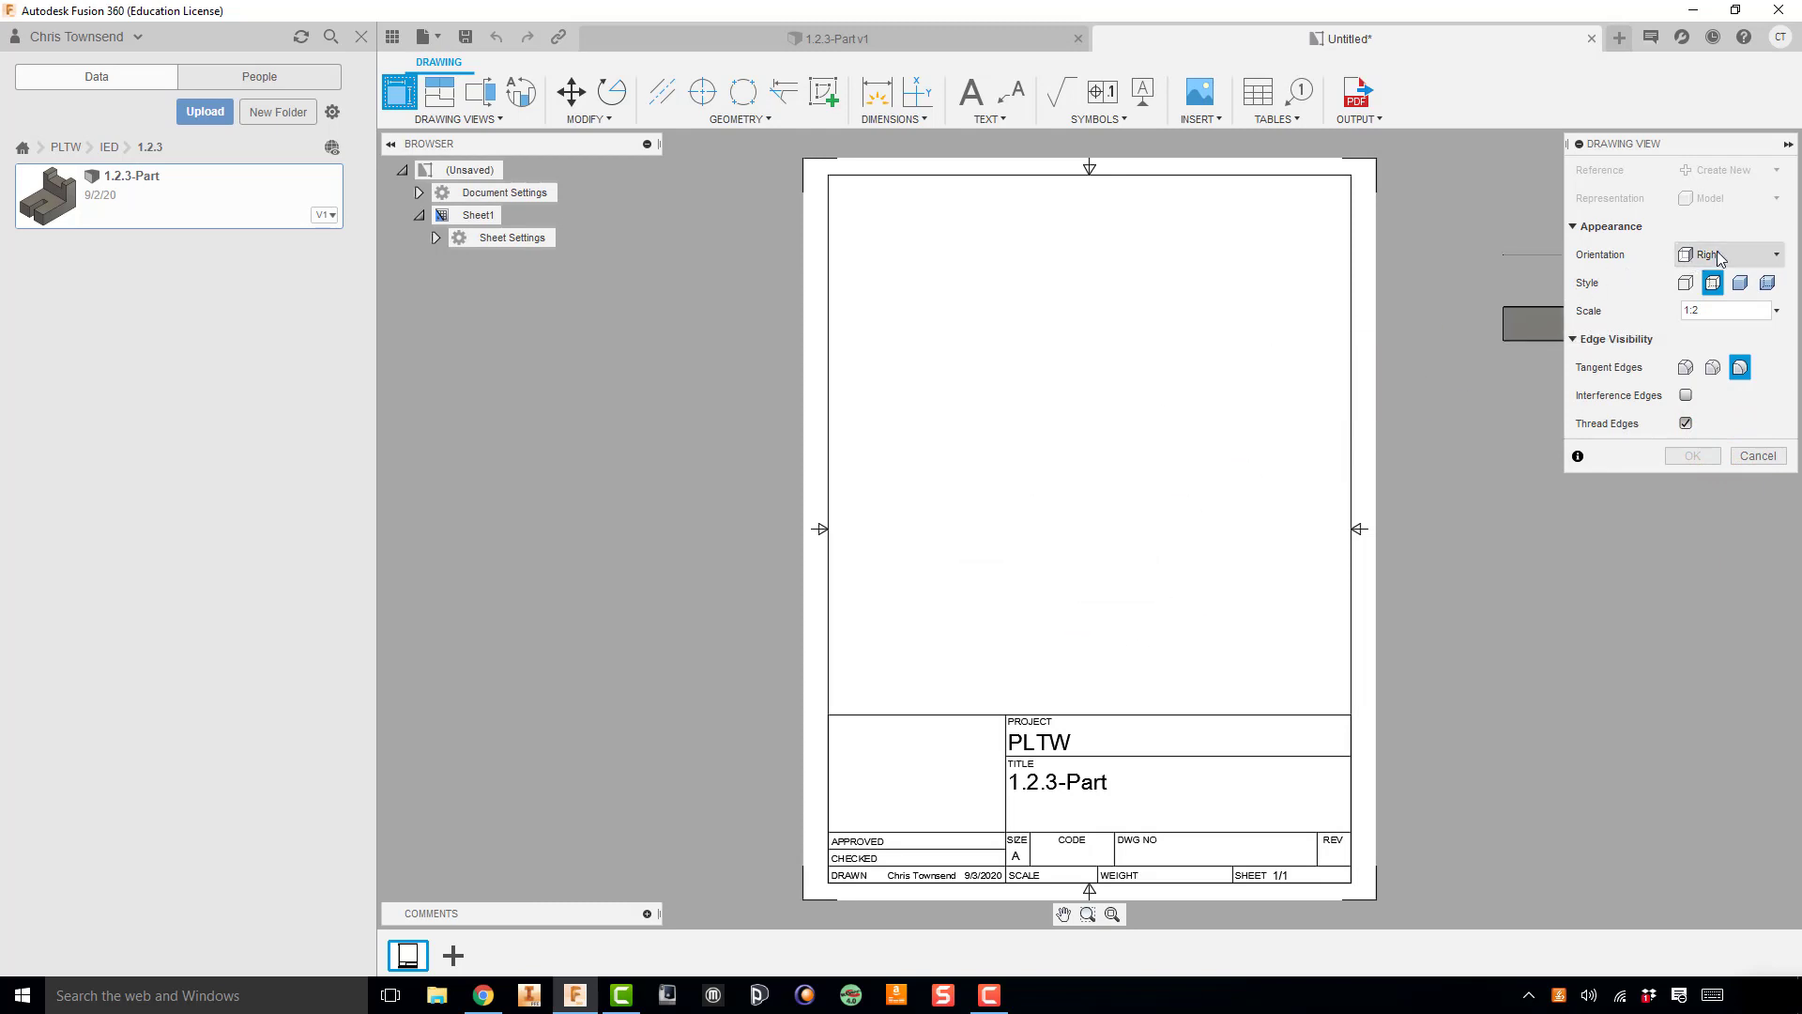
click(1725, 249)
click(1710, 461)
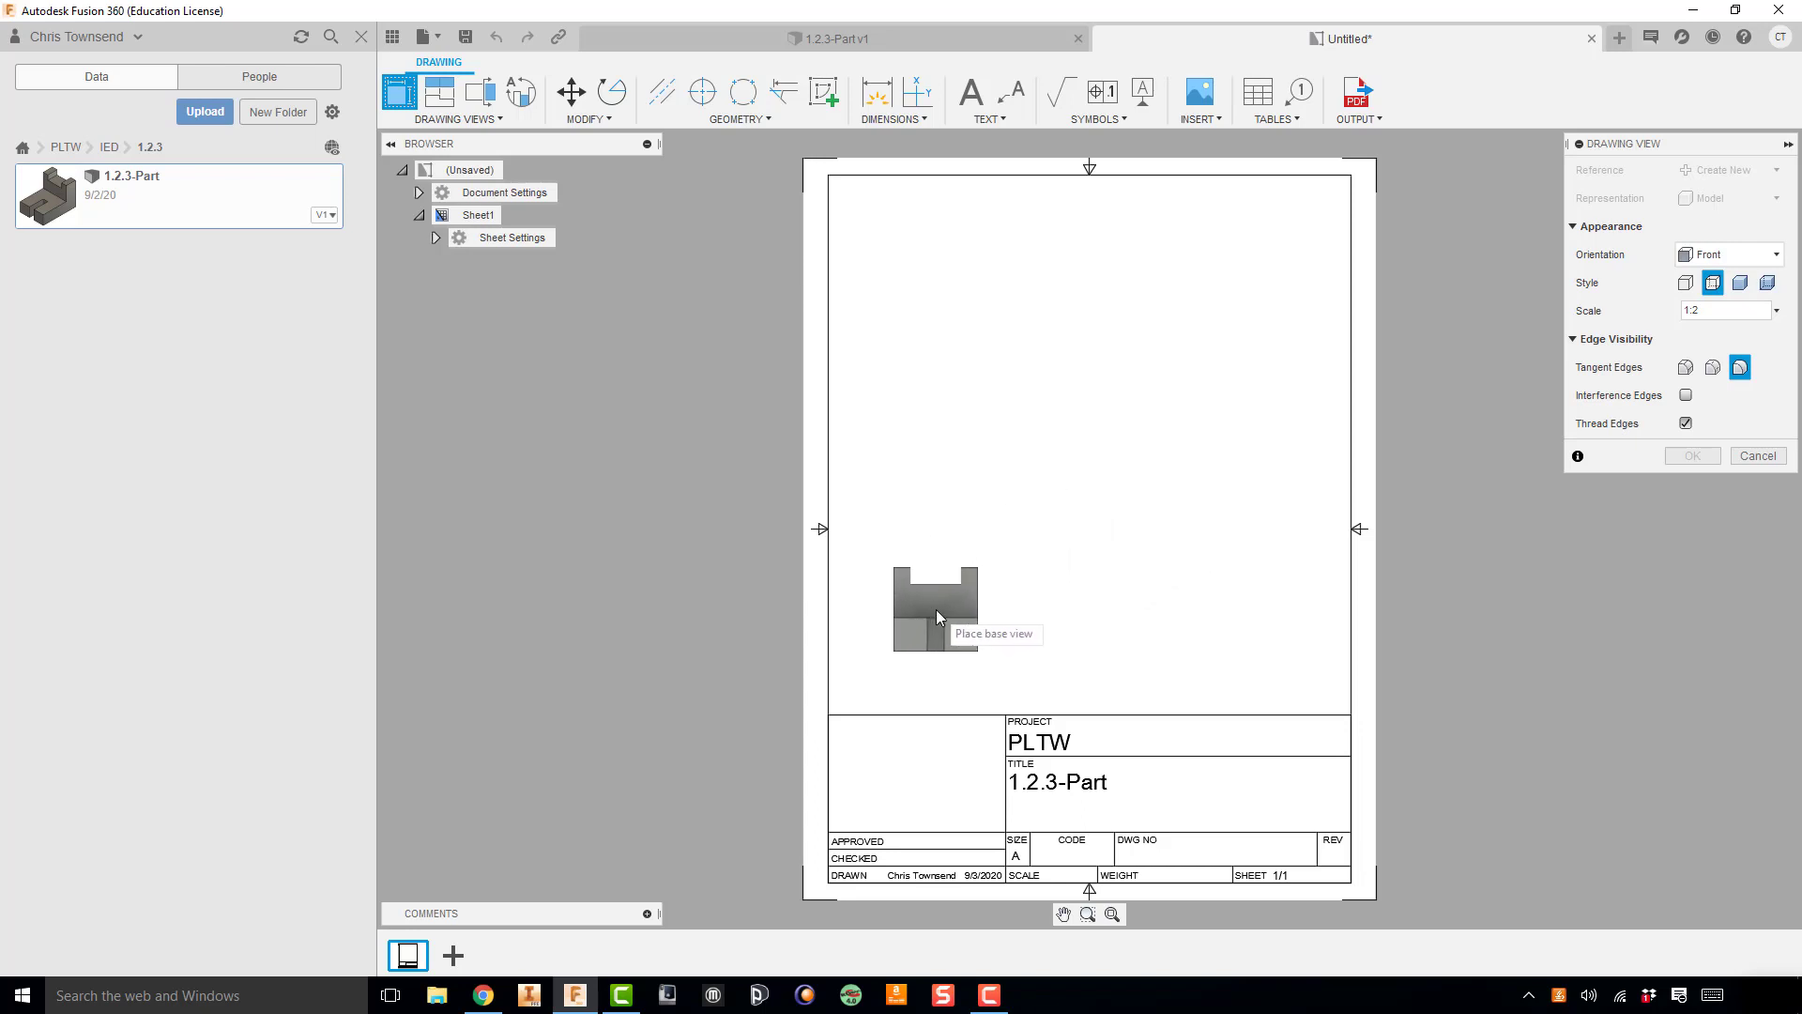
click(1775, 310)
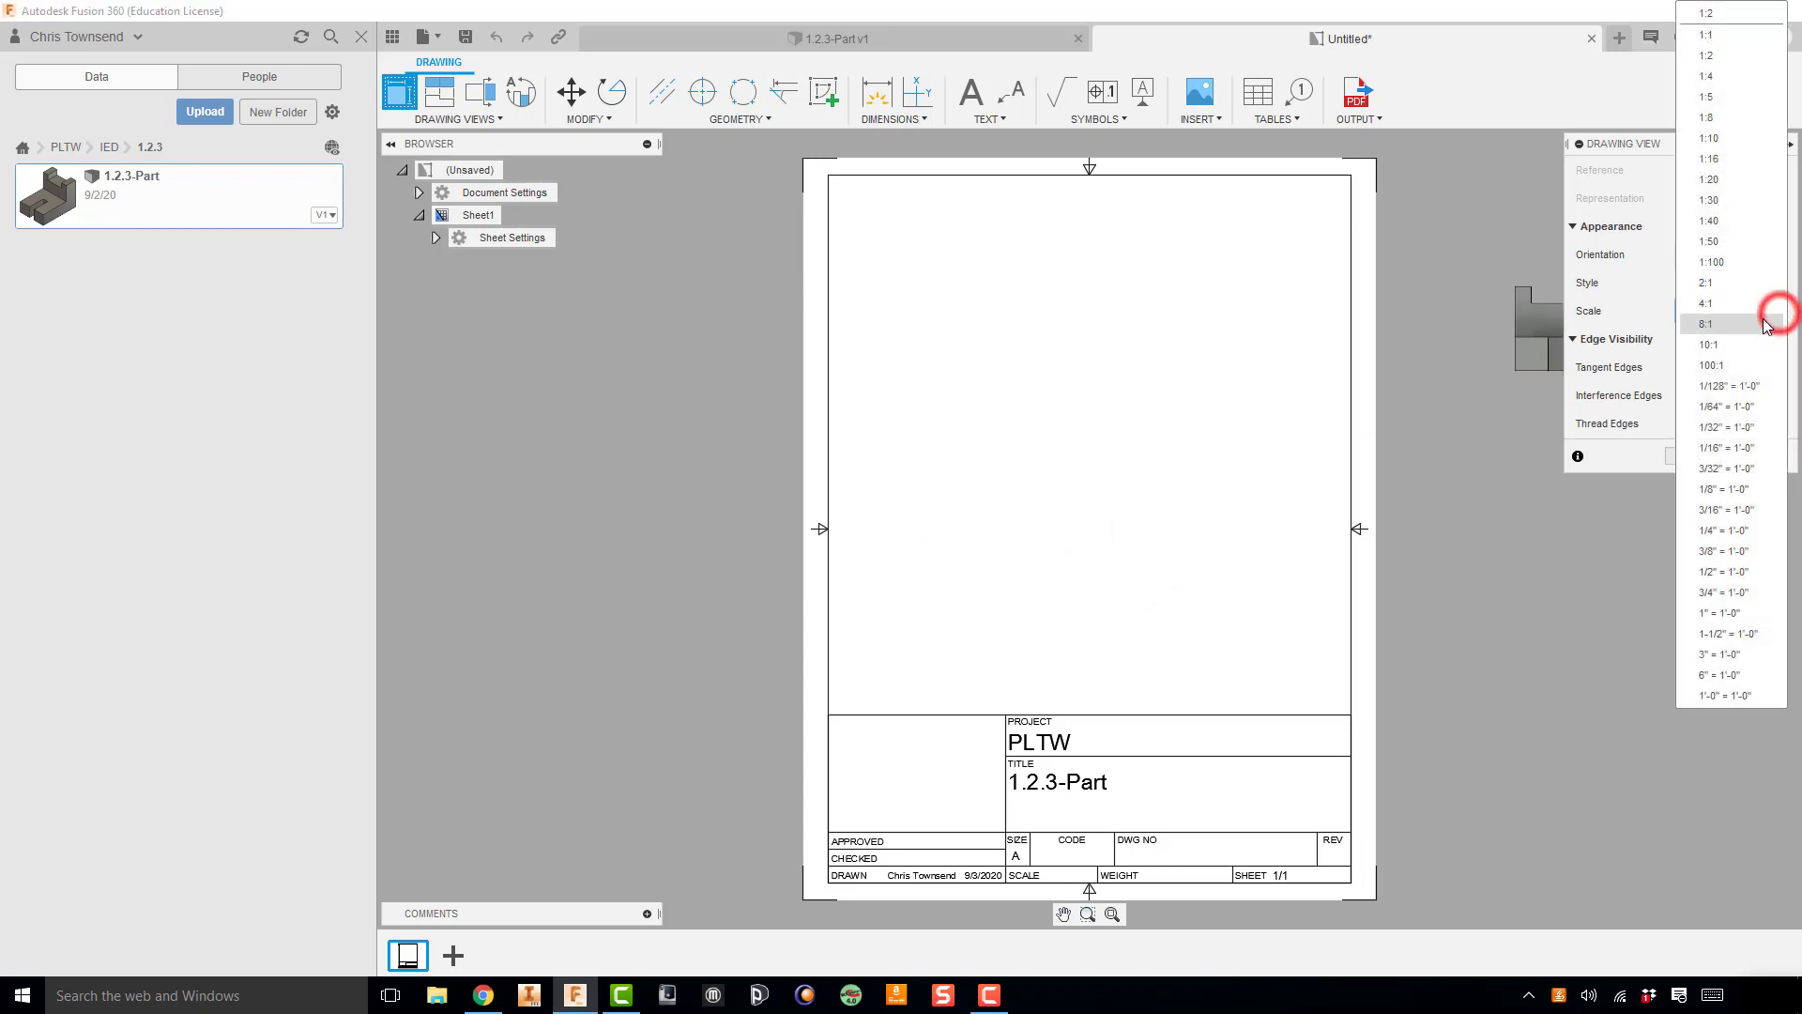
click(1708, 37)
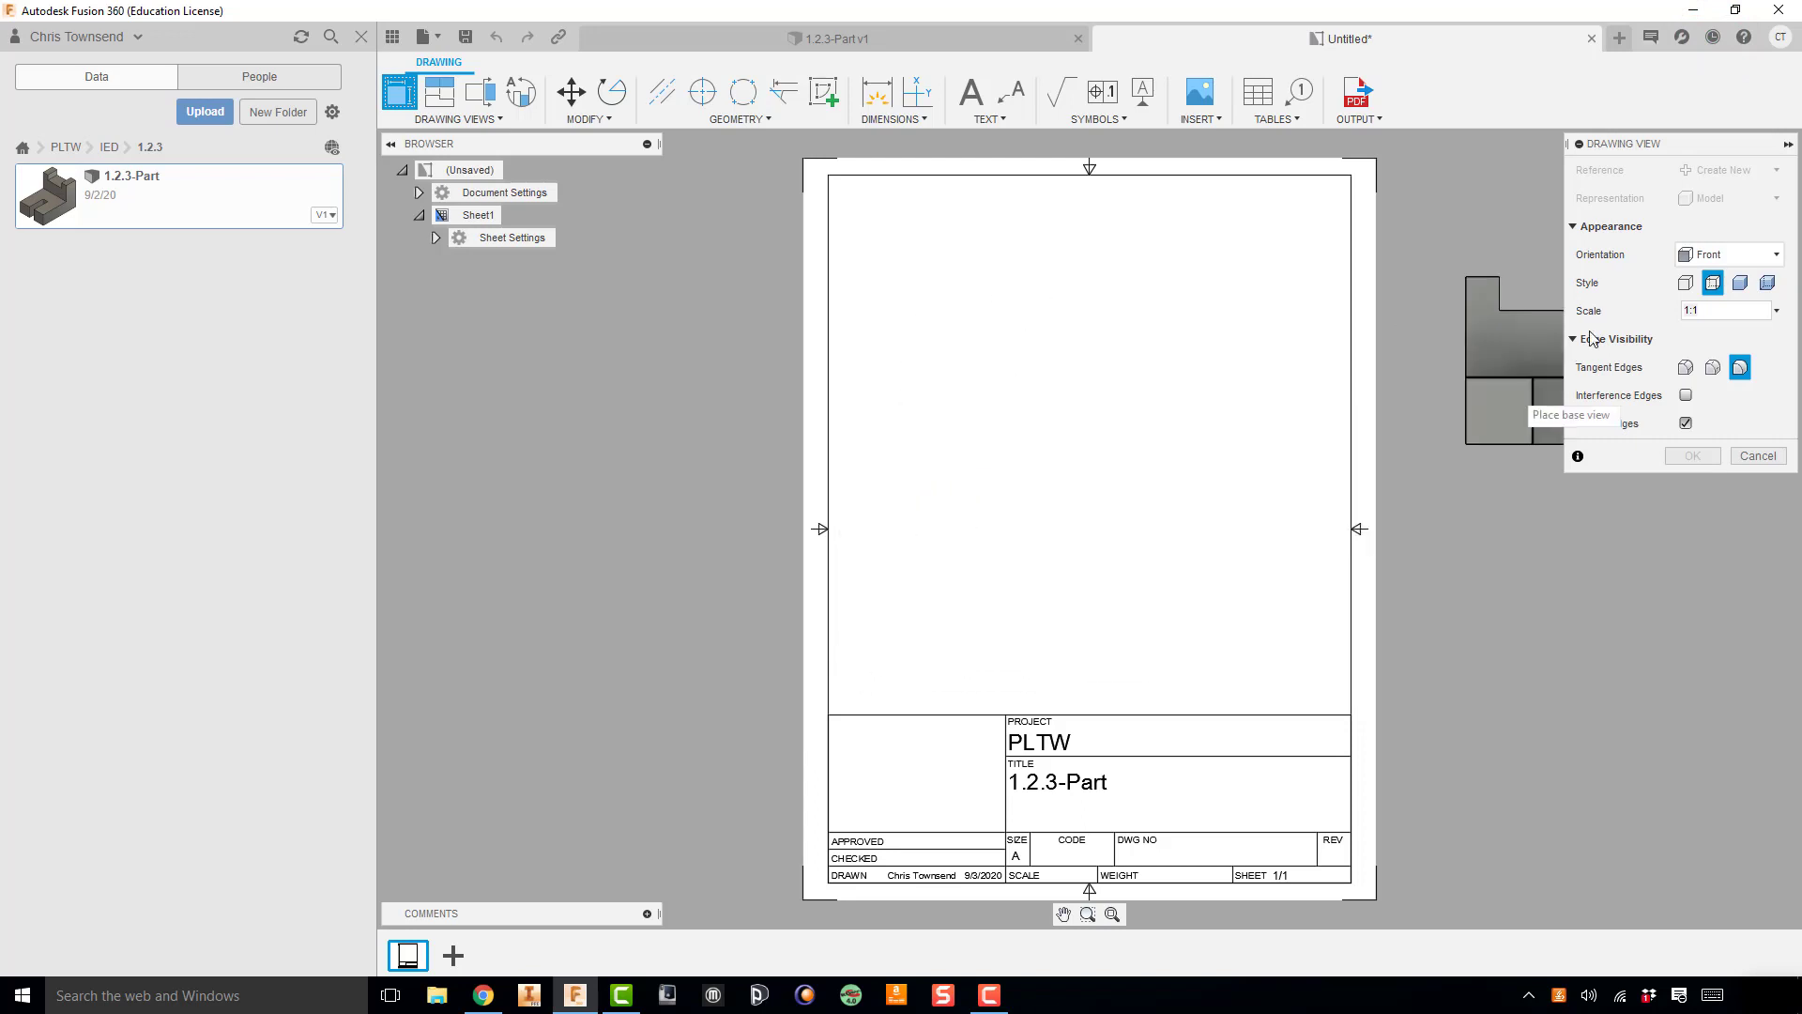
click(1776, 309)
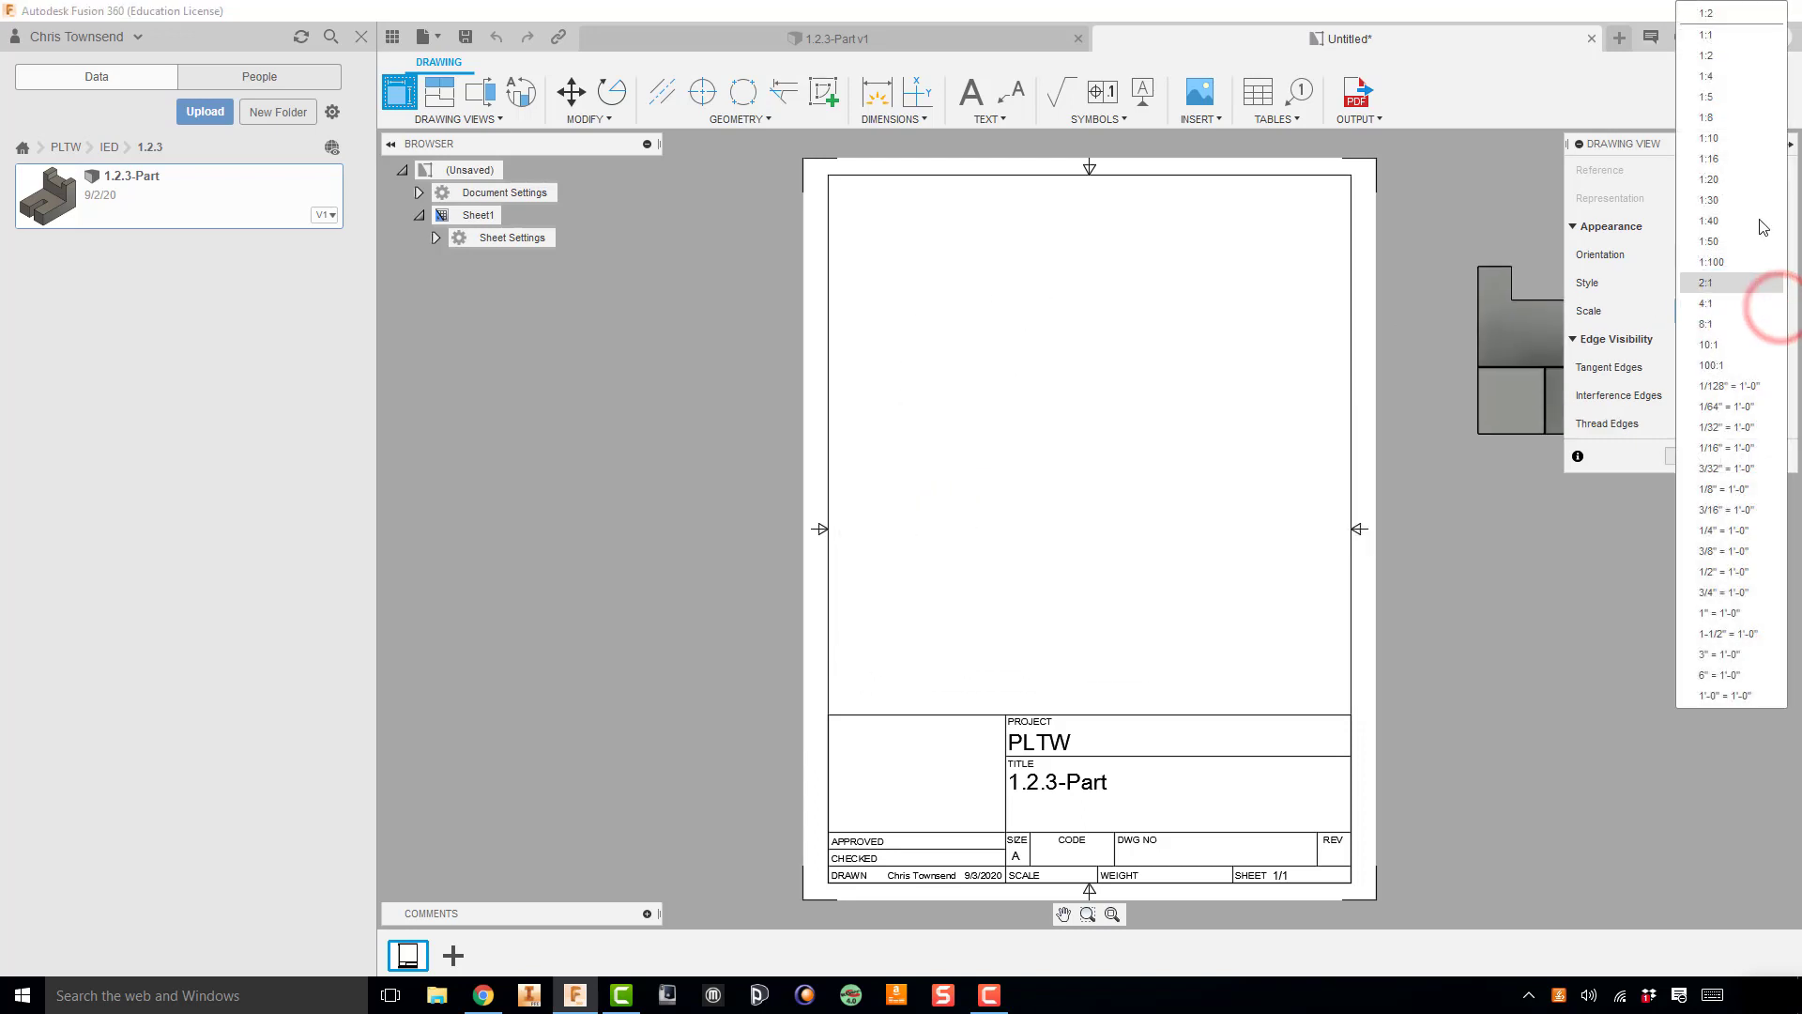
click(1725, 58)
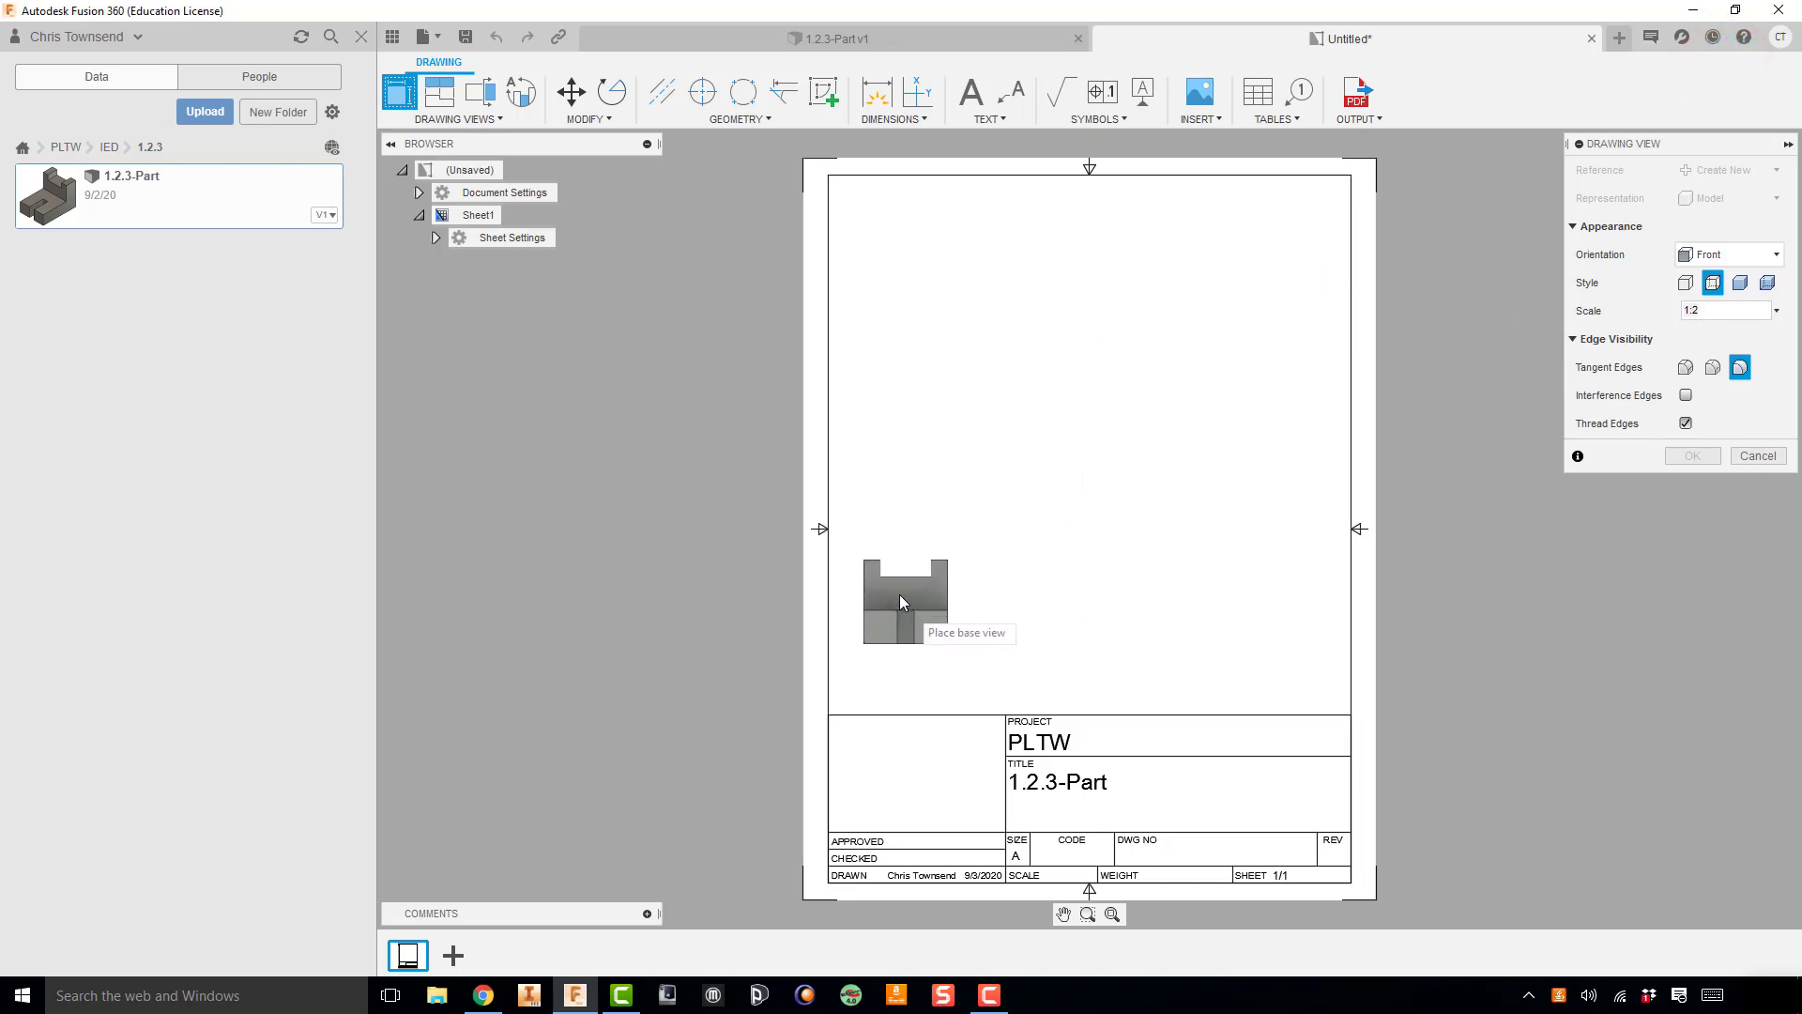
Step: Place the Front base view at 1:2 scale in the sheet's lower-left area, above the title block
click(946, 582)
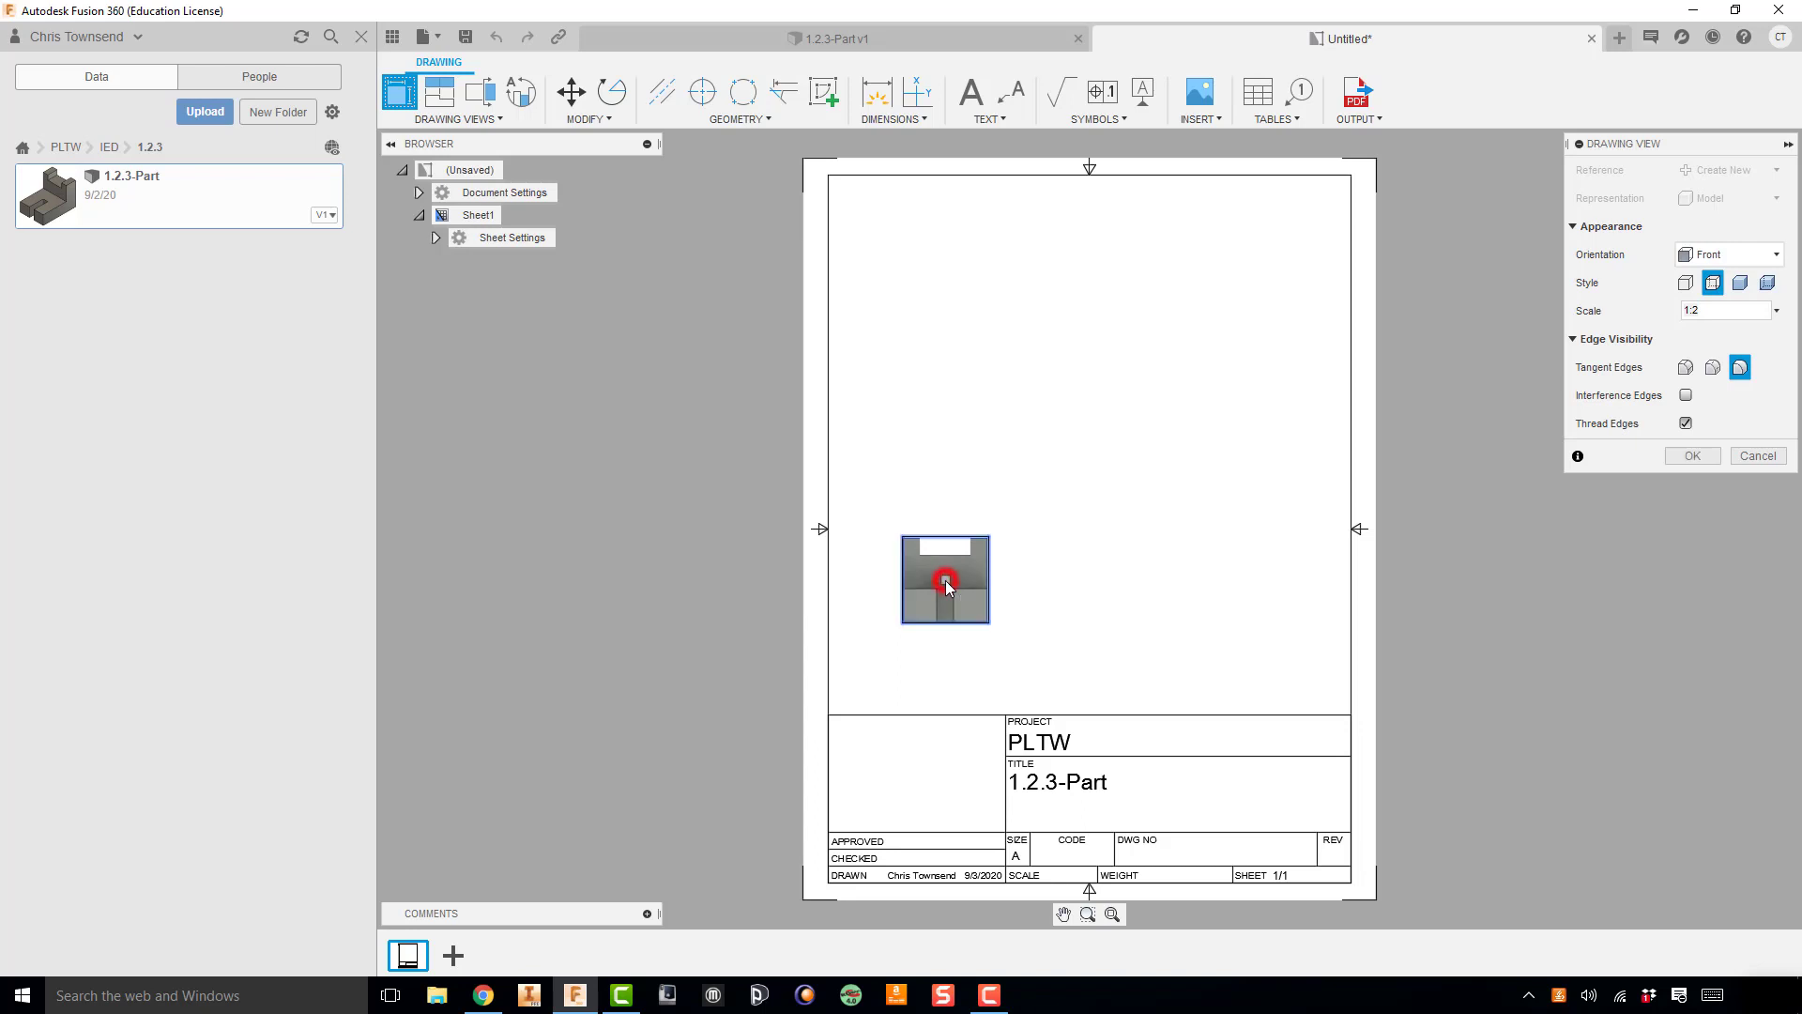
click(1694, 456)
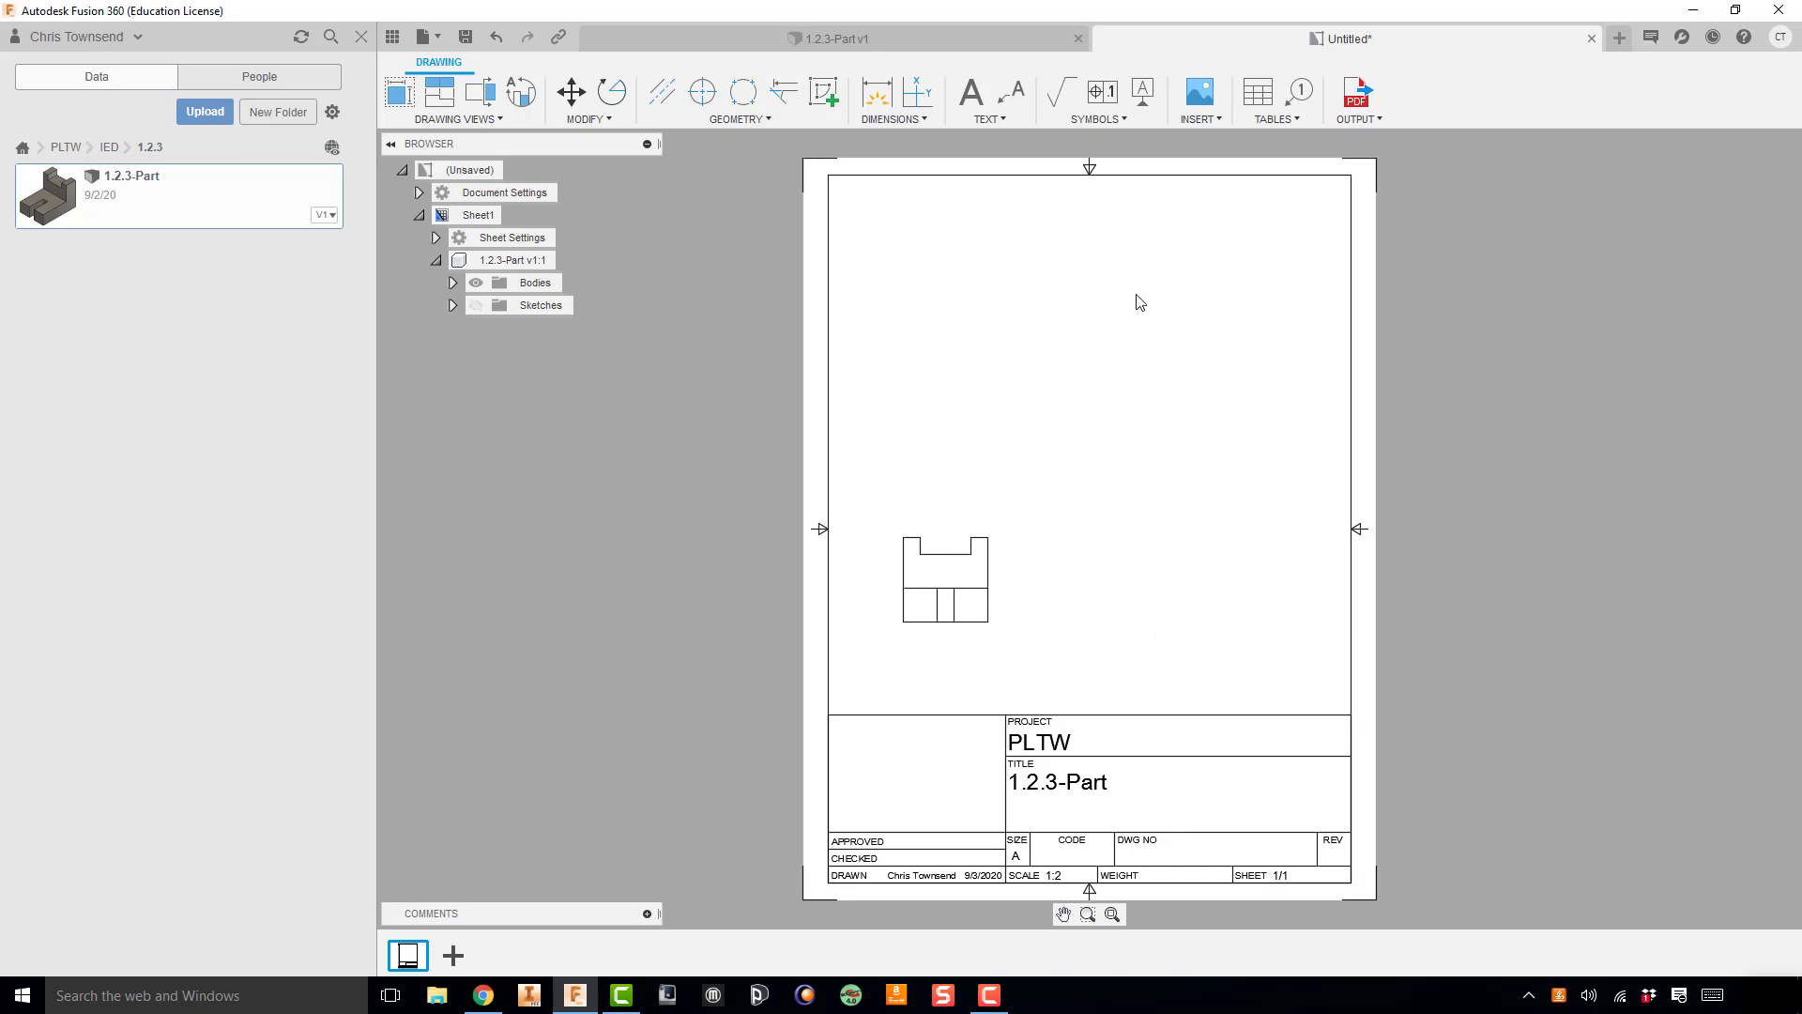
Step: Project a top view above the front view, a right-side view beside it, and an isometric view diagonally up to the right
click(978, 578)
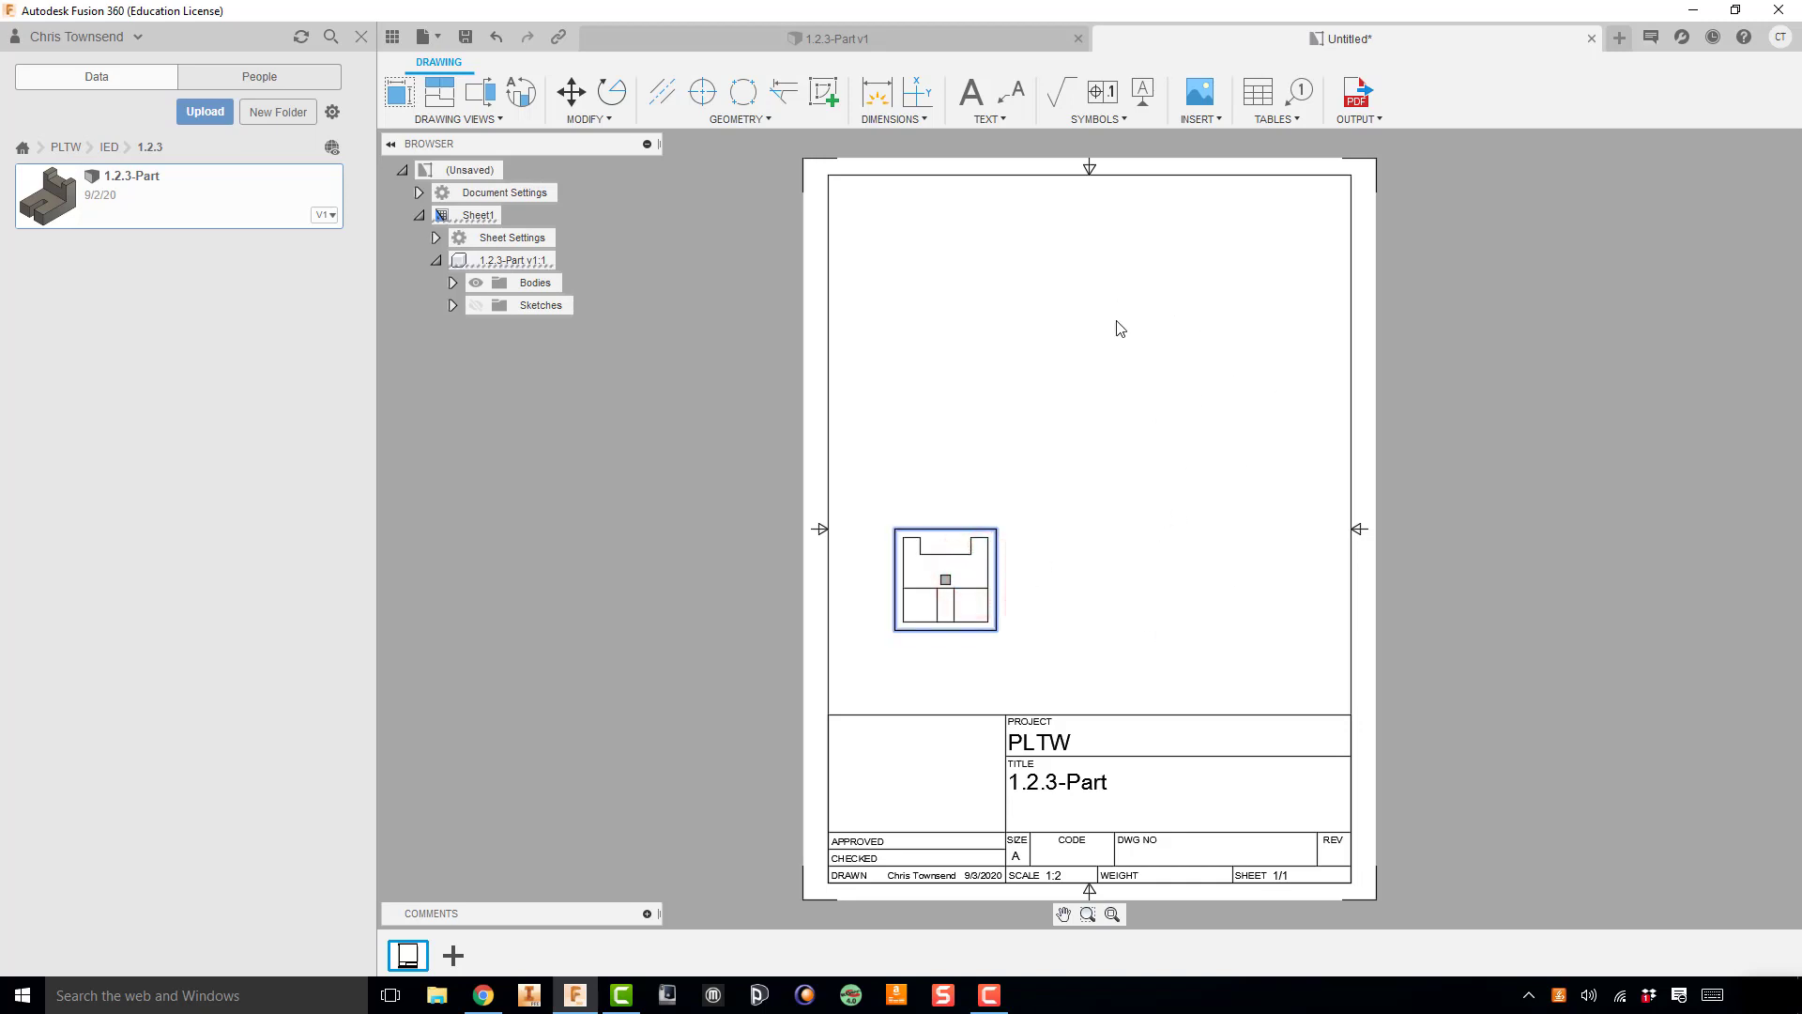
click(437, 91)
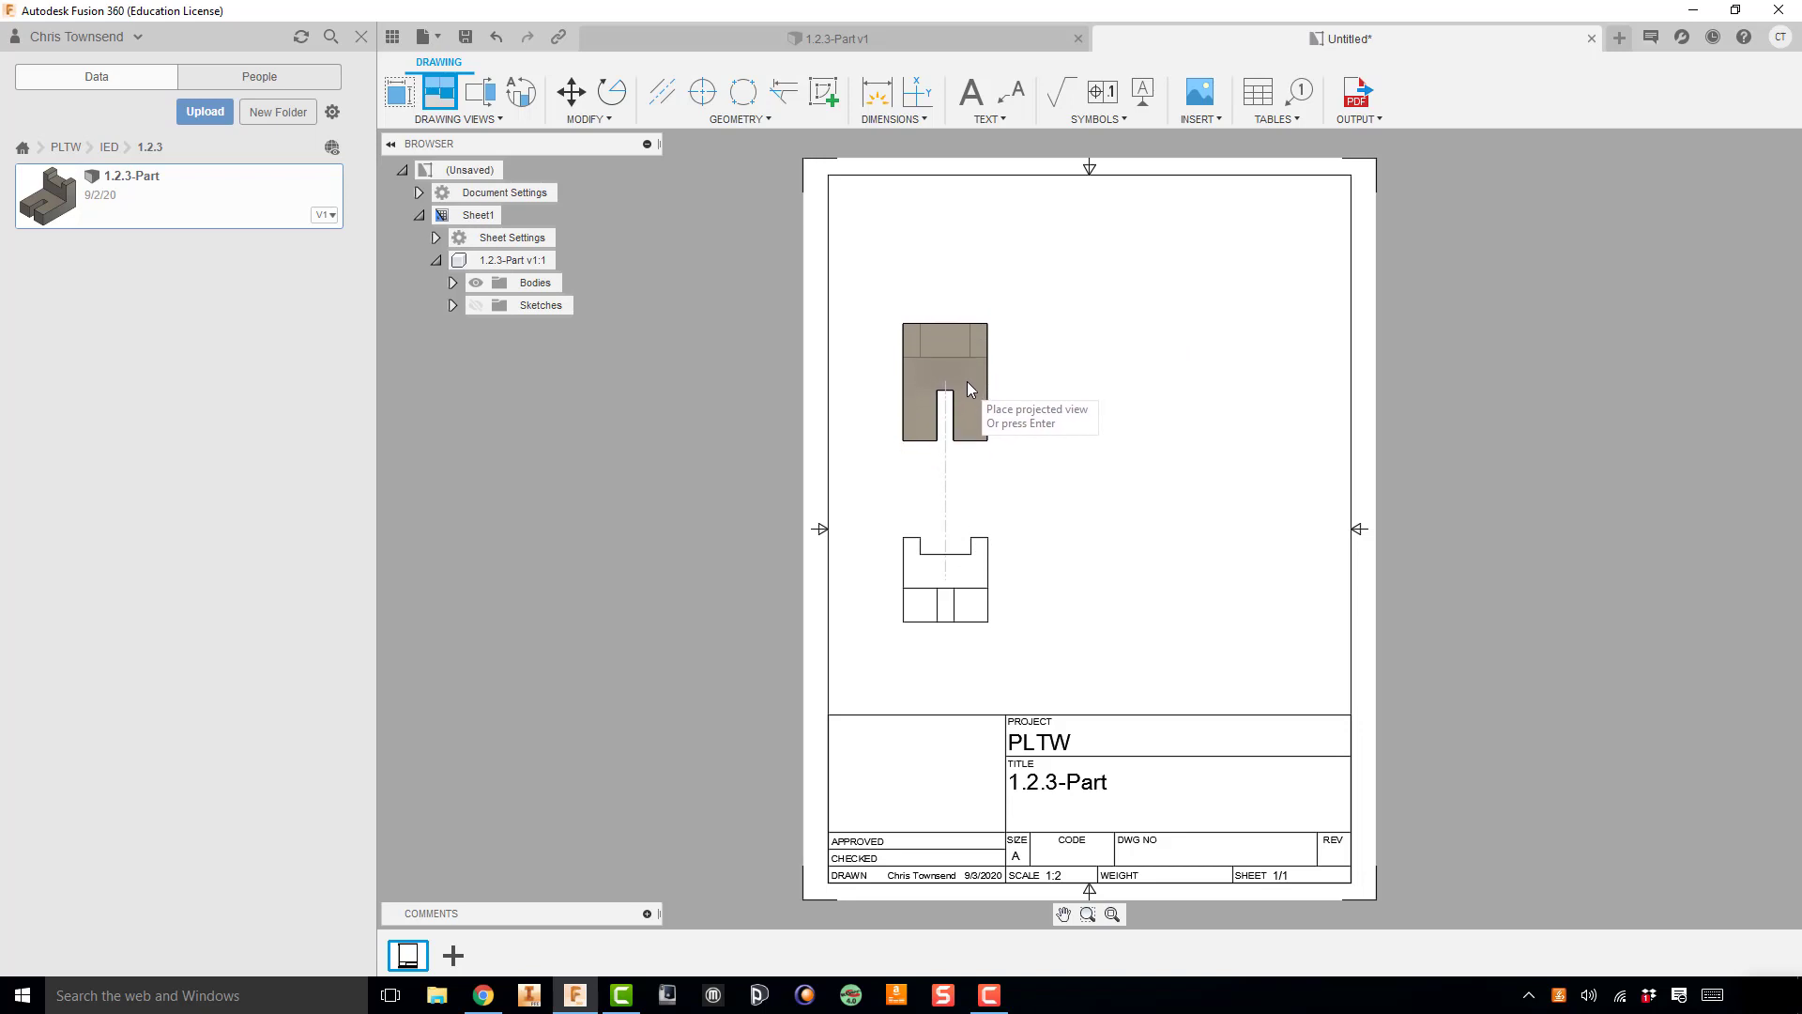
click(965, 366)
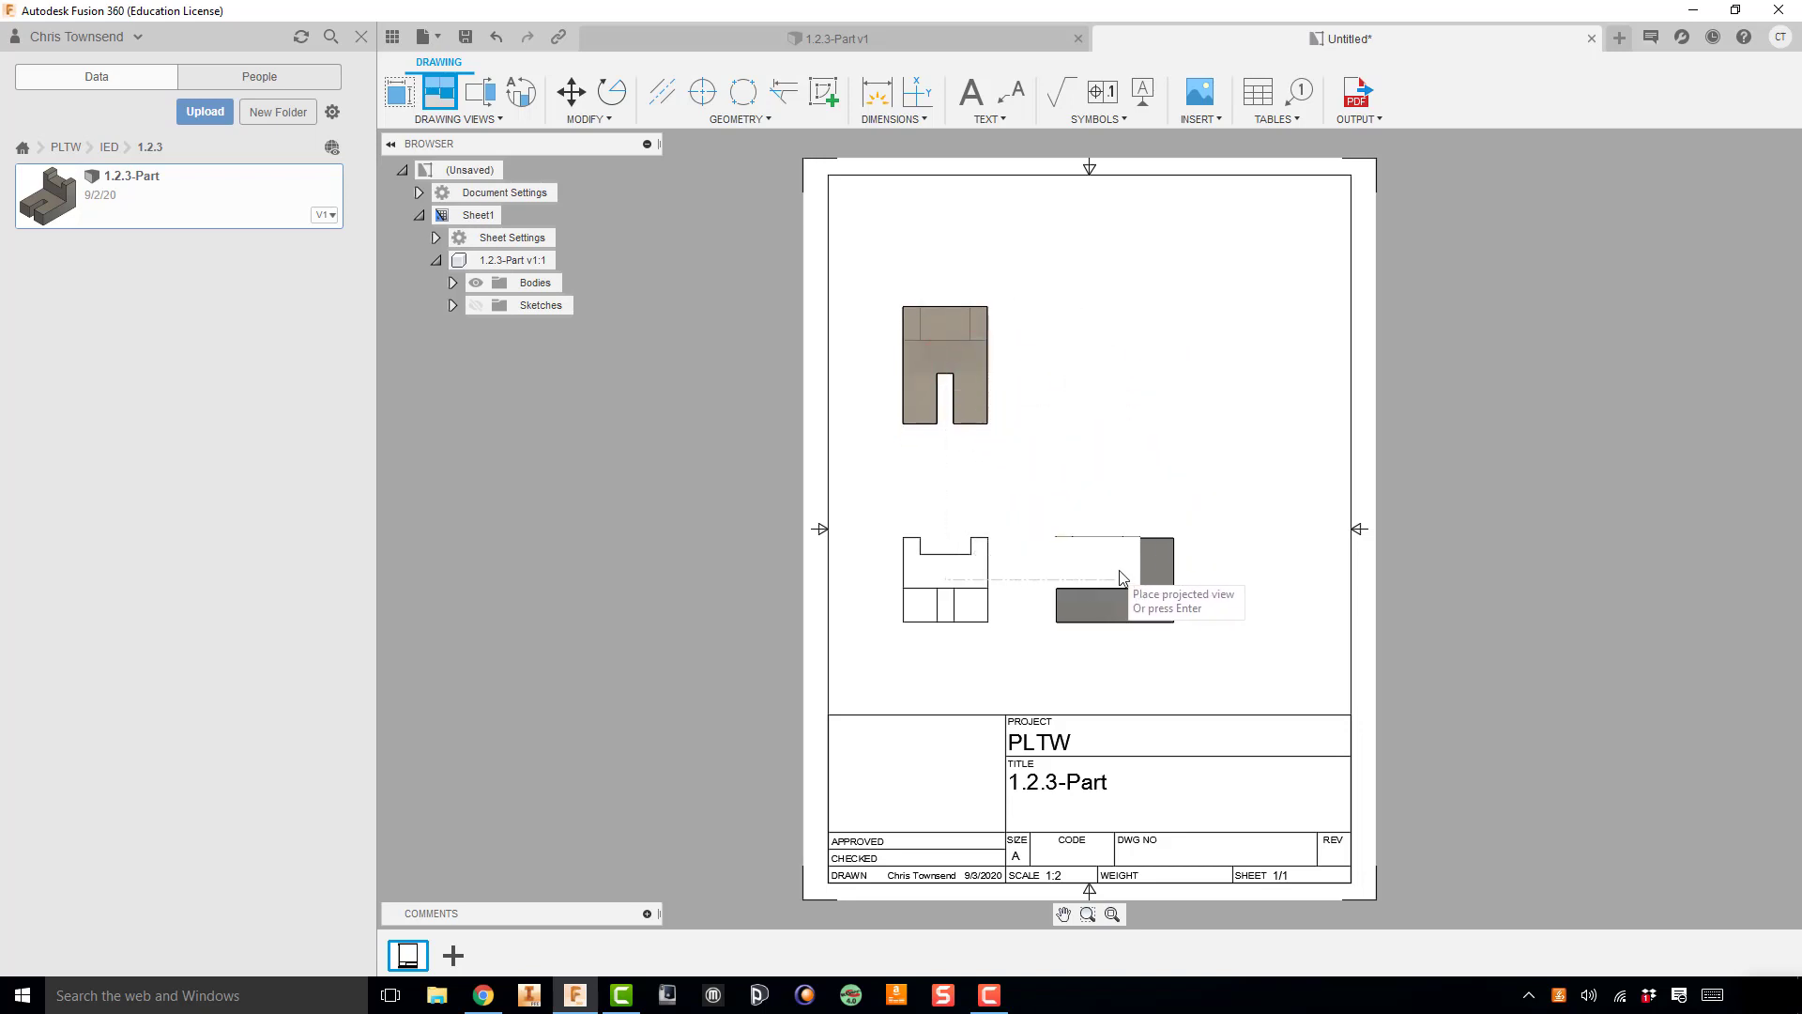
click(1168, 576)
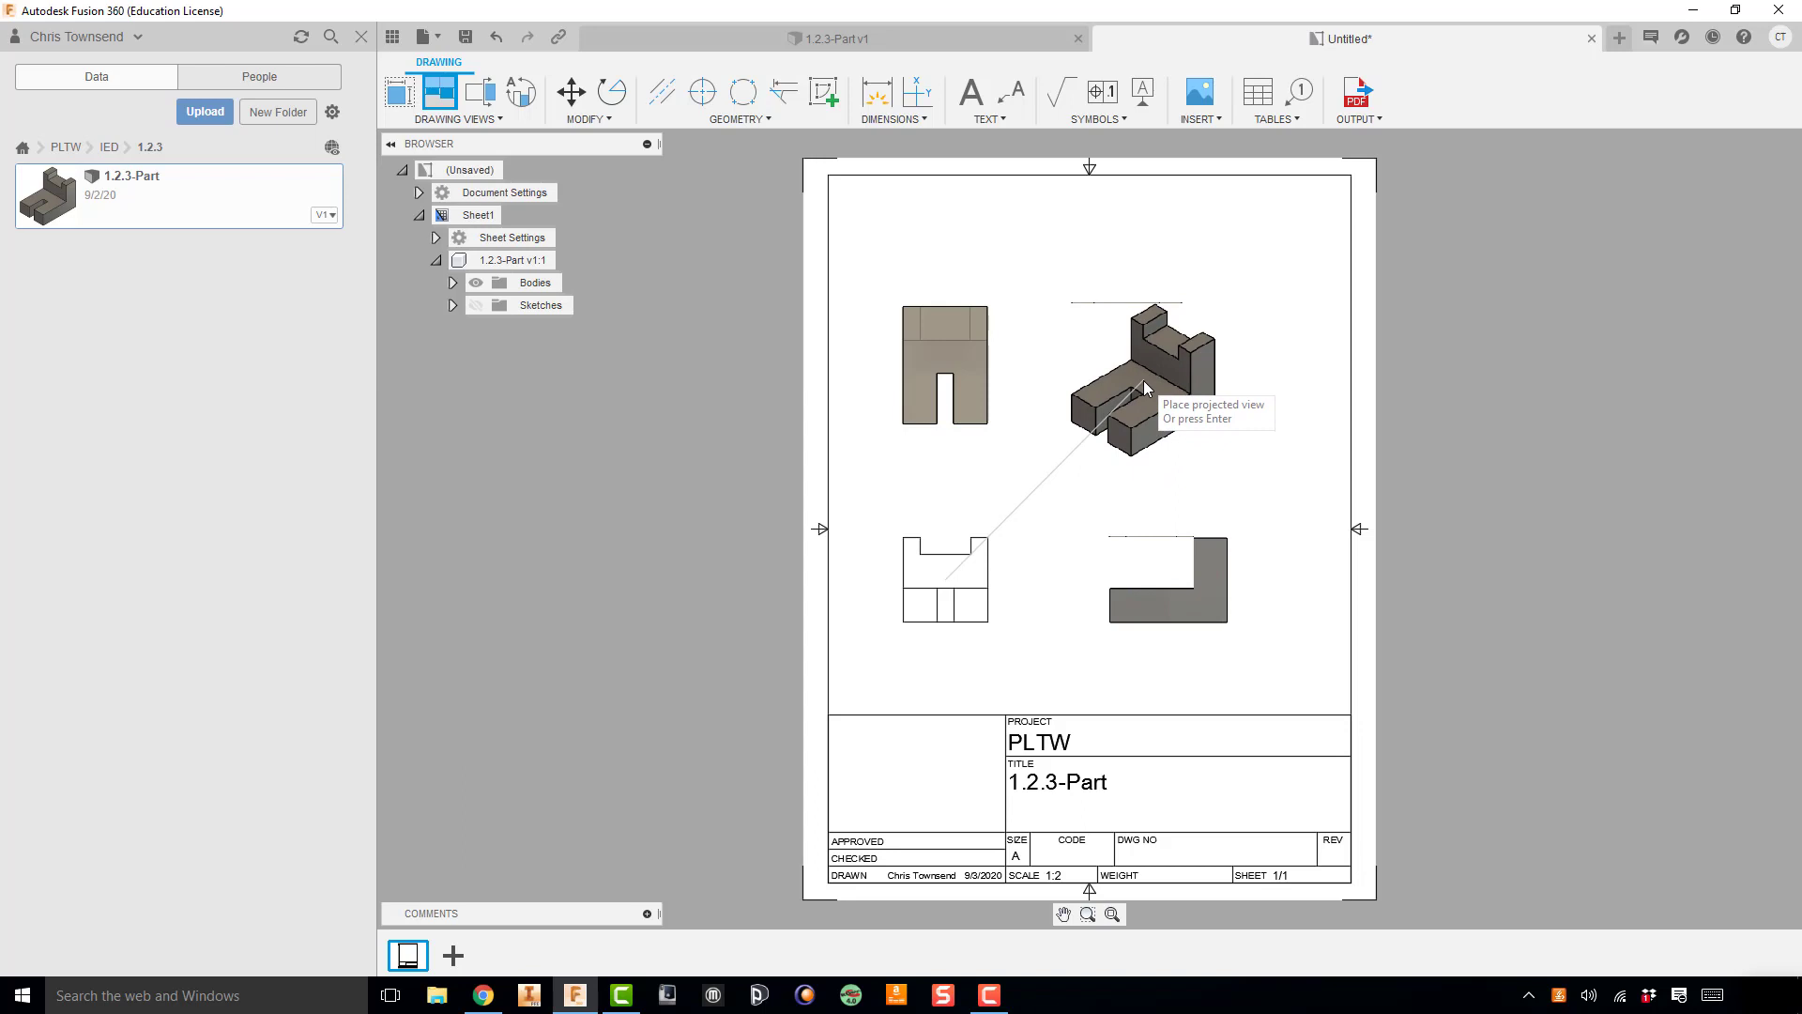
click(1145, 378)
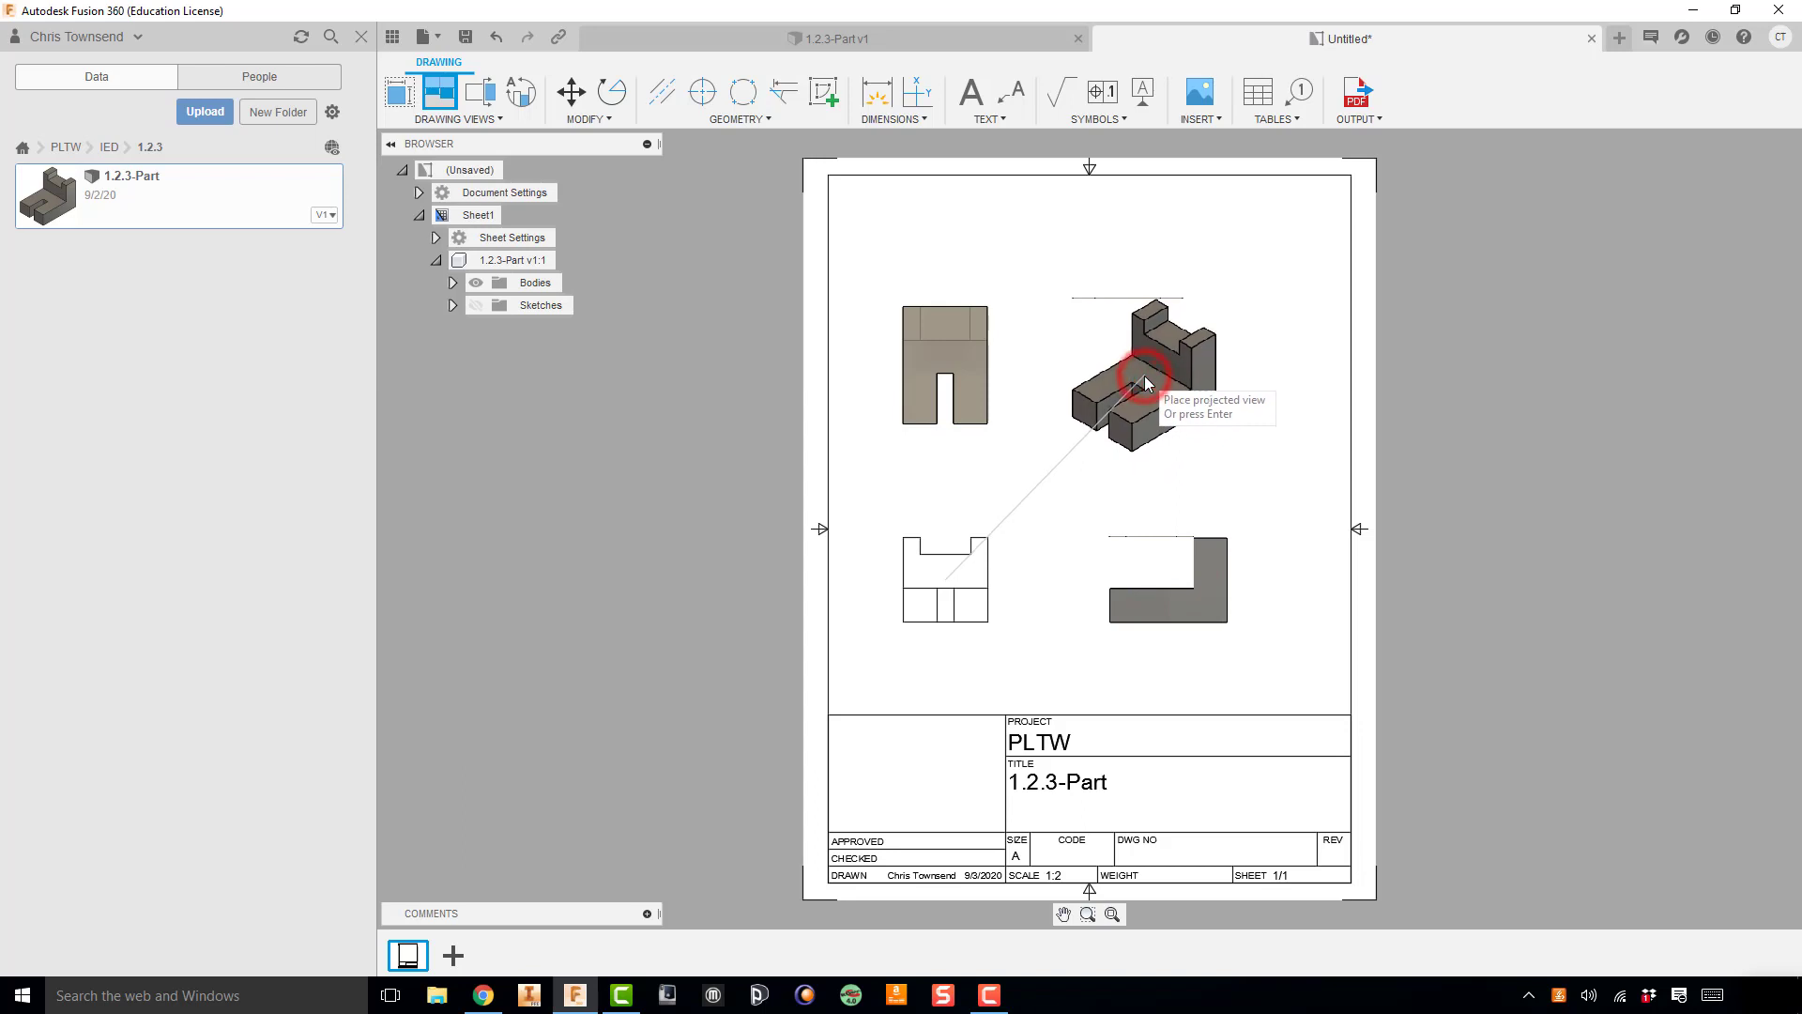
right_click(1083, 492)
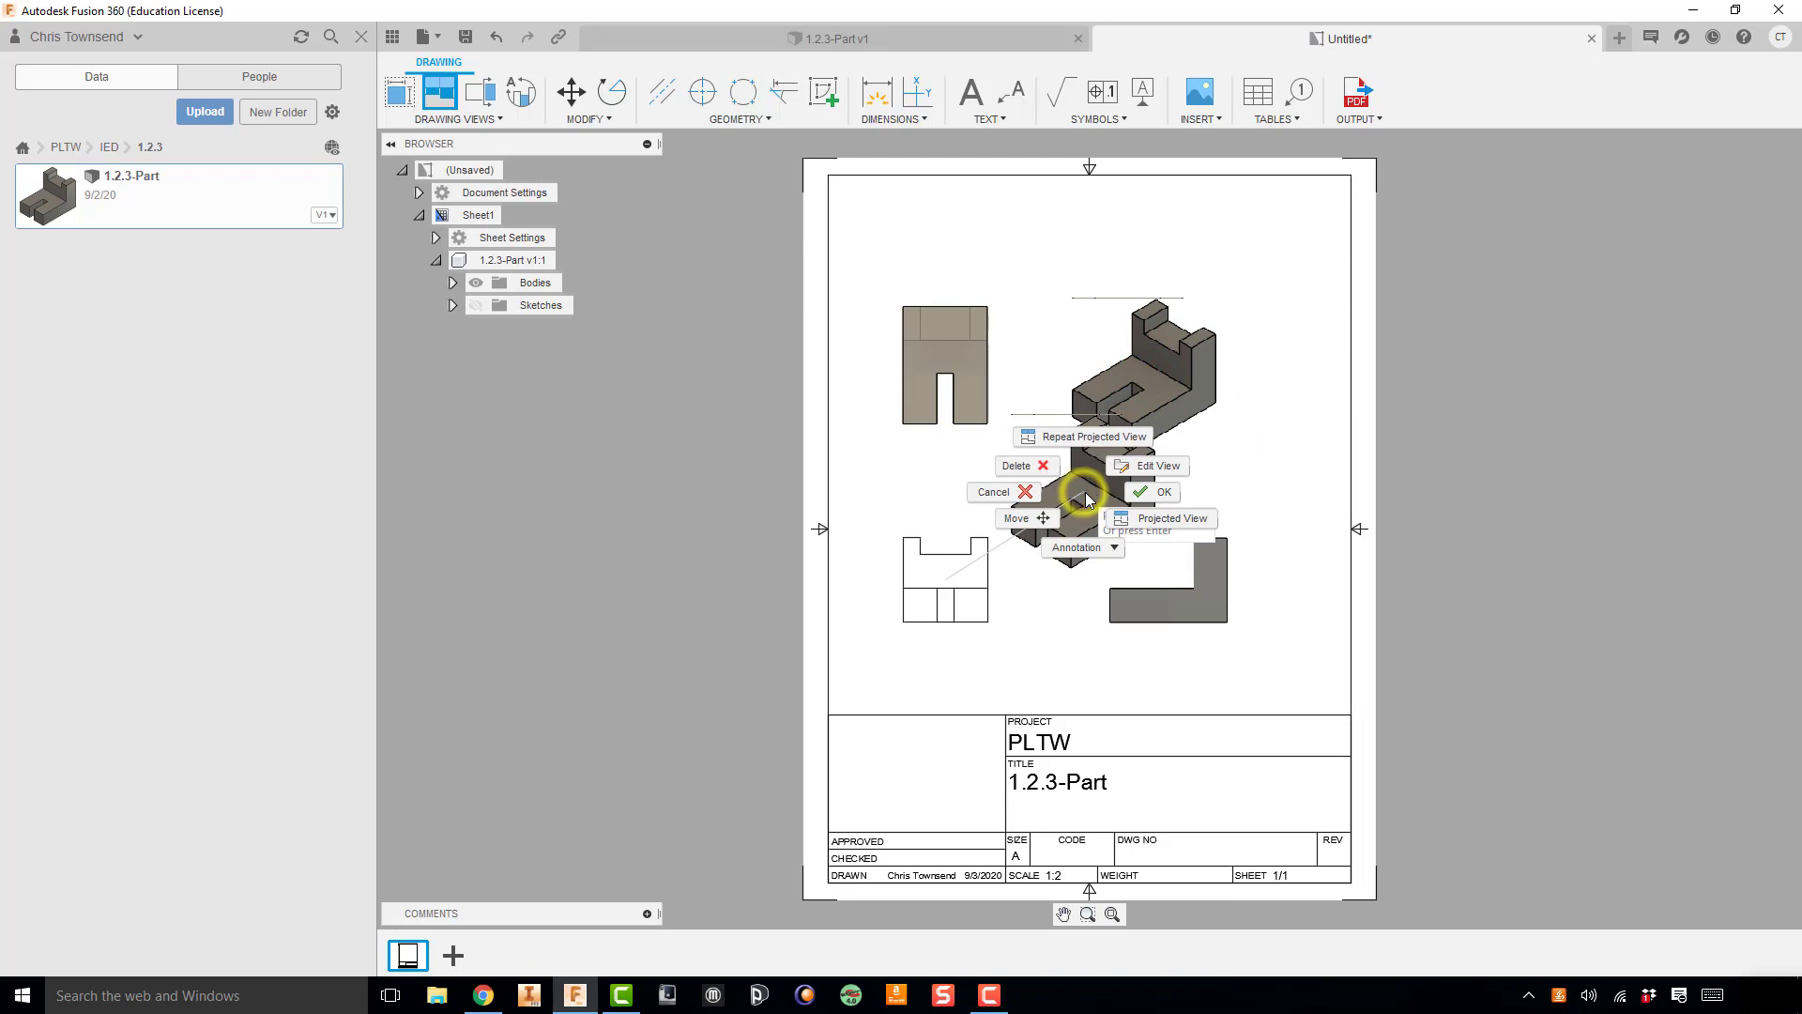
click(1154, 490)
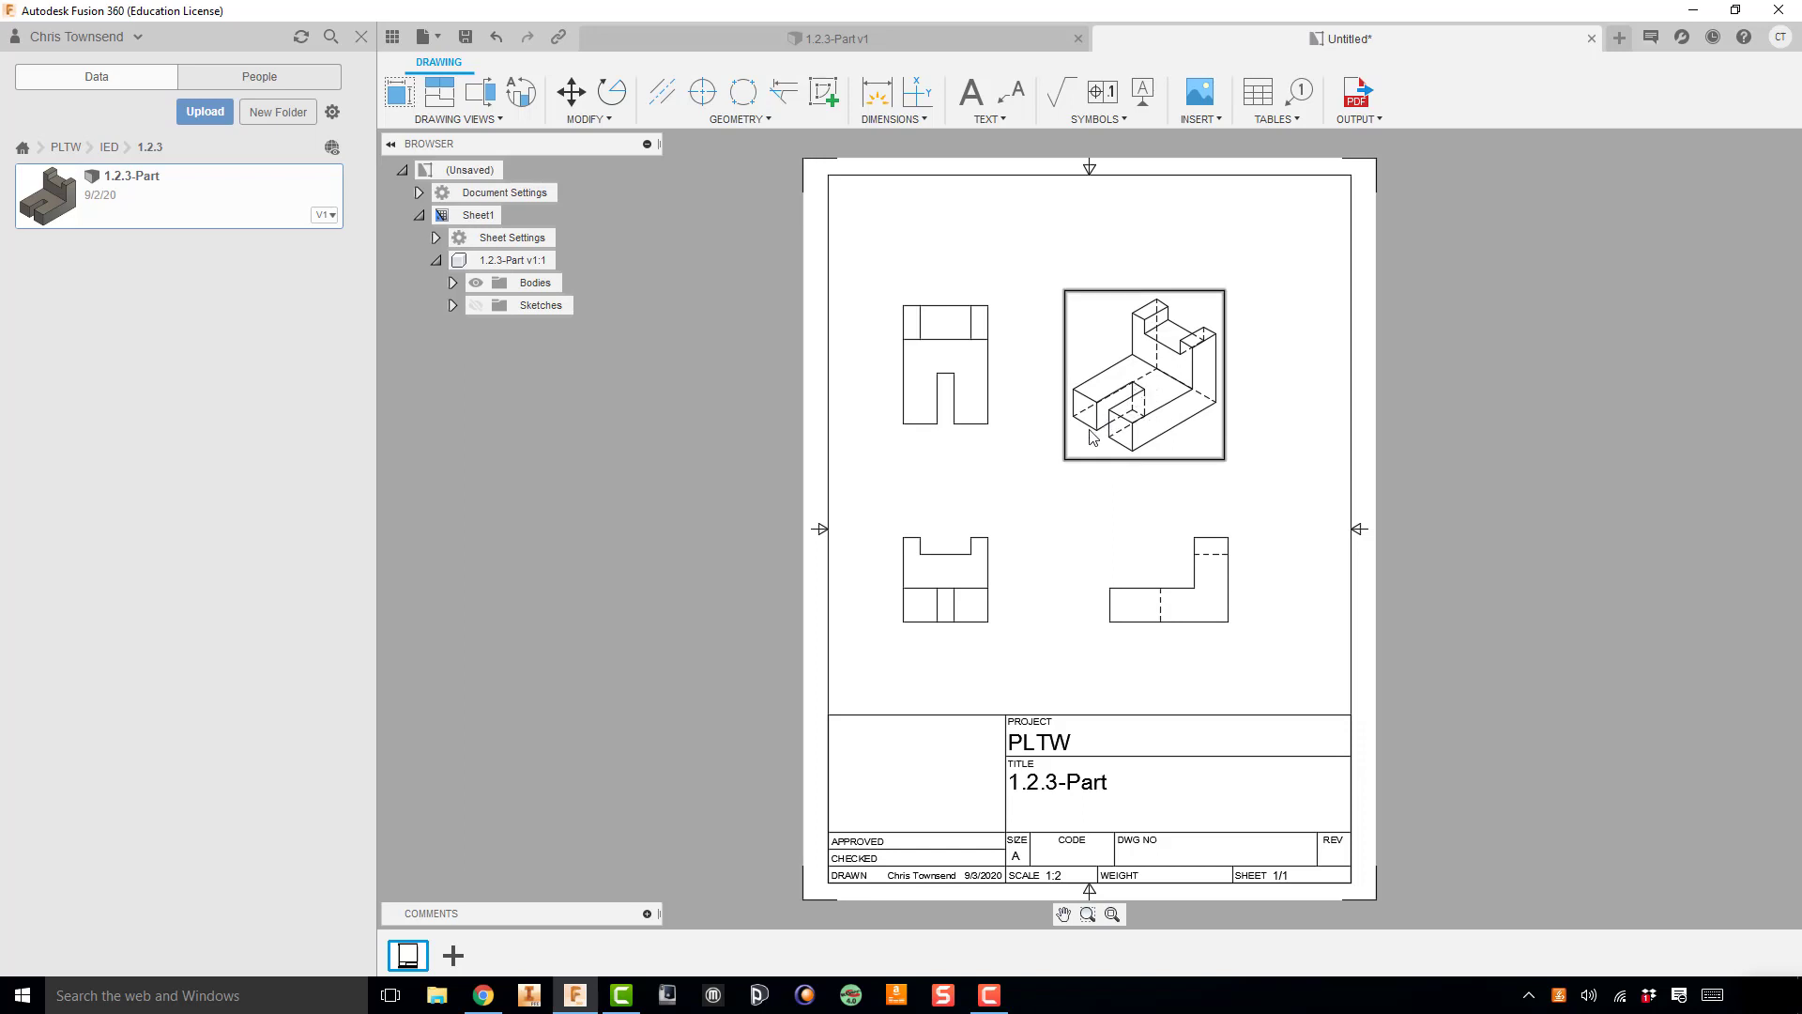
Step: Set the isometric view's style to Shaded without hidden edges
double_click(1119, 413)
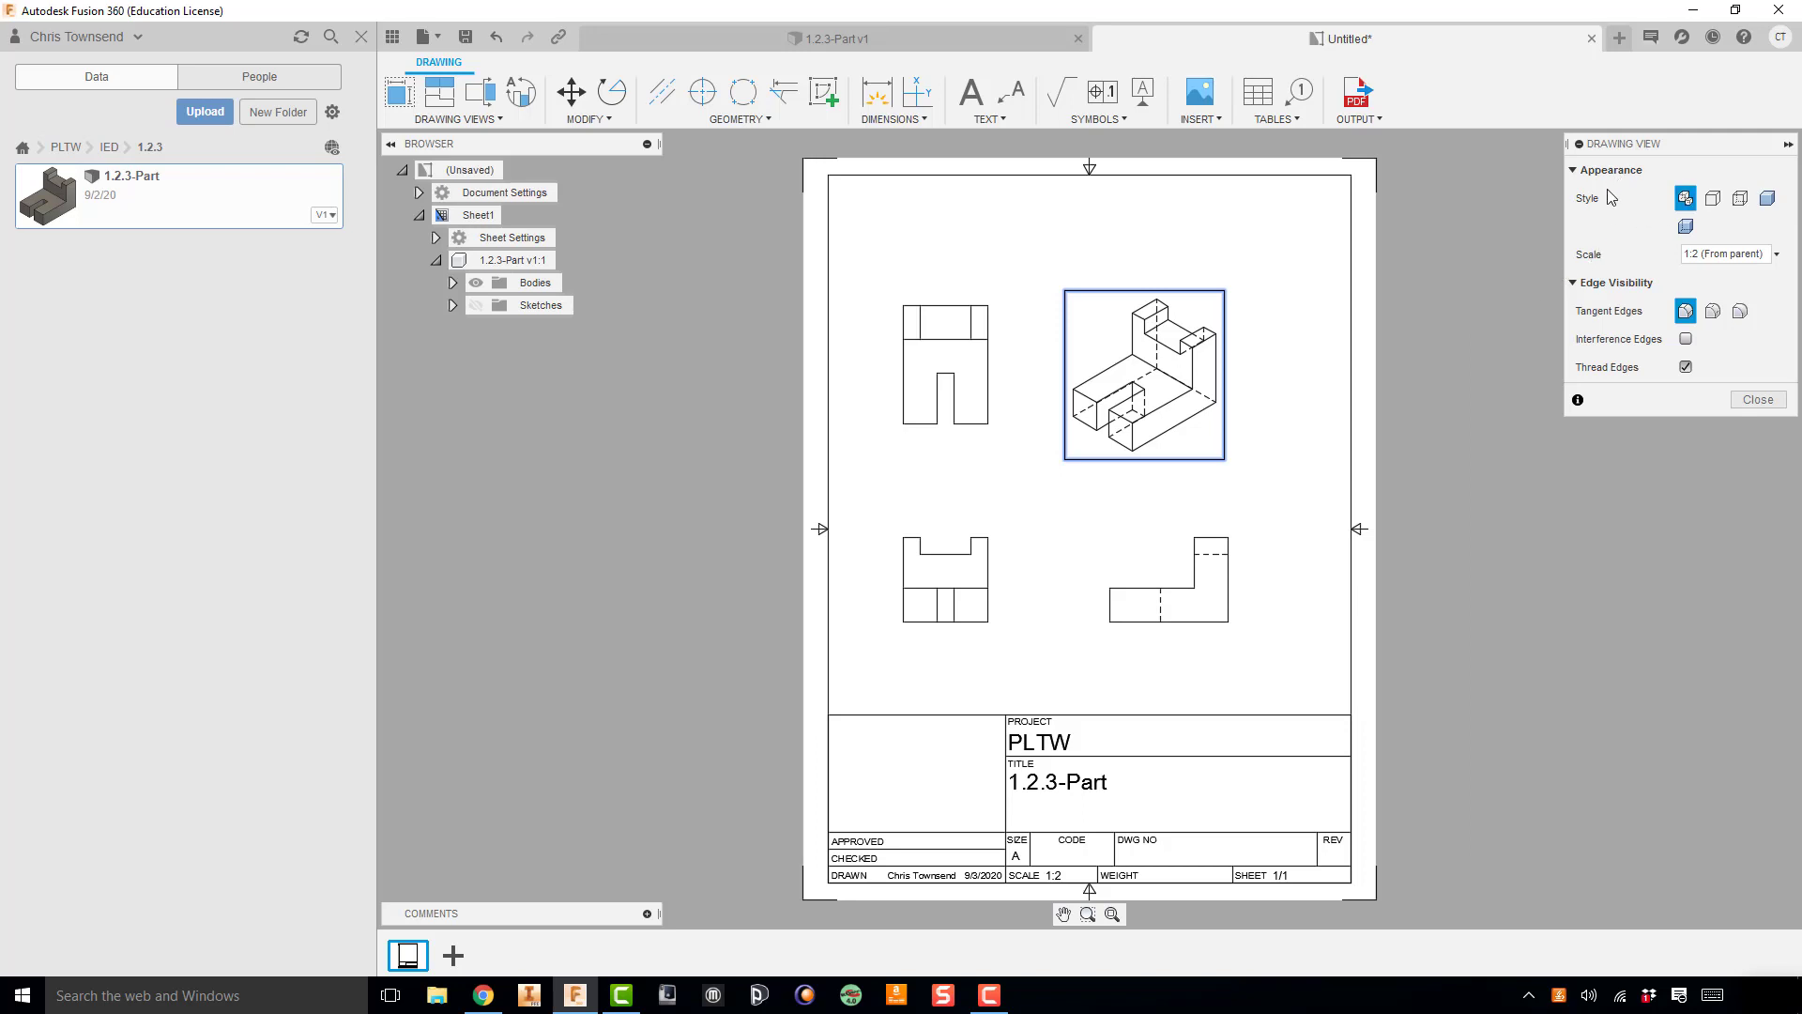
click(1768, 199)
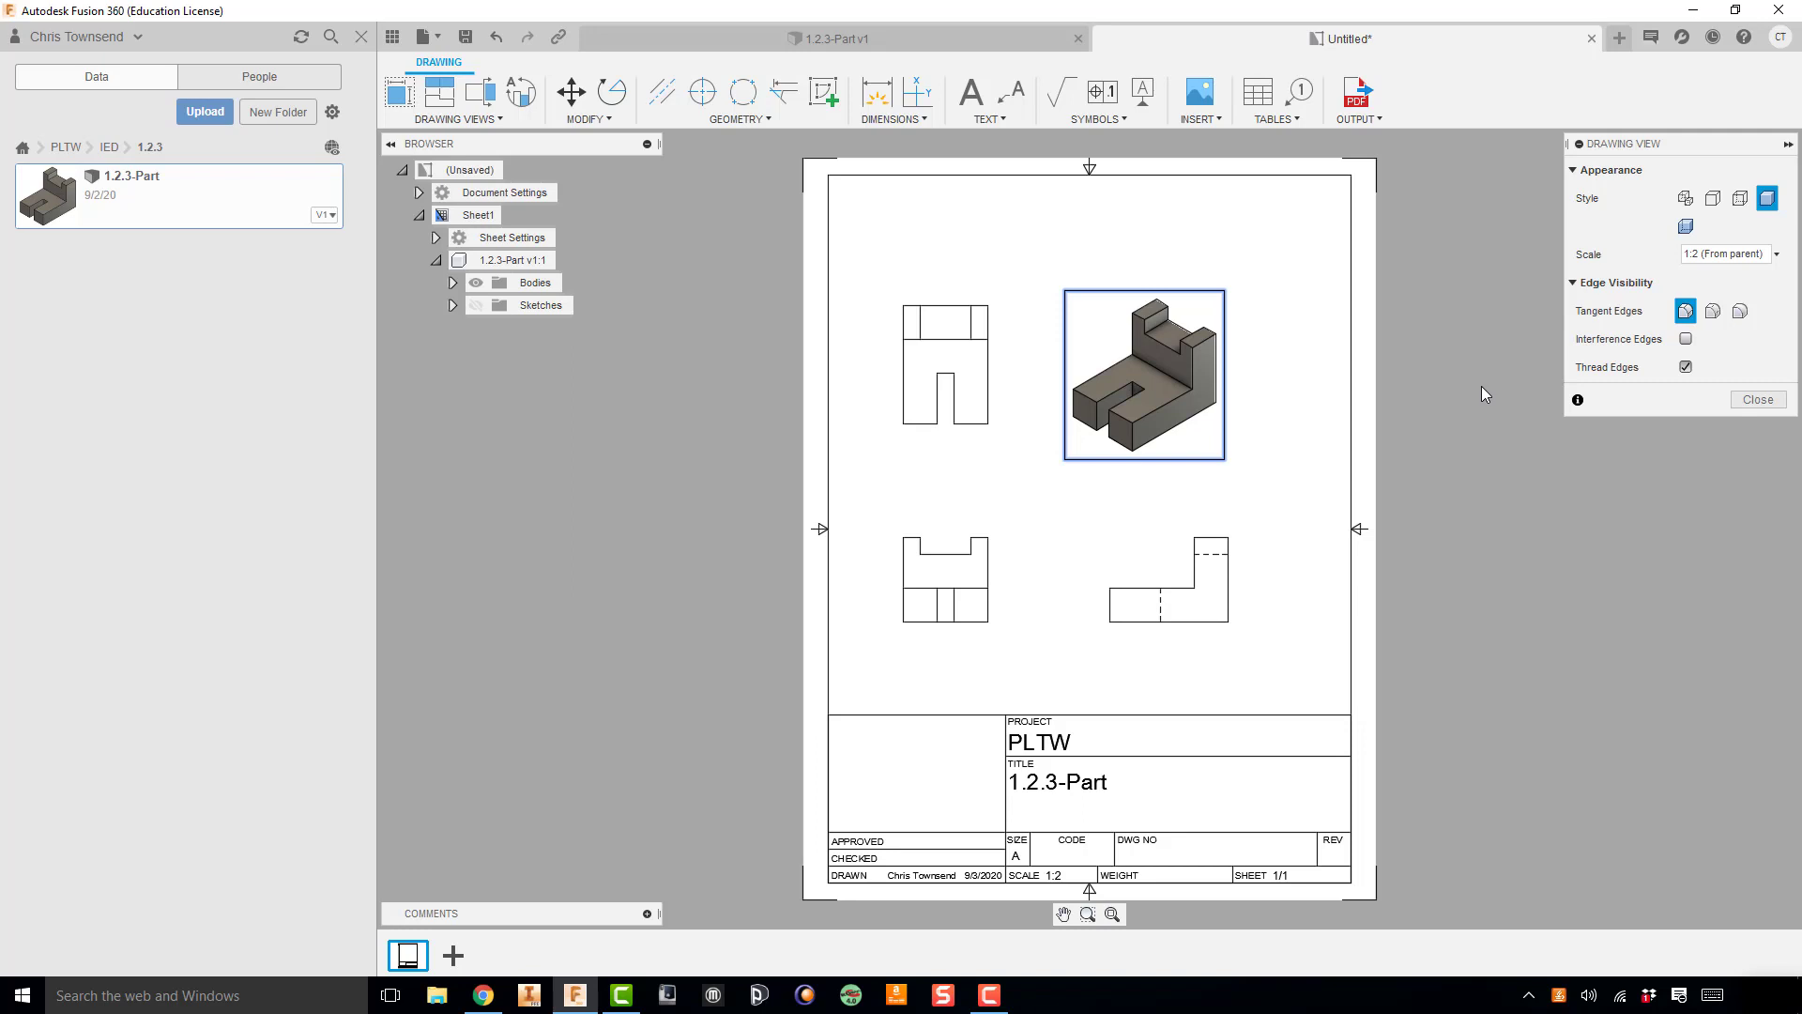
click(1756, 400)
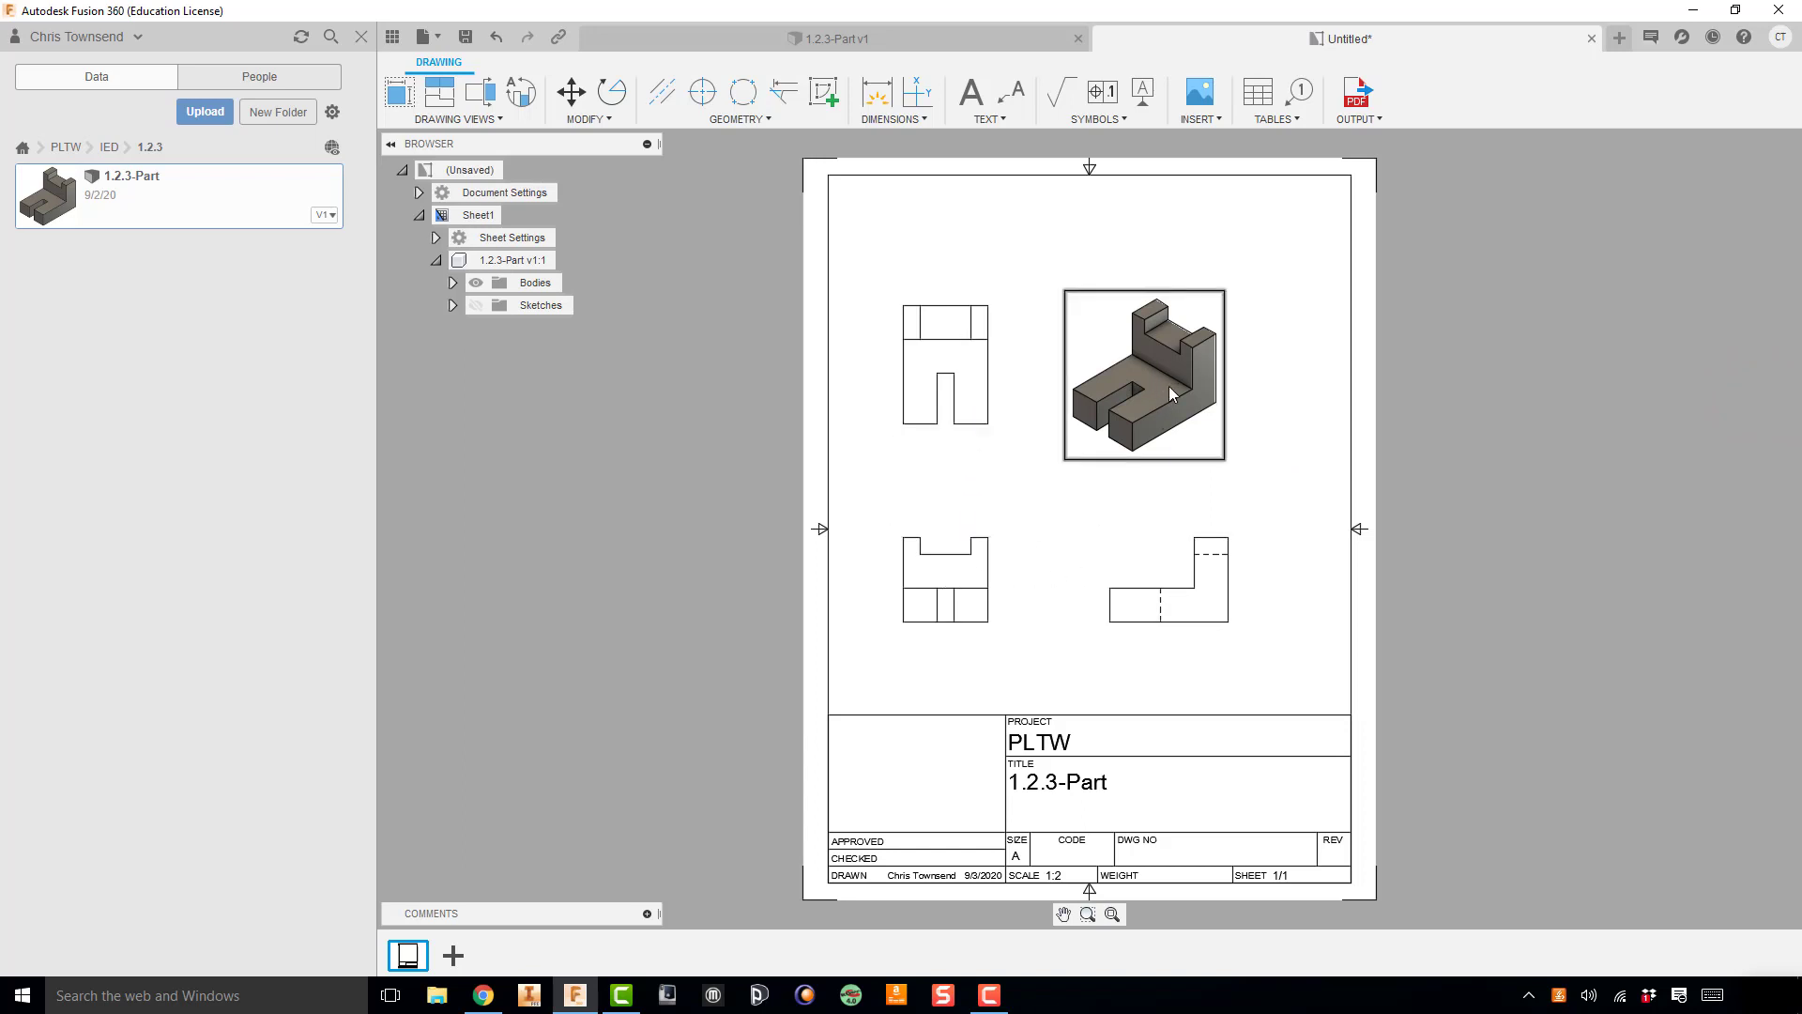
Step: Spread out the projected views by moving the top view up, the side view right, and the isometric view up and right
click(960, 374)
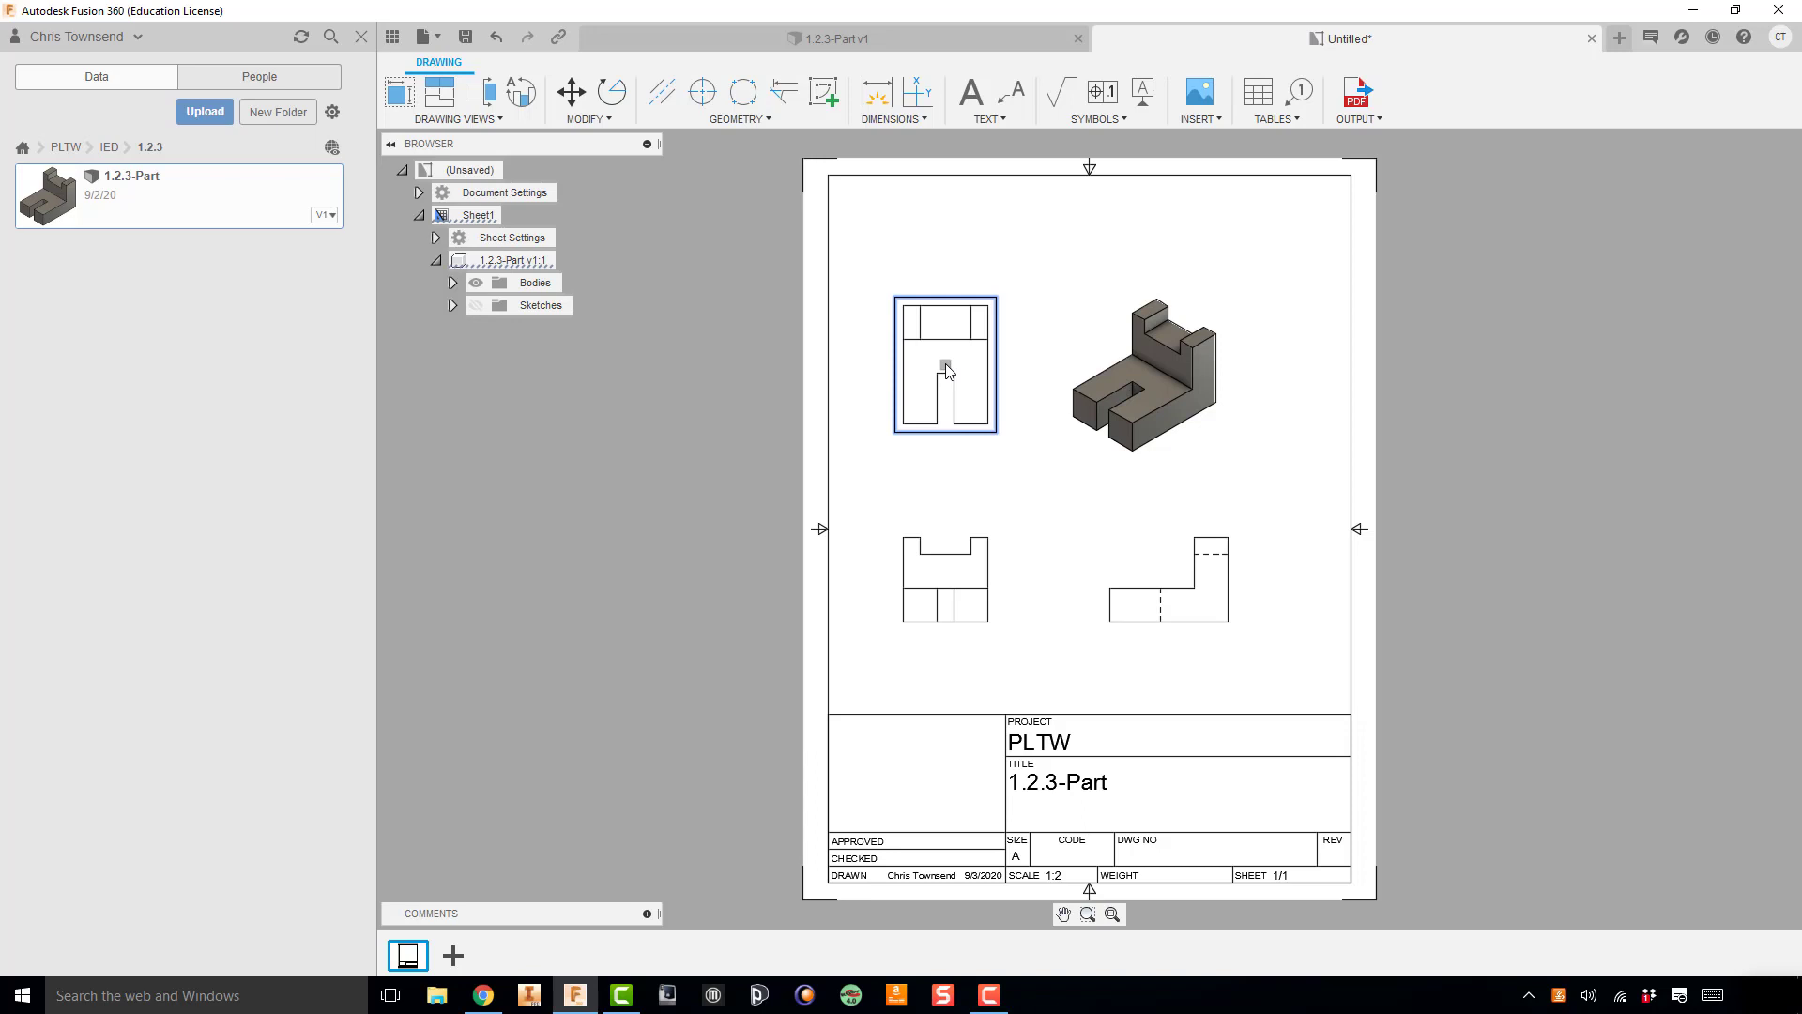
mouse_move(946, 371)
mouse_down()
mouse_move(957, 274)
mouse_move(939, 378)
mouse_move(1007, 386)
mouse_move(830, 401)
mouse_move(854, 355)
mouse_move(1009, 300)
mouse_move(997, 441)
mouse_move(926, 464)
mouse_move(938, 454)
mouse_move(945, 523)
mouse_move(946, 352)
mouse_up()
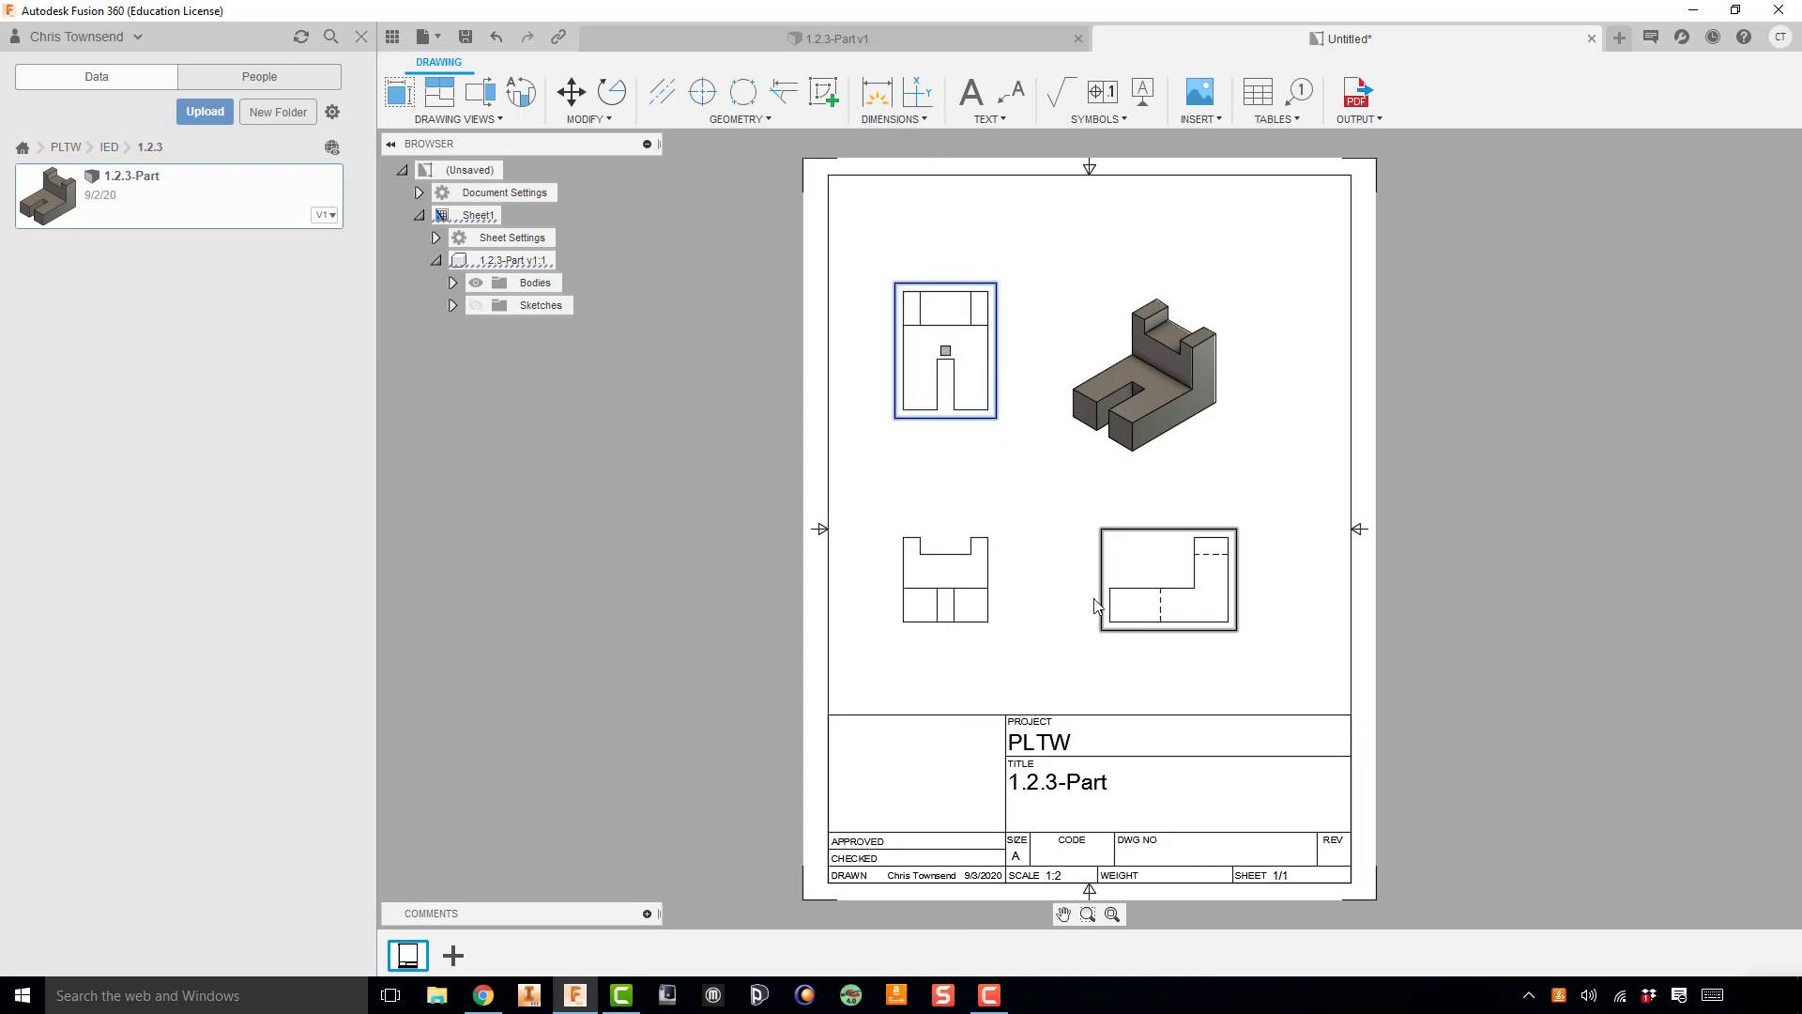
click(1167, 589)
drag(1172, 581, 1197, 590)
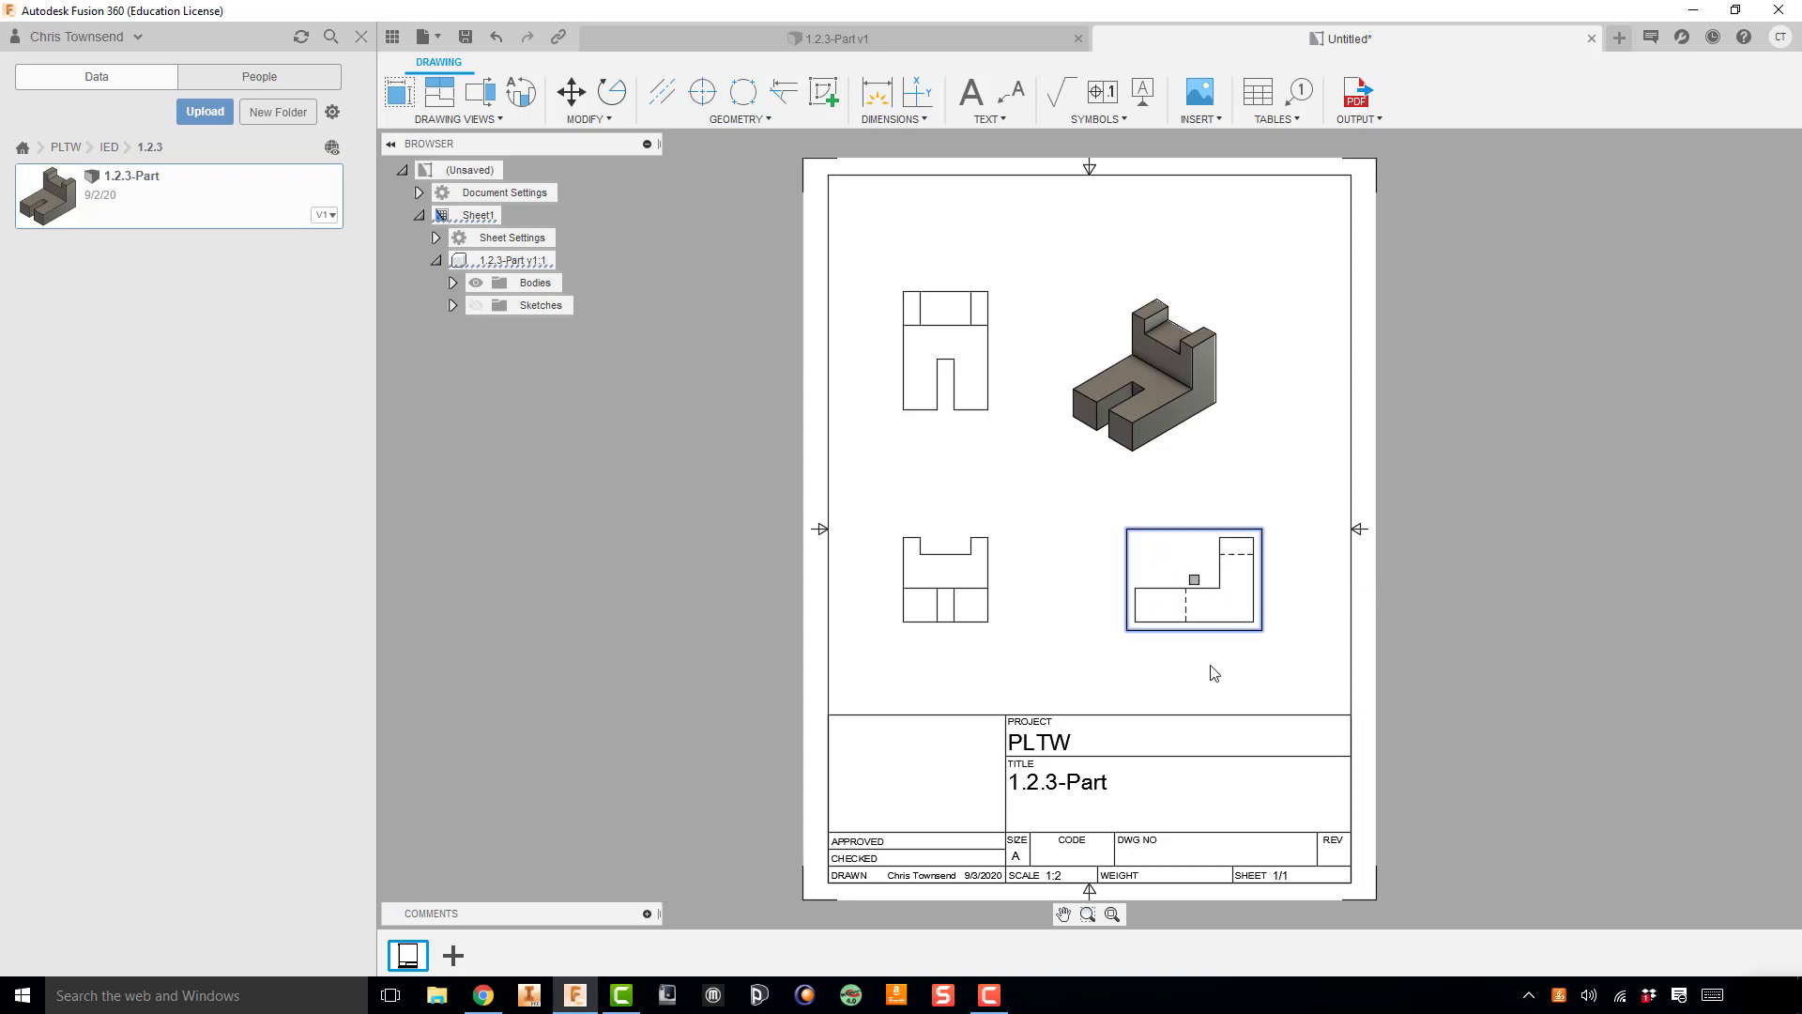
click(1143, 383)
mouse_move(1144, 378)
mouse_down()
mouse_move(1179, 410)
mouse_move(1175, 375)
mouse_move(1135, 357)
mouse_move(1190, 355)
mouse_move(1168, 330)
mouse_move(1184, 362)
mouse_up()
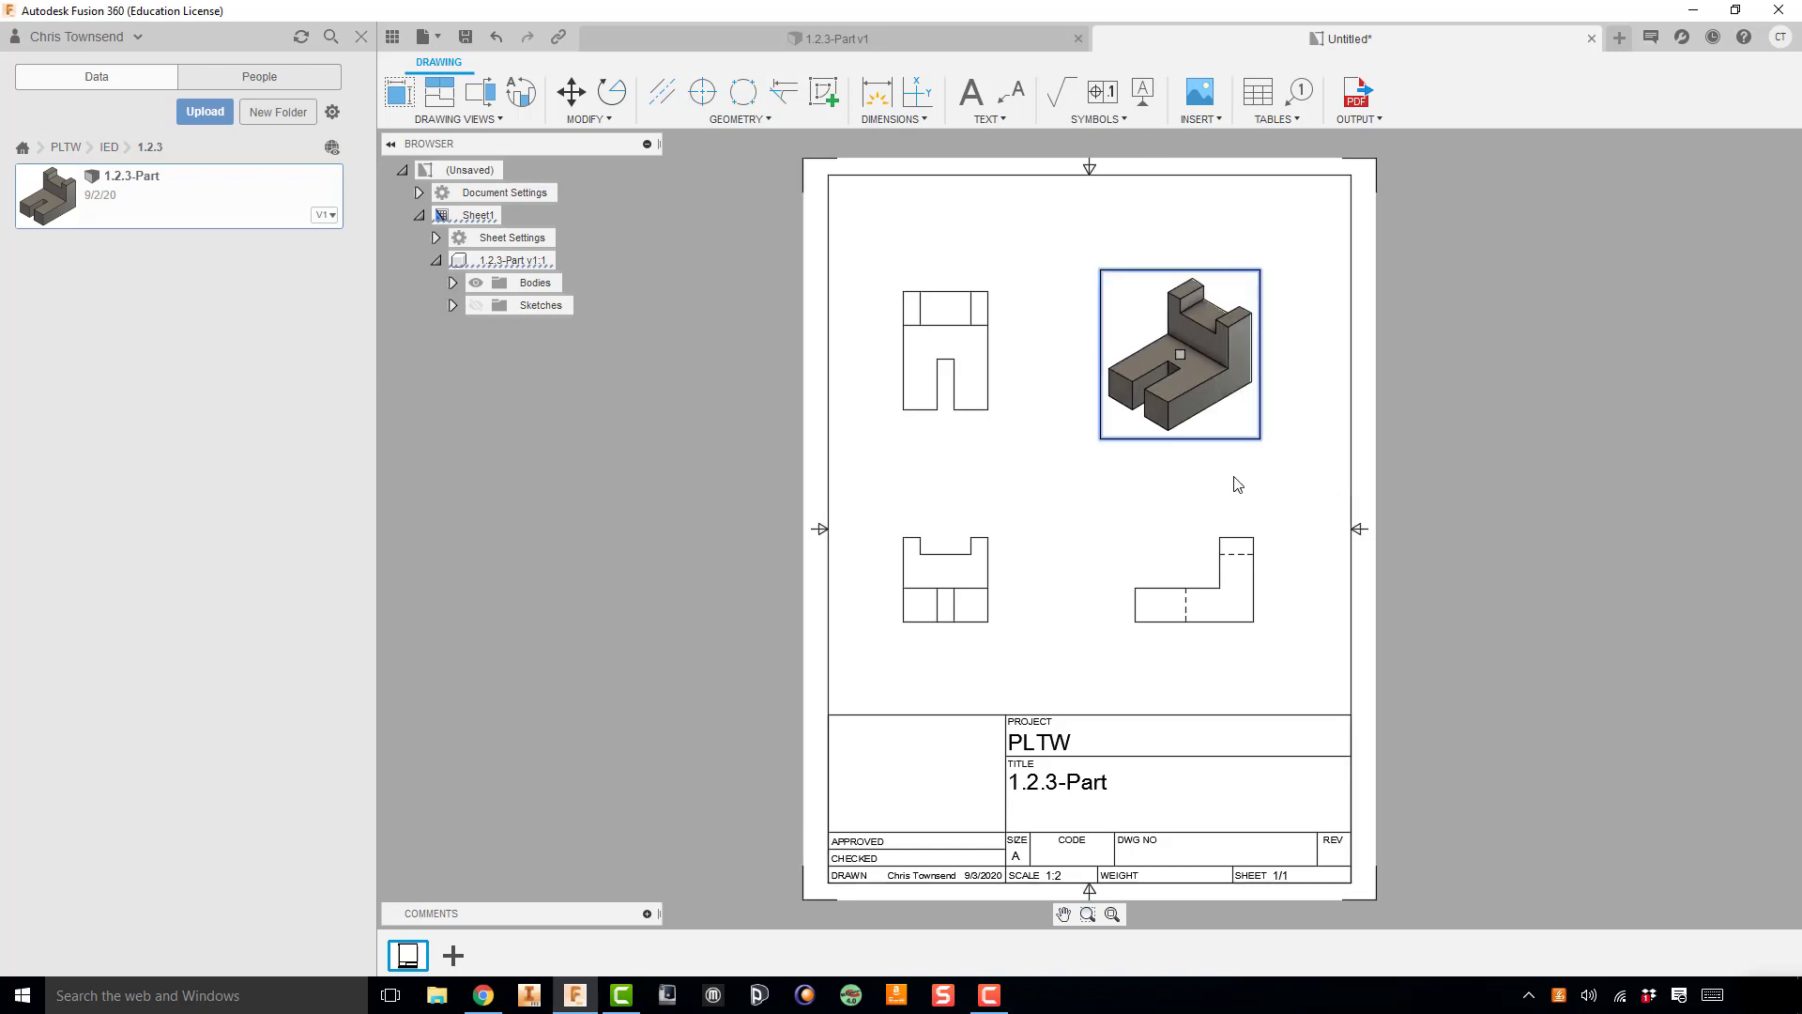
click(1141, 525)
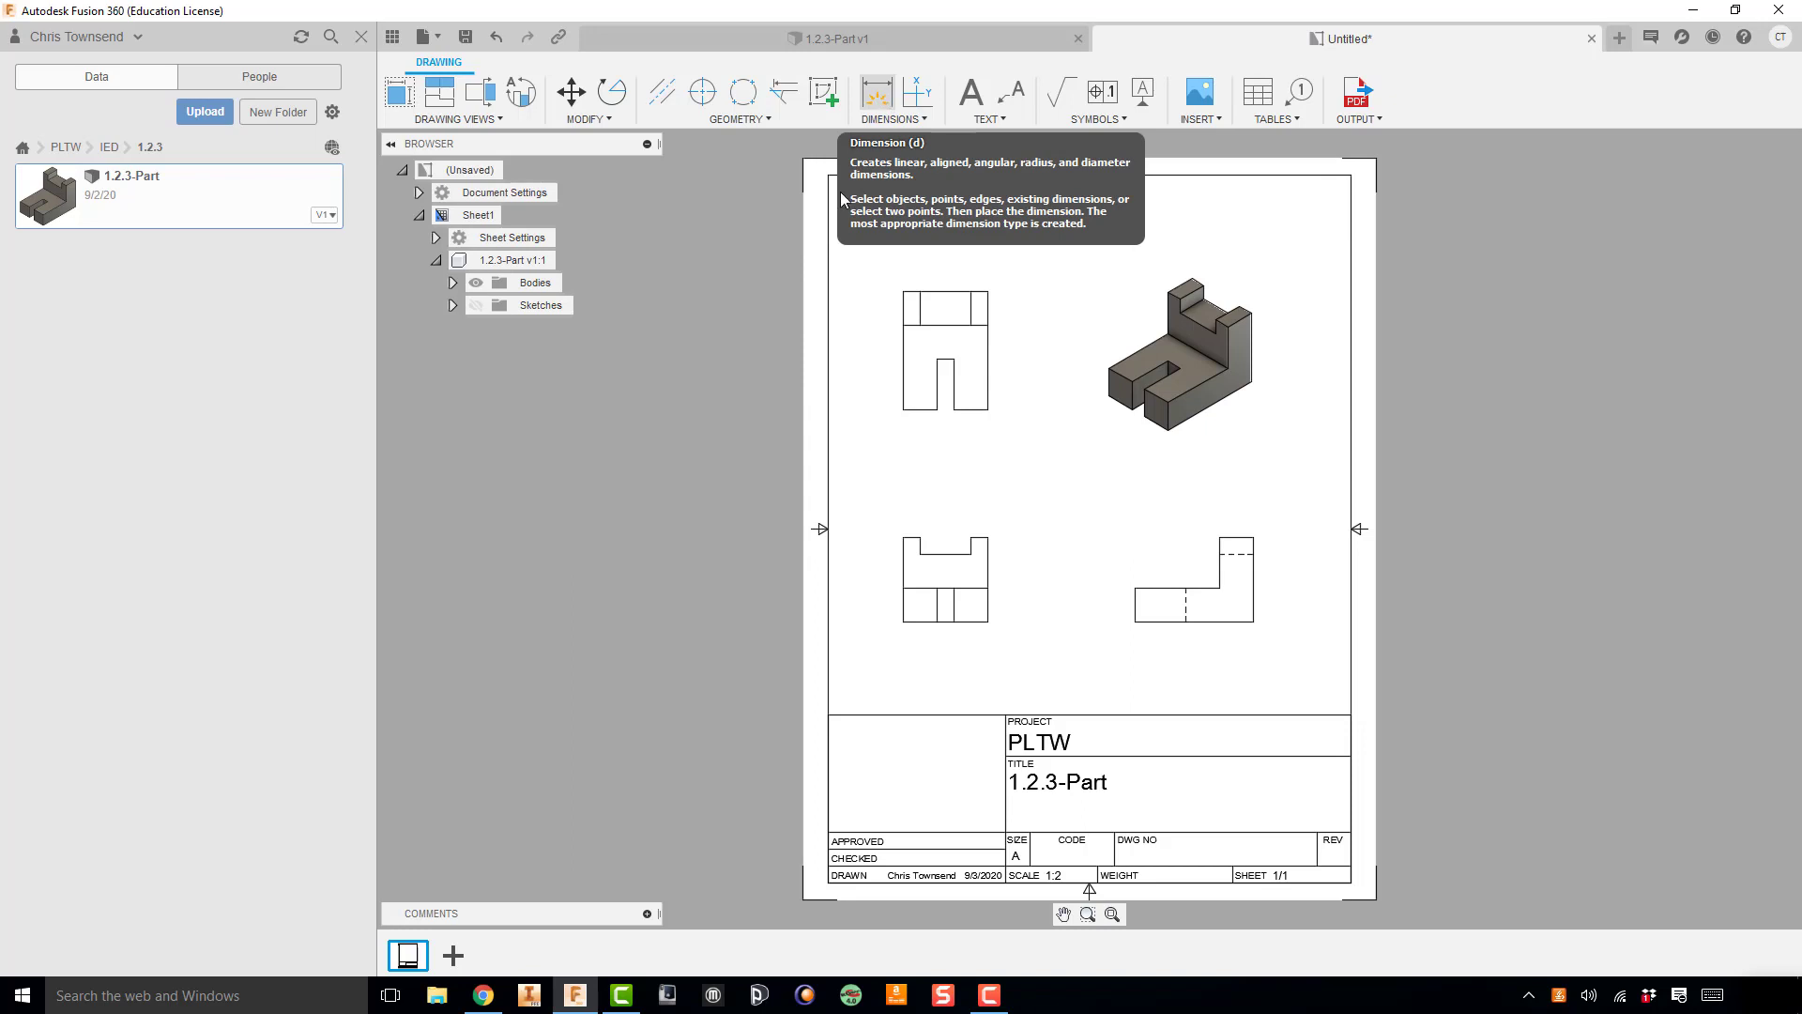
Step: Dimension the front view's overall width between its outer top corners, placing the dimension well above the view
key(d)
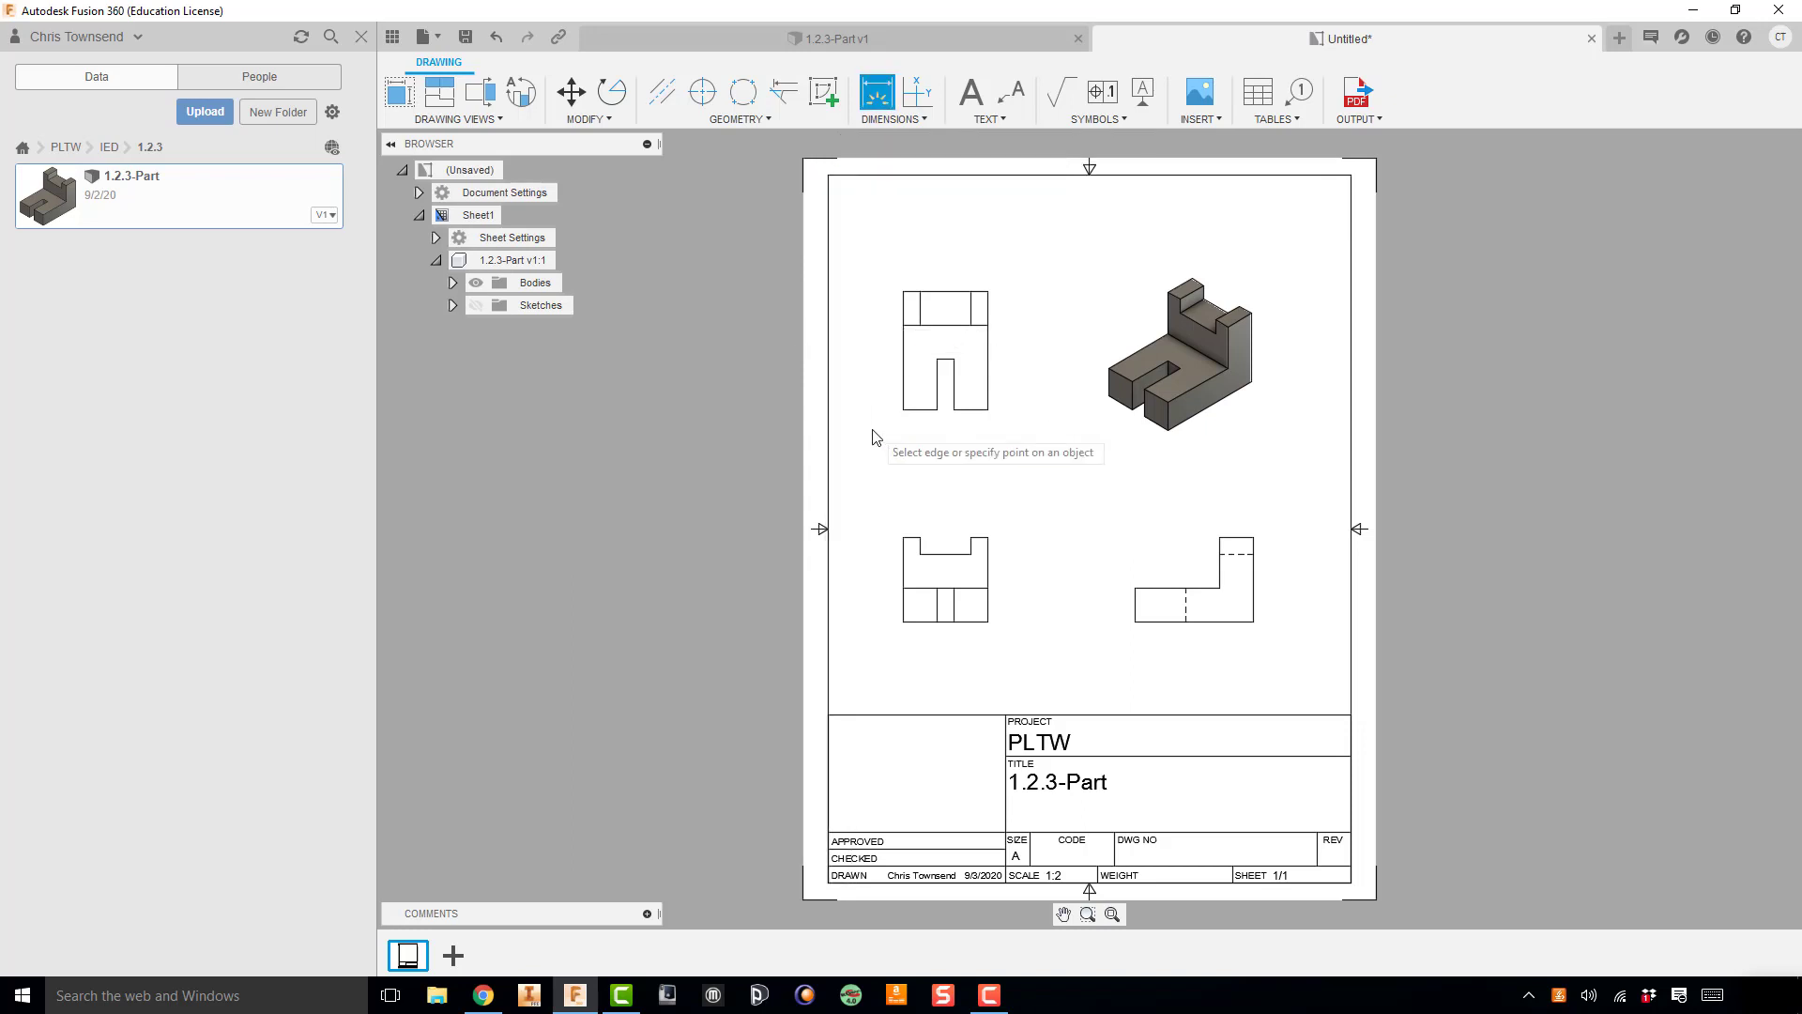
key(Escape)
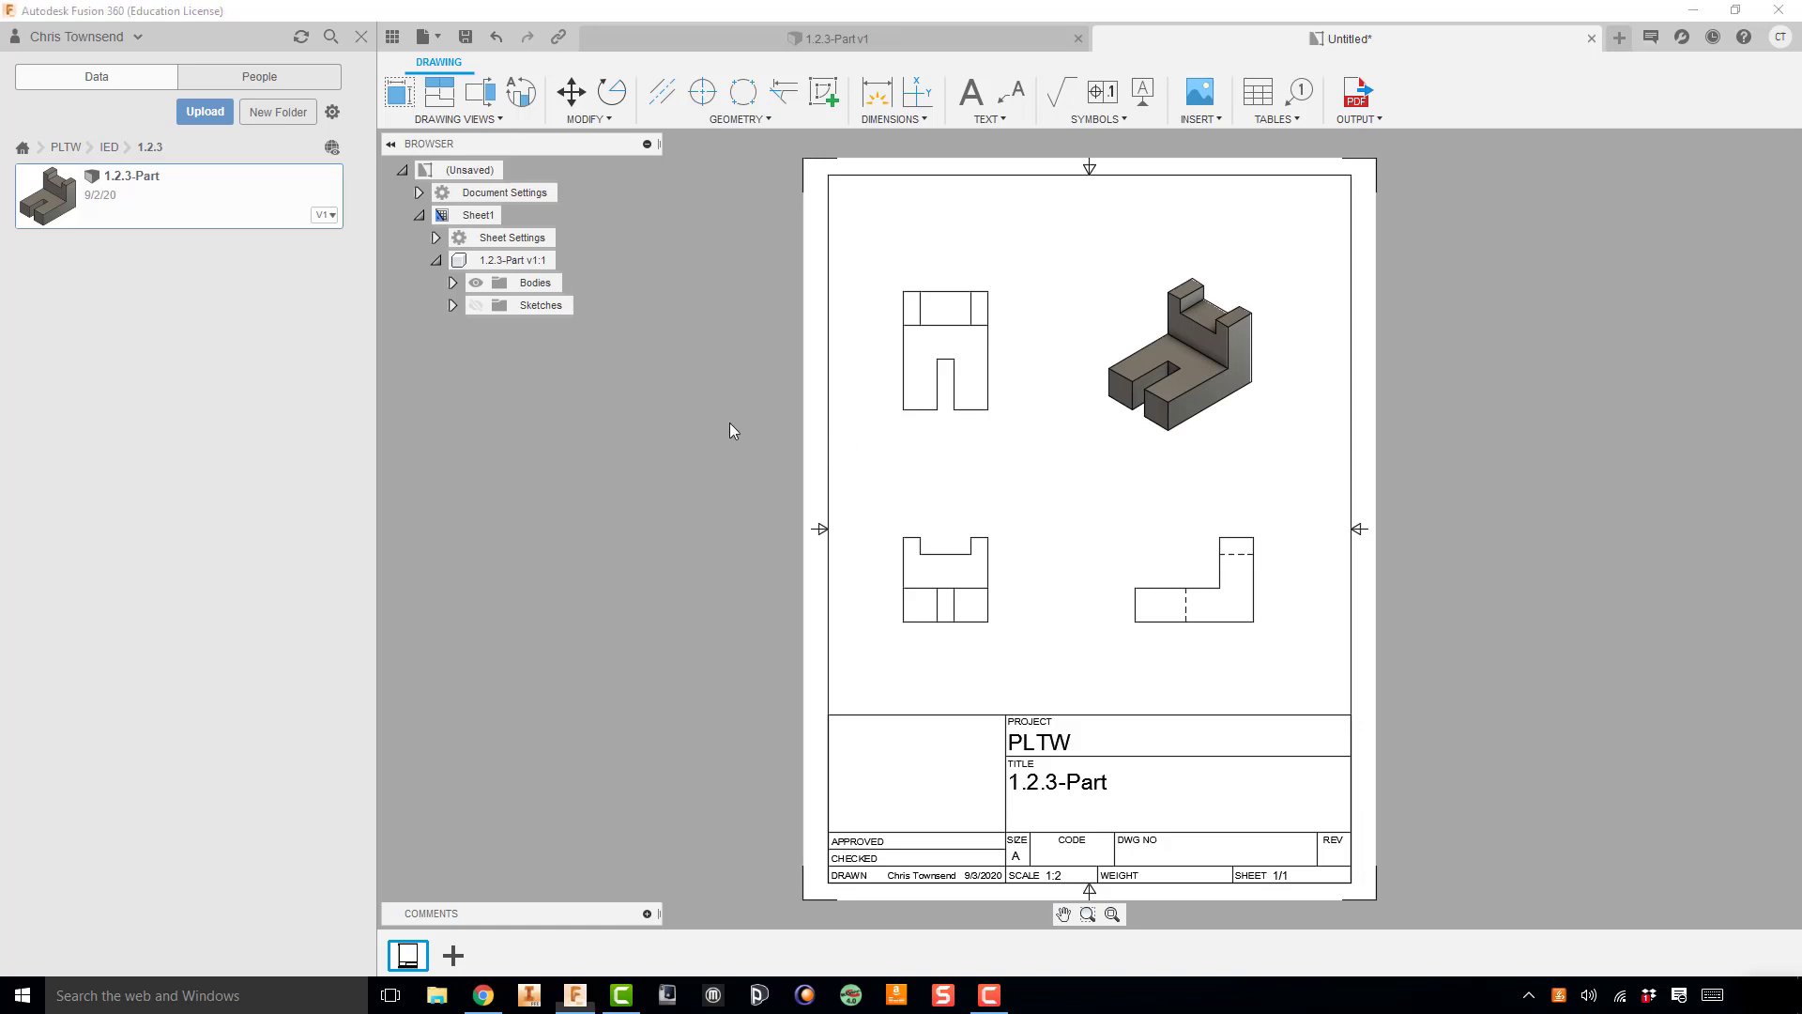
key(s)
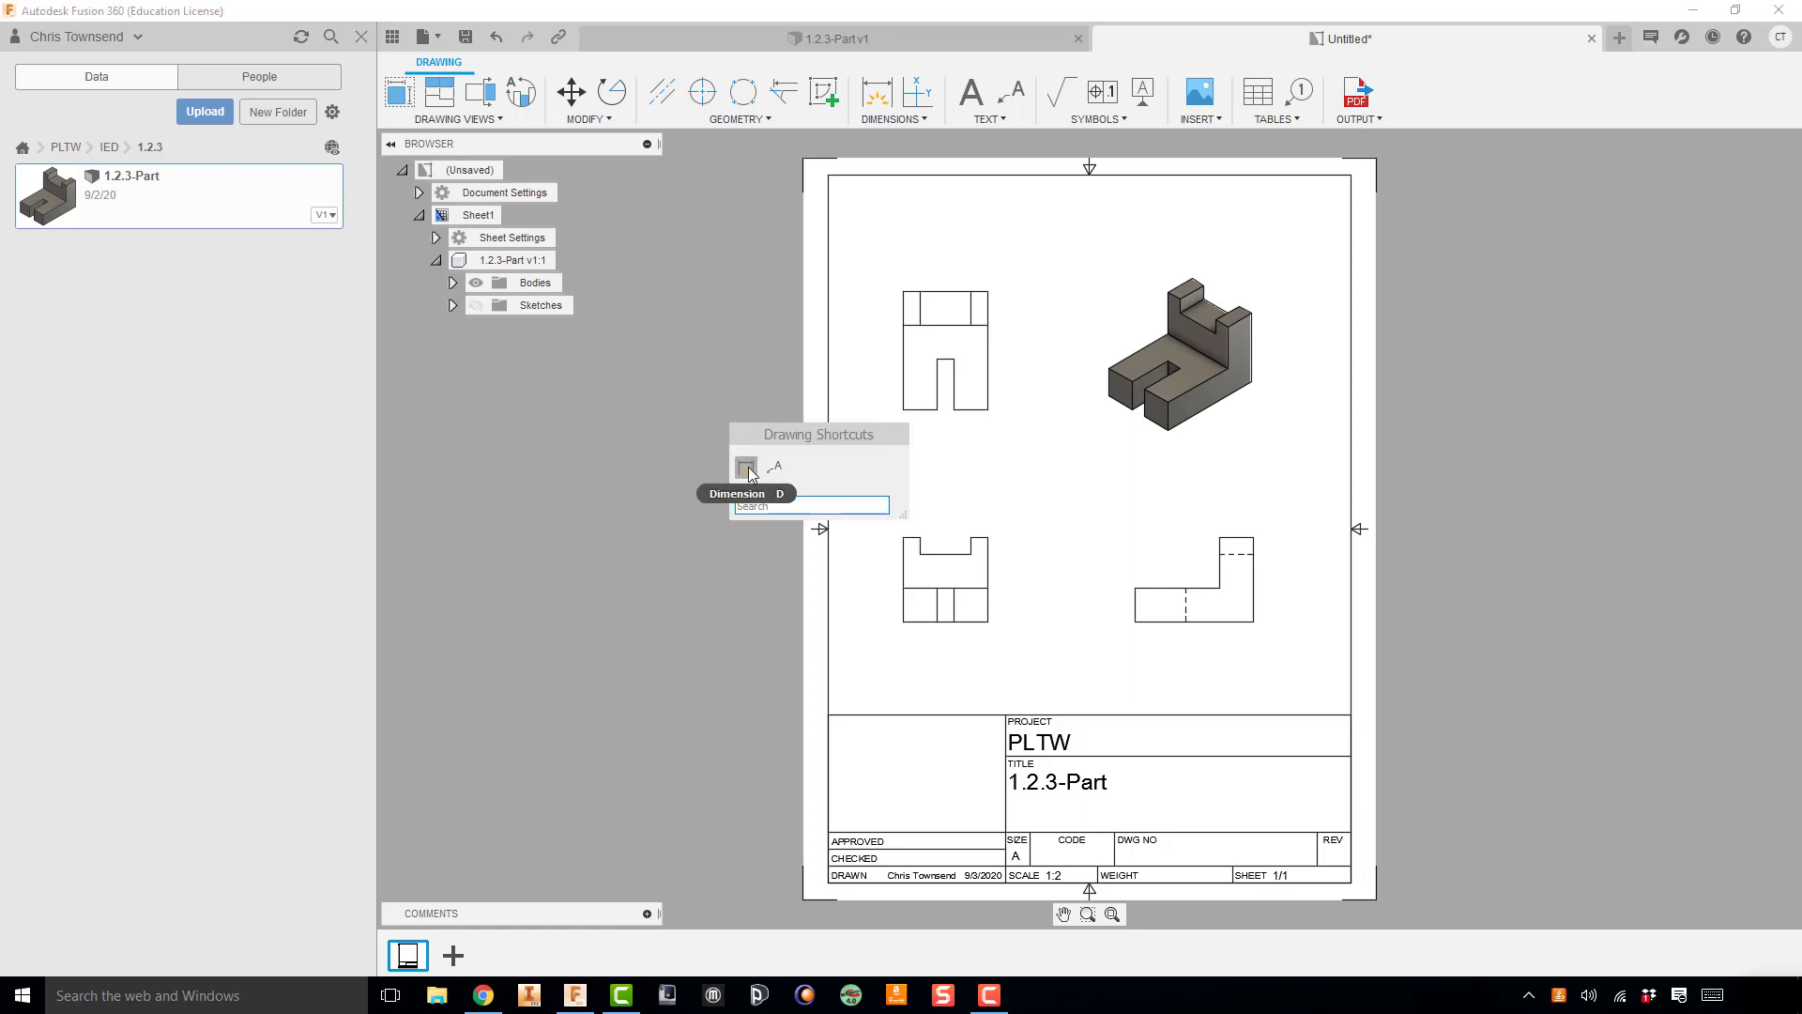
text(dime)
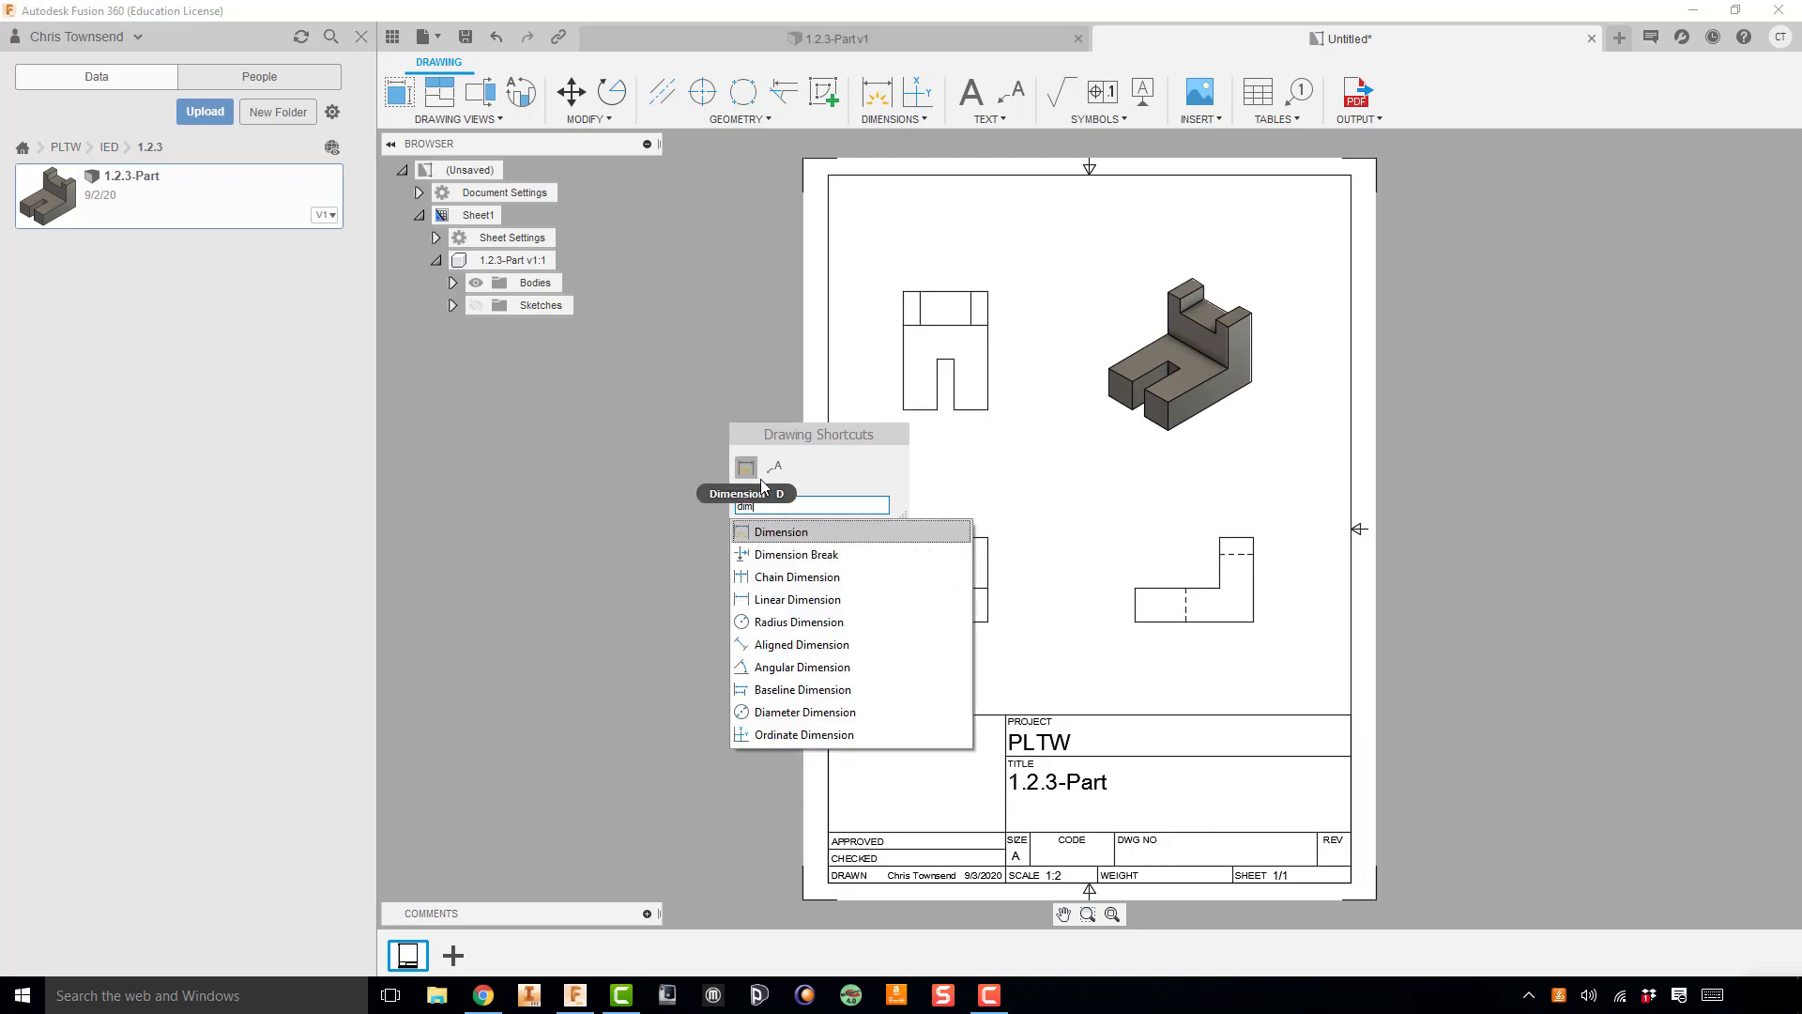
click(788, 532)
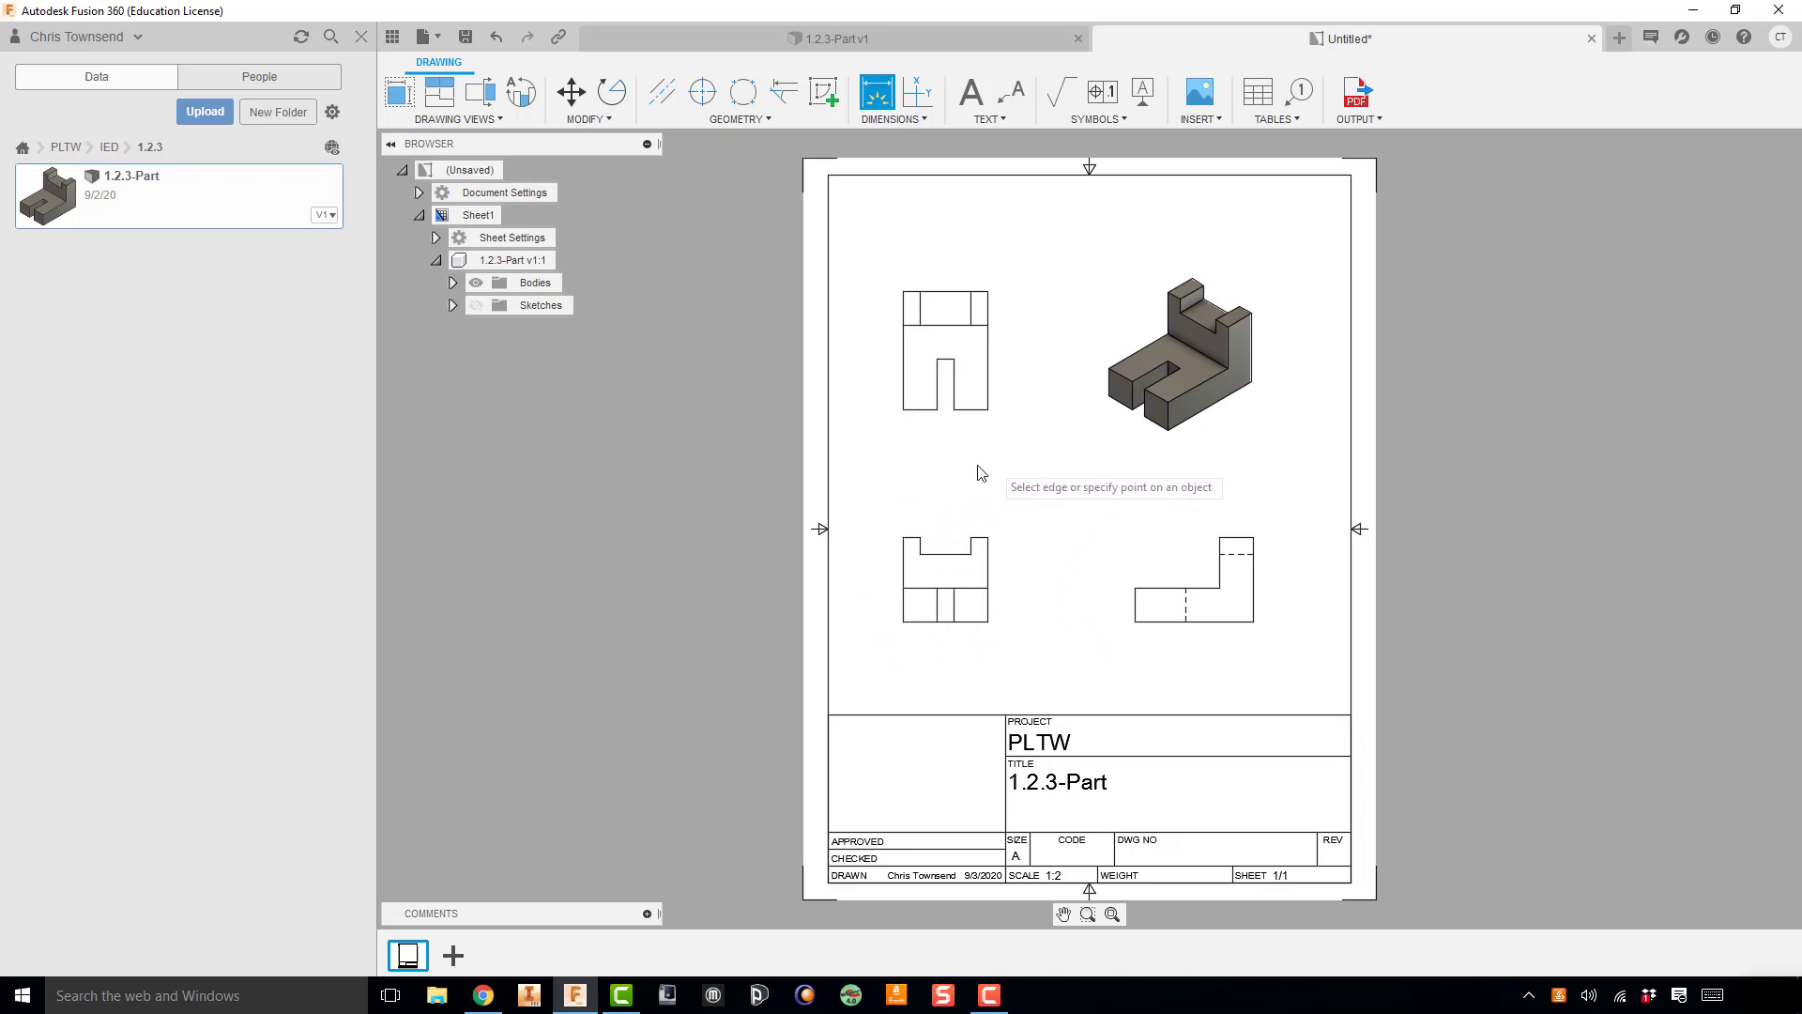
click(904, 537)
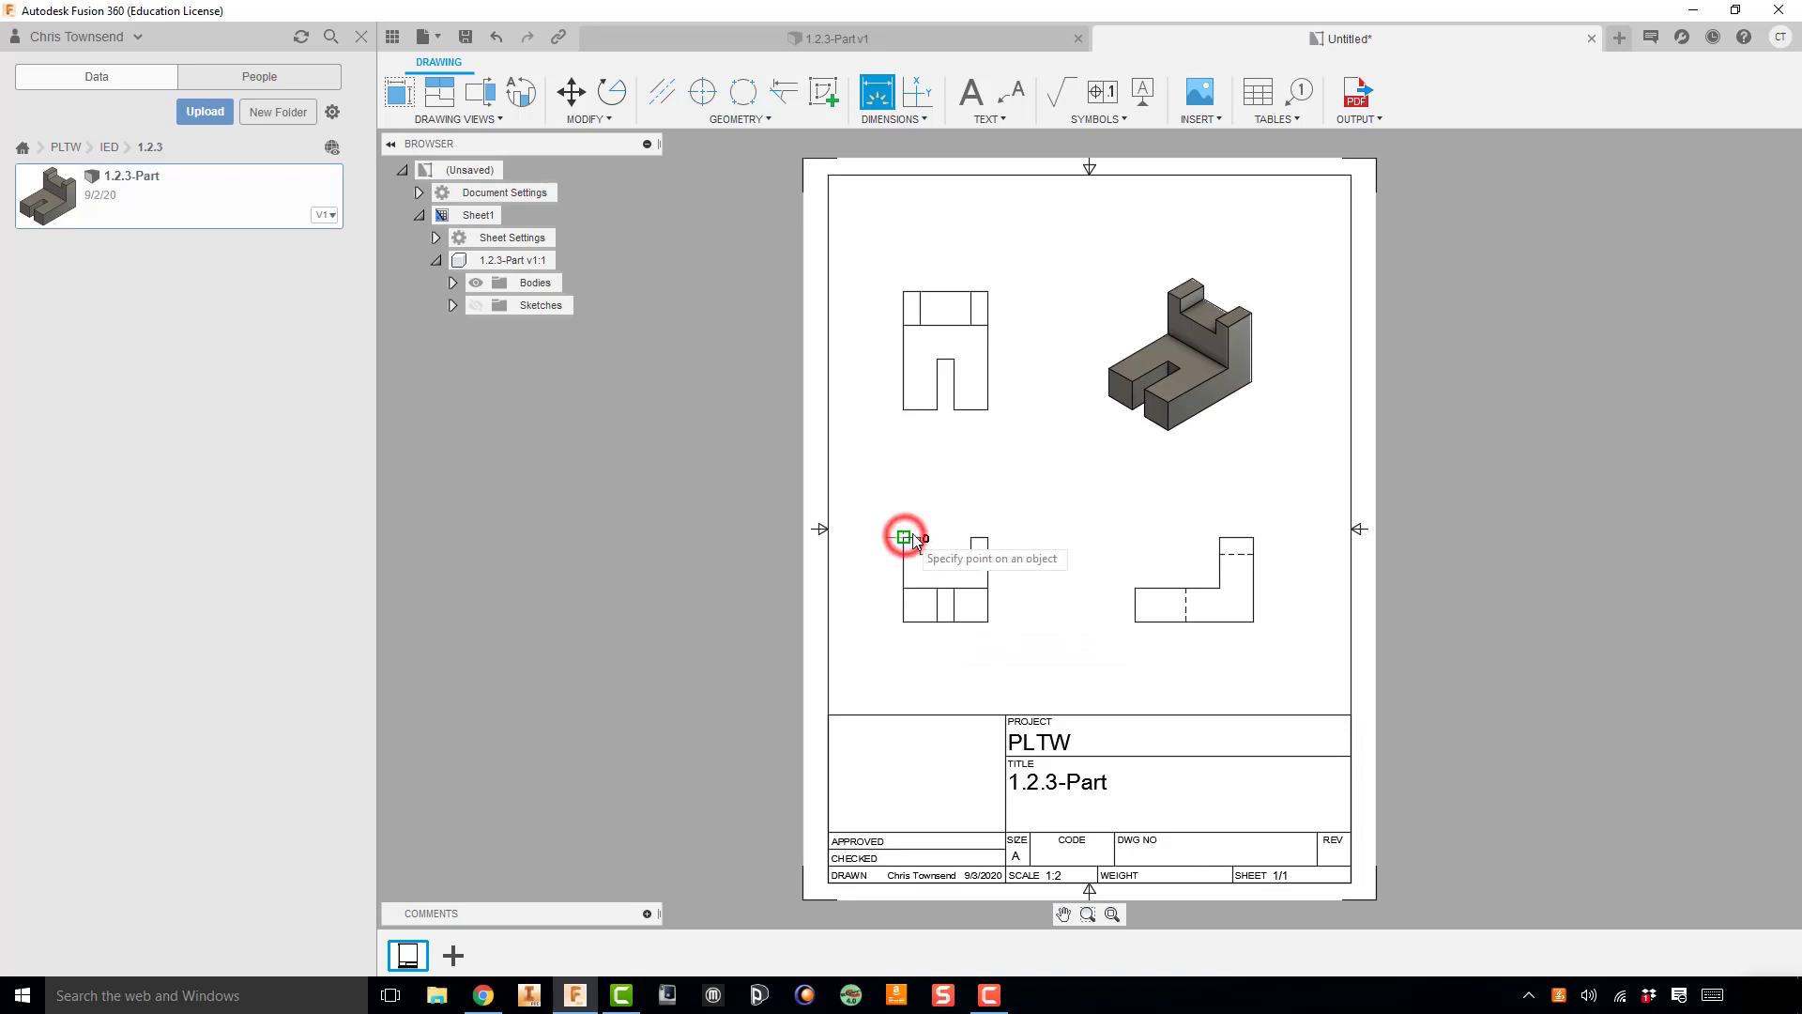
click(989, 537)
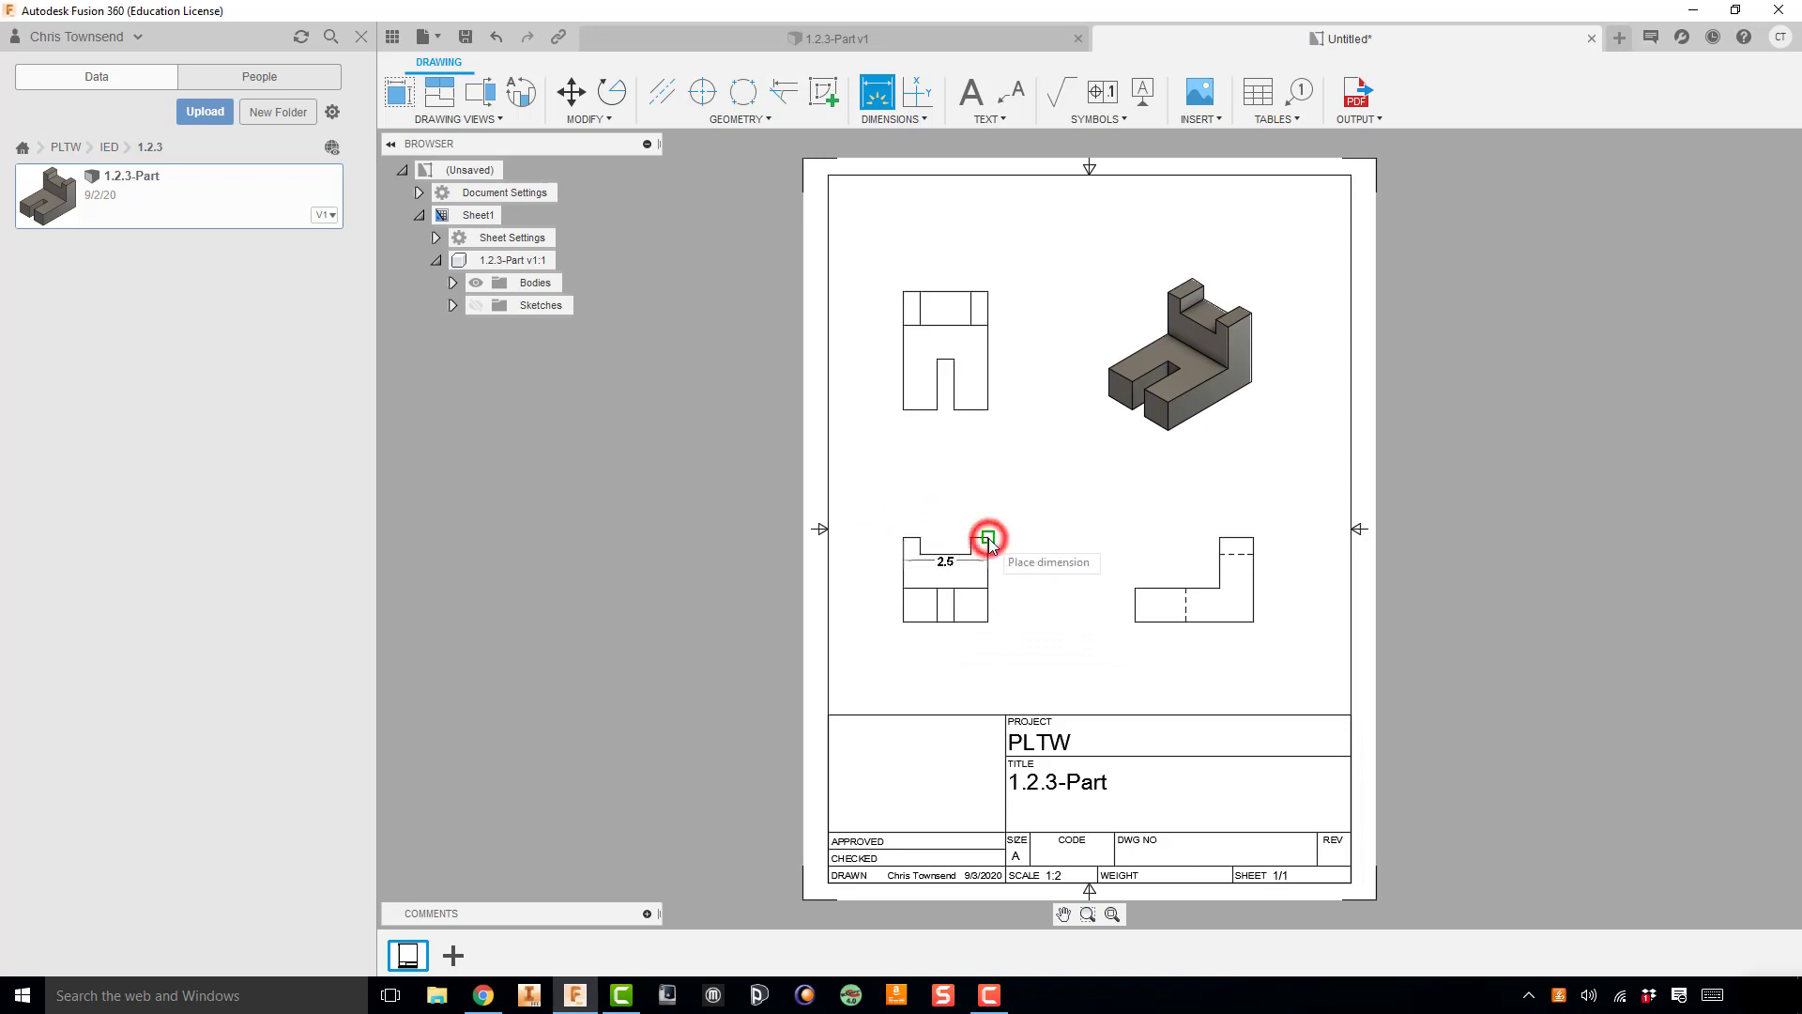
click(965, 494)
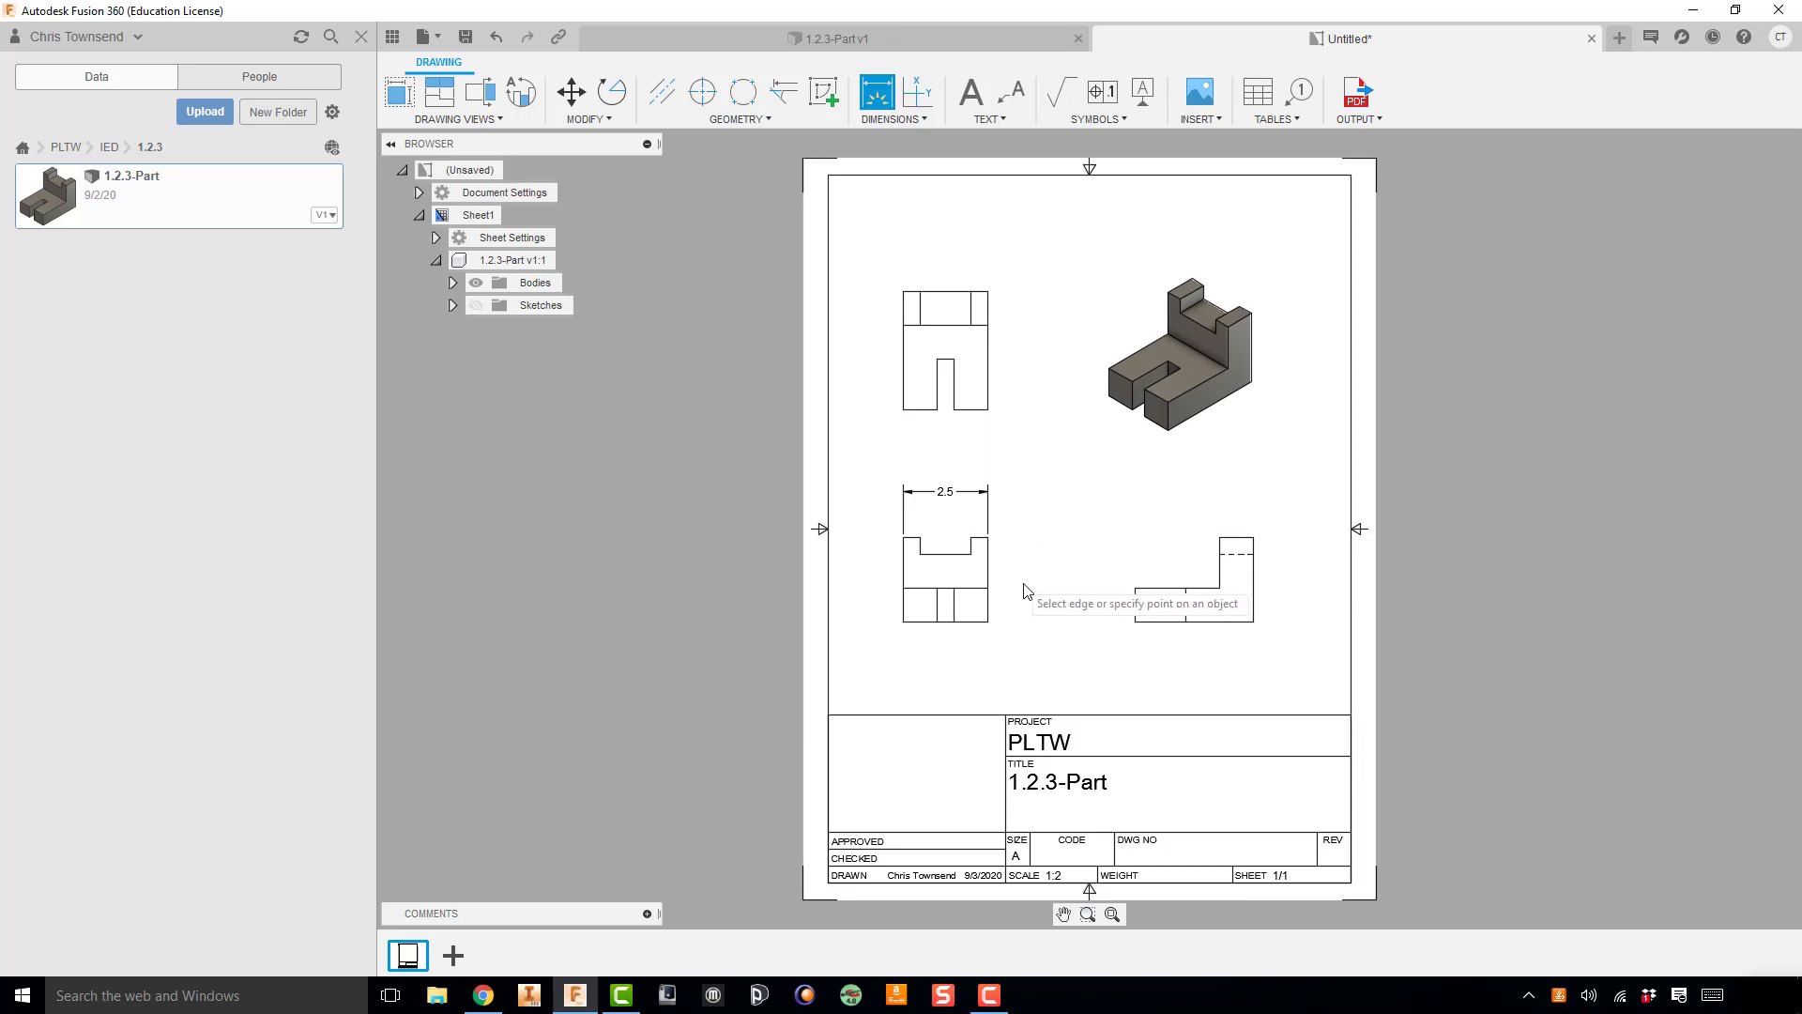
Step: Dimension the width of the front view's left upright, placing it between the view and the overall width dimension
click(905, 540)
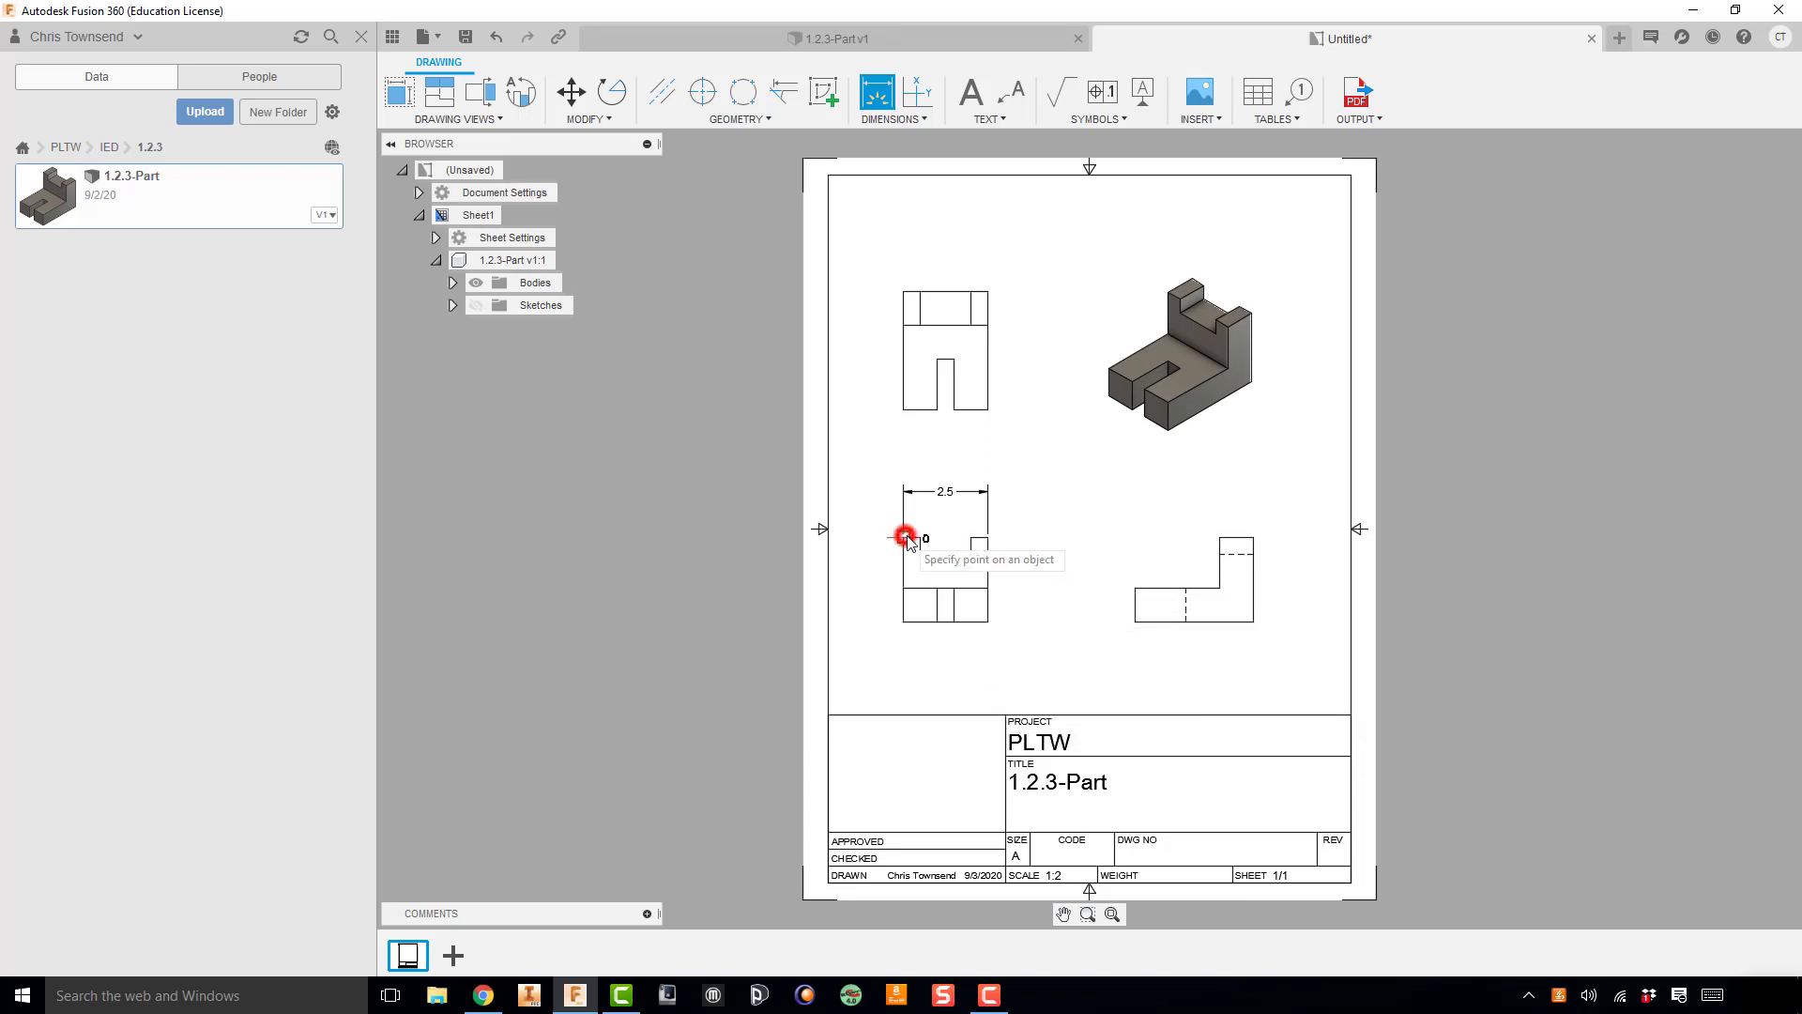
click(921, 539)
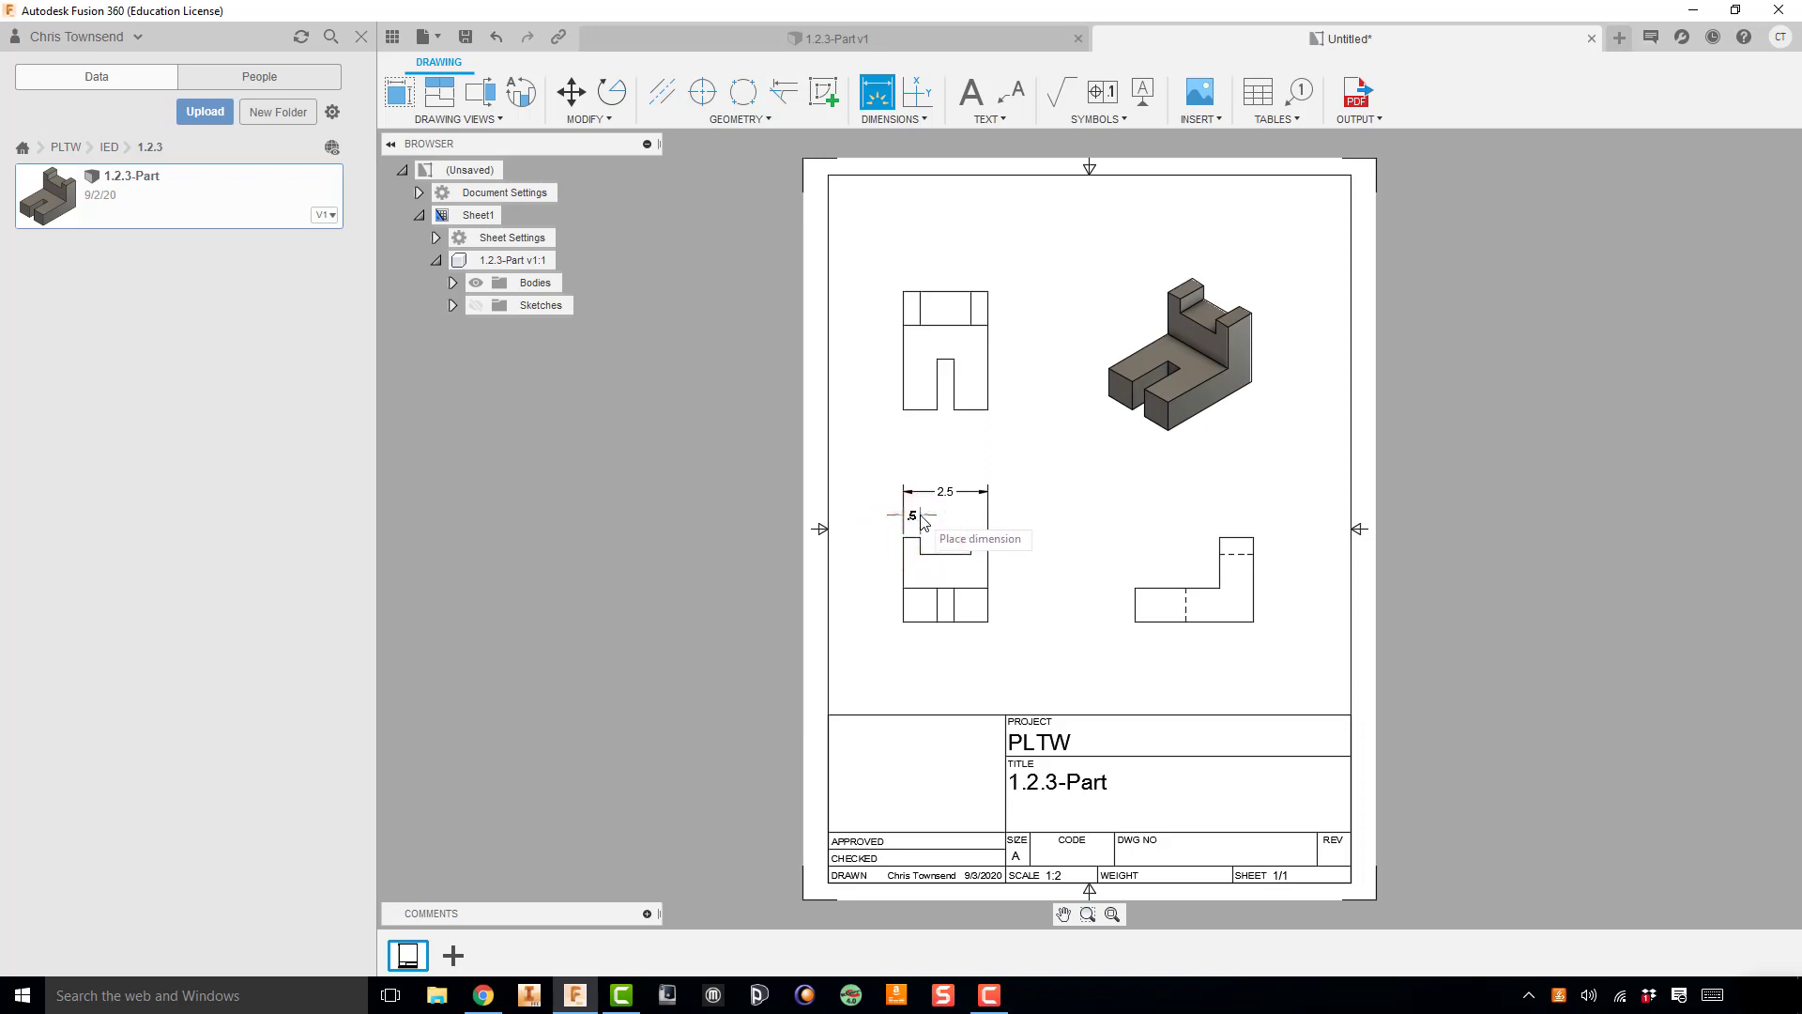
click(919, 518)
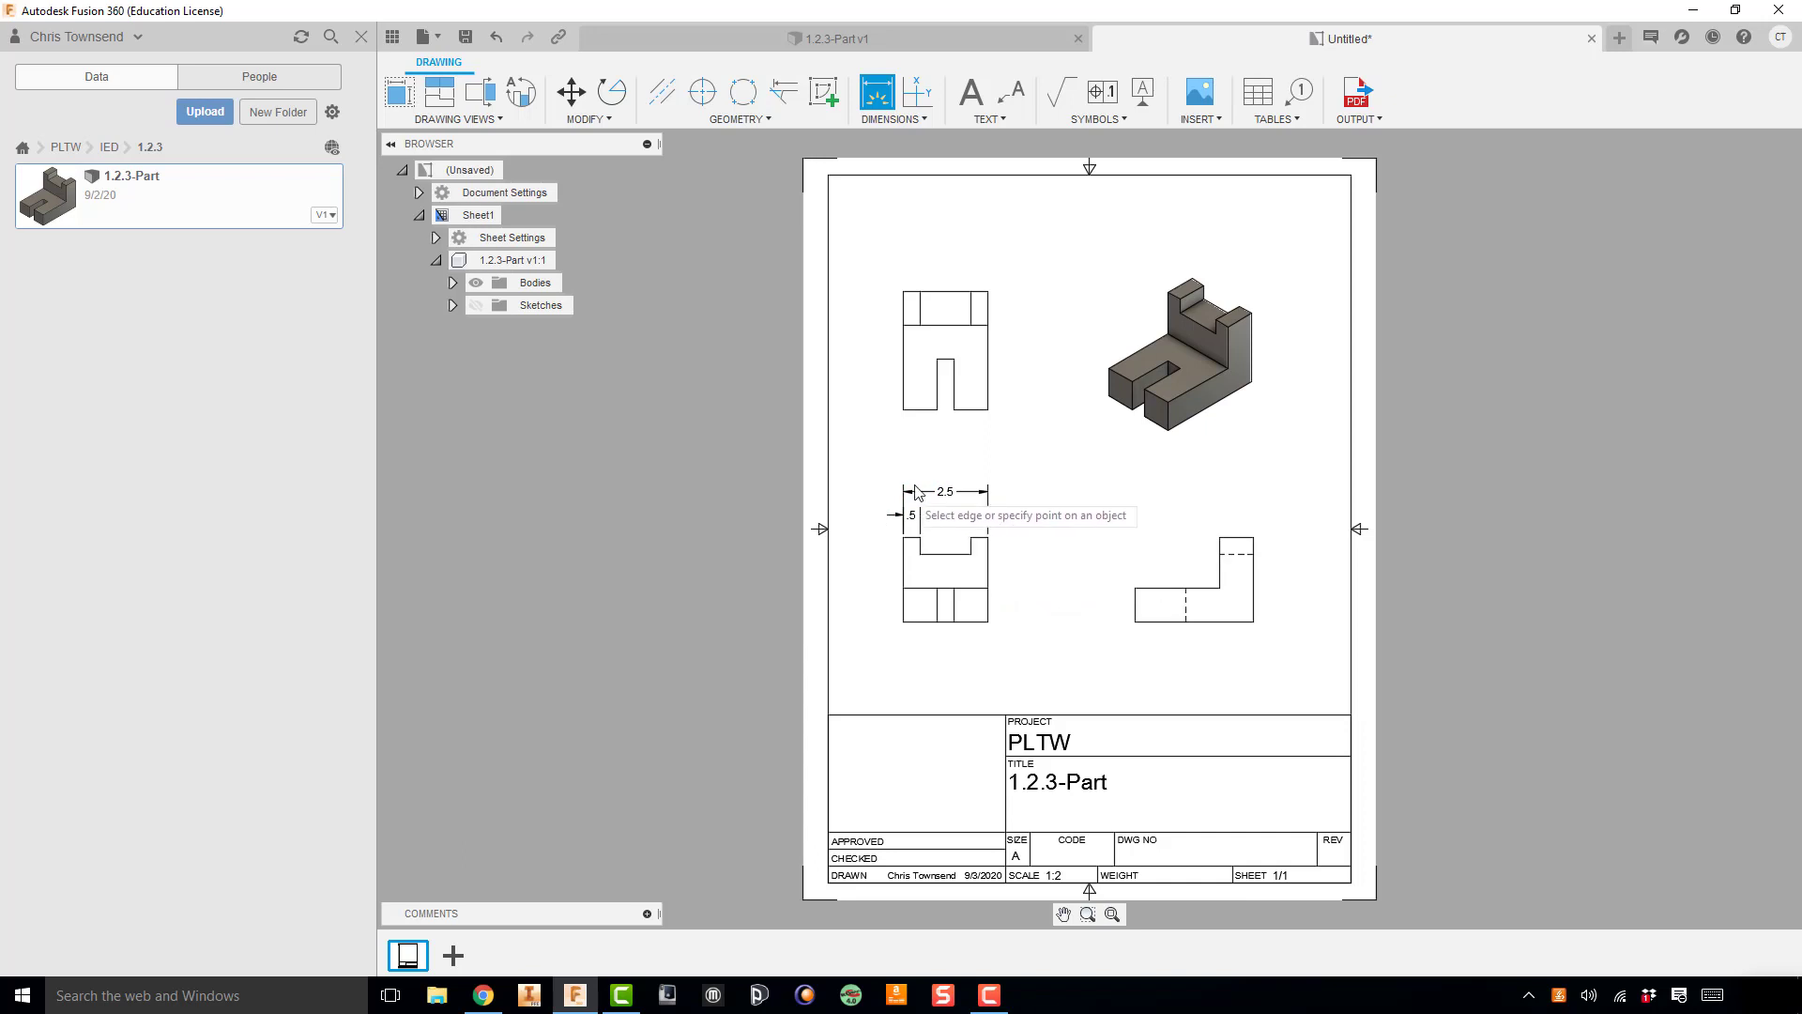
Step: Dimension the front view's notch width between its upper corners, in line with the left upright's dimension
click(921, 538)
click(971, 537)
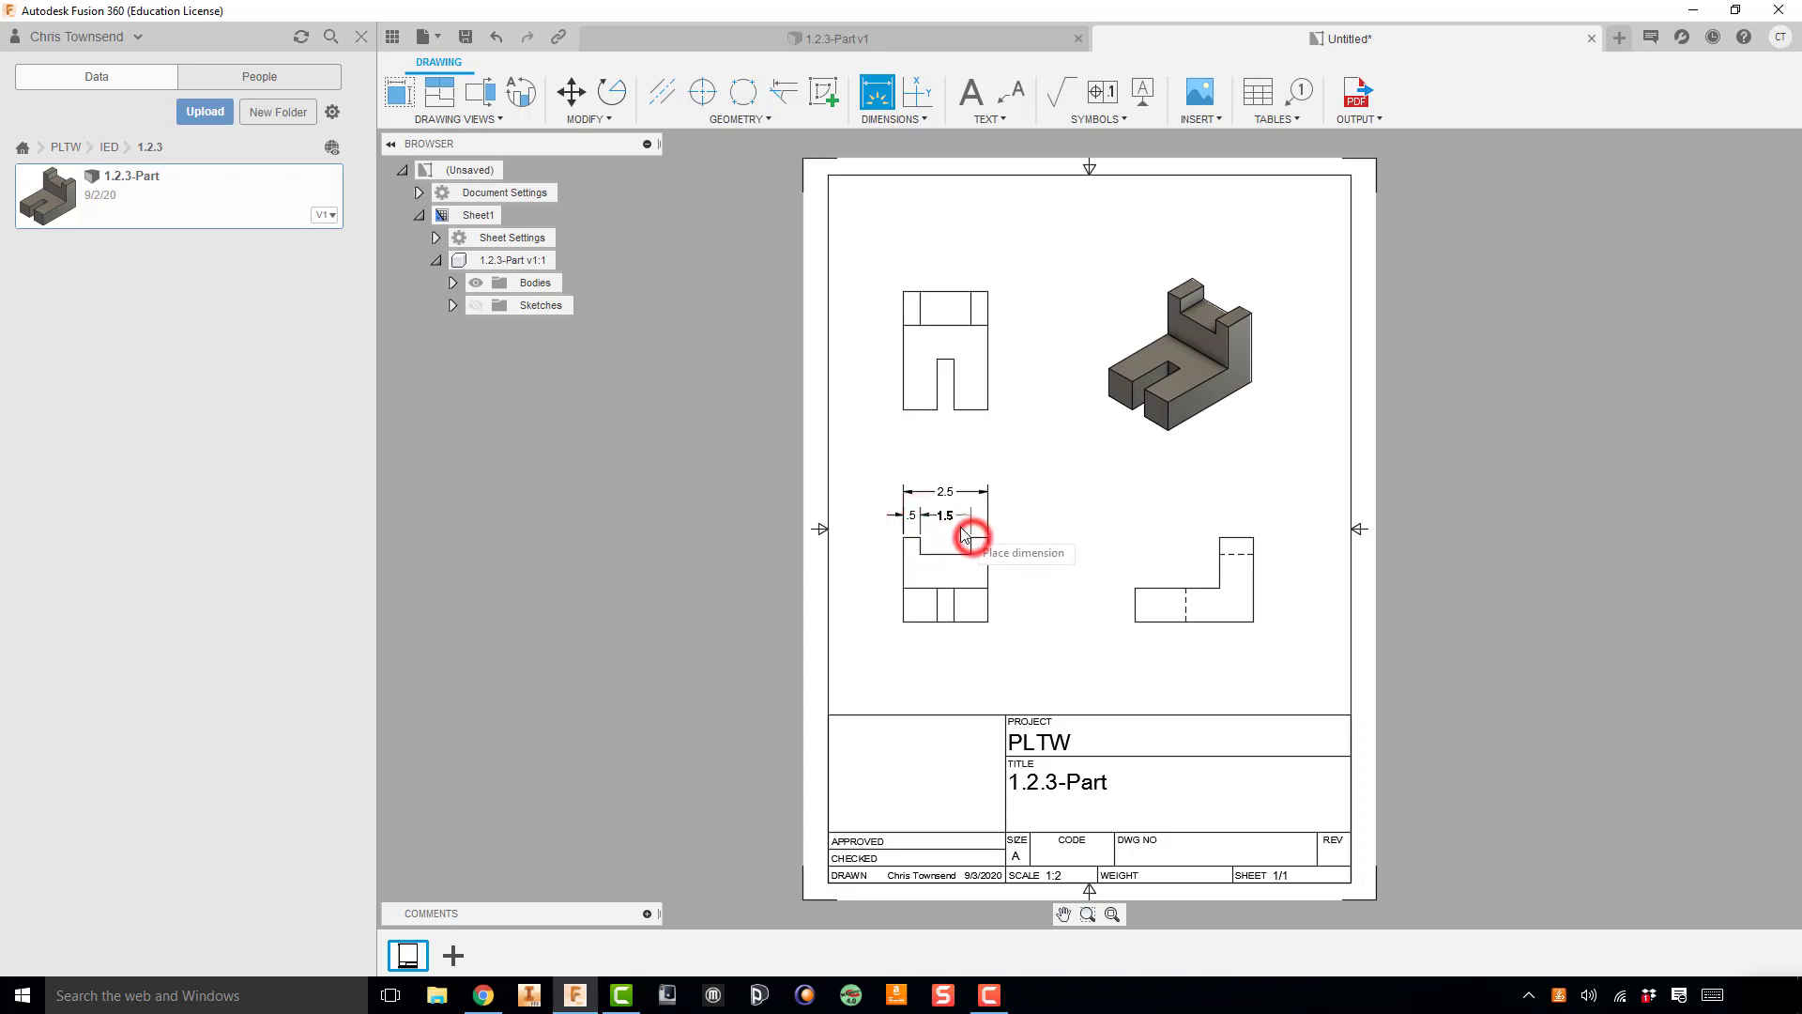
click(952, 514)
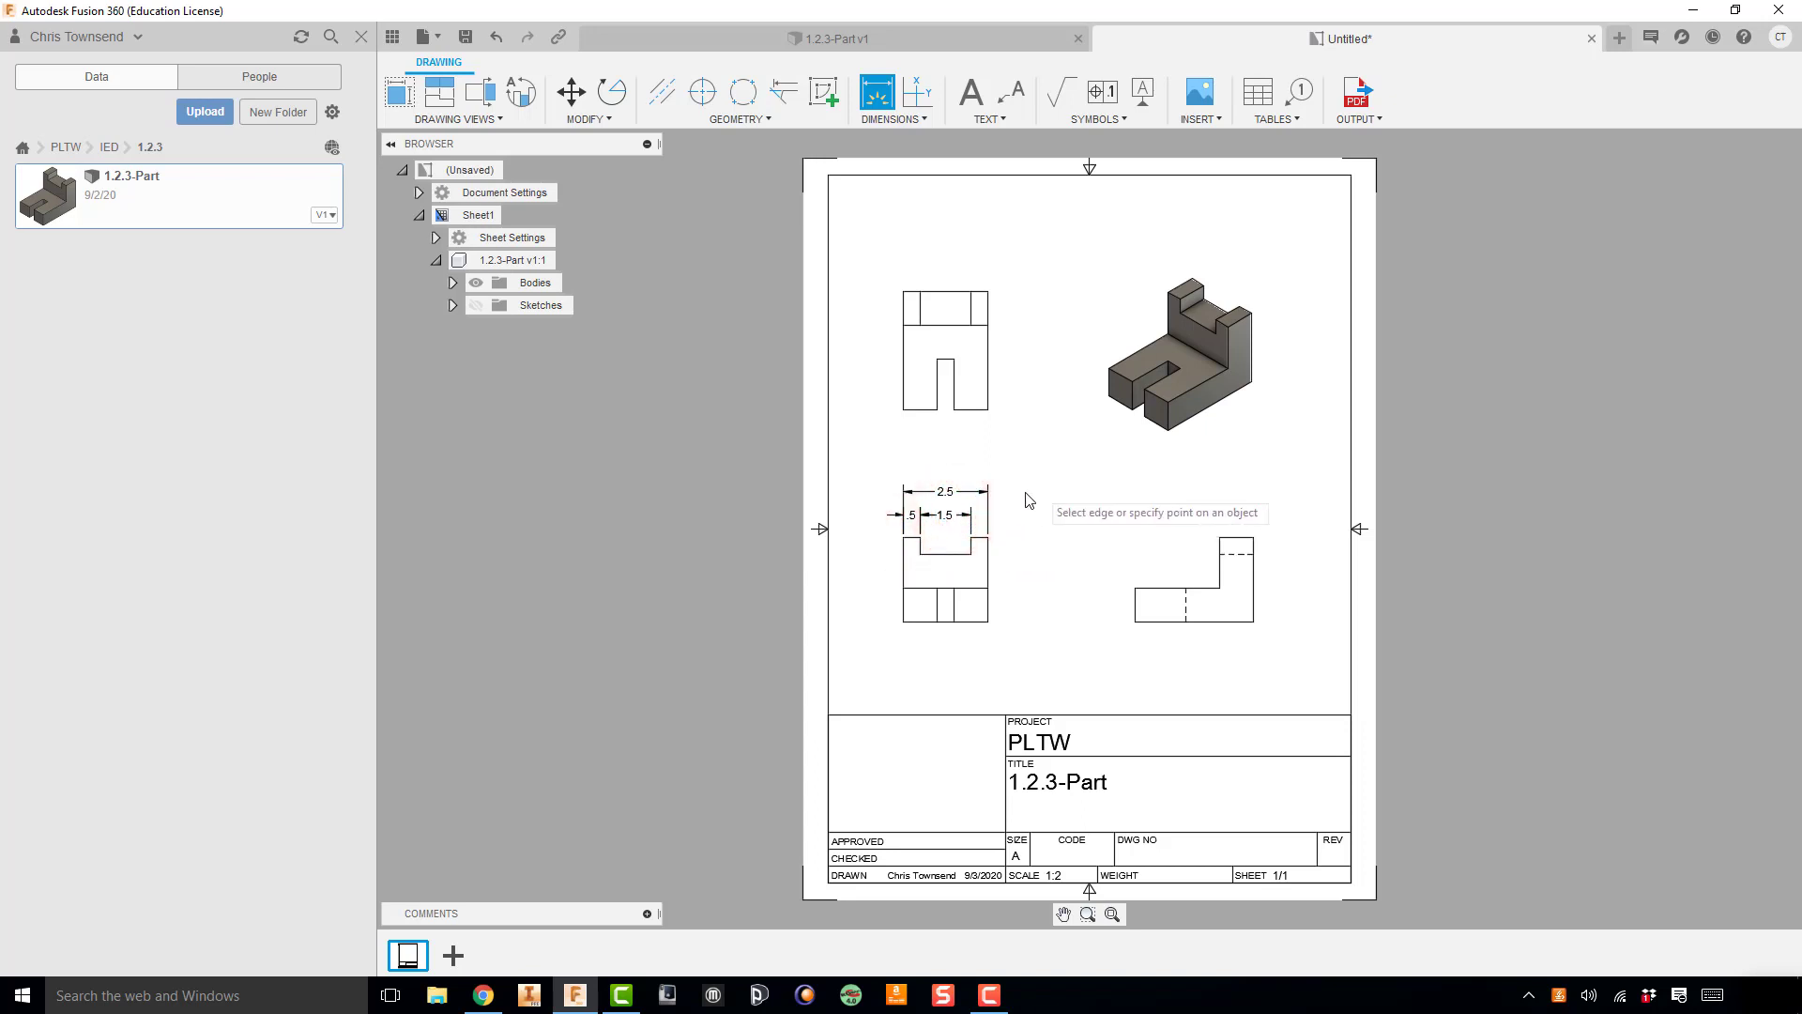
Step: Delete the notch-width dimension from the front view
scroll(939, 563, up, 1)
scroll(936, 566, up, 4)
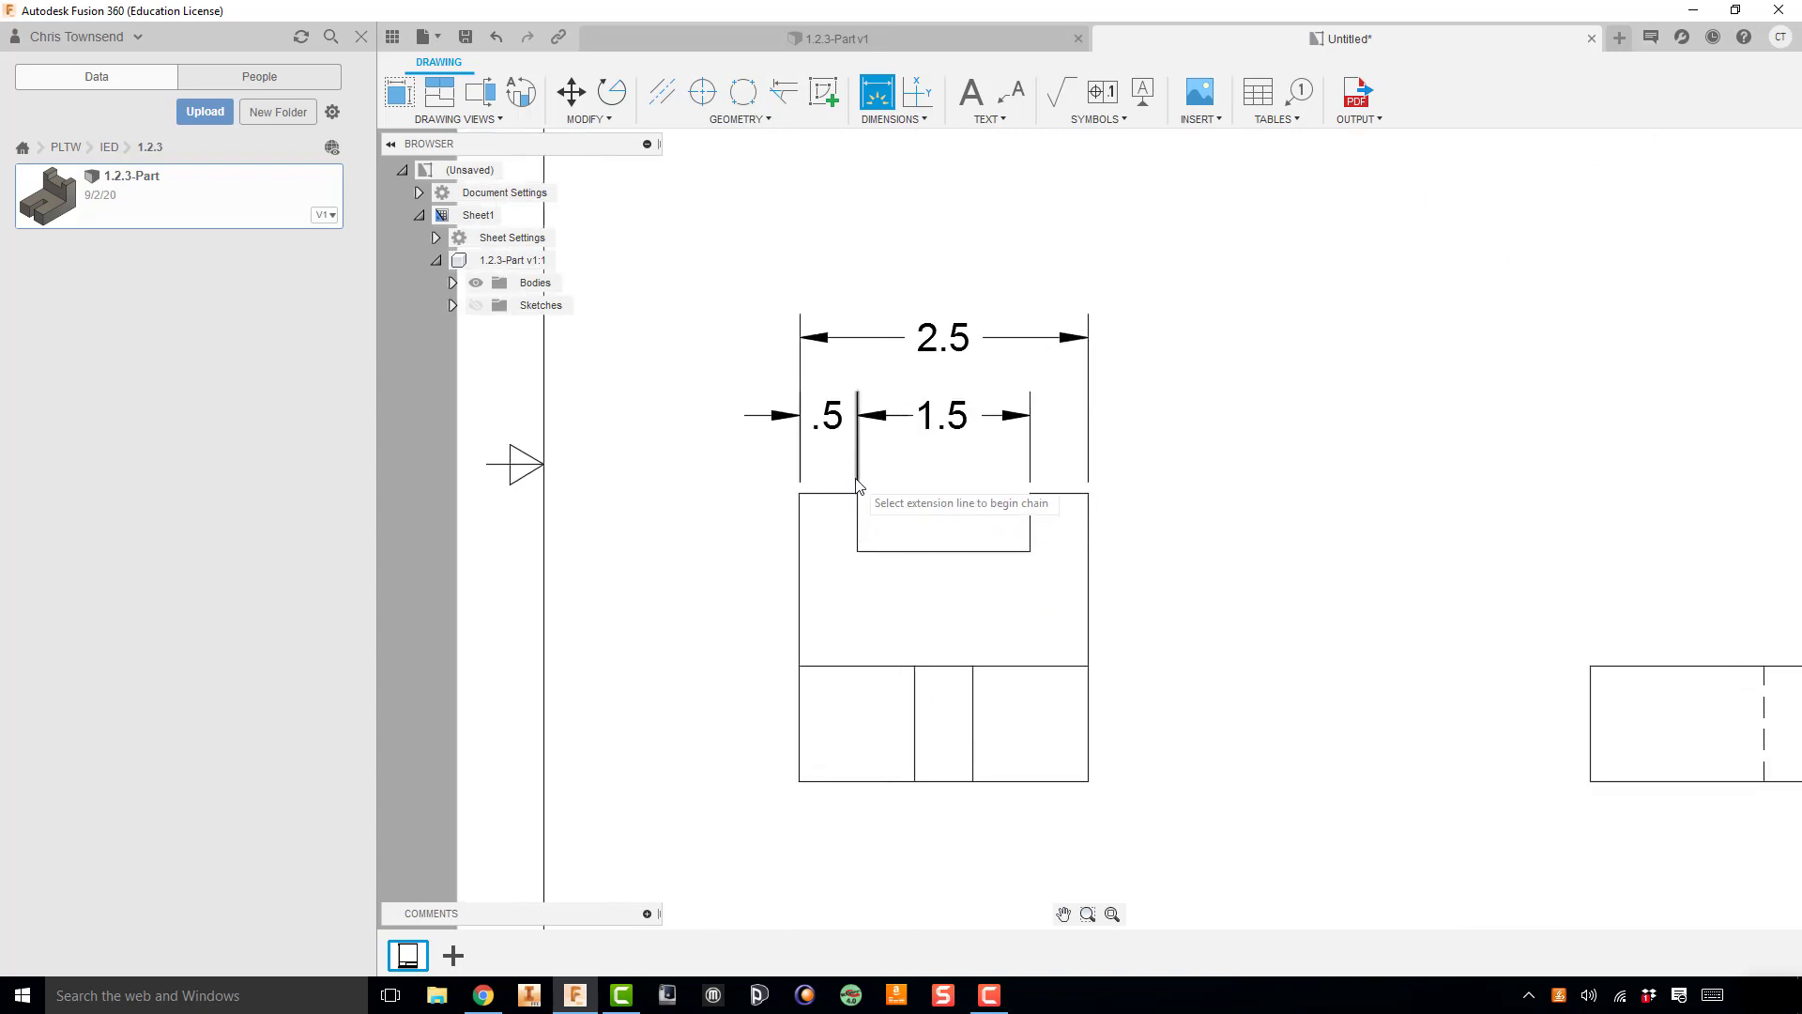
click(856, 491)
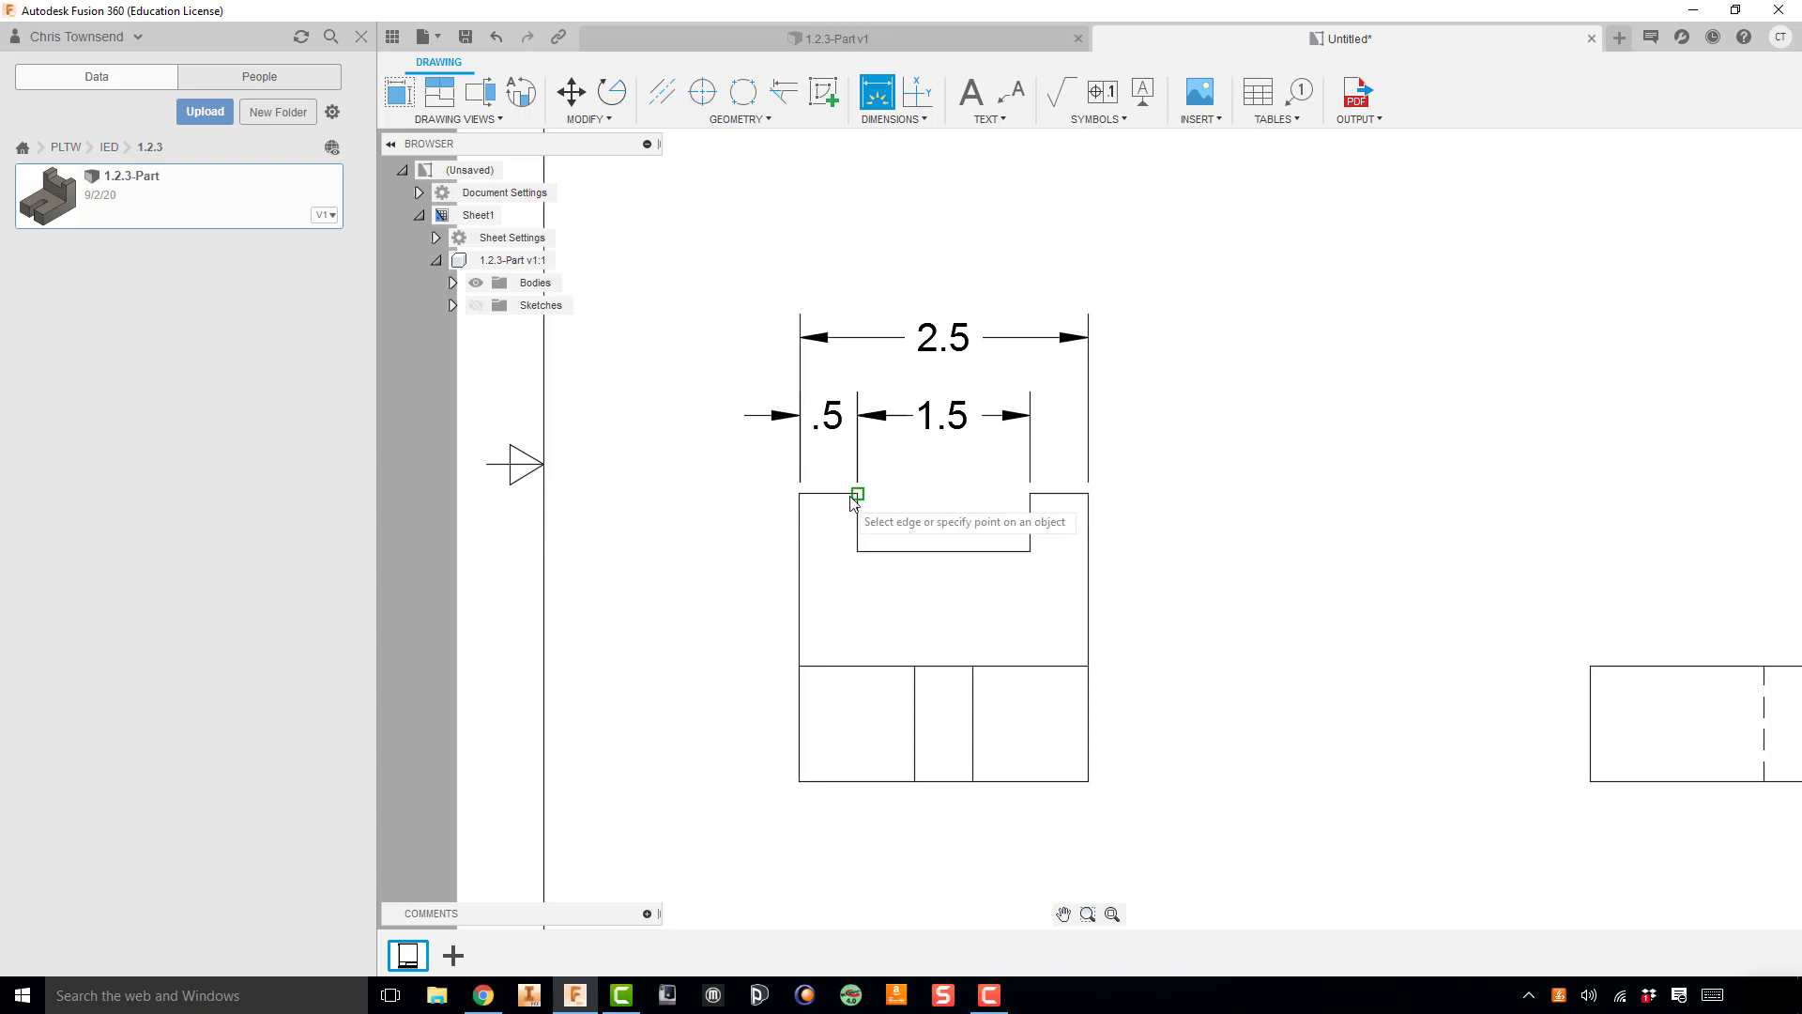
key(Escape)
click(926, 420)
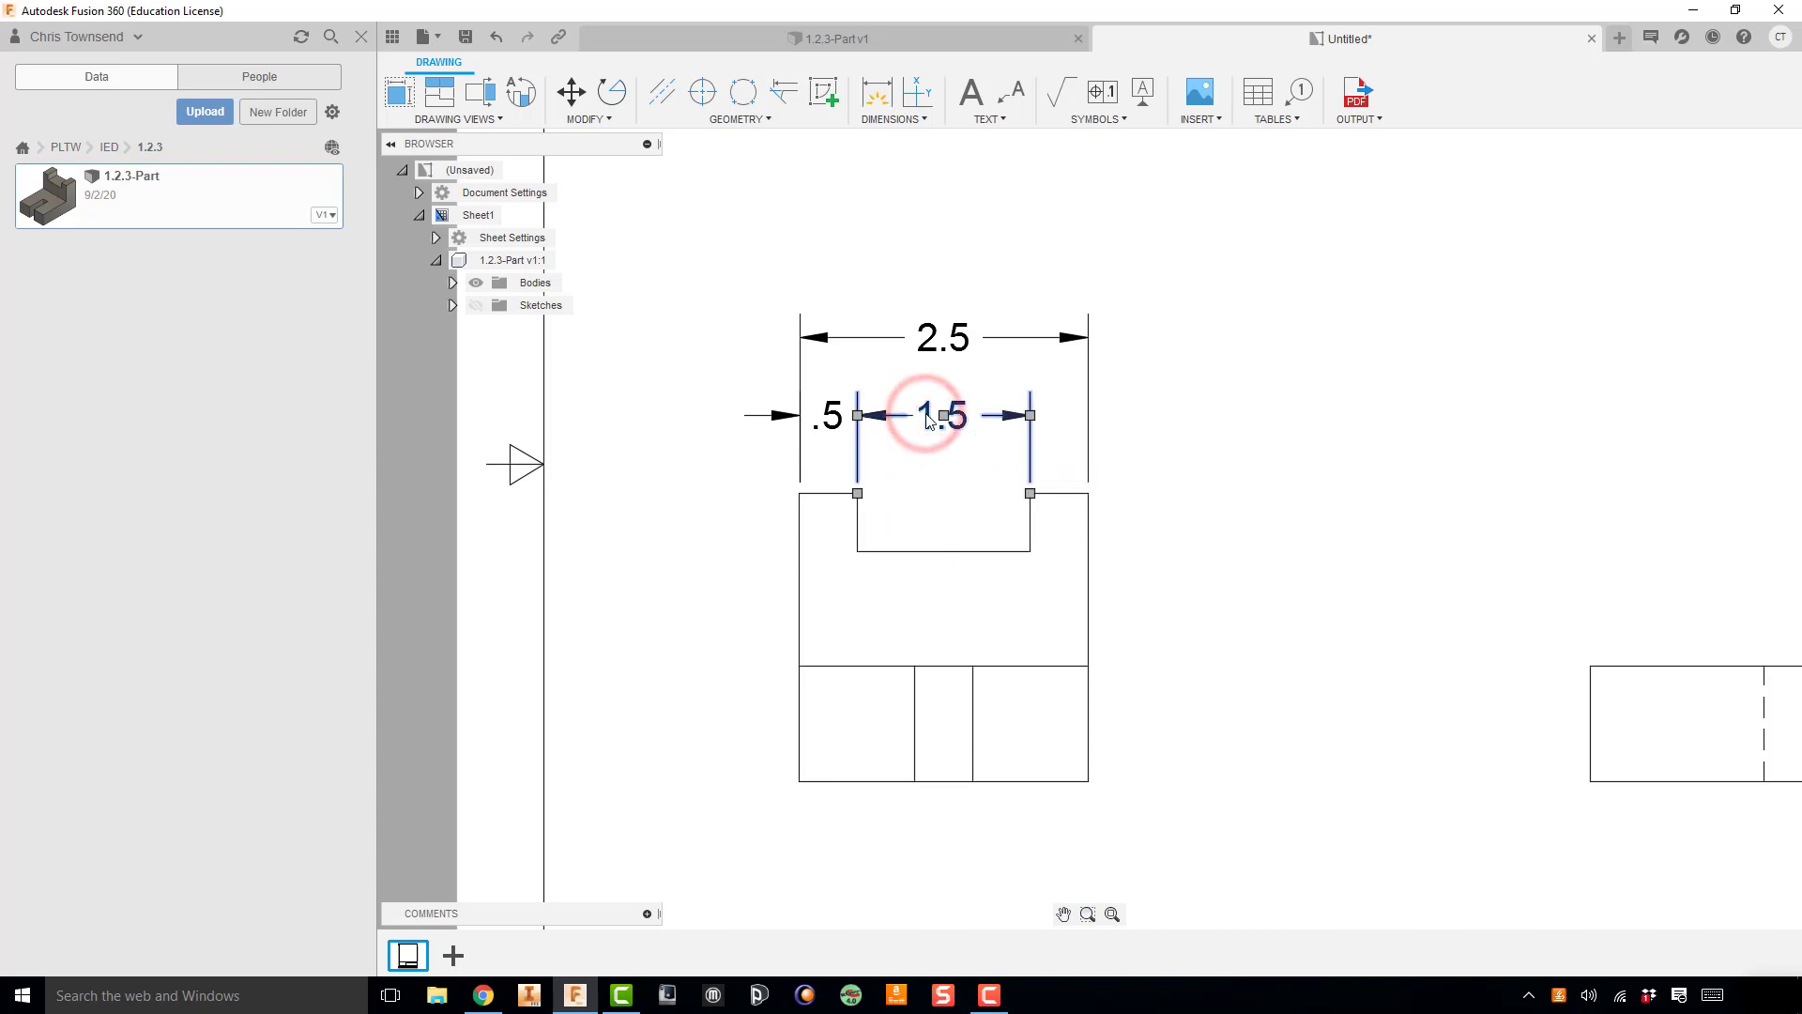
right_click(926, 419)
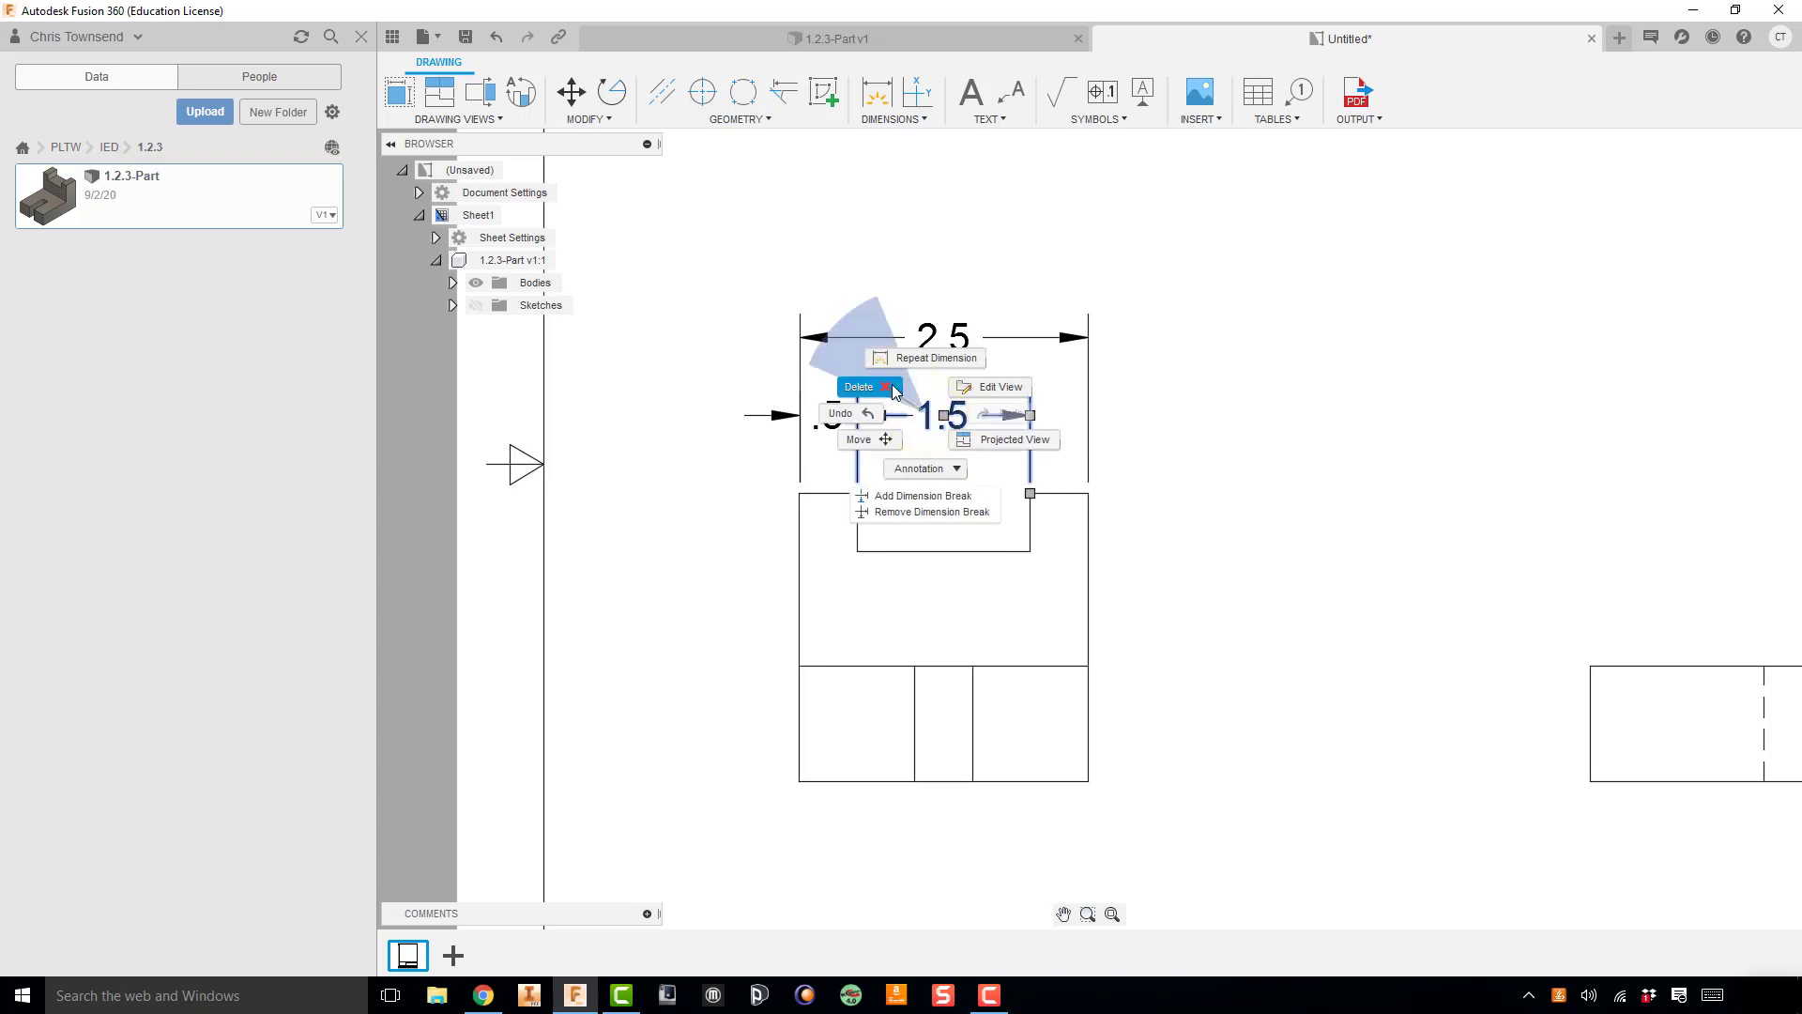
click(891, 387)
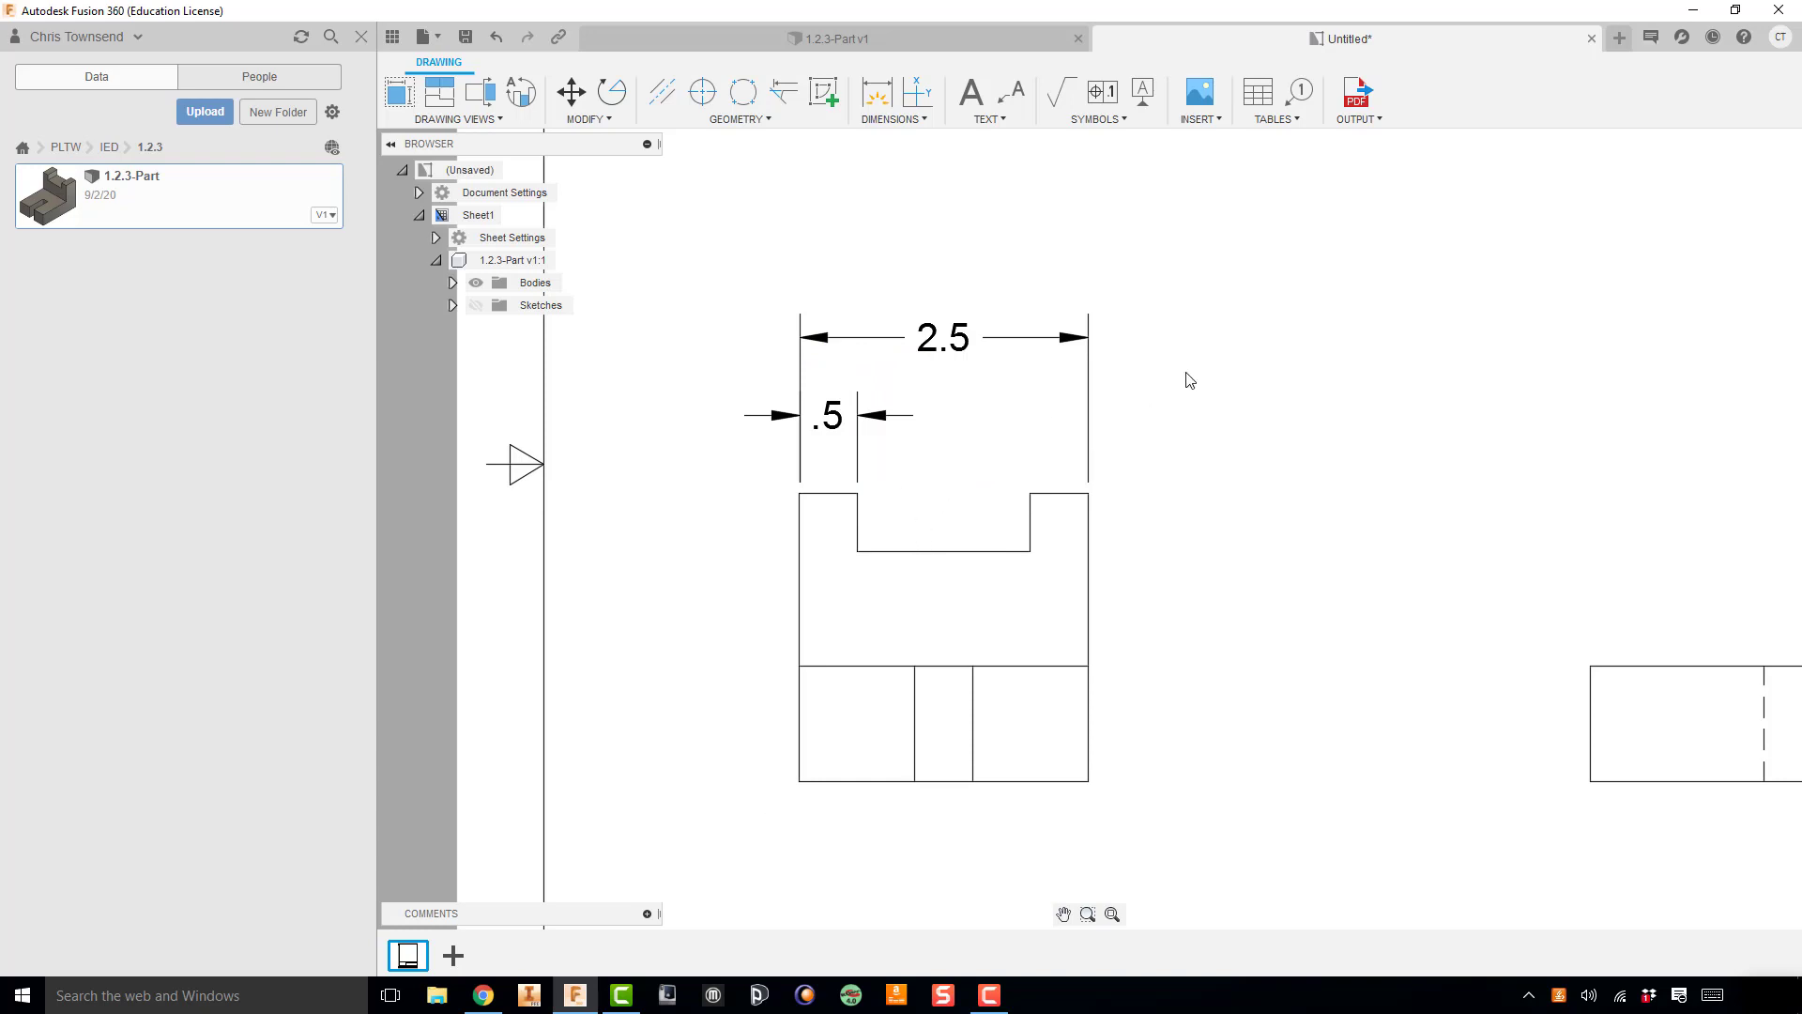
Step: Dimension the notch width from the notch's bottom corners, placing it slightly below the left upright's dimension line
key(d)
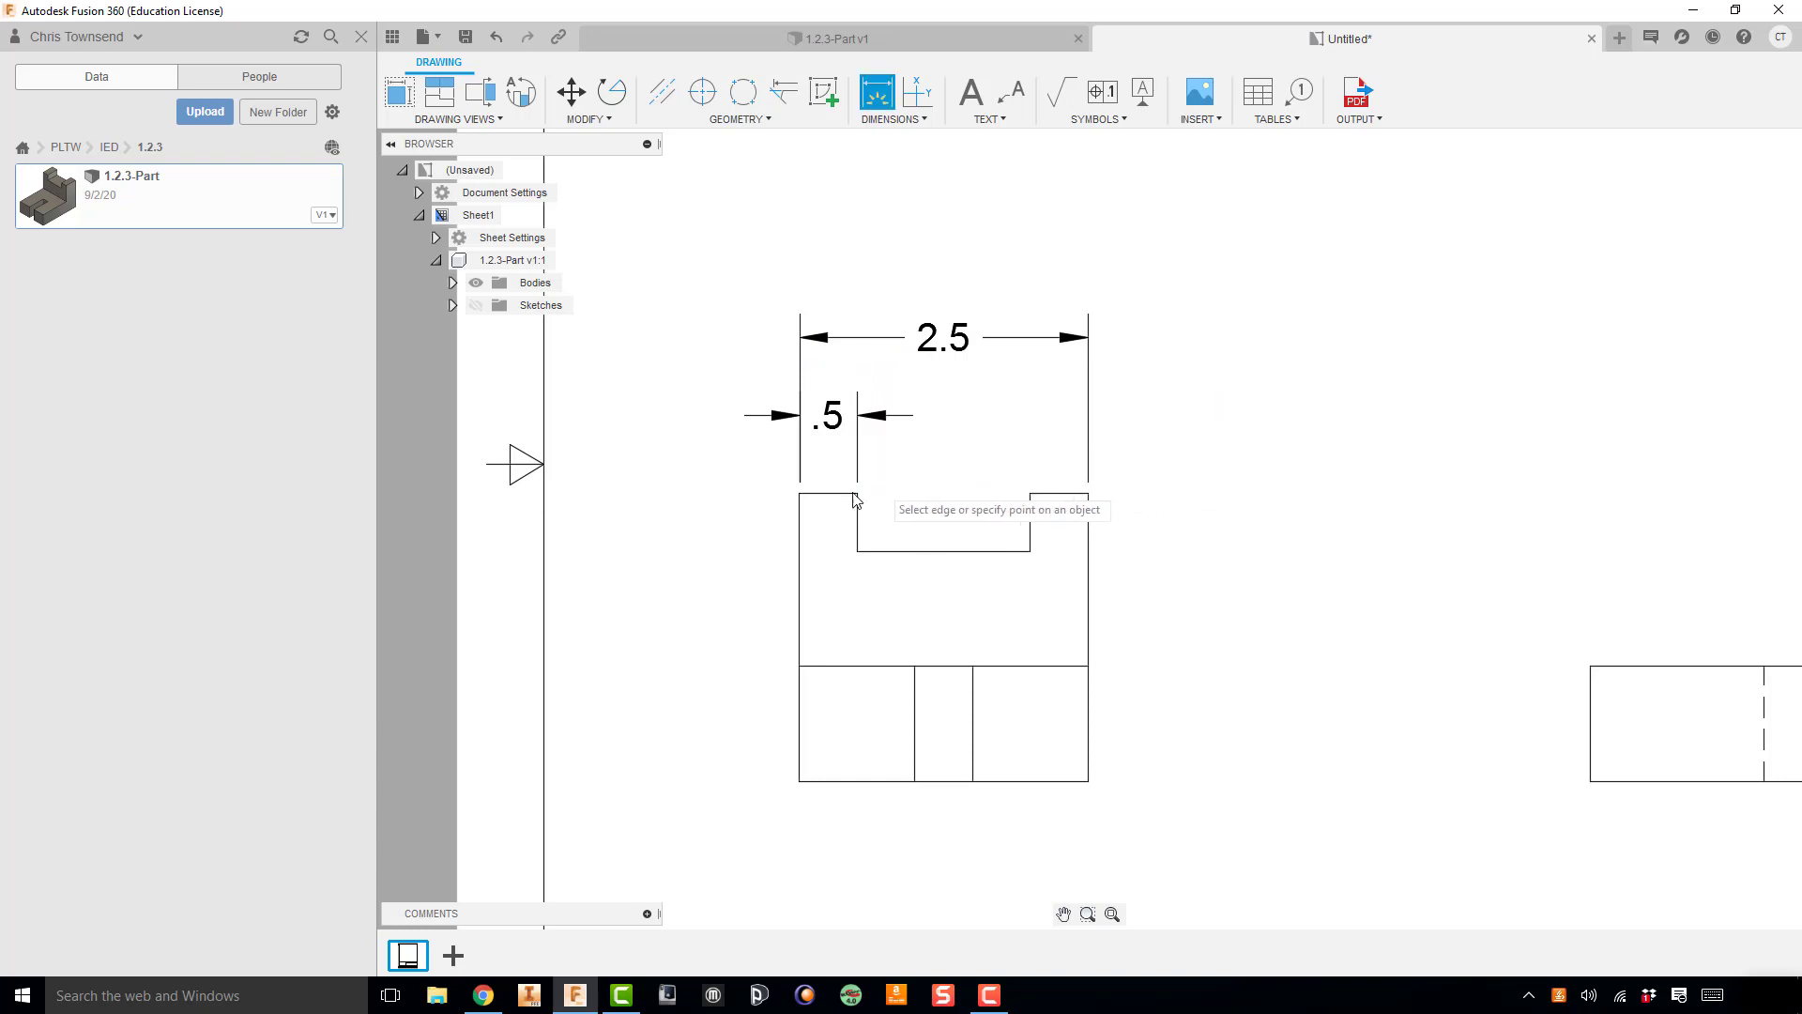
click(857, 549)
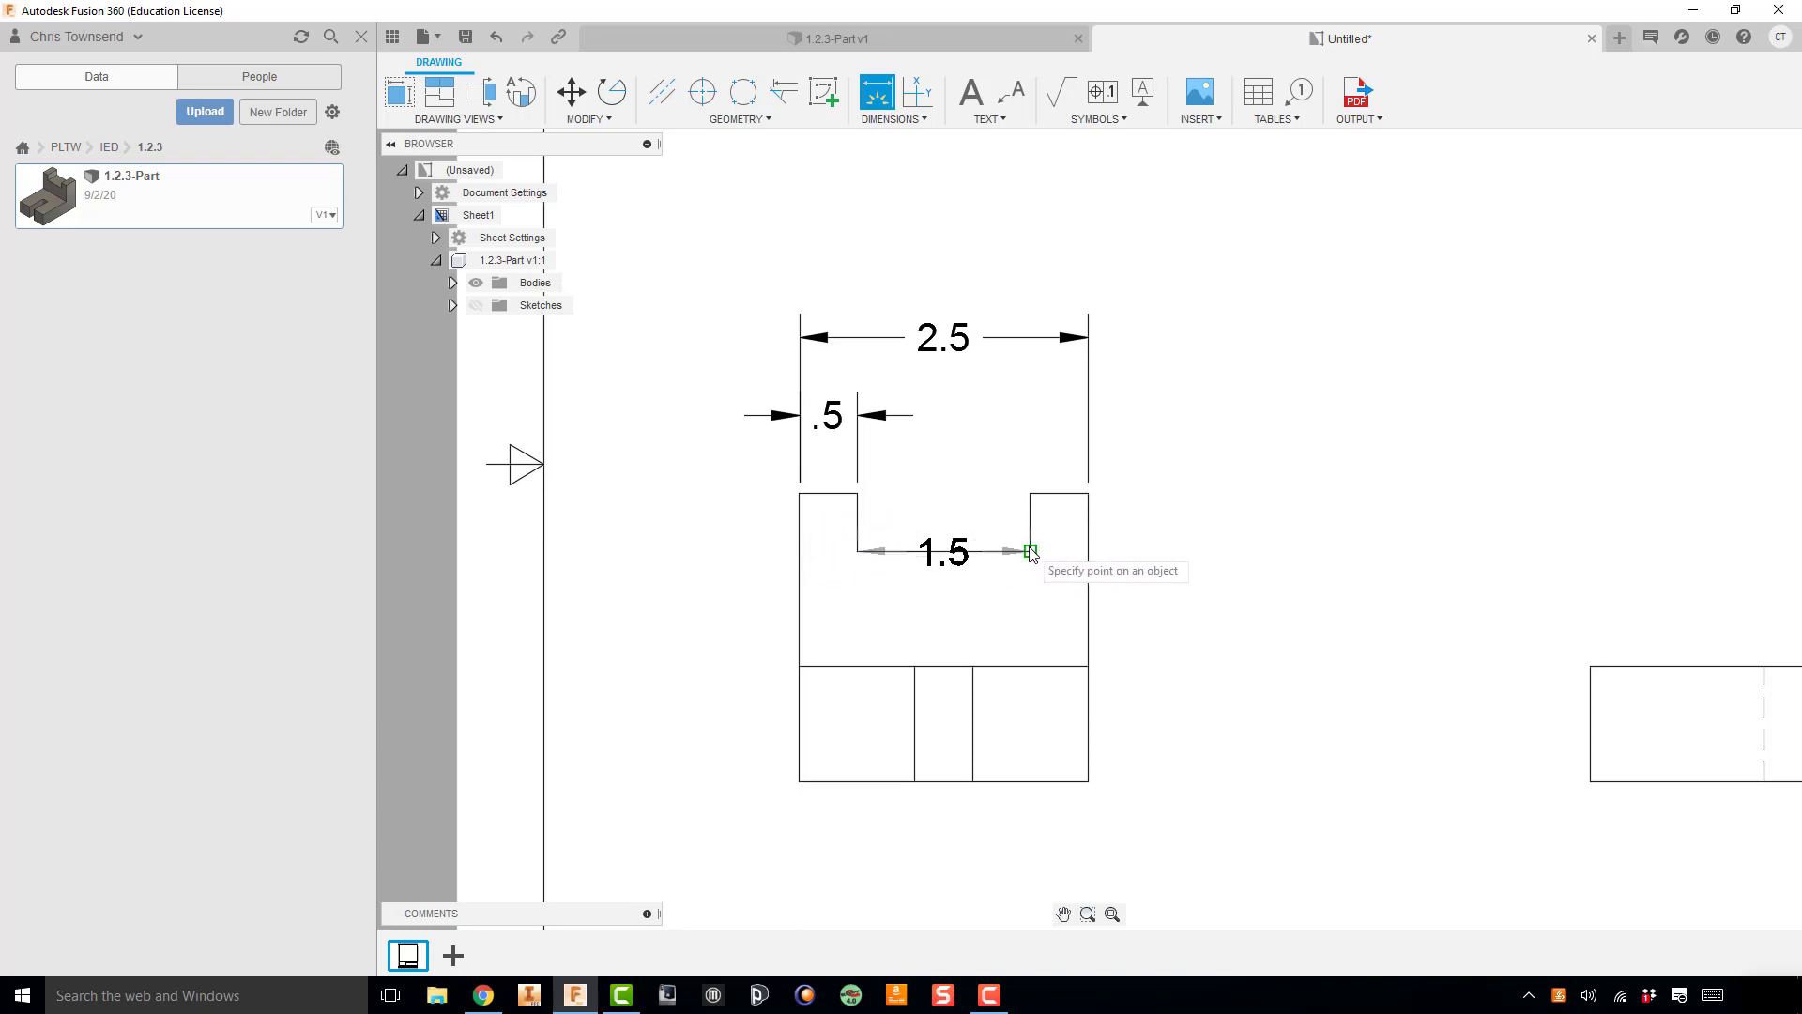
click(985, 432)
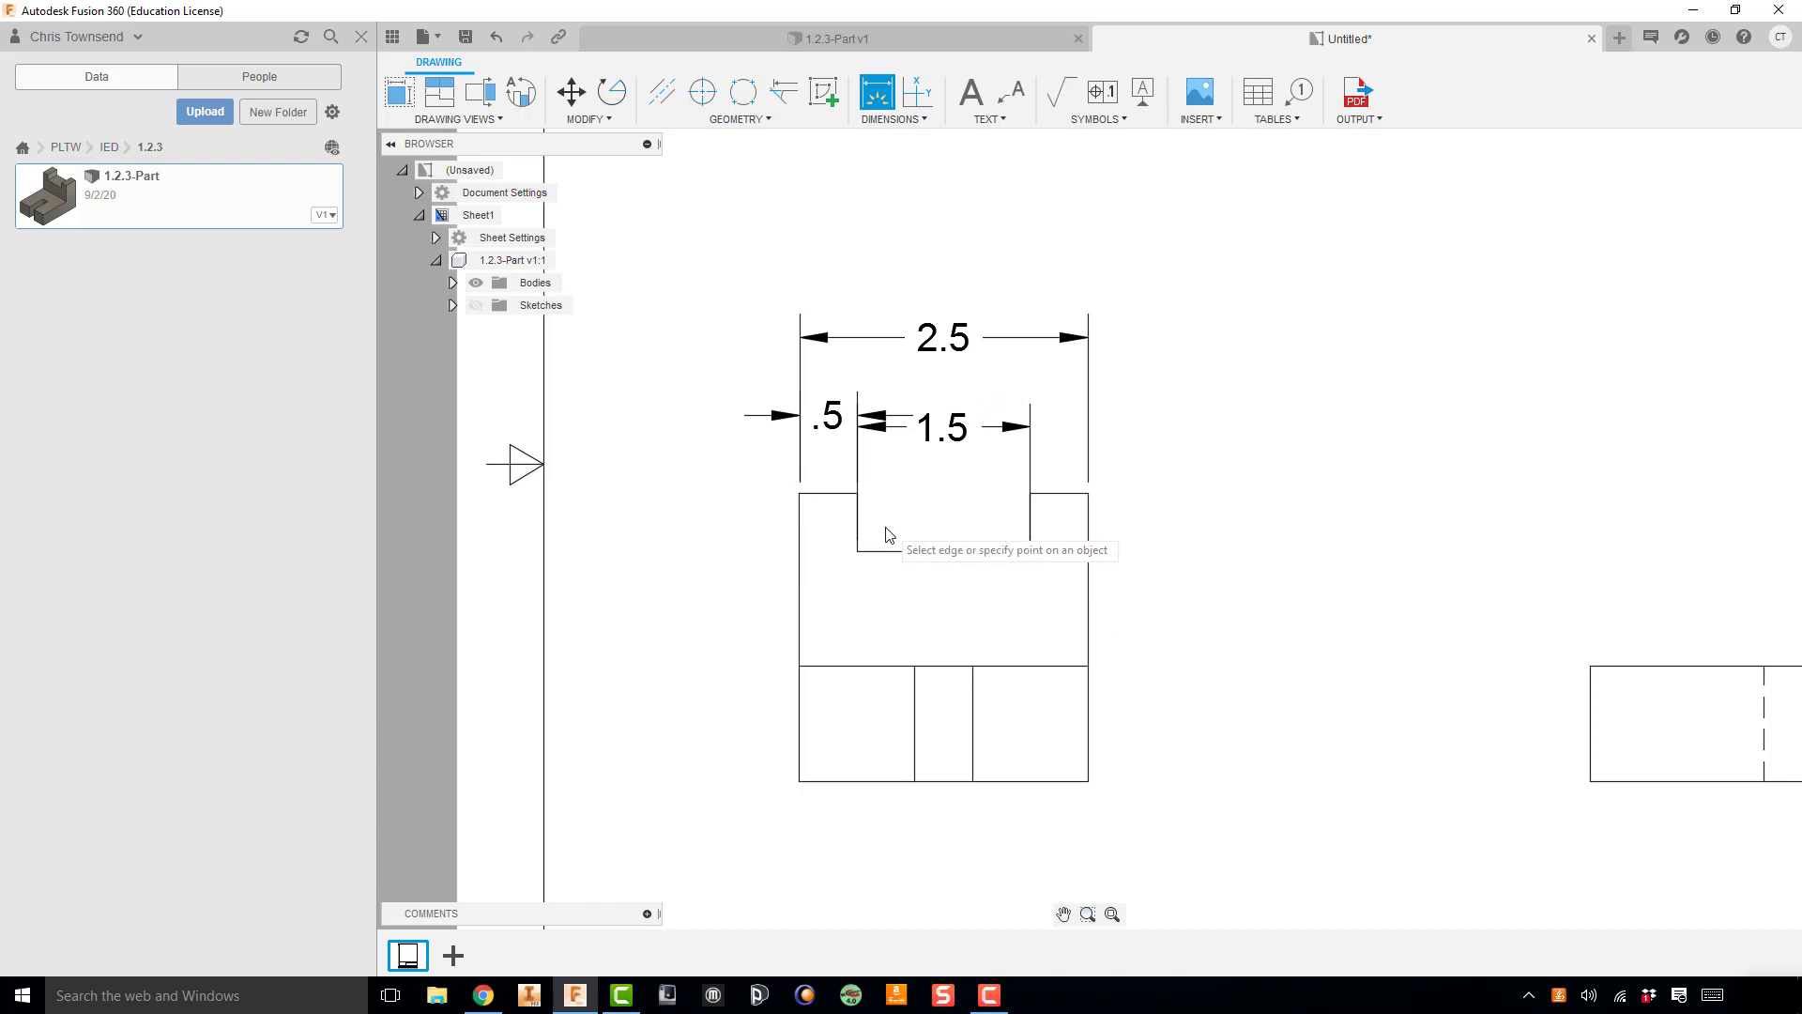
key(Escape)
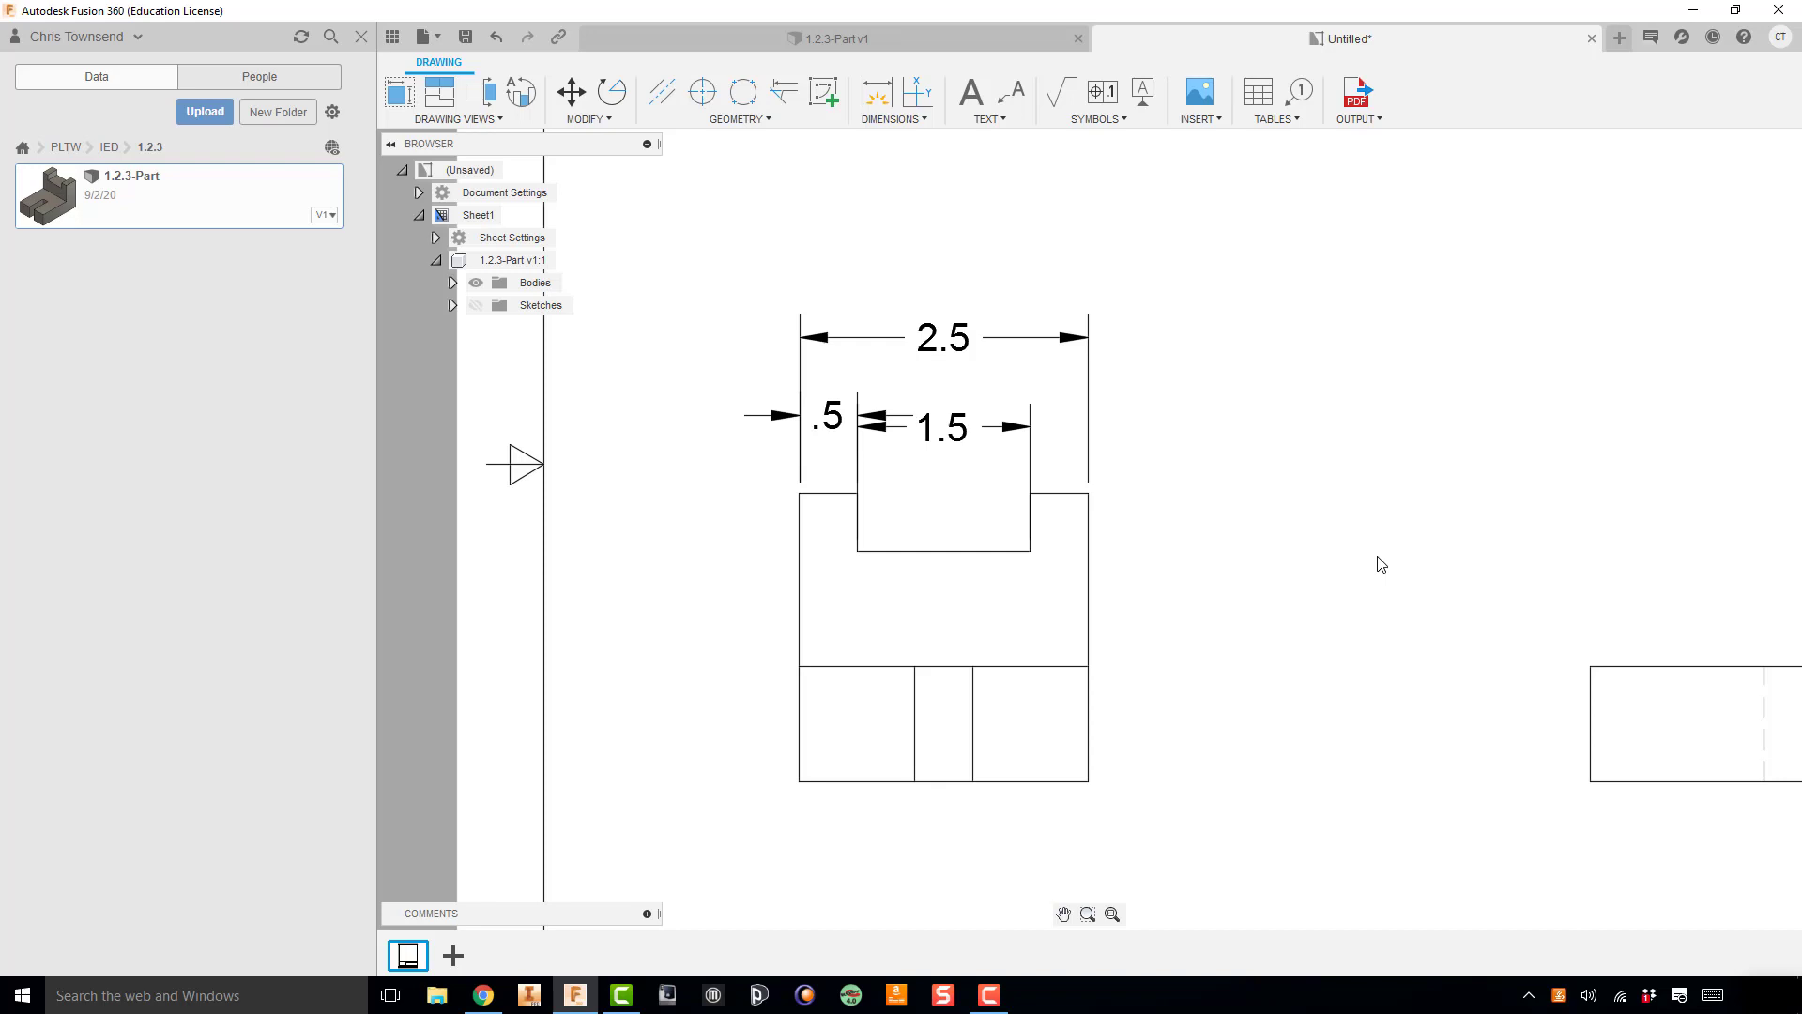
Step: Delete the misaligned notch-width dimension that was taken from the notch's bottom corners
right_click(957, 434)
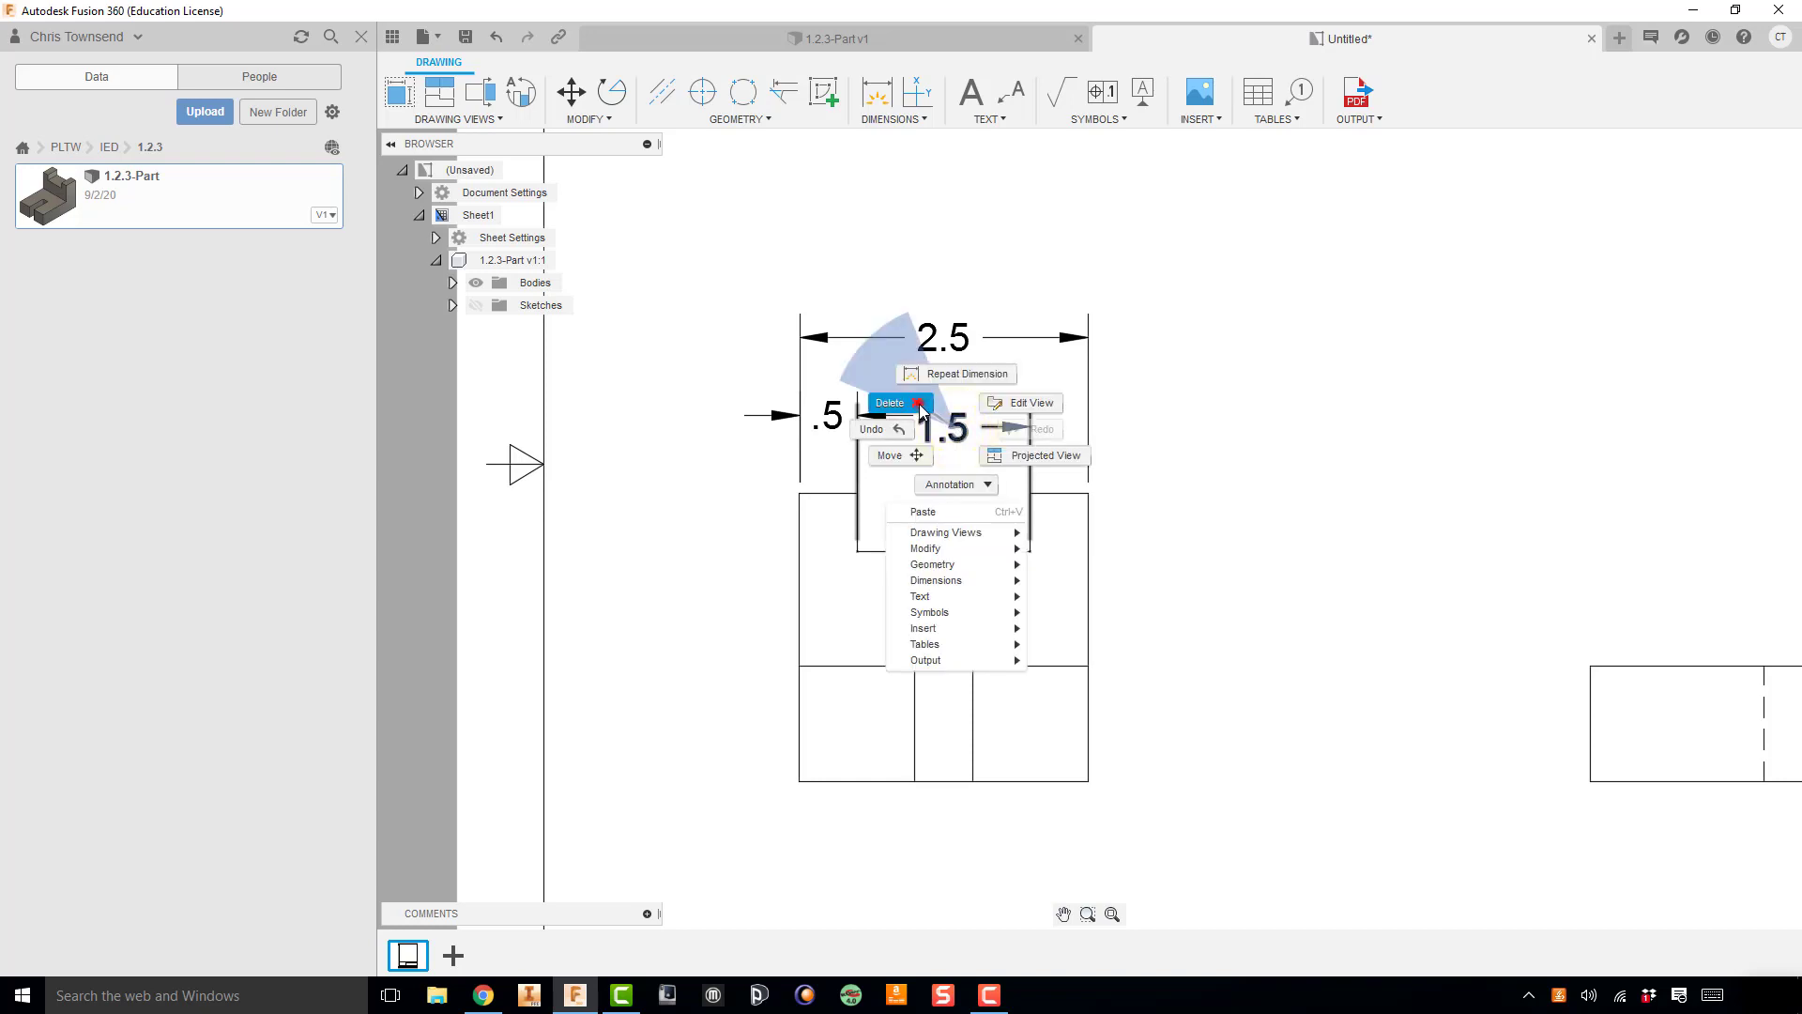
click(920, 410)
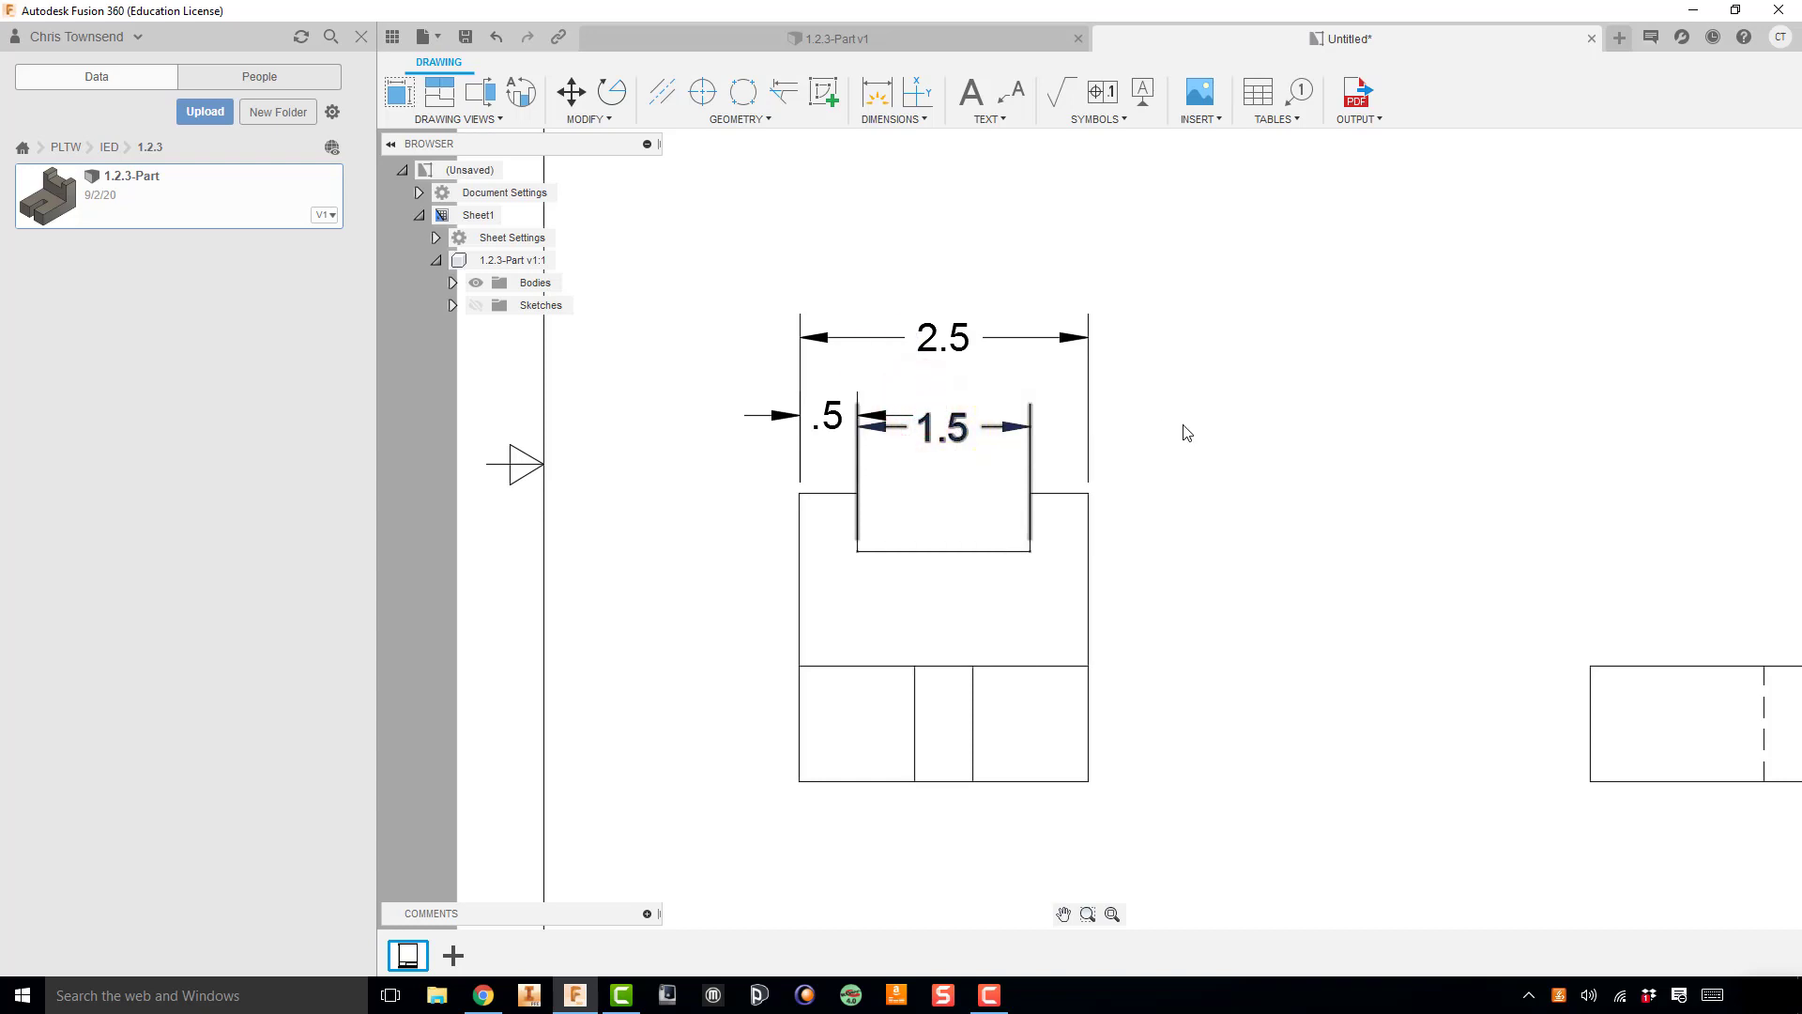
key(Delete)
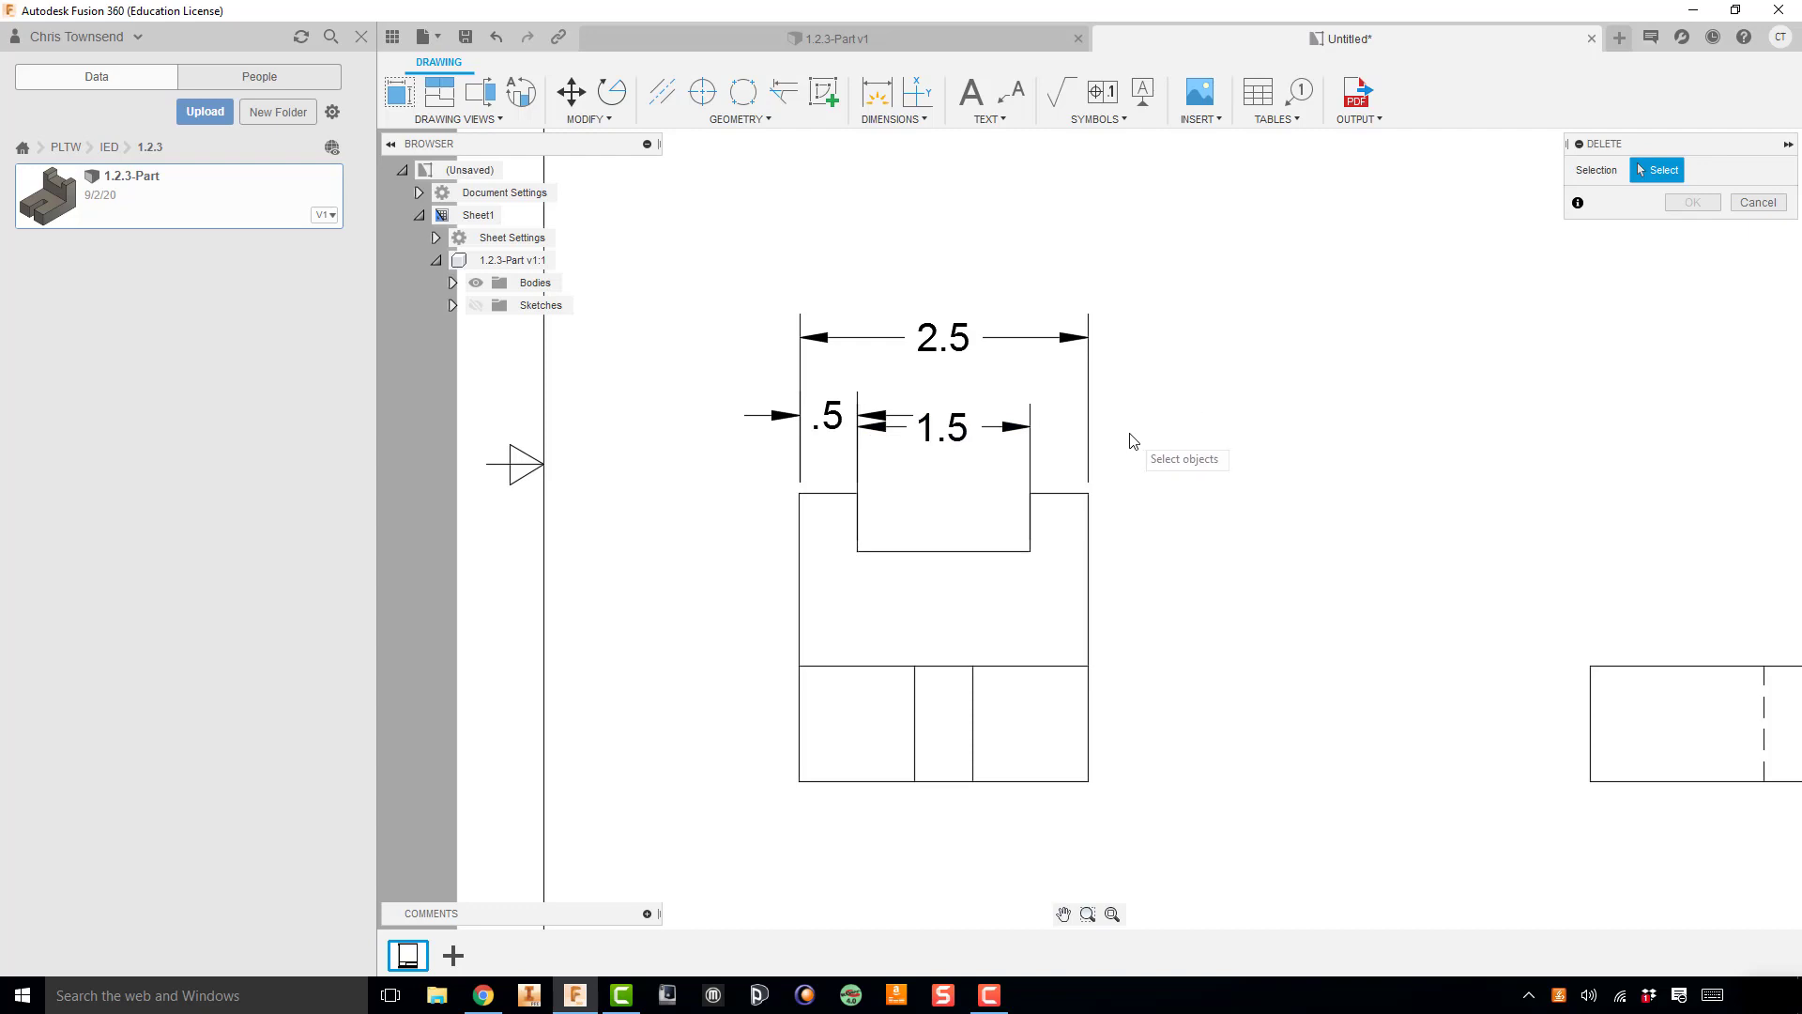
click(961, 427)
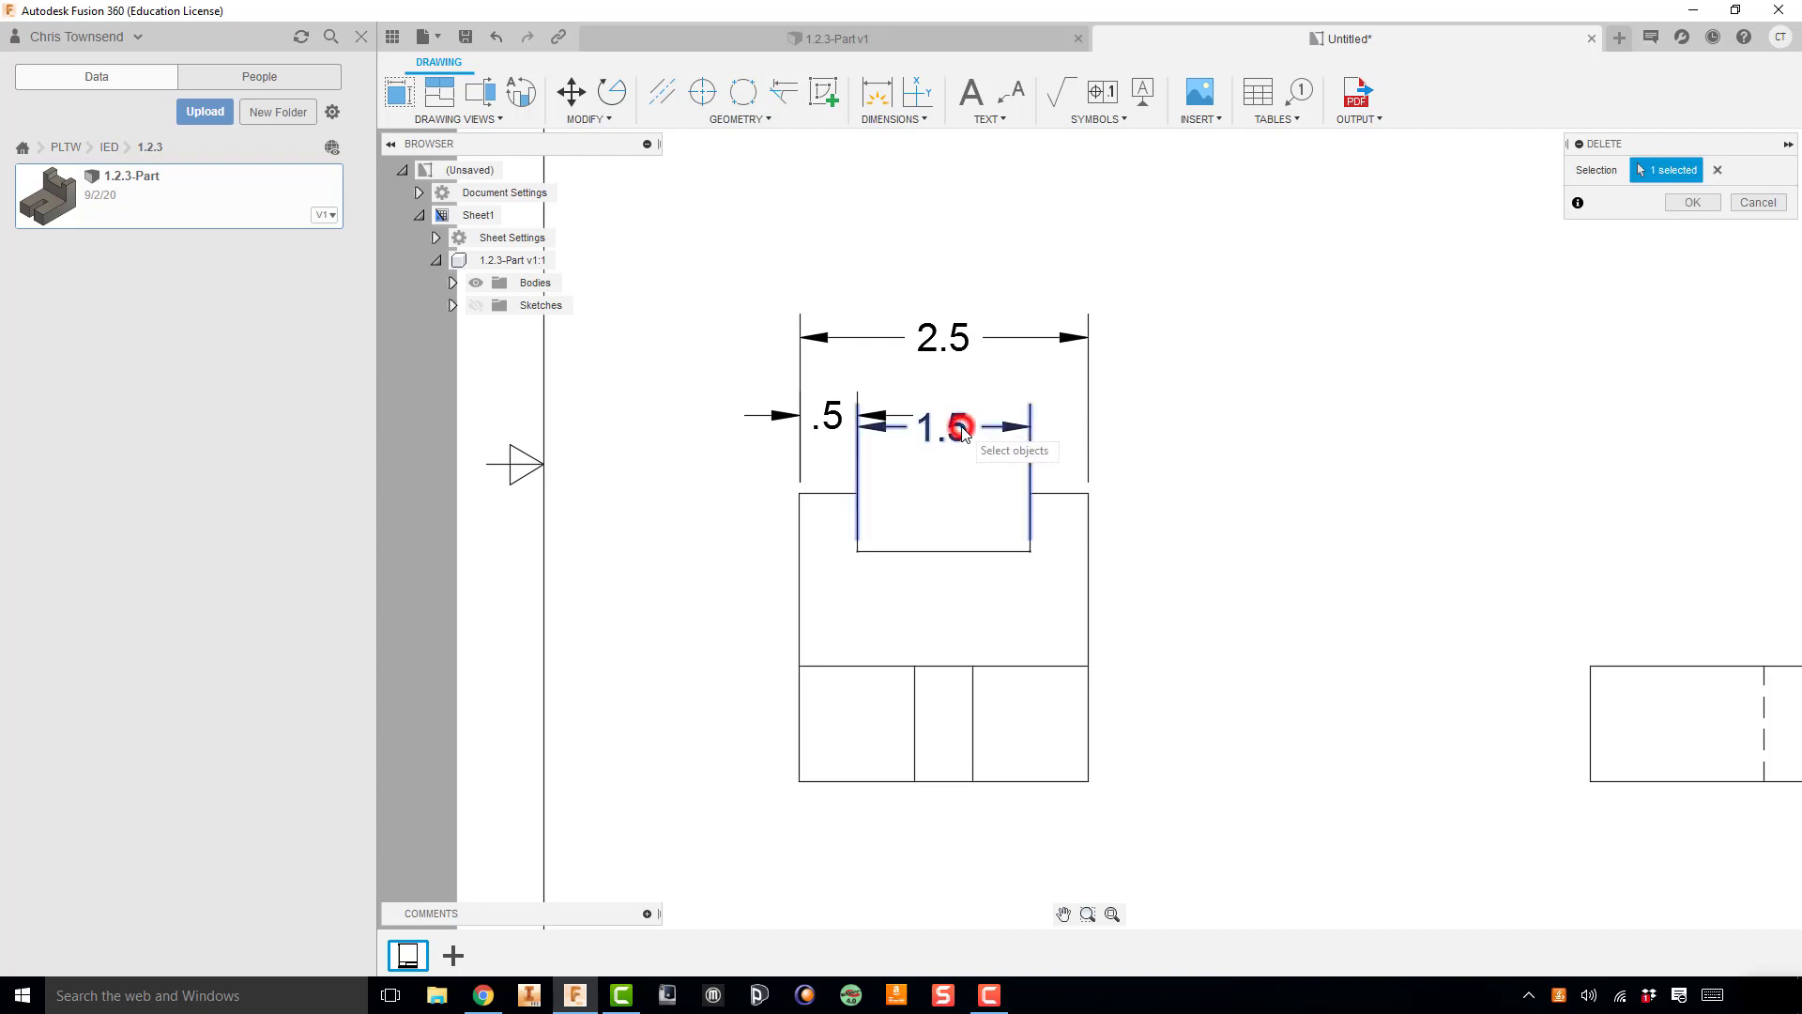
click(1688, 200)
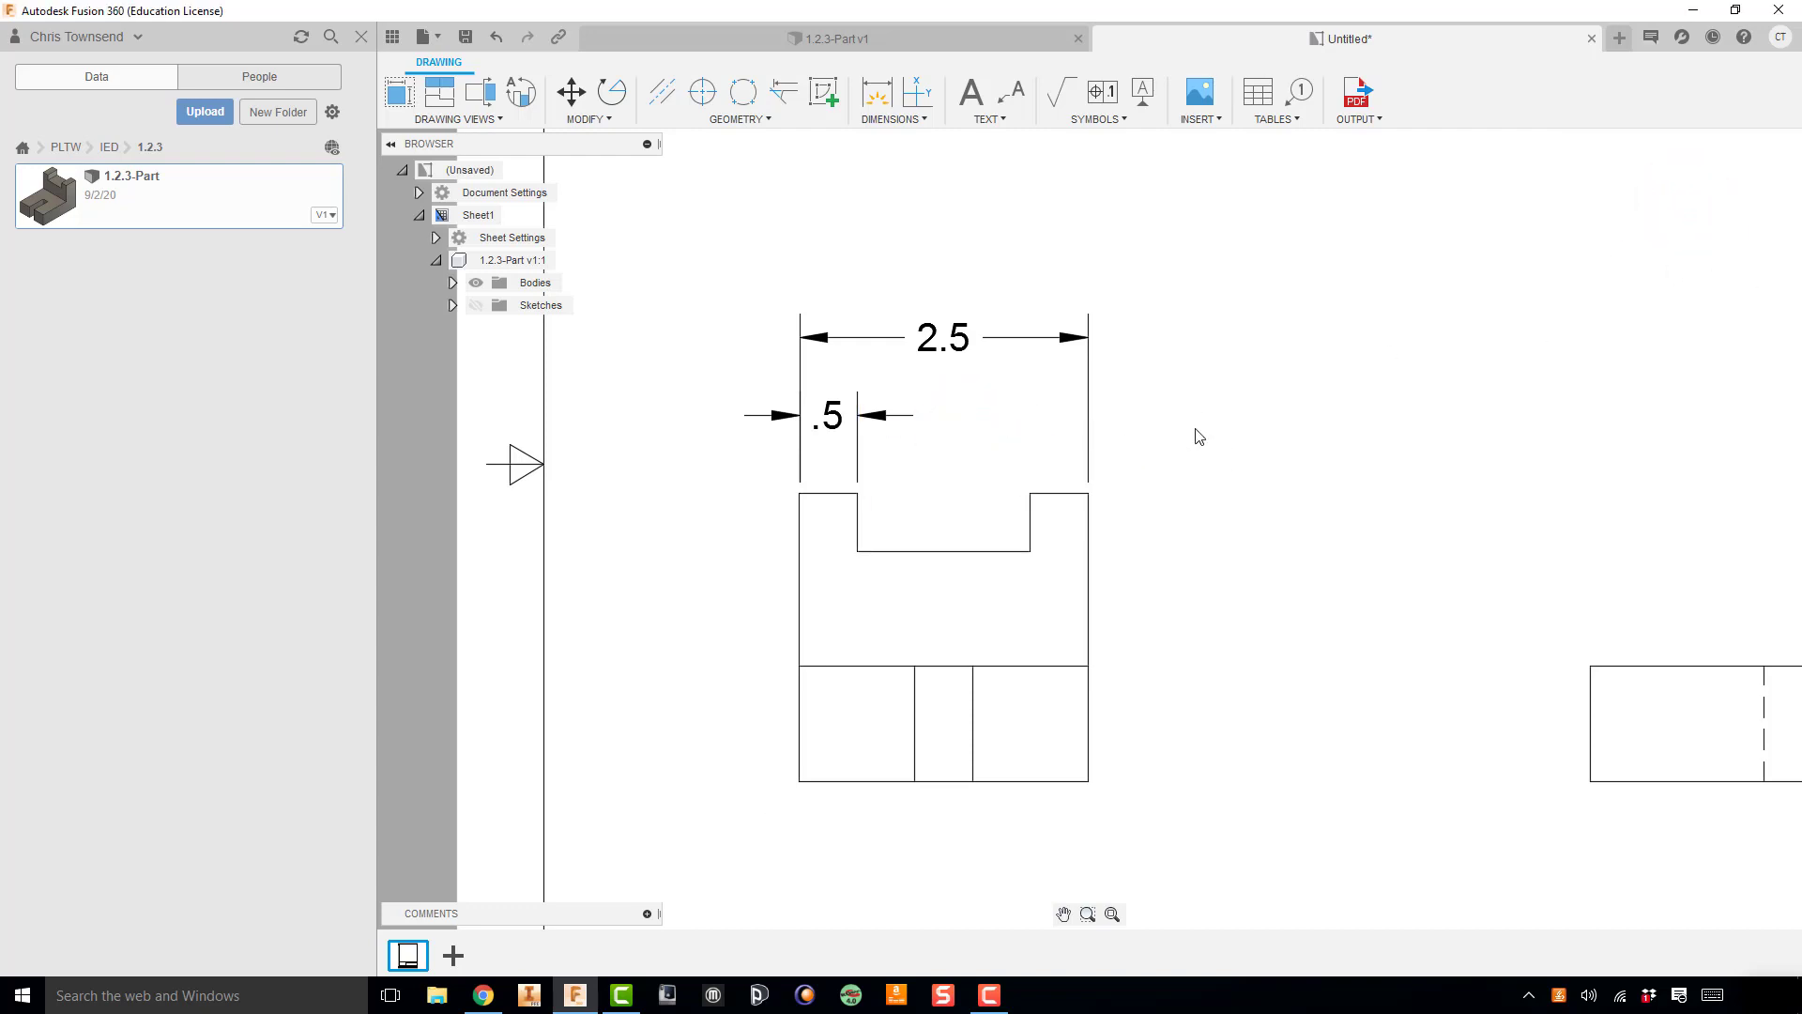
Step: Dimension the notch width again between the notch's upper corners, aligned with the left upright's dimension
key(d)
click(857, 496)
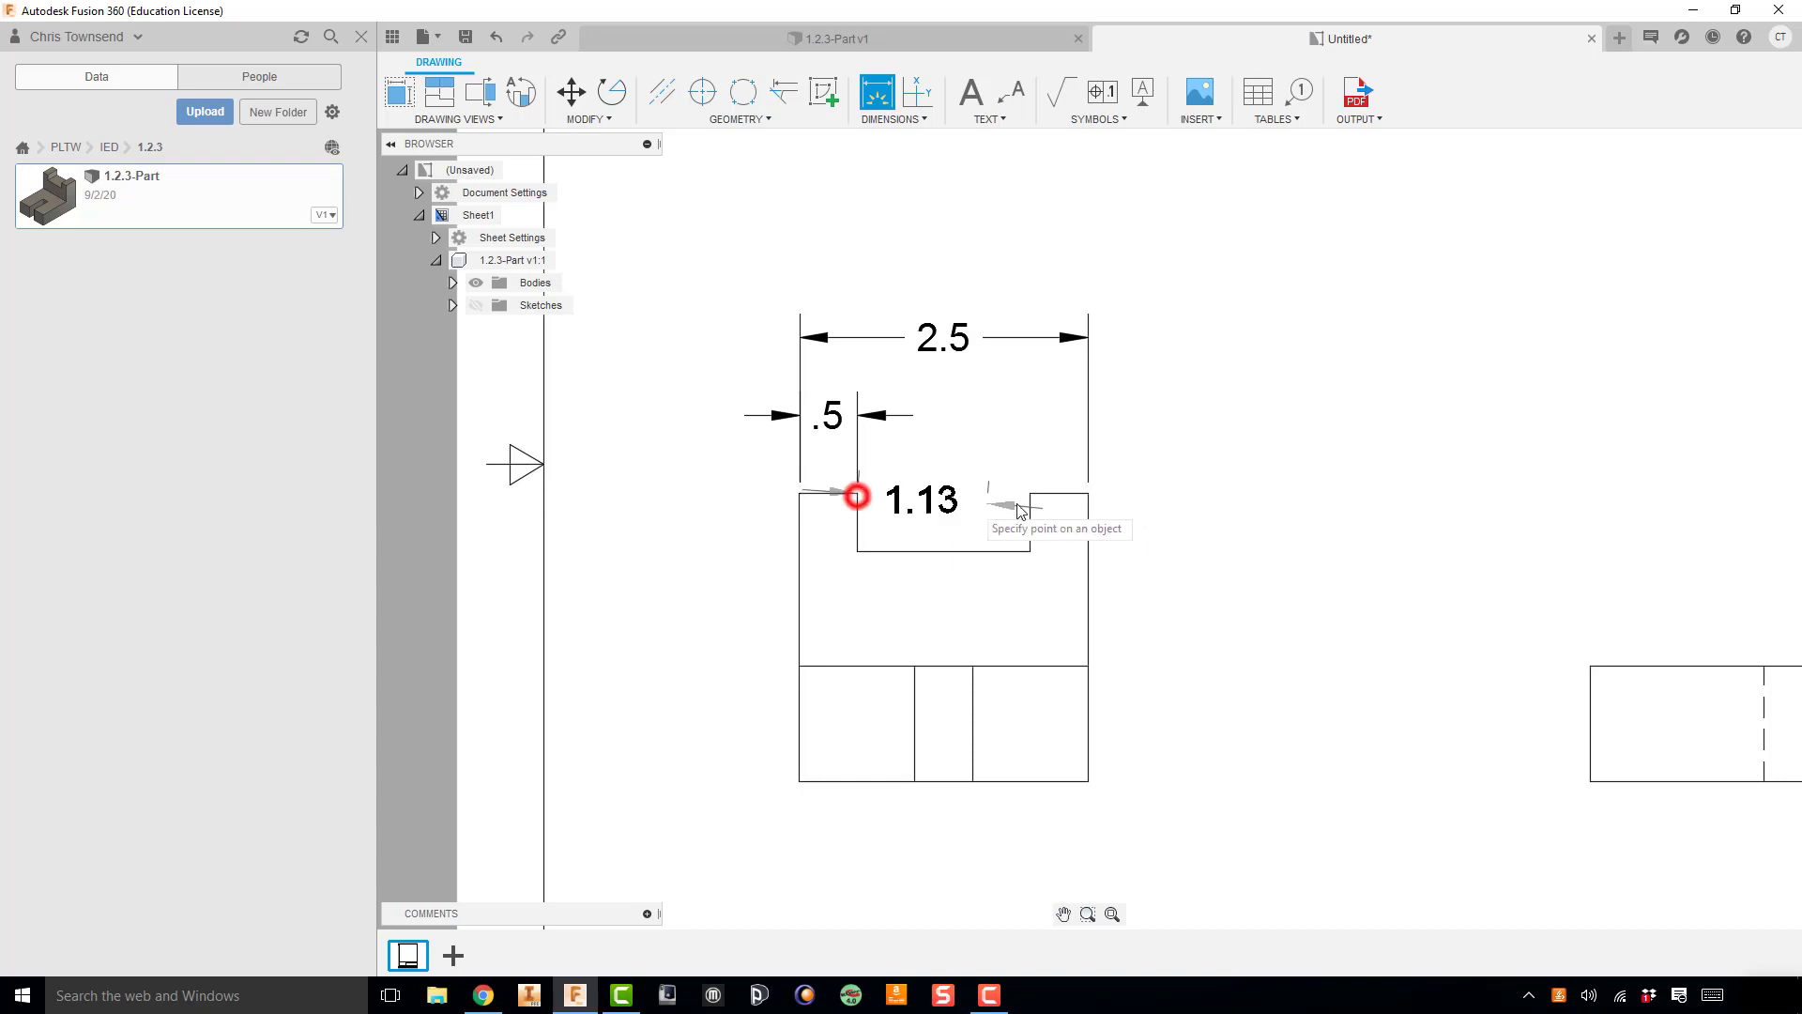
click(1029, 494)
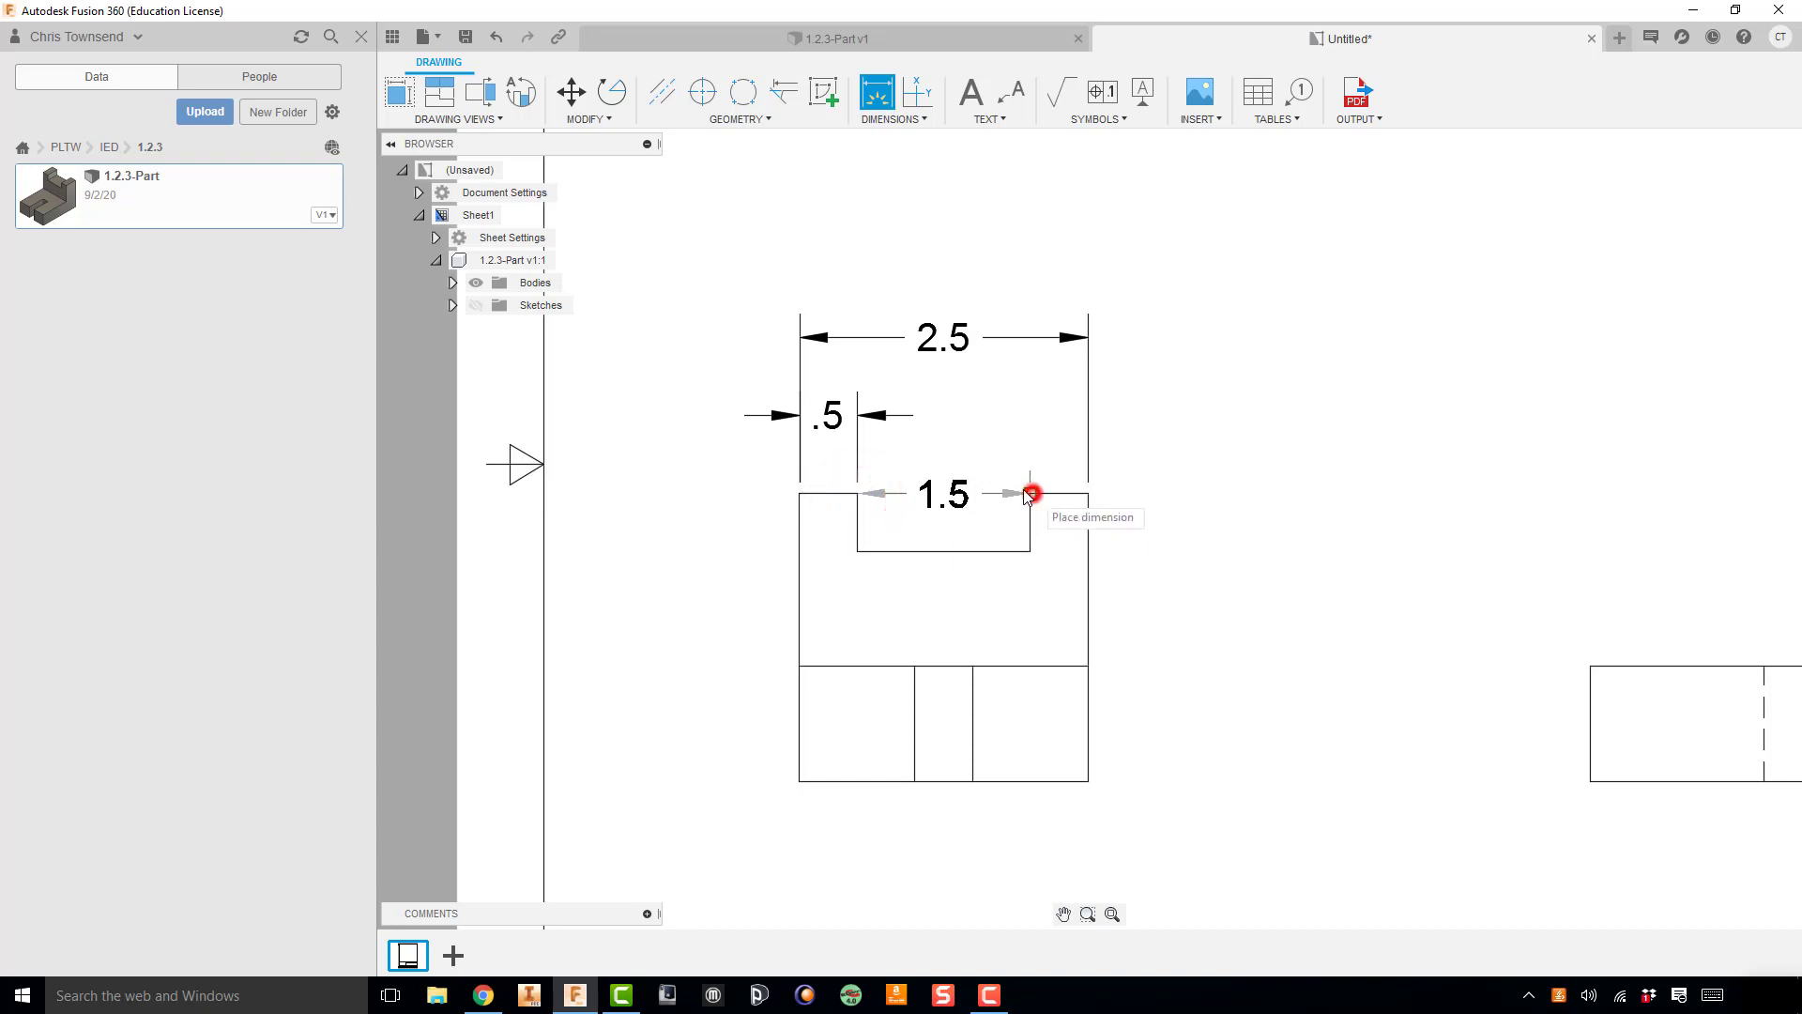
click(974, 422)
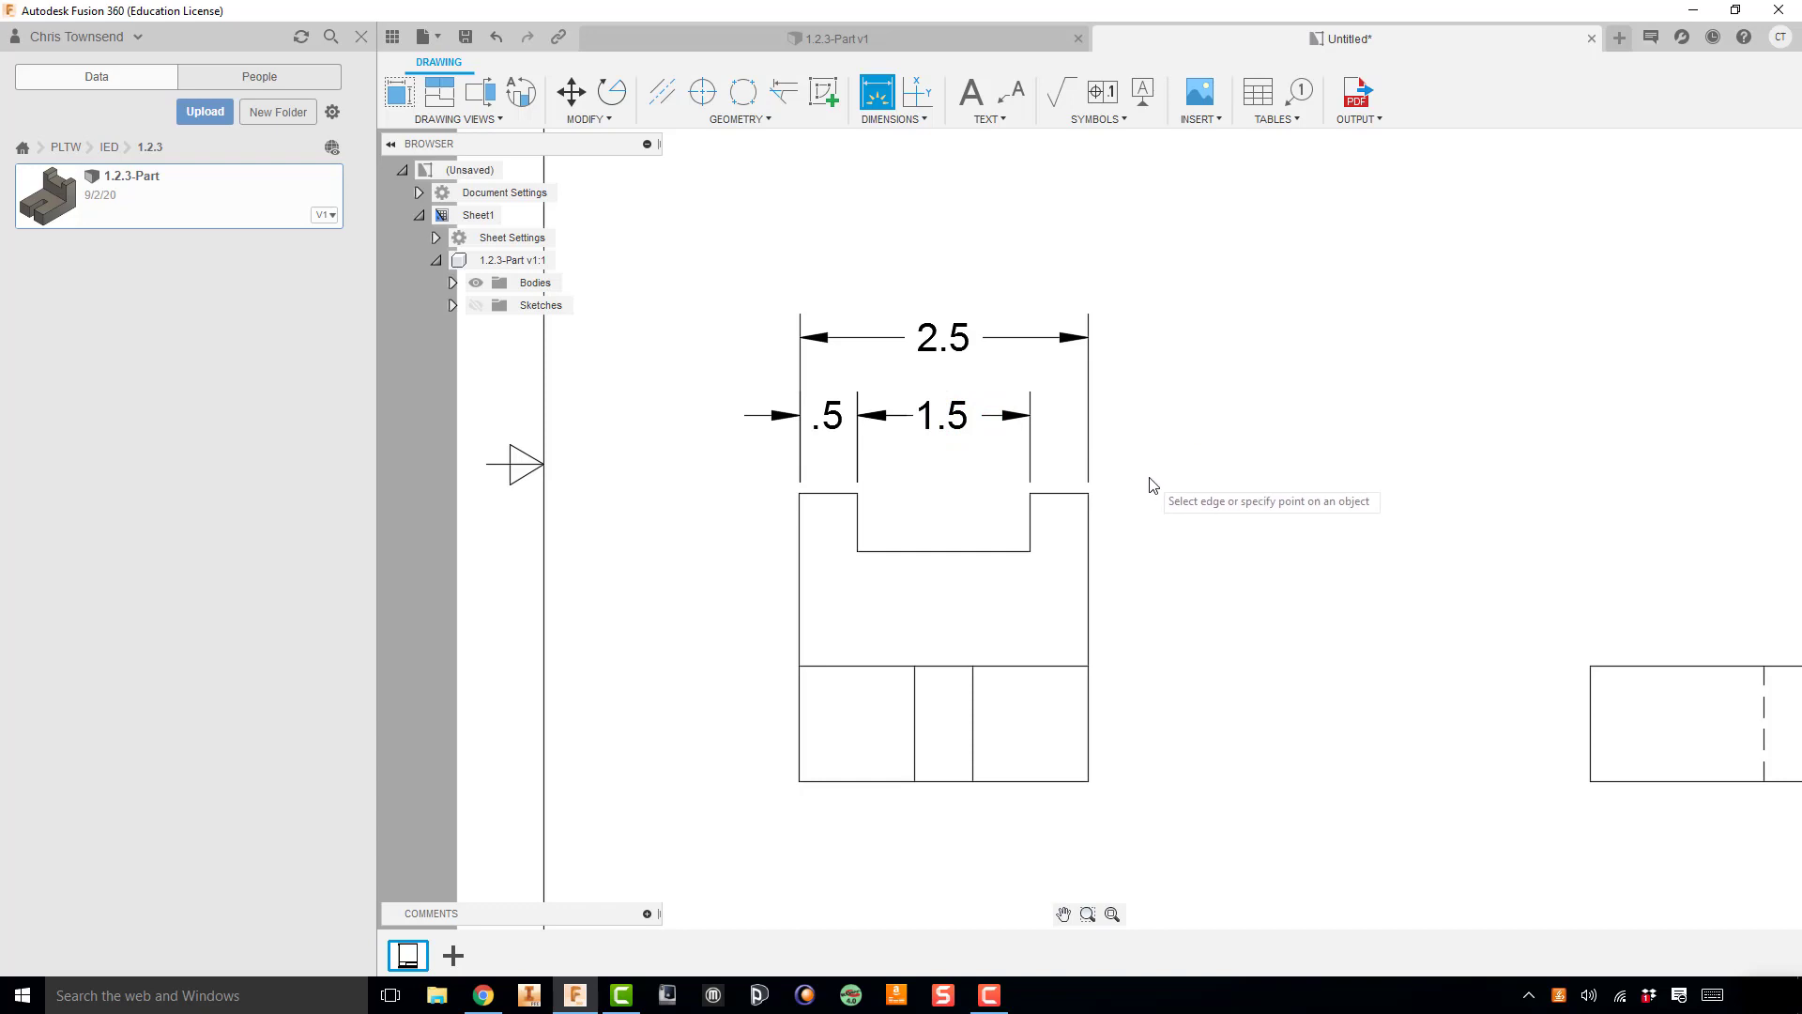
Step: Dimension the width of the left leg beside the slot in the top view, placing the dimension below that view
scroll(1156, 474, down, 2)
scroll(1168, 416, down, 1)
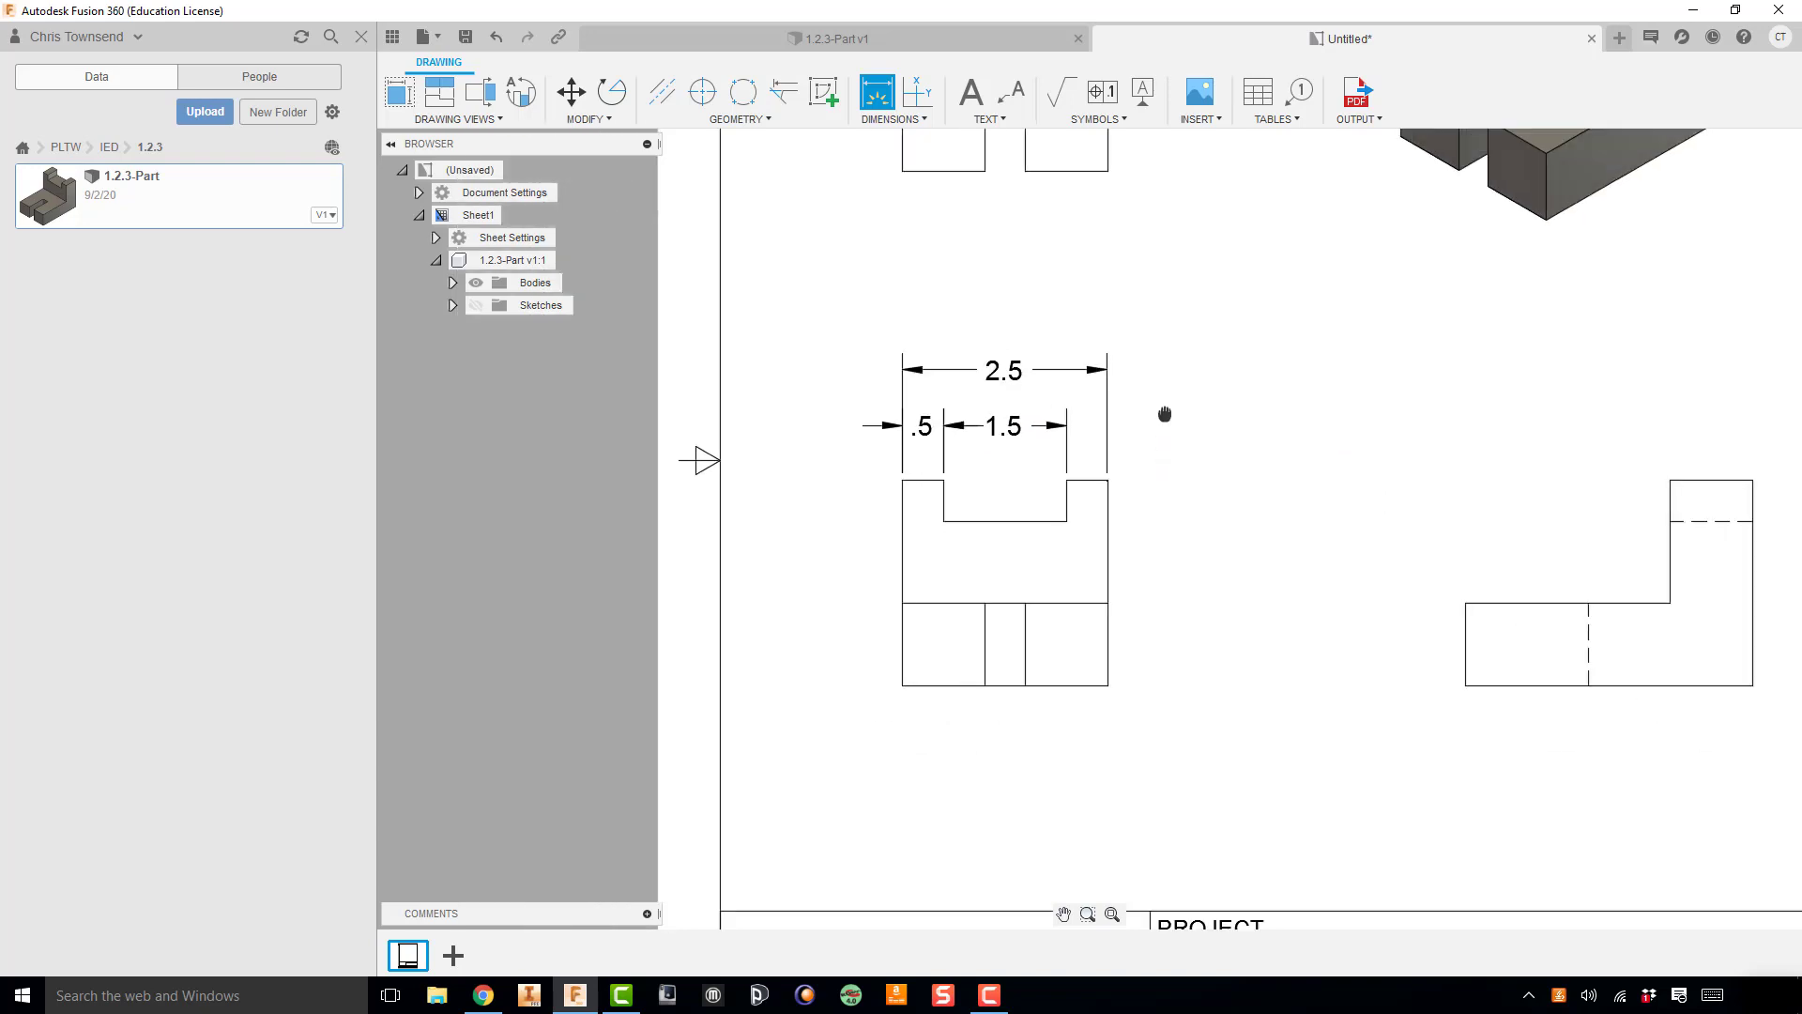
middle_drag(1166, 414, 1146, 465)
scroll(1211, 563, down, 2)
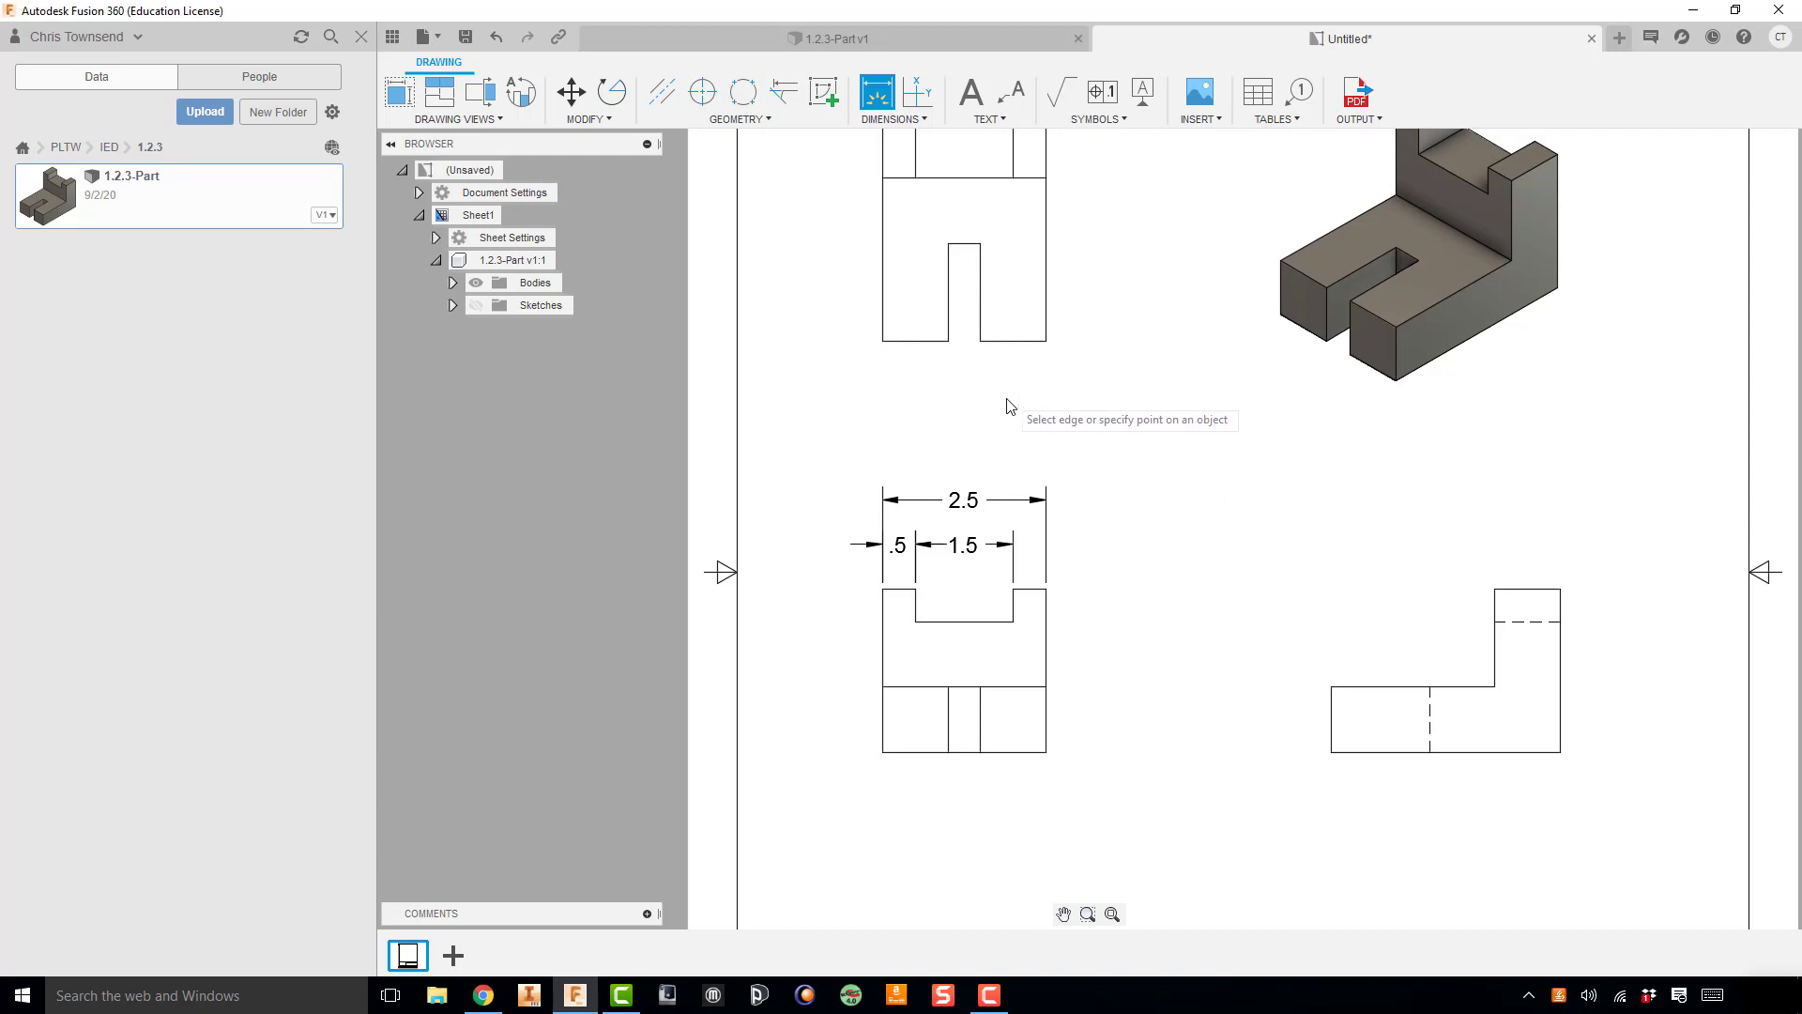
click(883, 341)
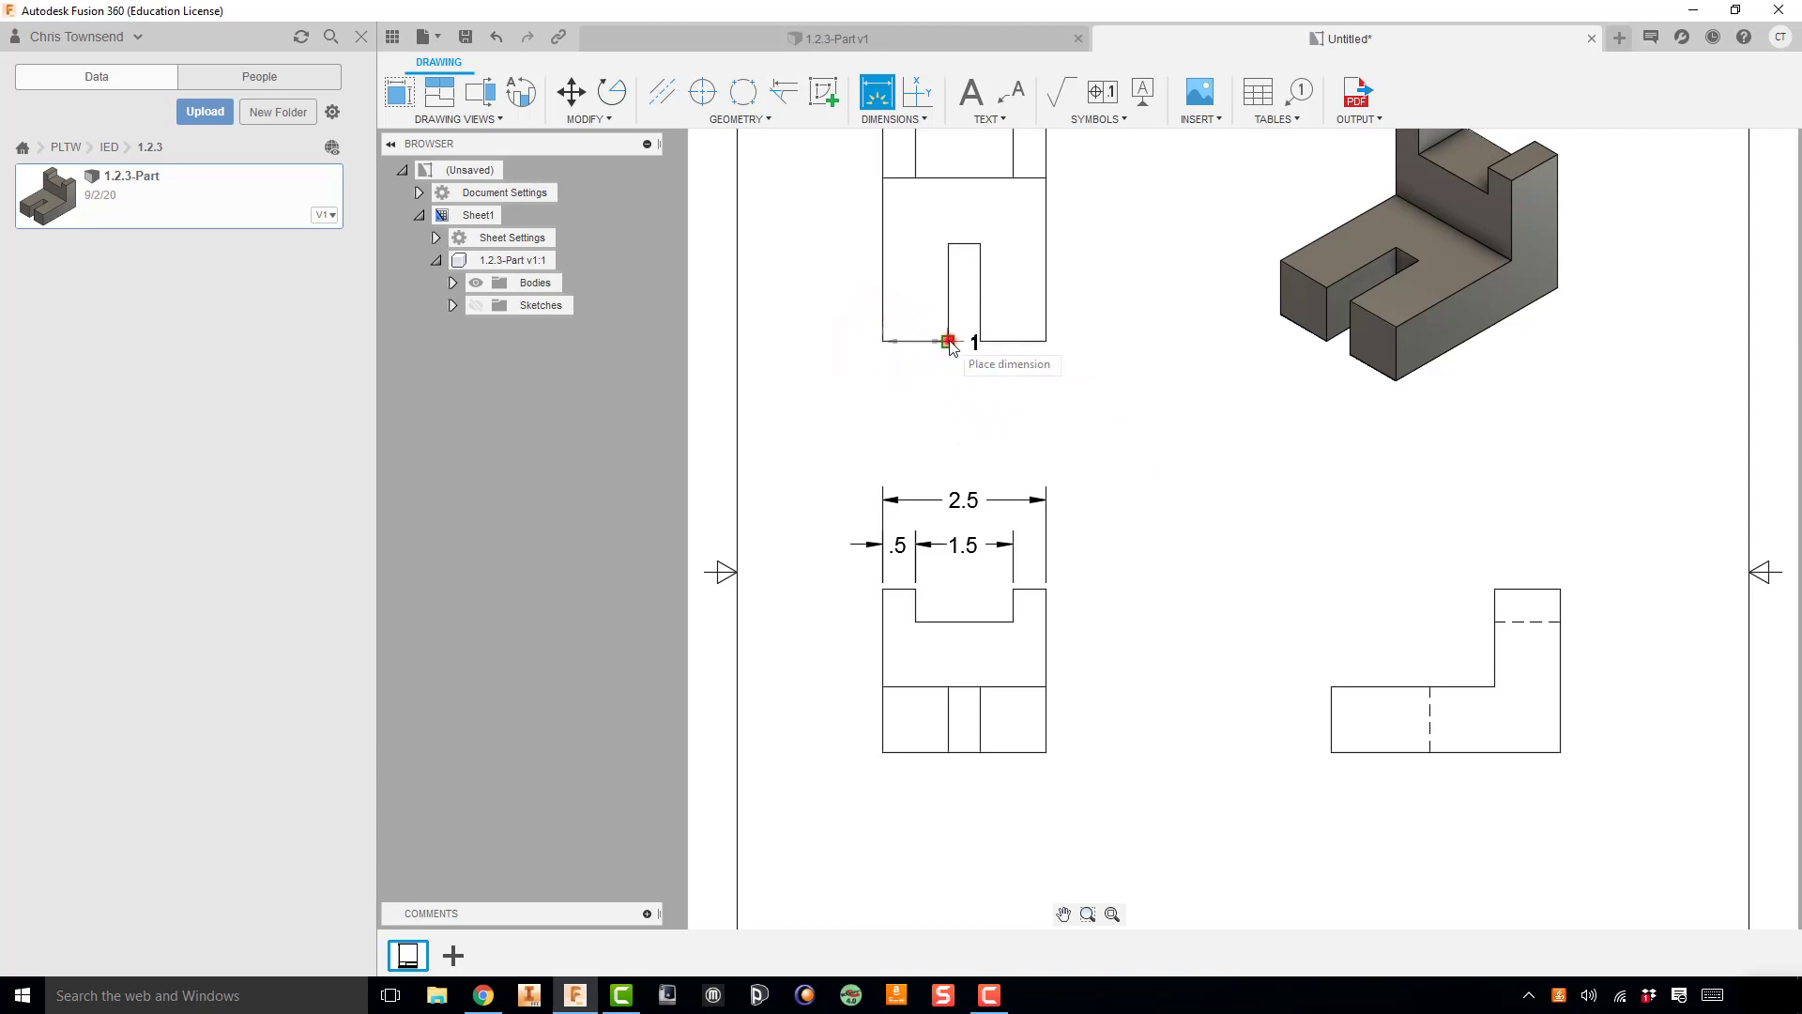
drag(948, 343, 911, 376)
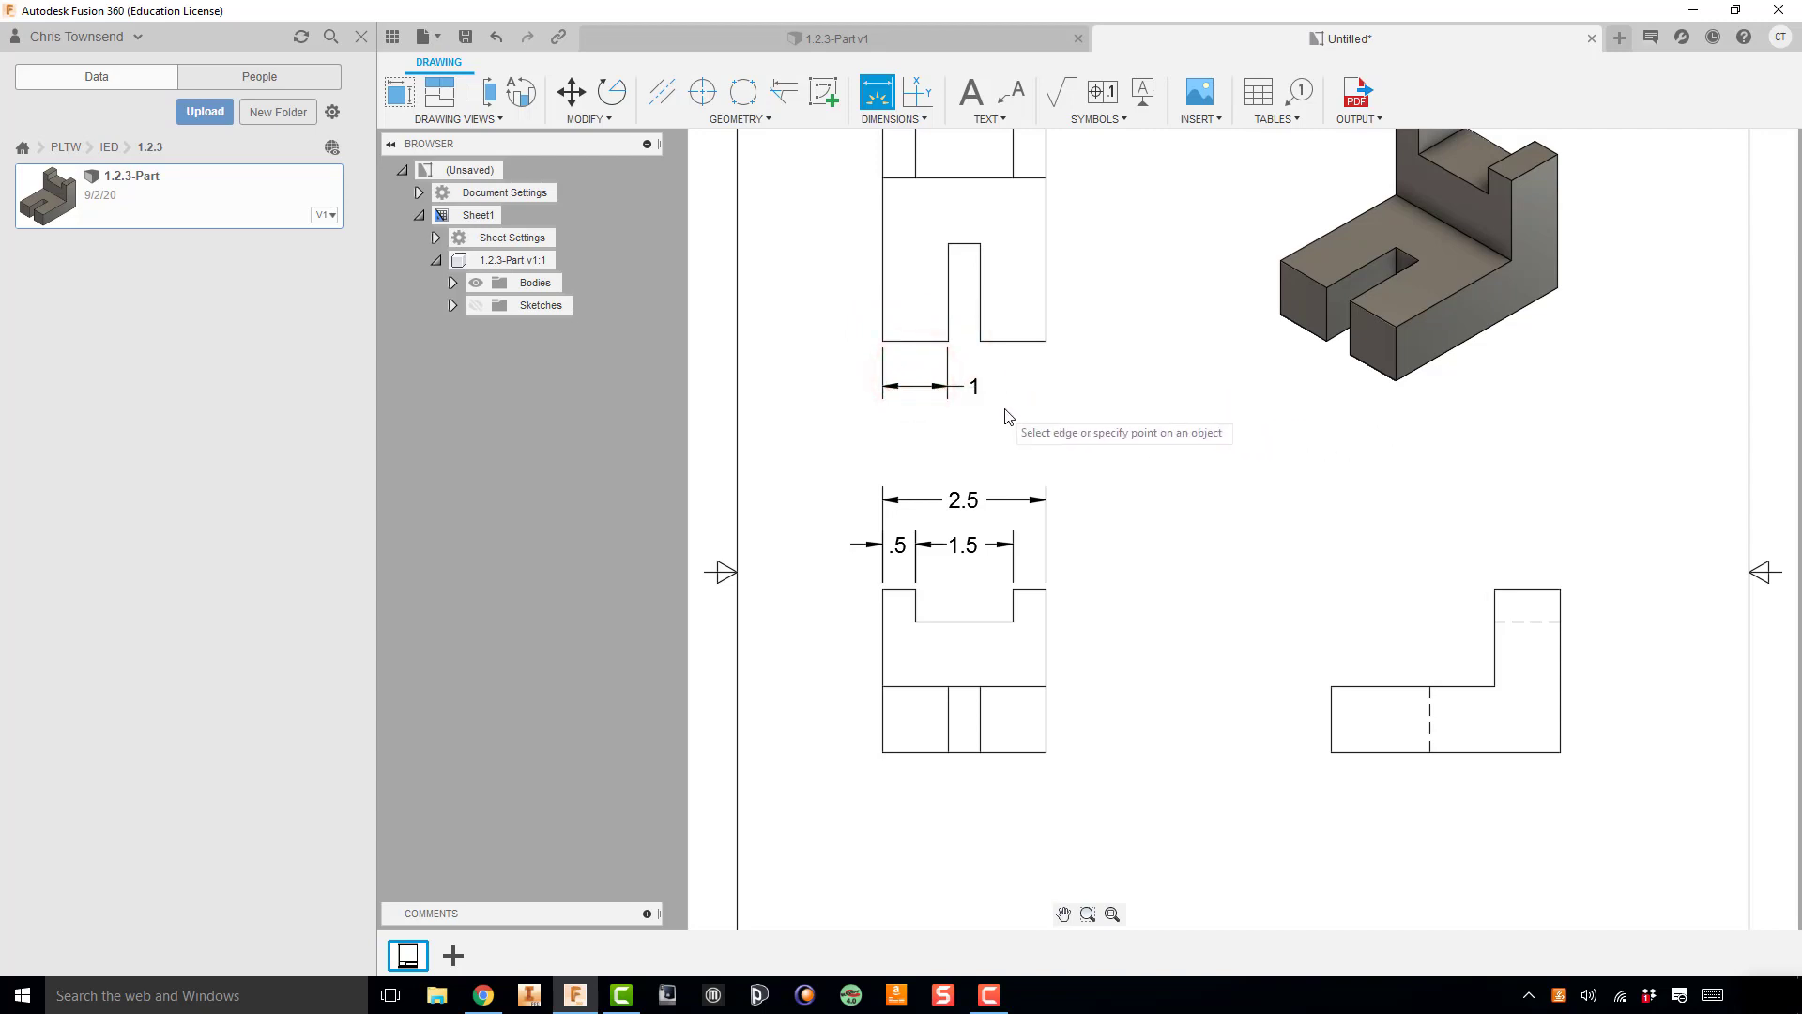
key(Escape)
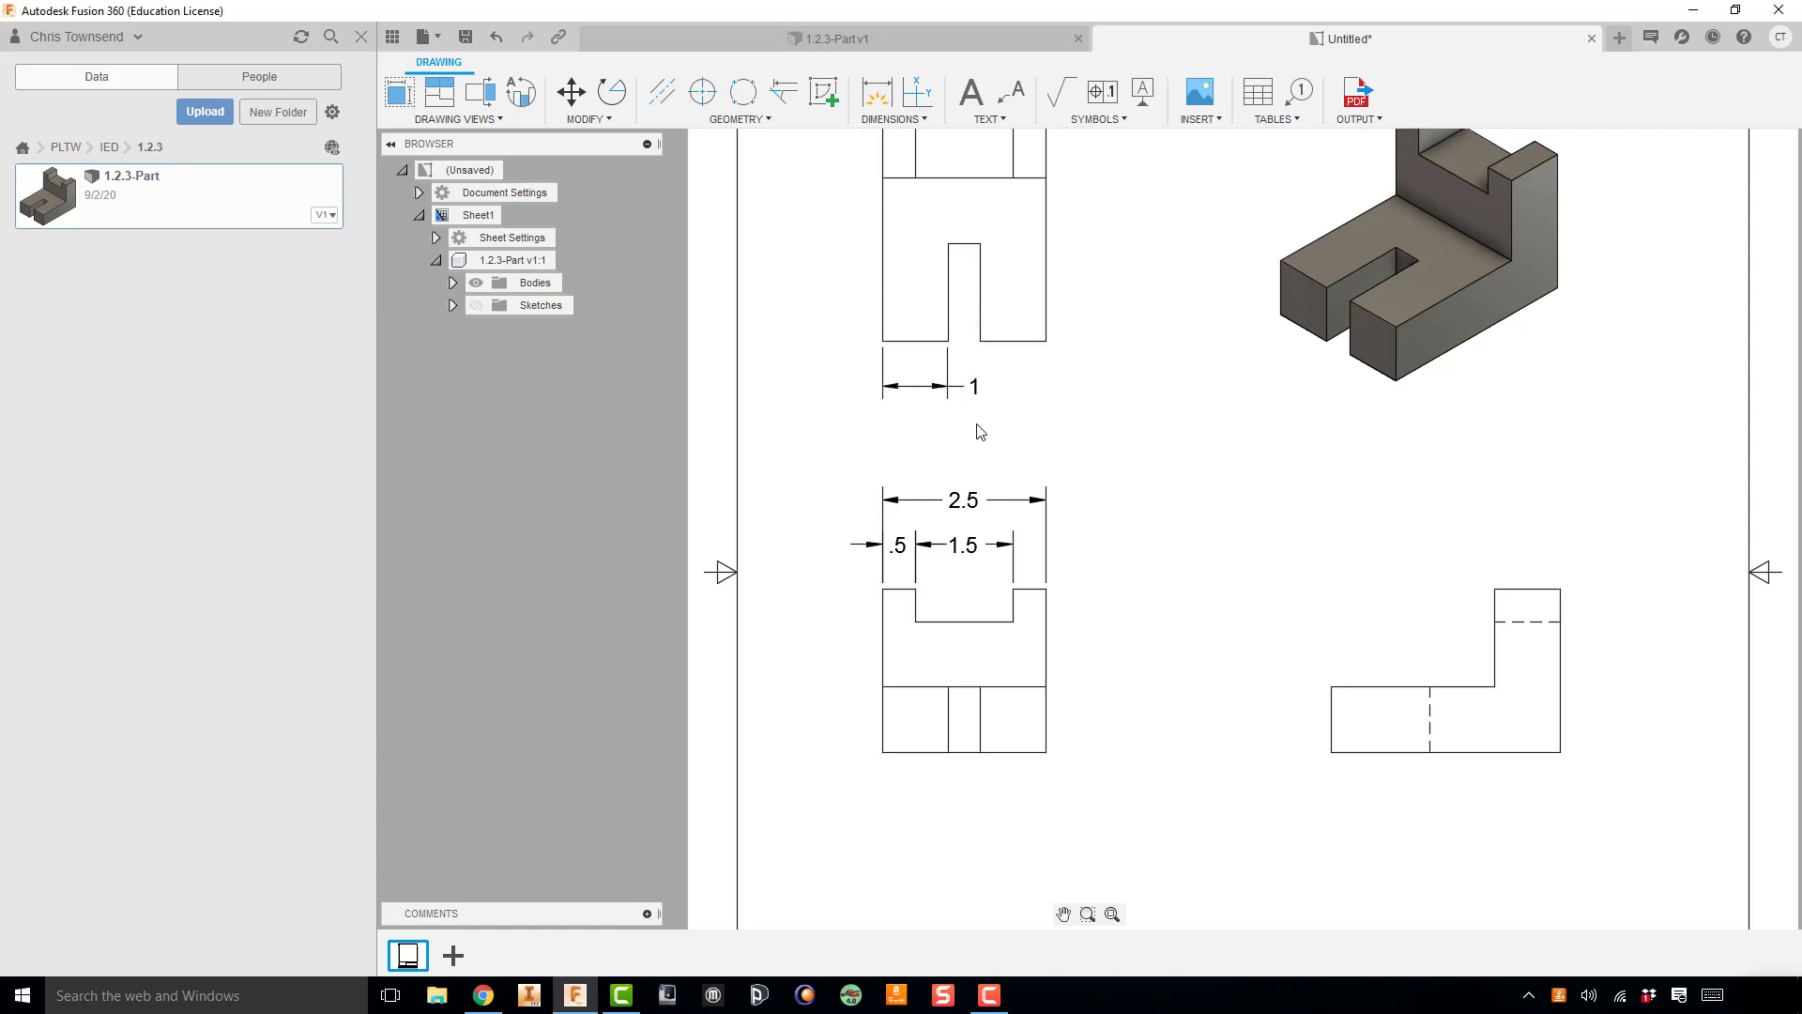
Step: Move the text of the top view's leg-width dimension outside its extension lines, to the left of the leg
click(977, 395)
click(974, 386)
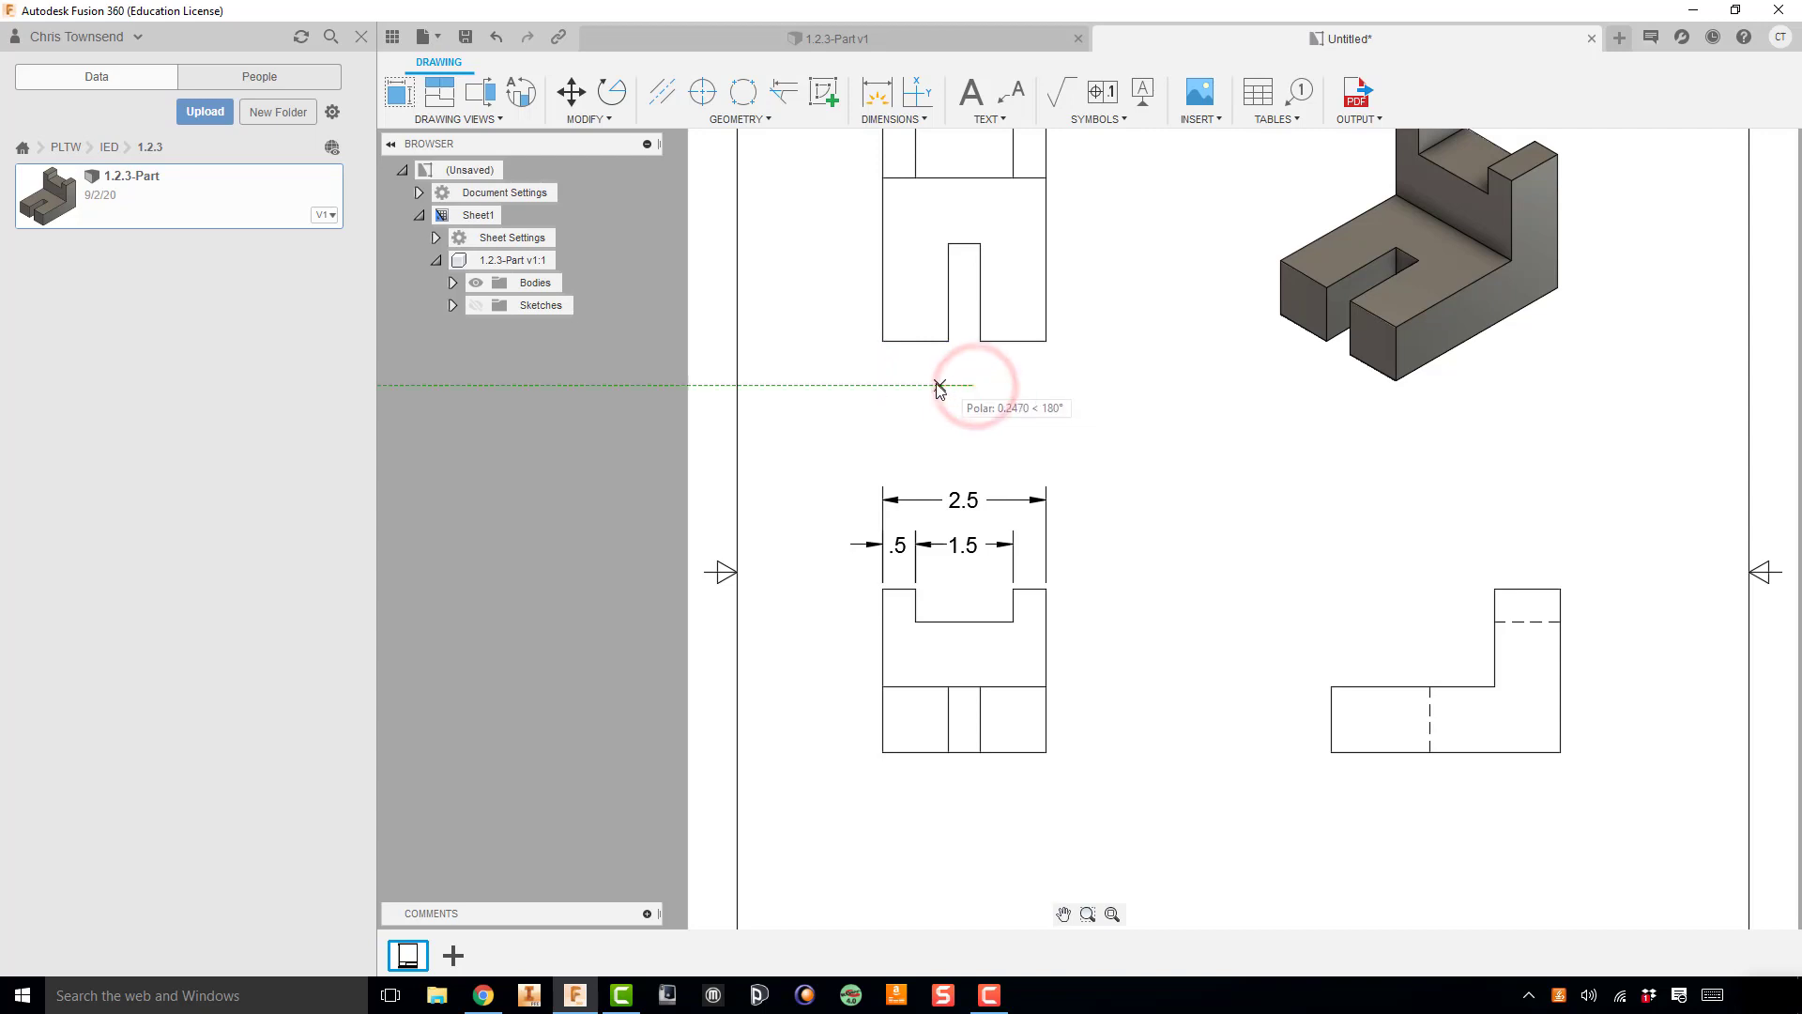
click(858, 387)
click(902, 417)
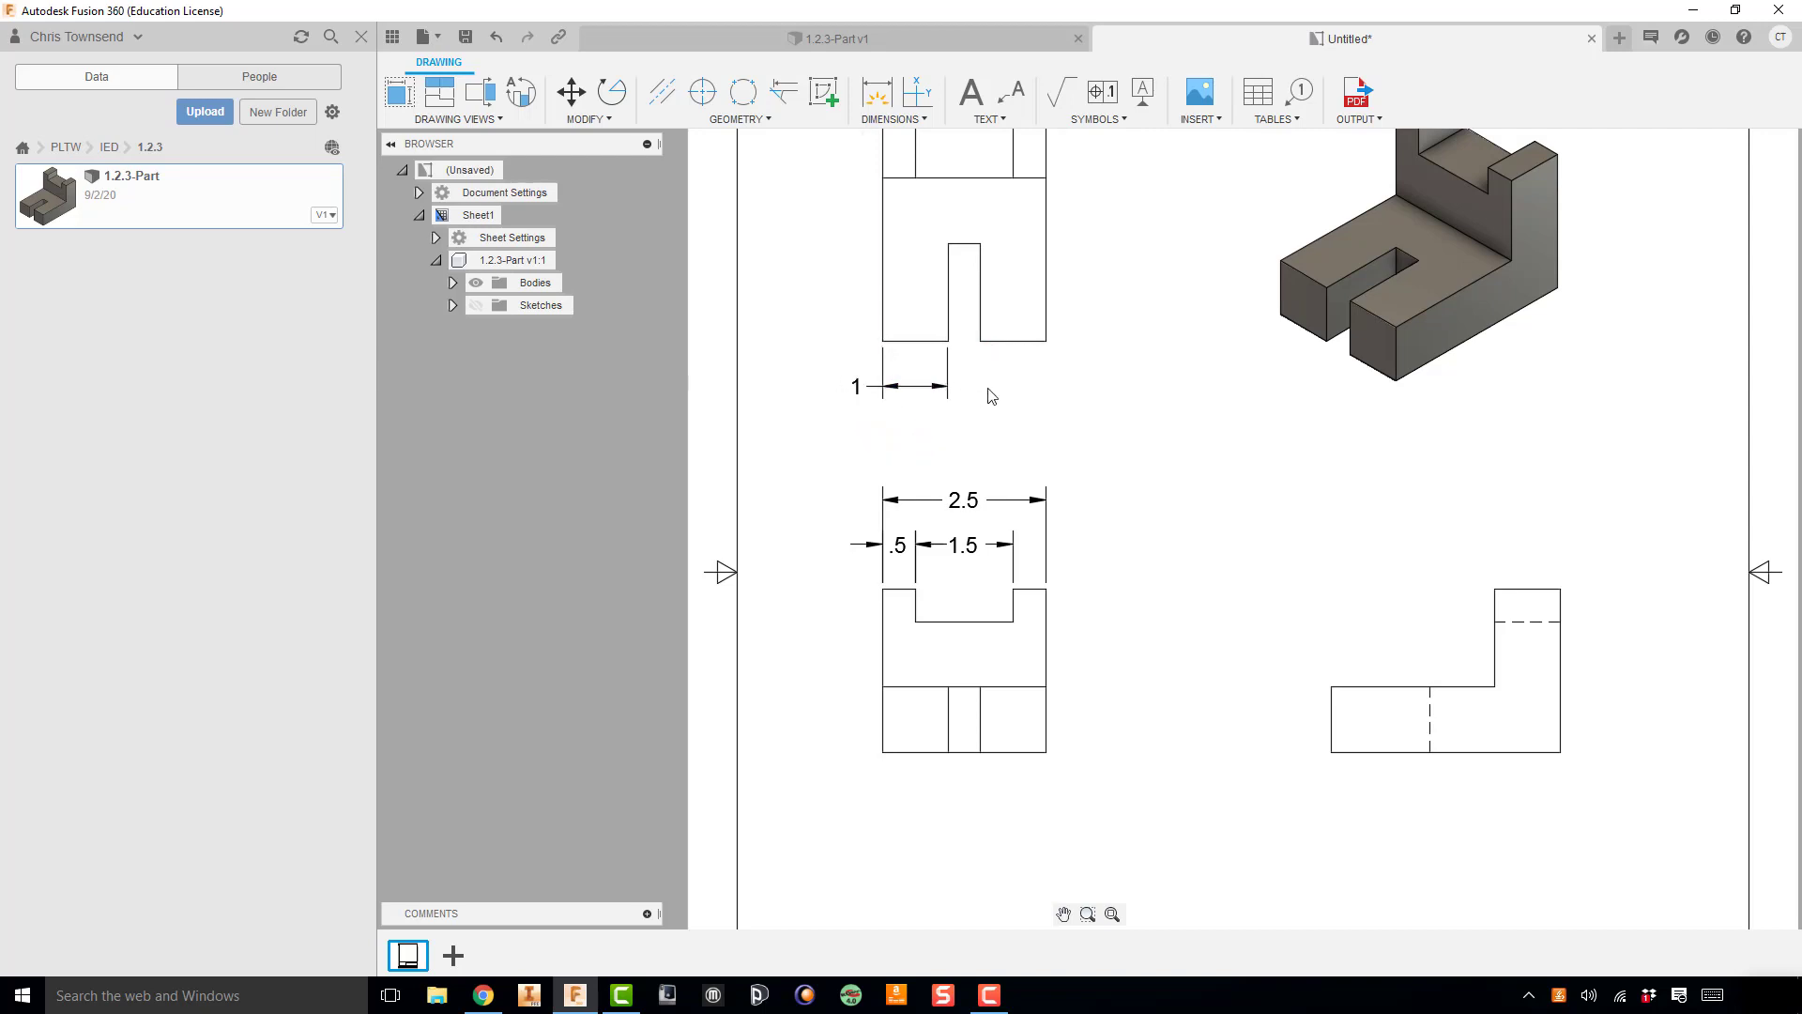
Step: Dimension the slot width below the top view, in line with the leg-width dimension
right_click(1102, 424)
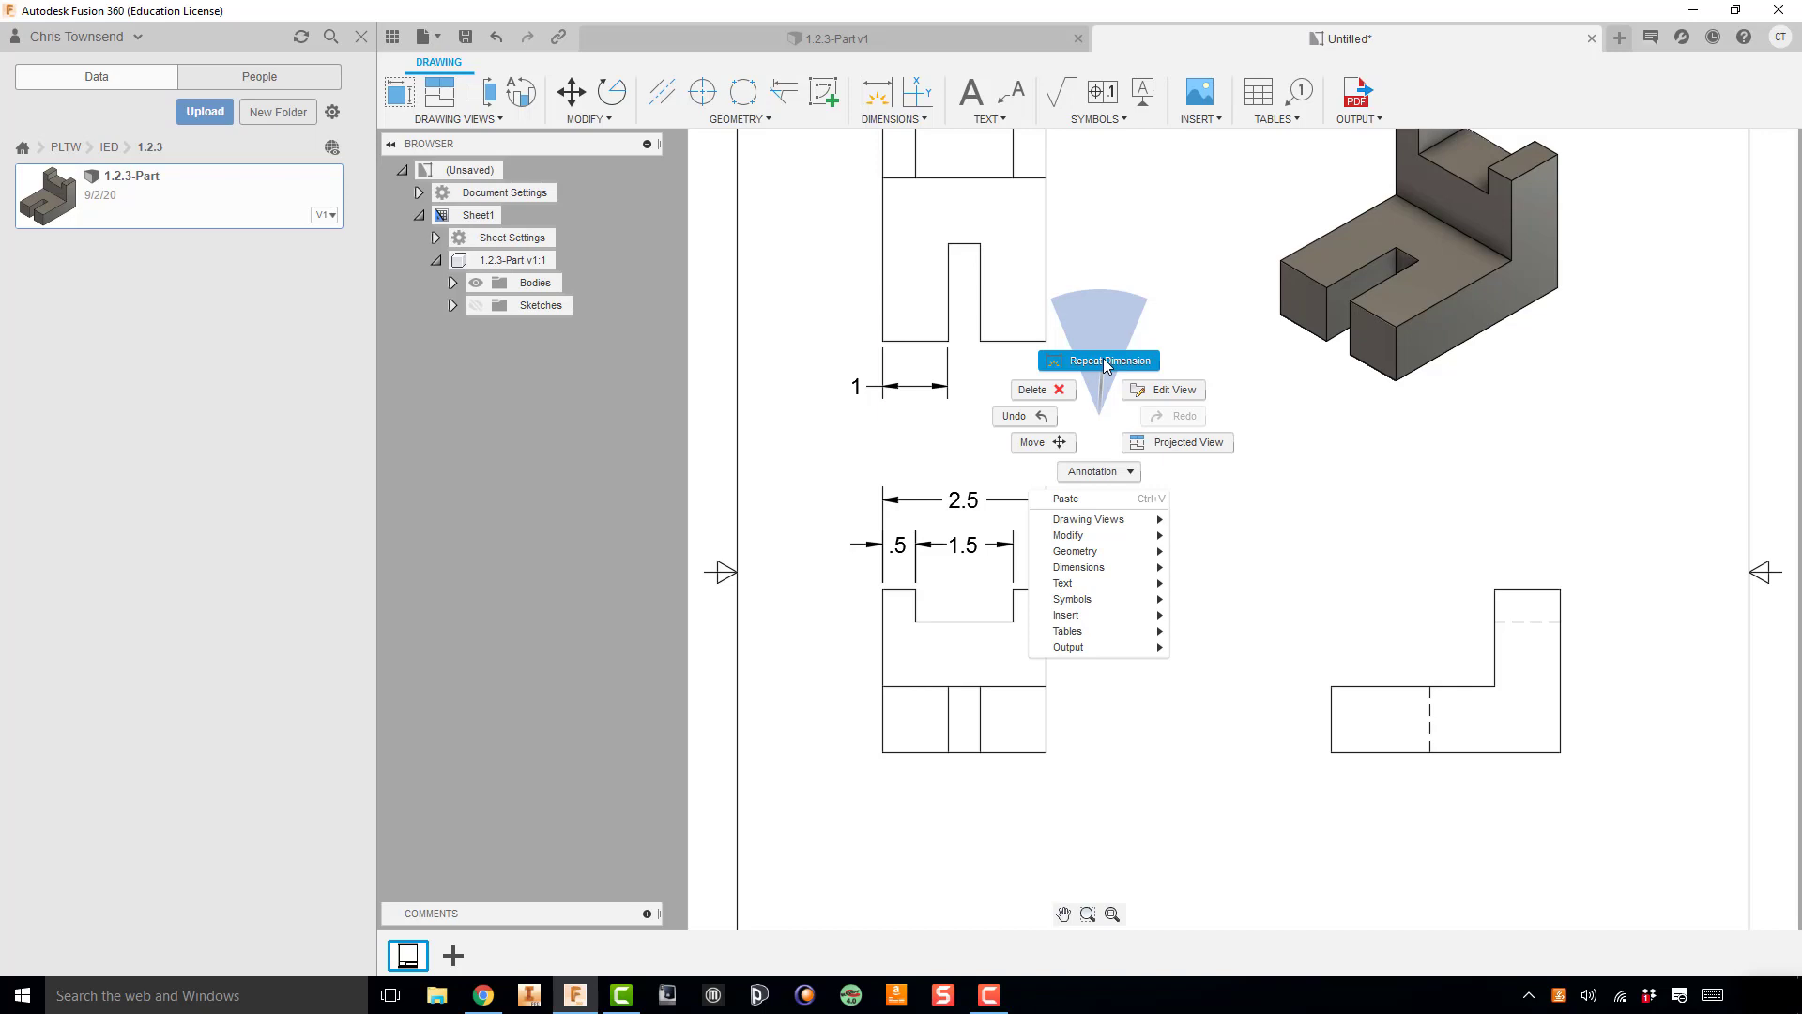
click(1105, 361)
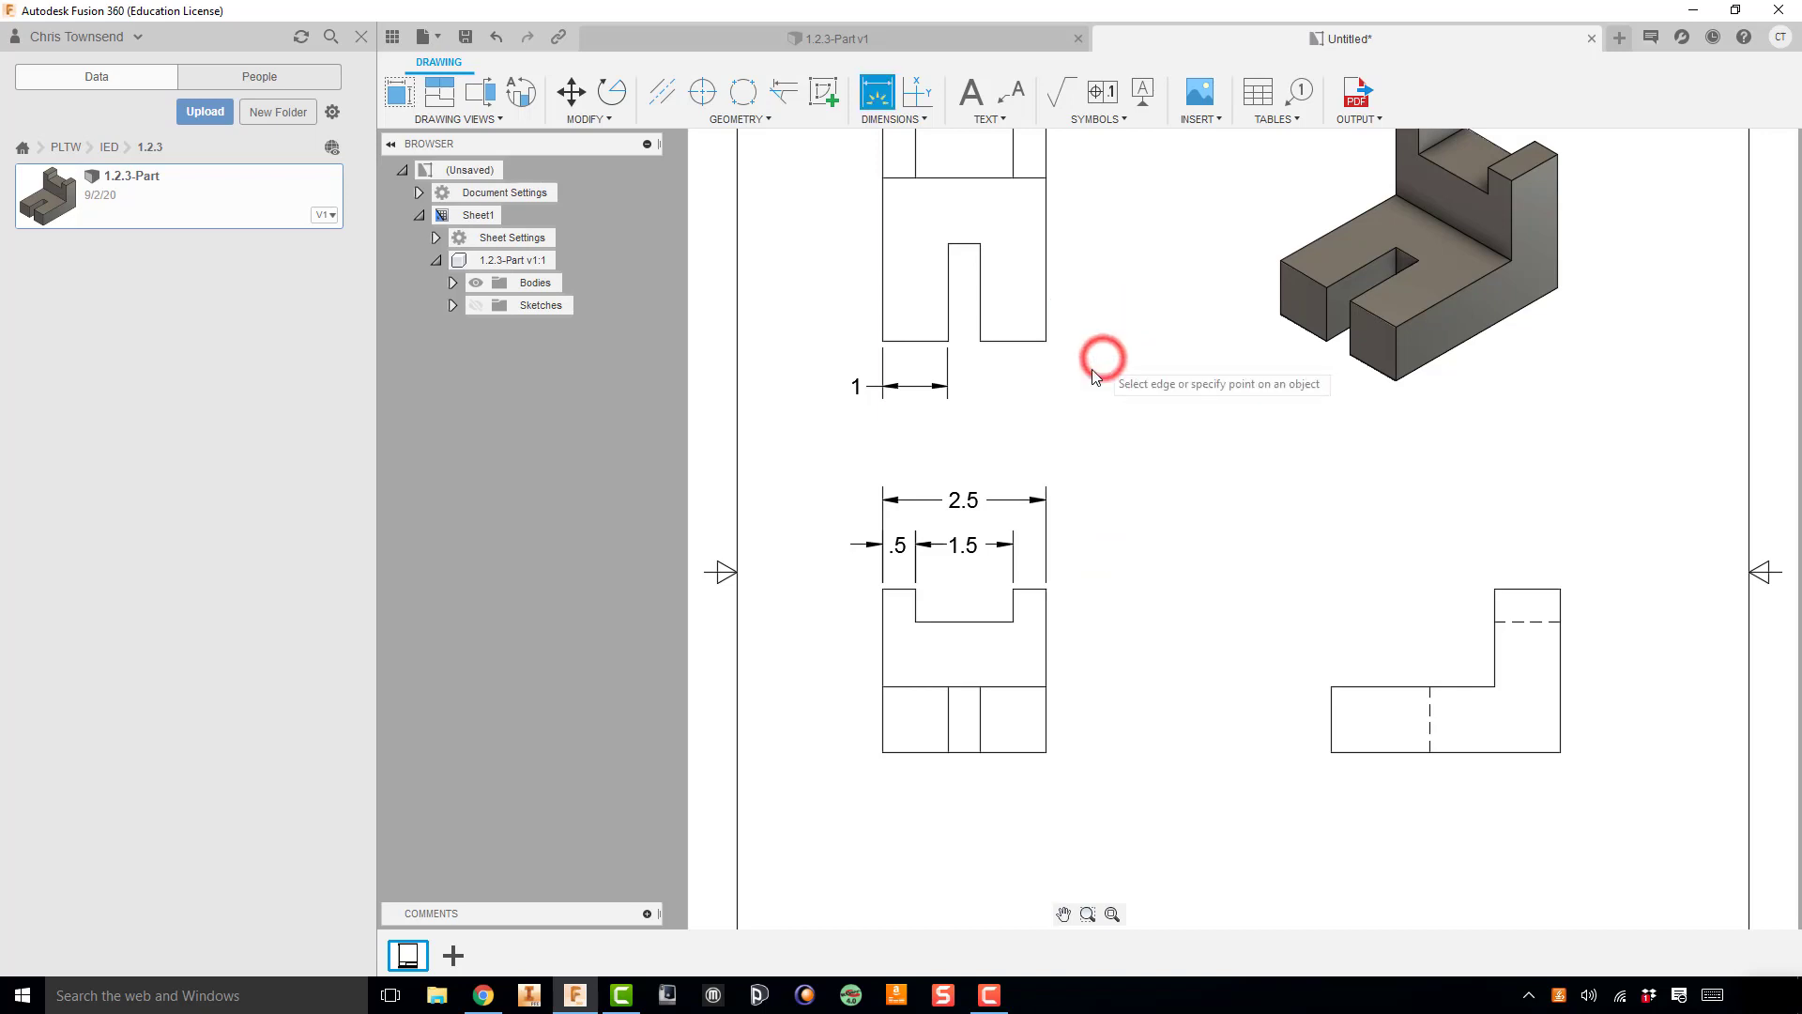
click(948, 342)
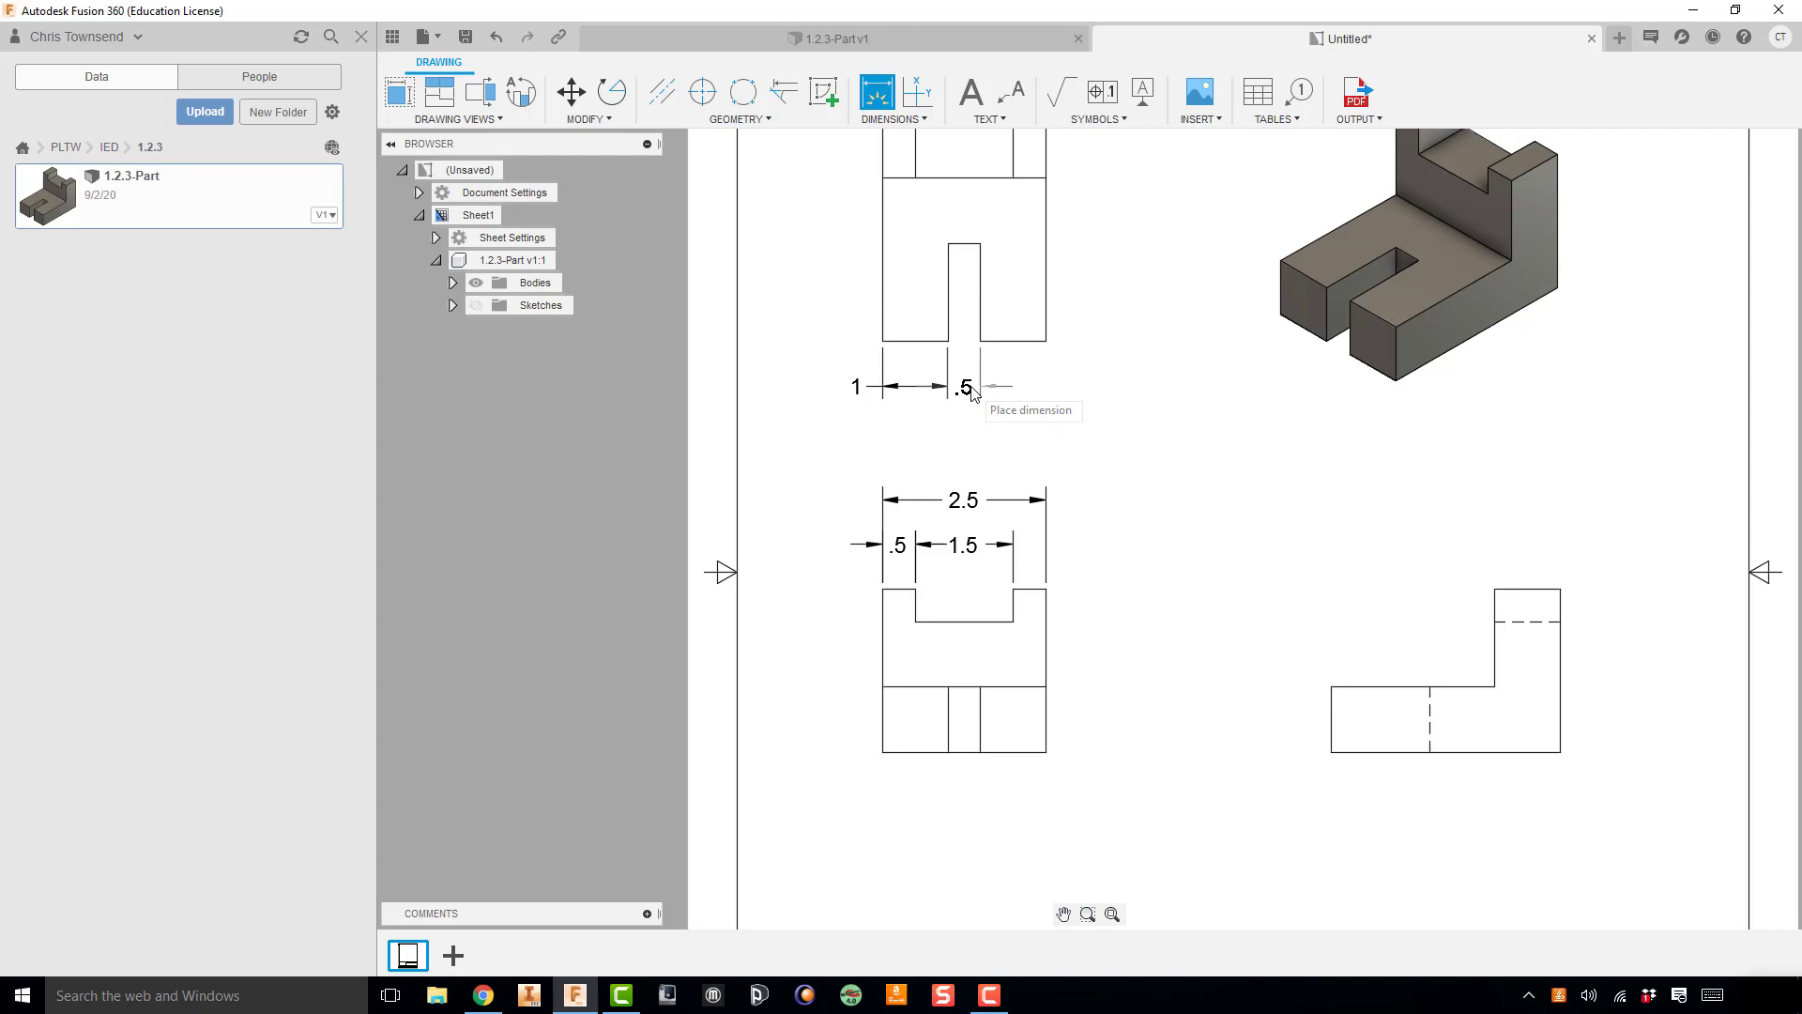
click(971, 388)
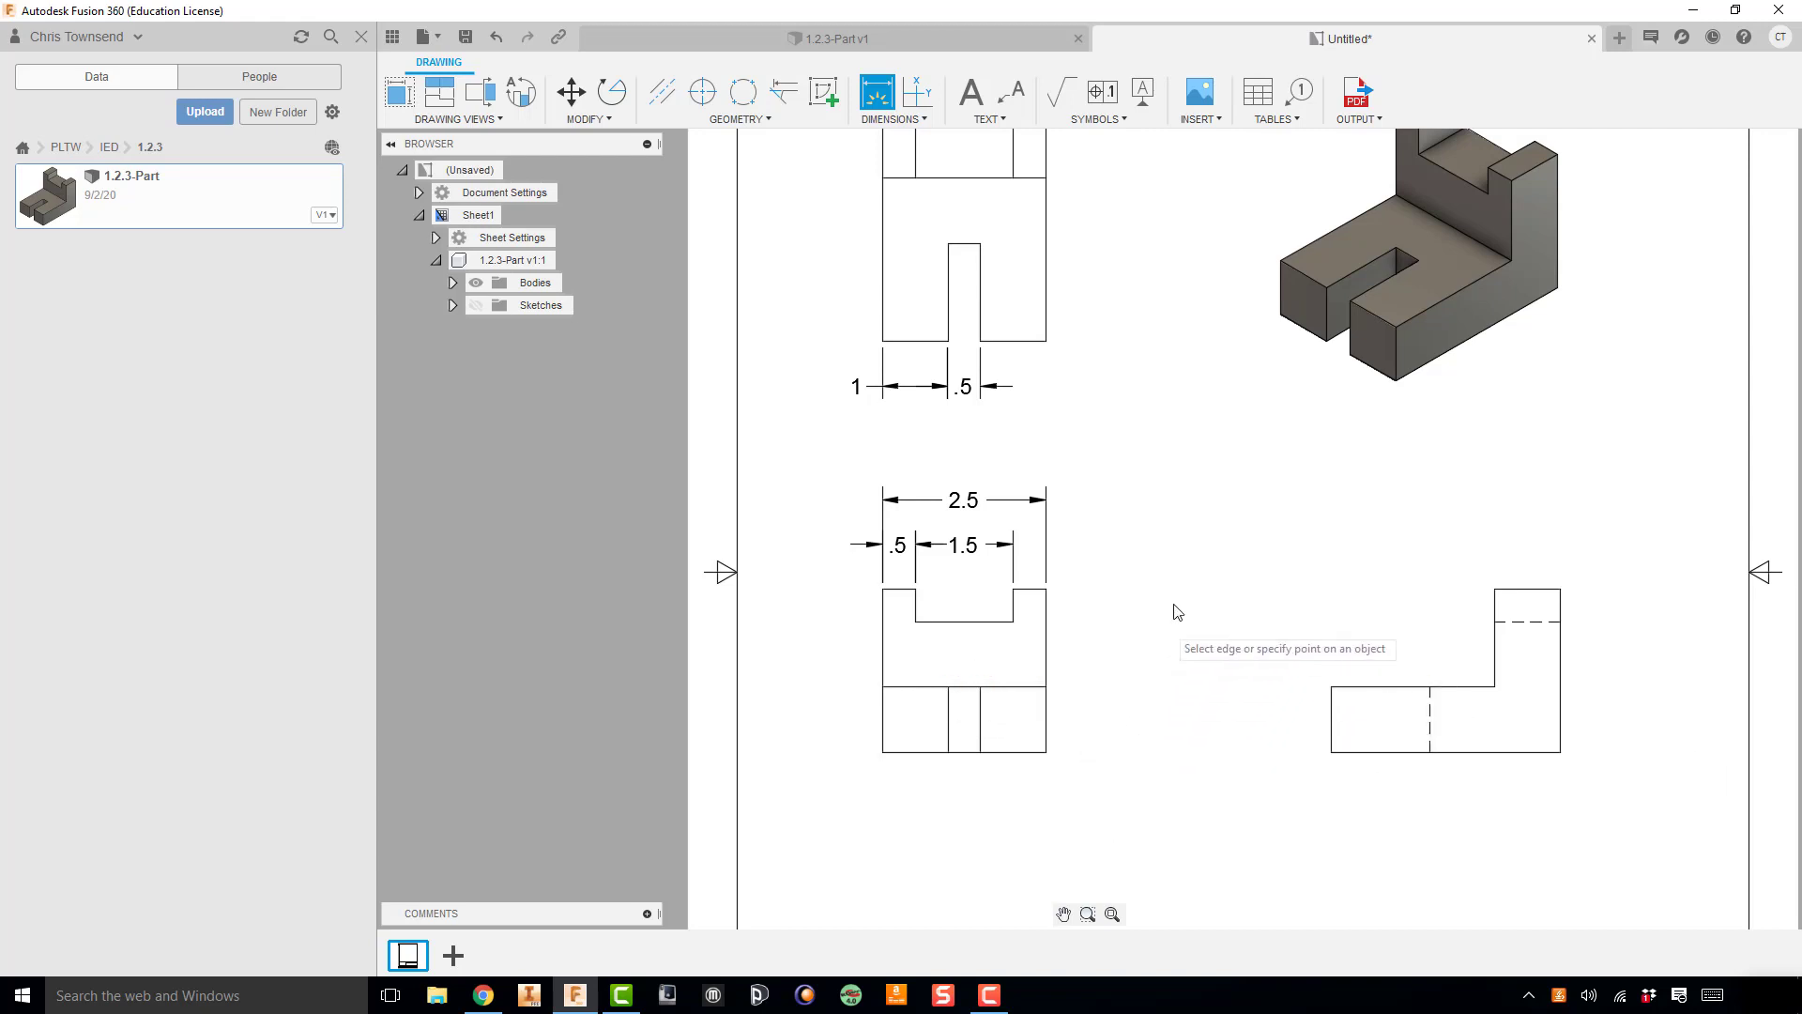
Step: Dimension the overall height of the front view, placing the dimension to the right of that view
click(1047, 589)
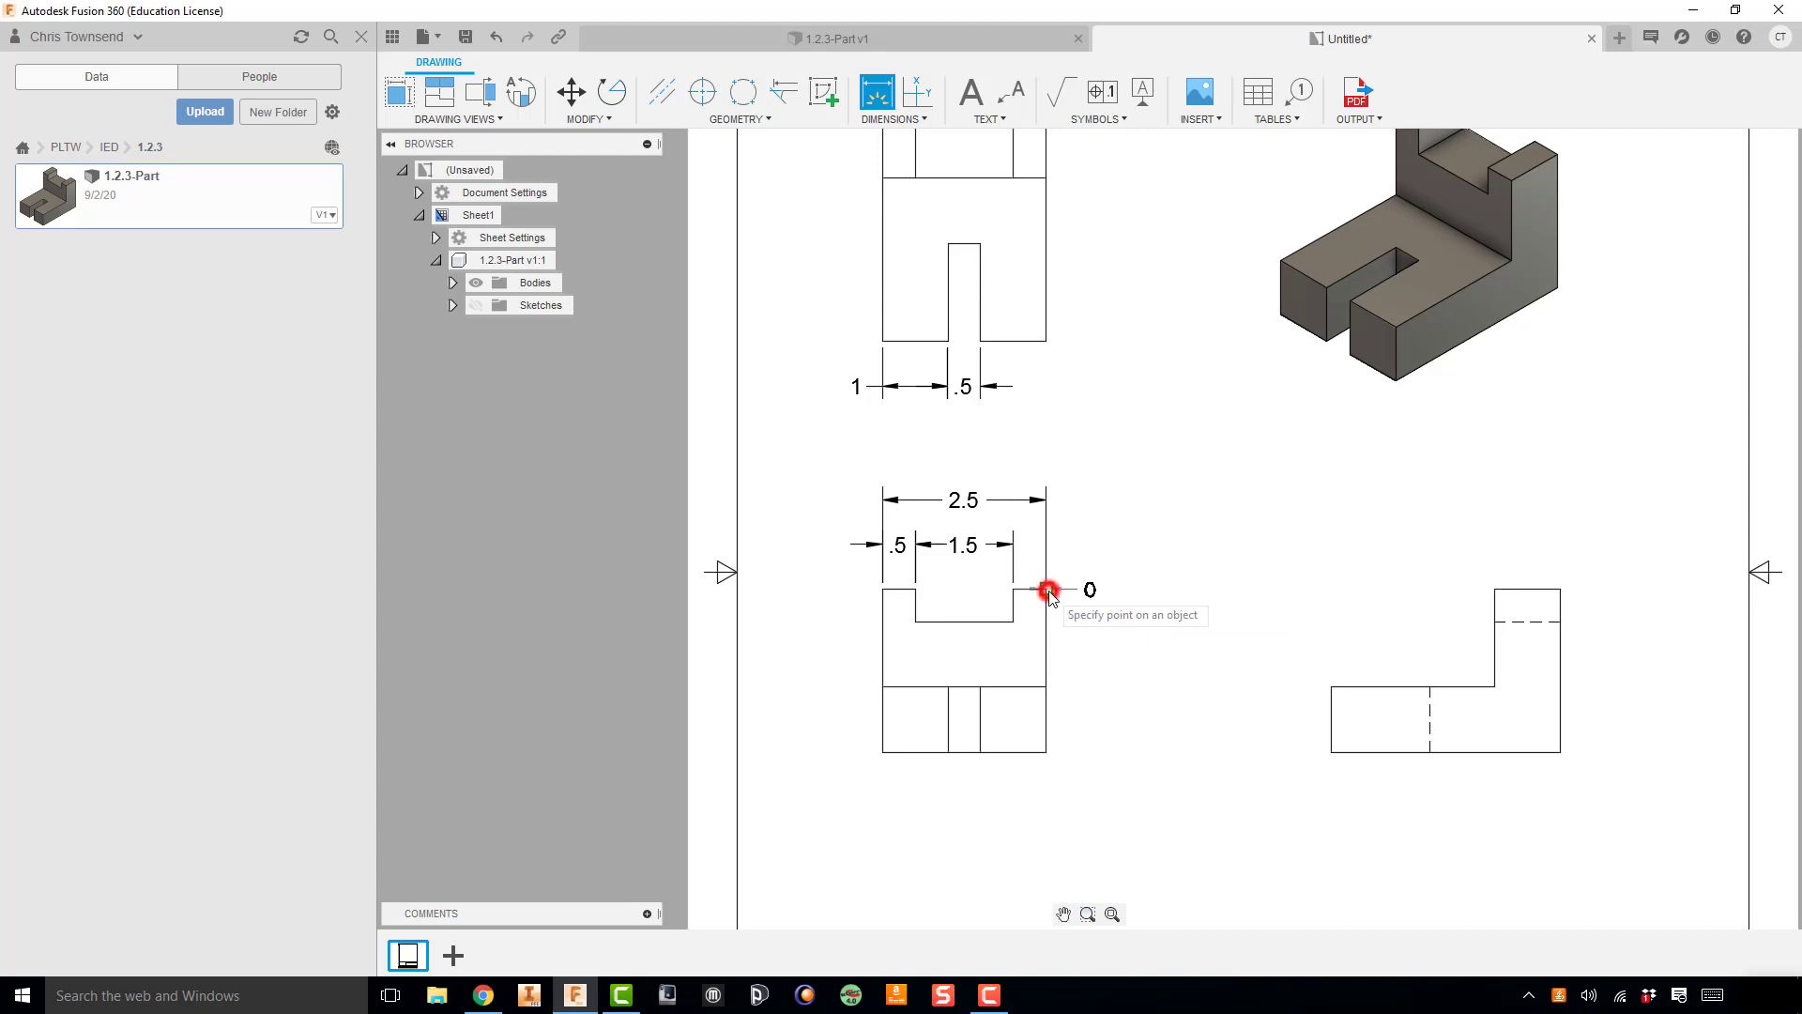
click(1046, 752)
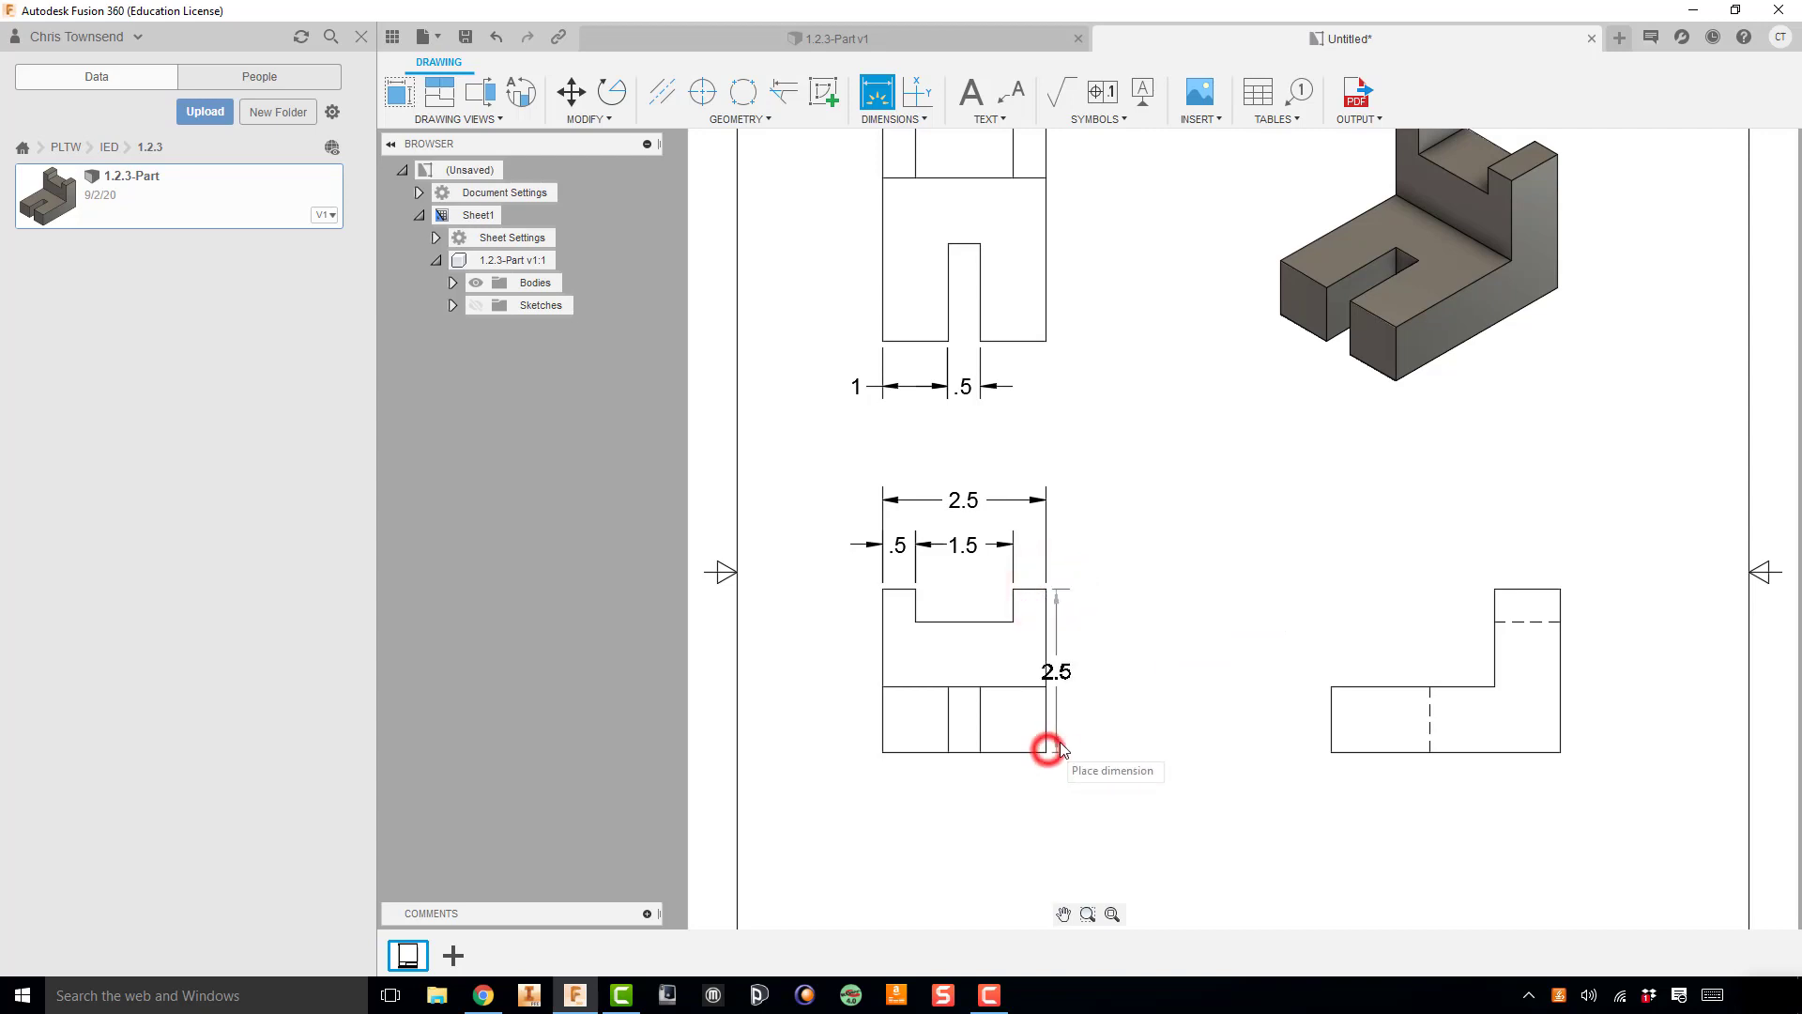
click(1136, 745)
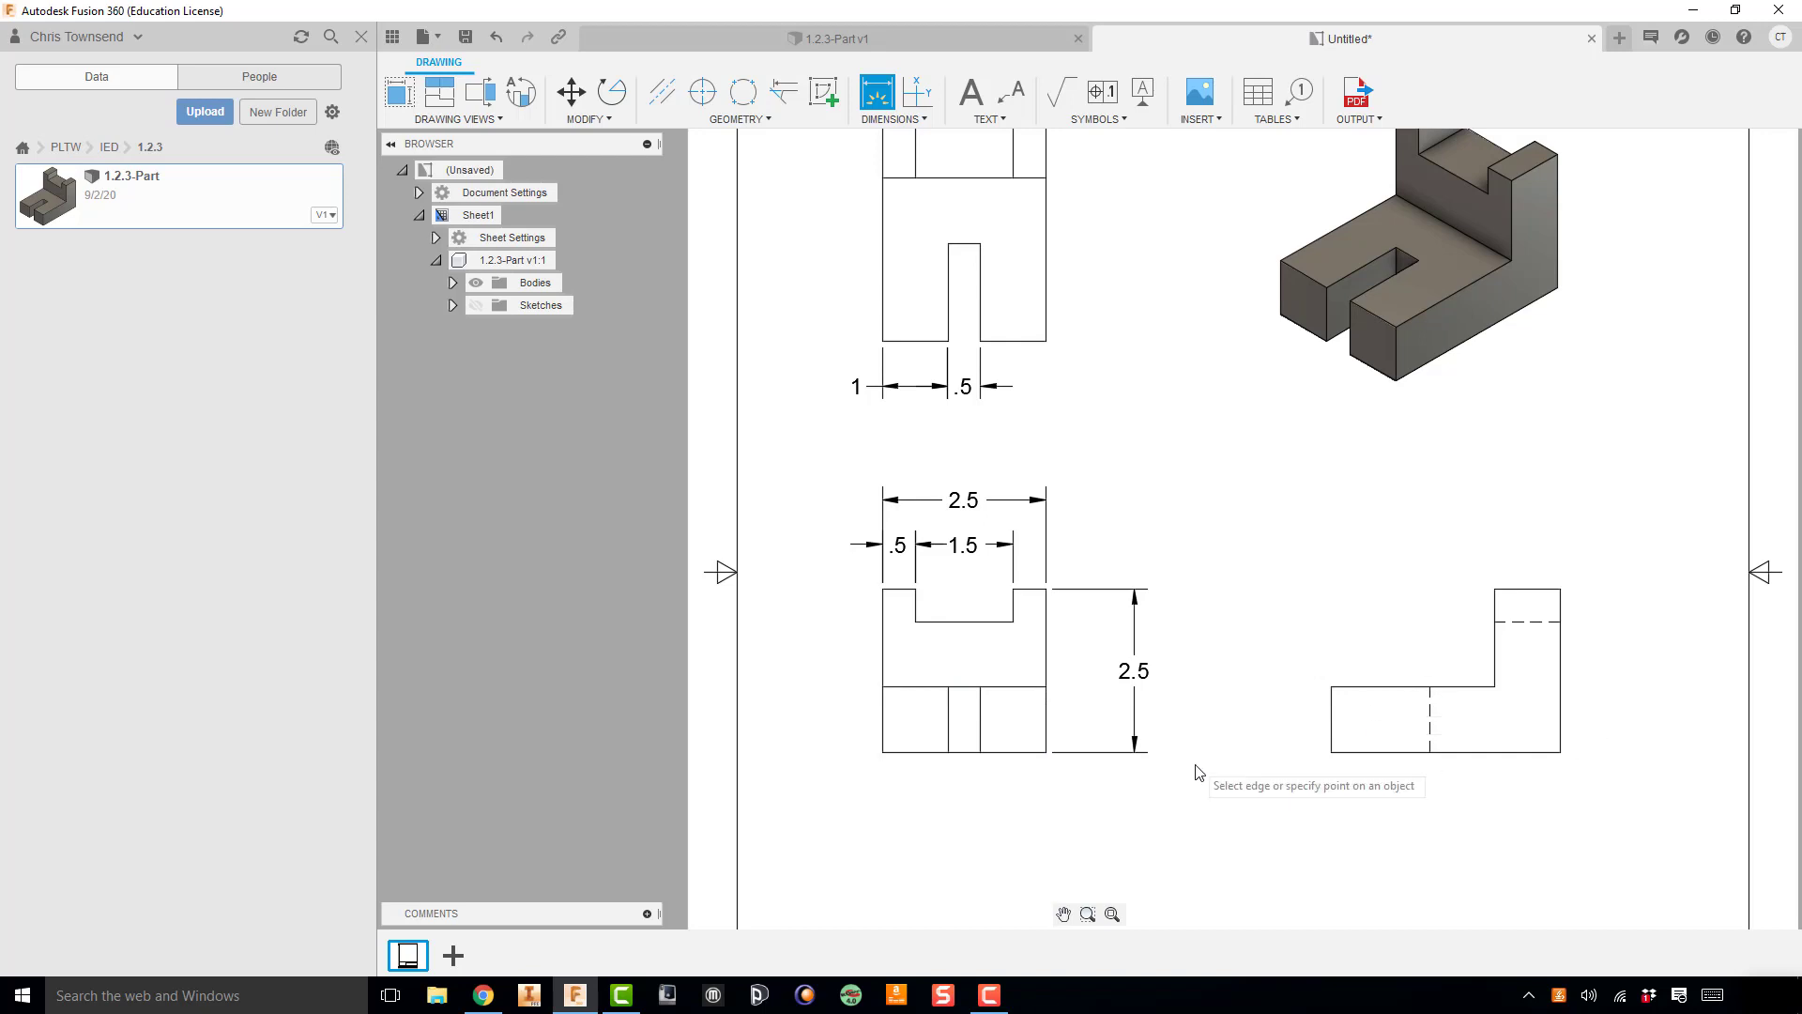
Step: Dimension the height of the low base section in the right view, placing it to the left of that view
click(1332, 752)
click(1331, 687)
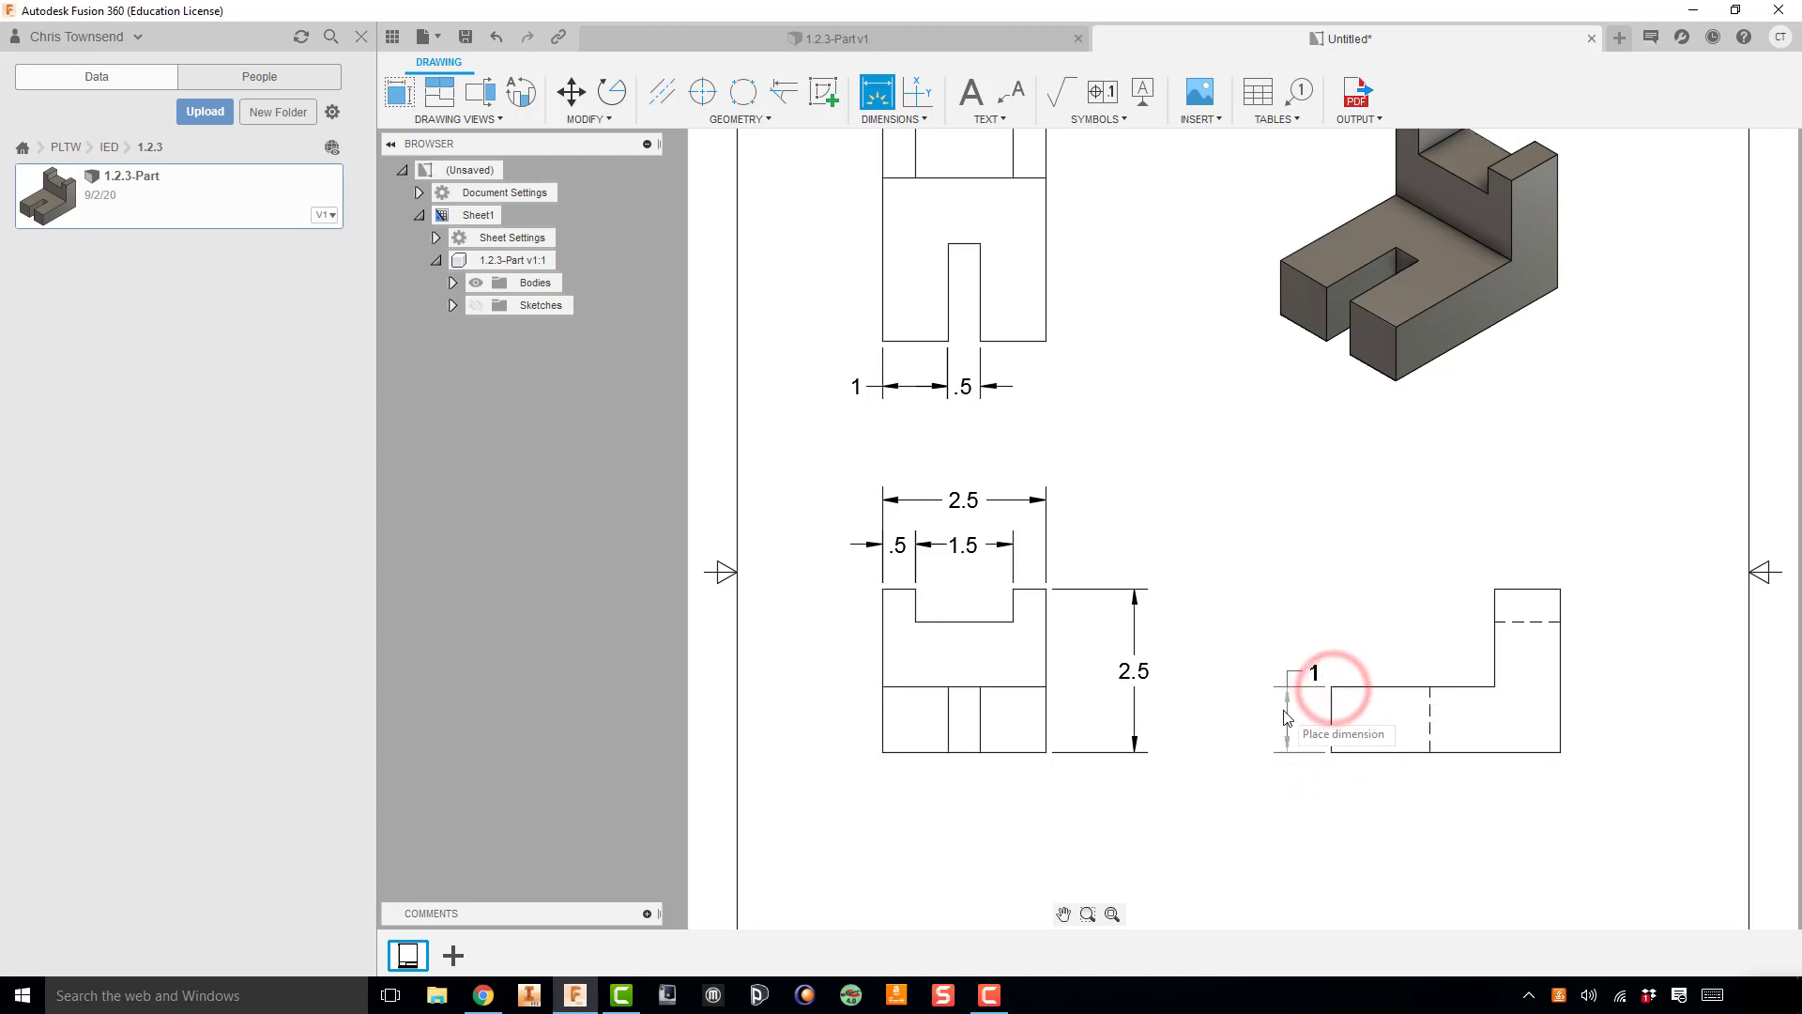
click(1282, 712)
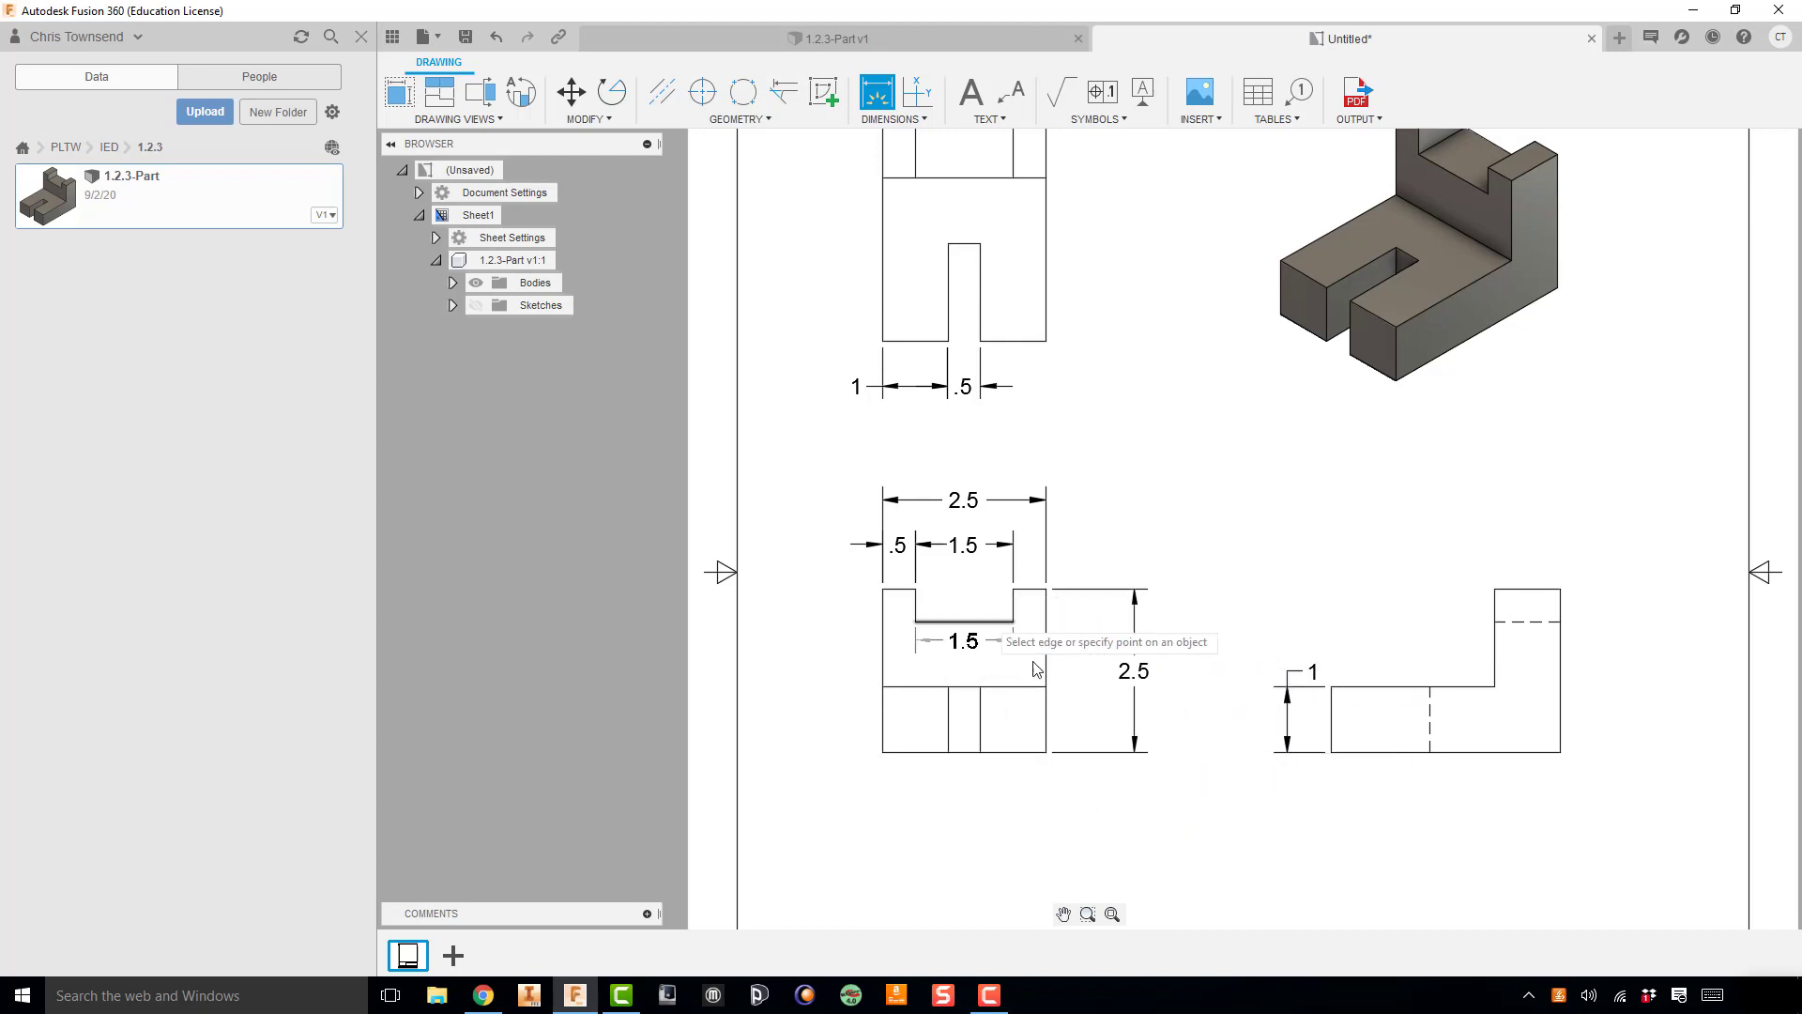
Step: Dimension the height from the front view's bottom edge to the notch floor, placing it inside the overall height dimension
click(1046, 752)
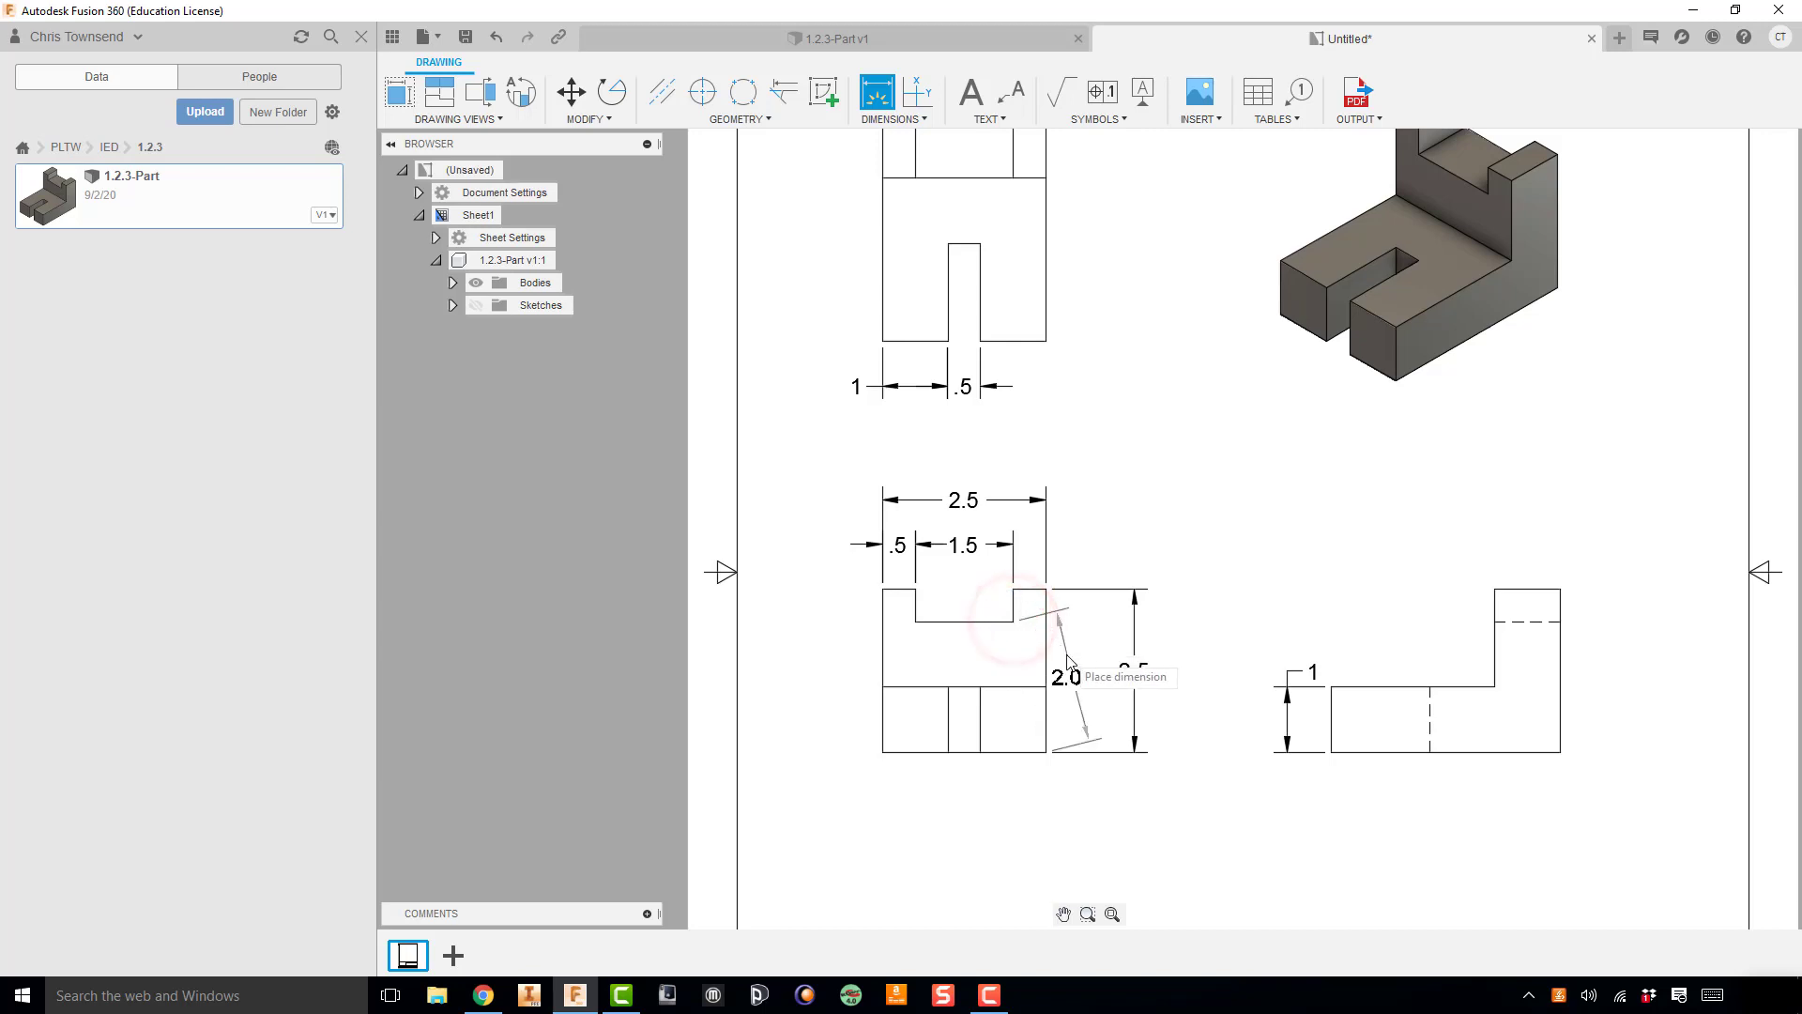
click(1090, 692)
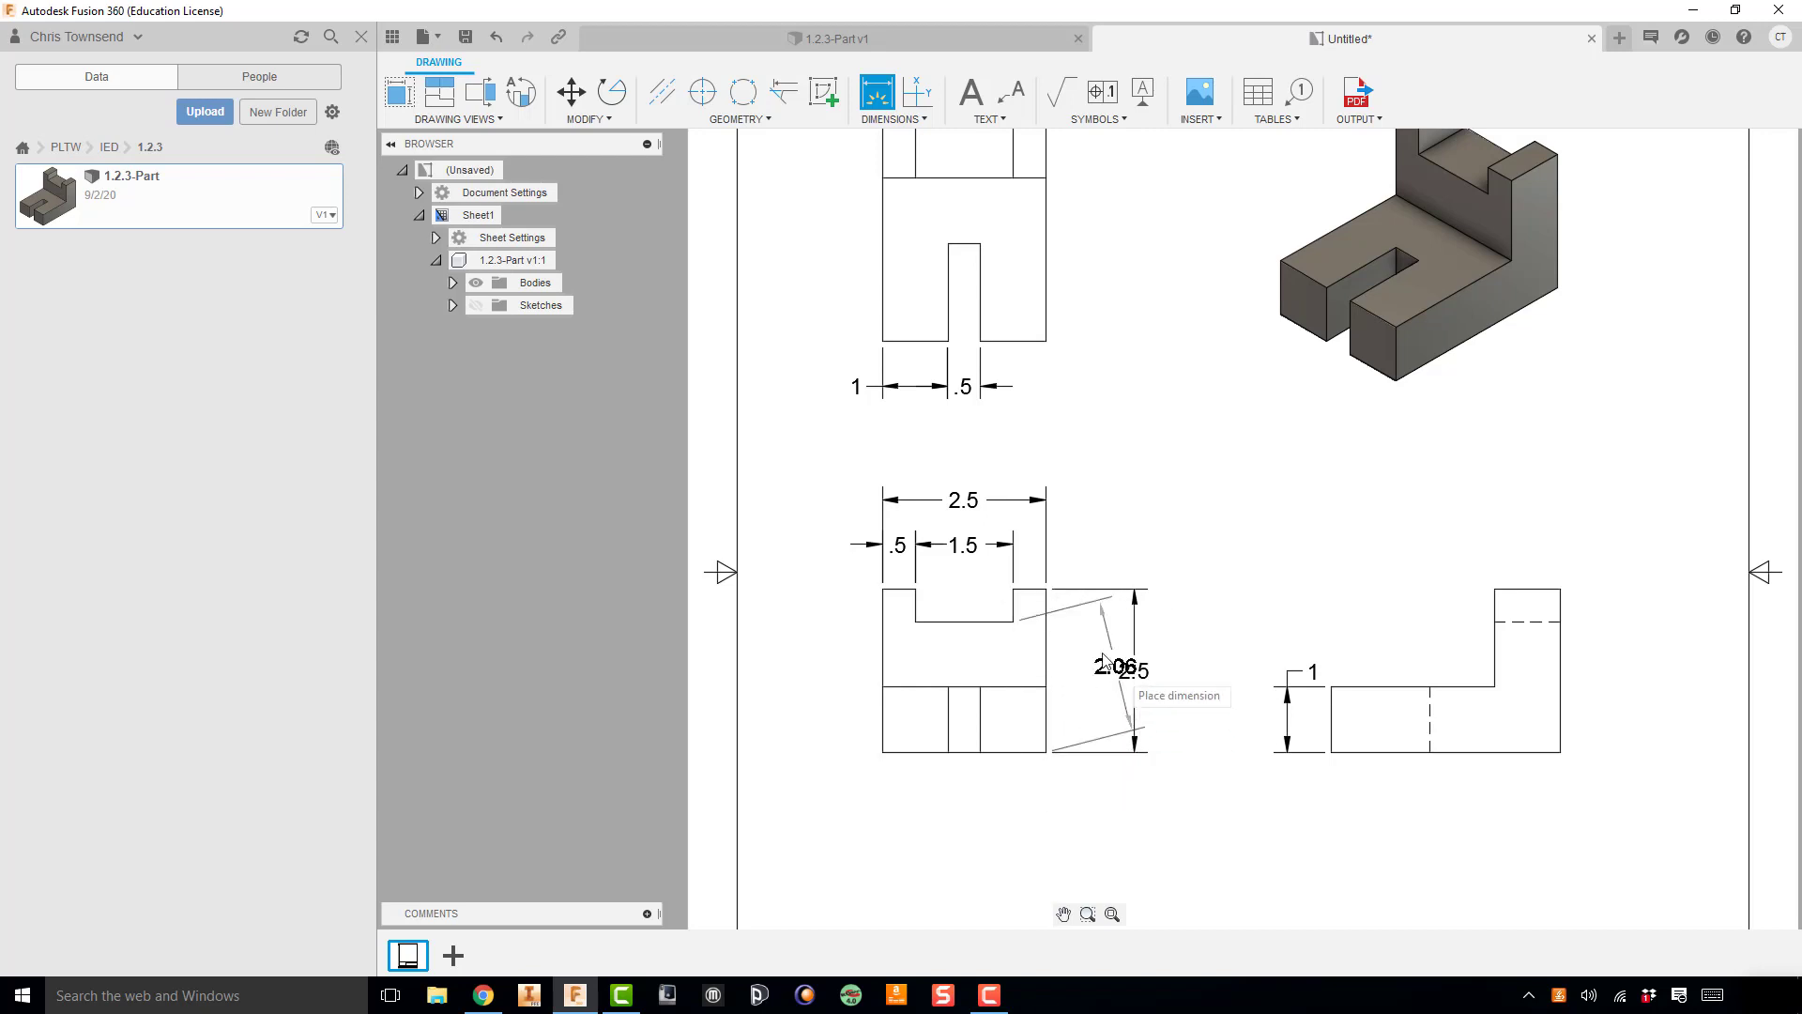
click(1109, 756)
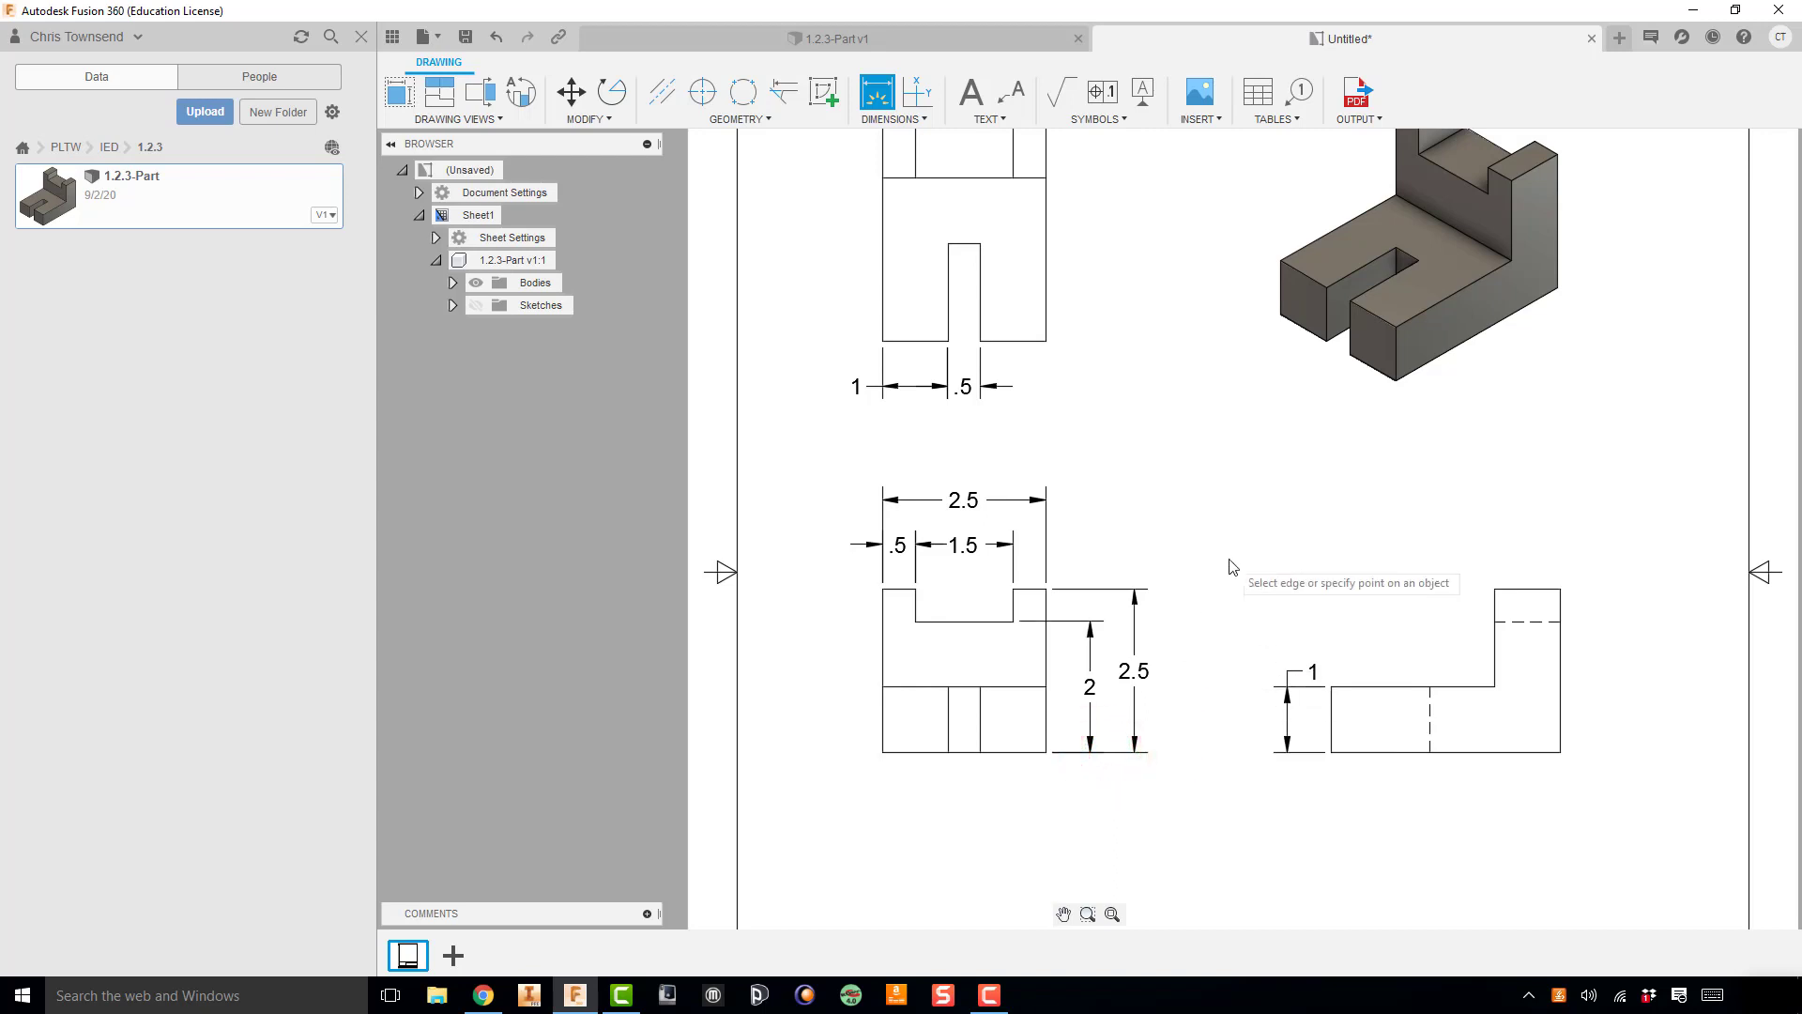
Step: Delete the notch-floor height dimension beside the front view
scroll(1053, 780, down, 2)
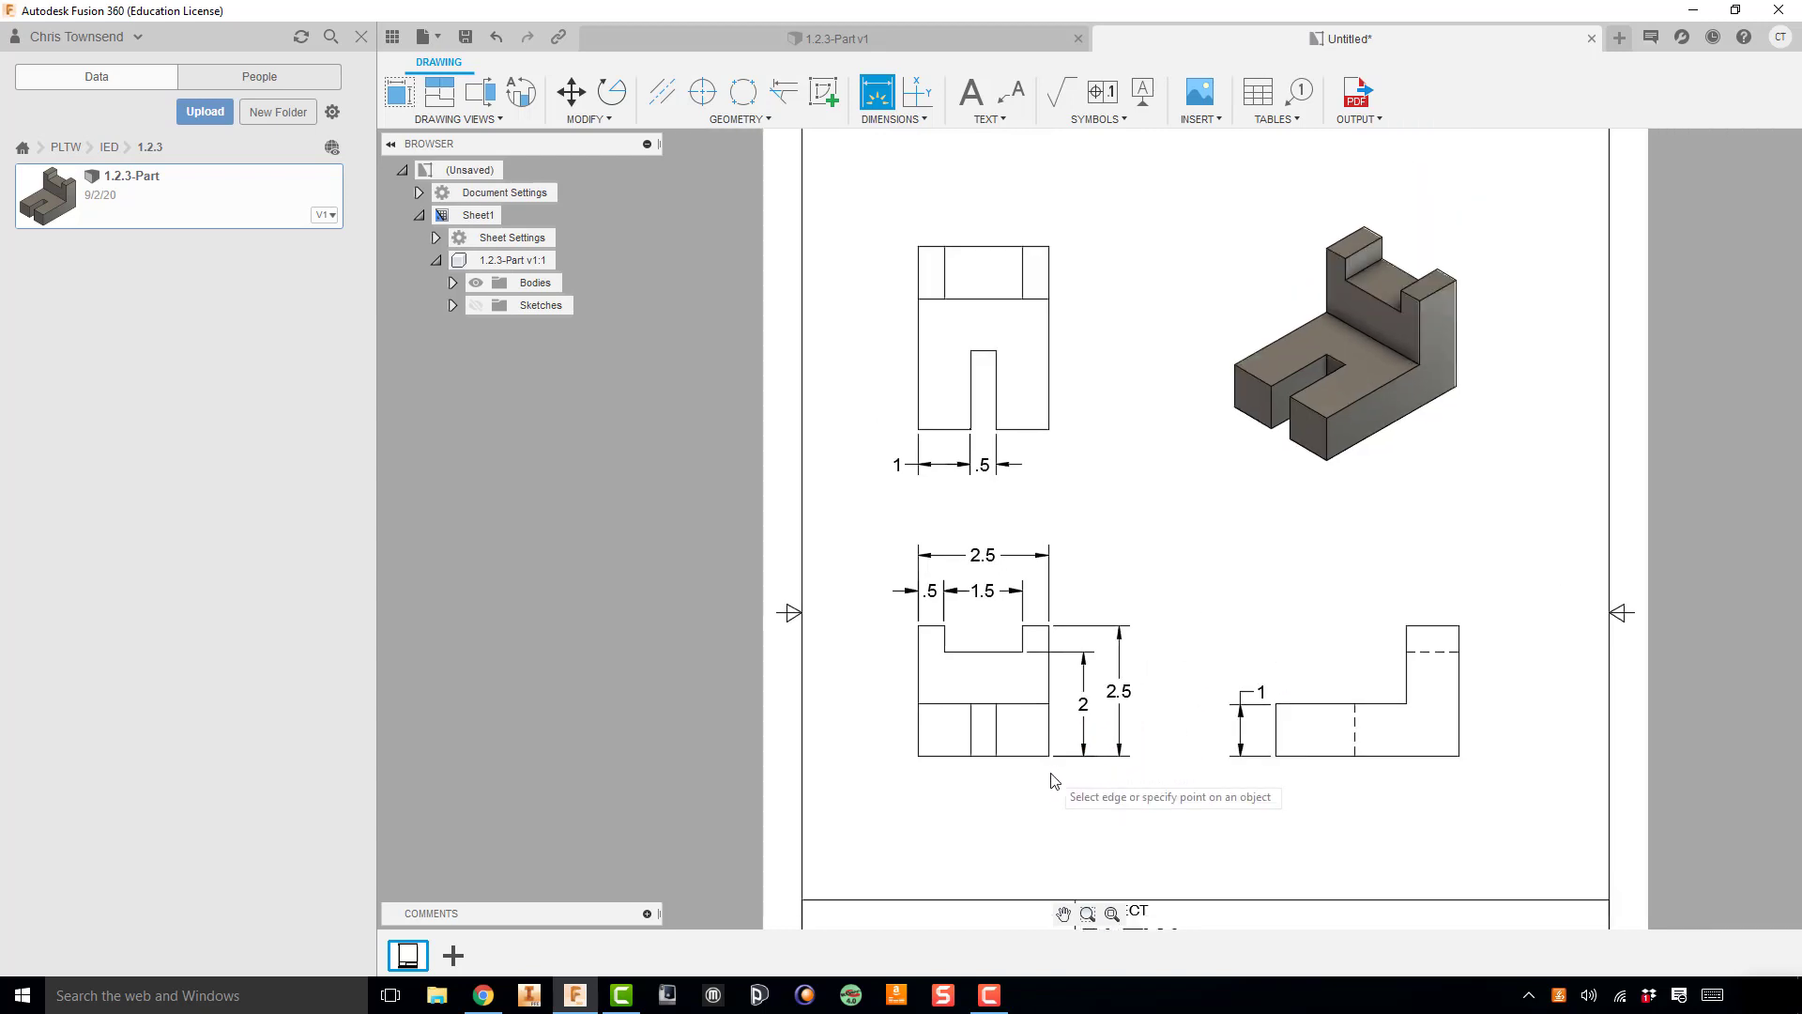
scroll(1053, 780, up, 5)
scroll(1053, 780, up, 1)
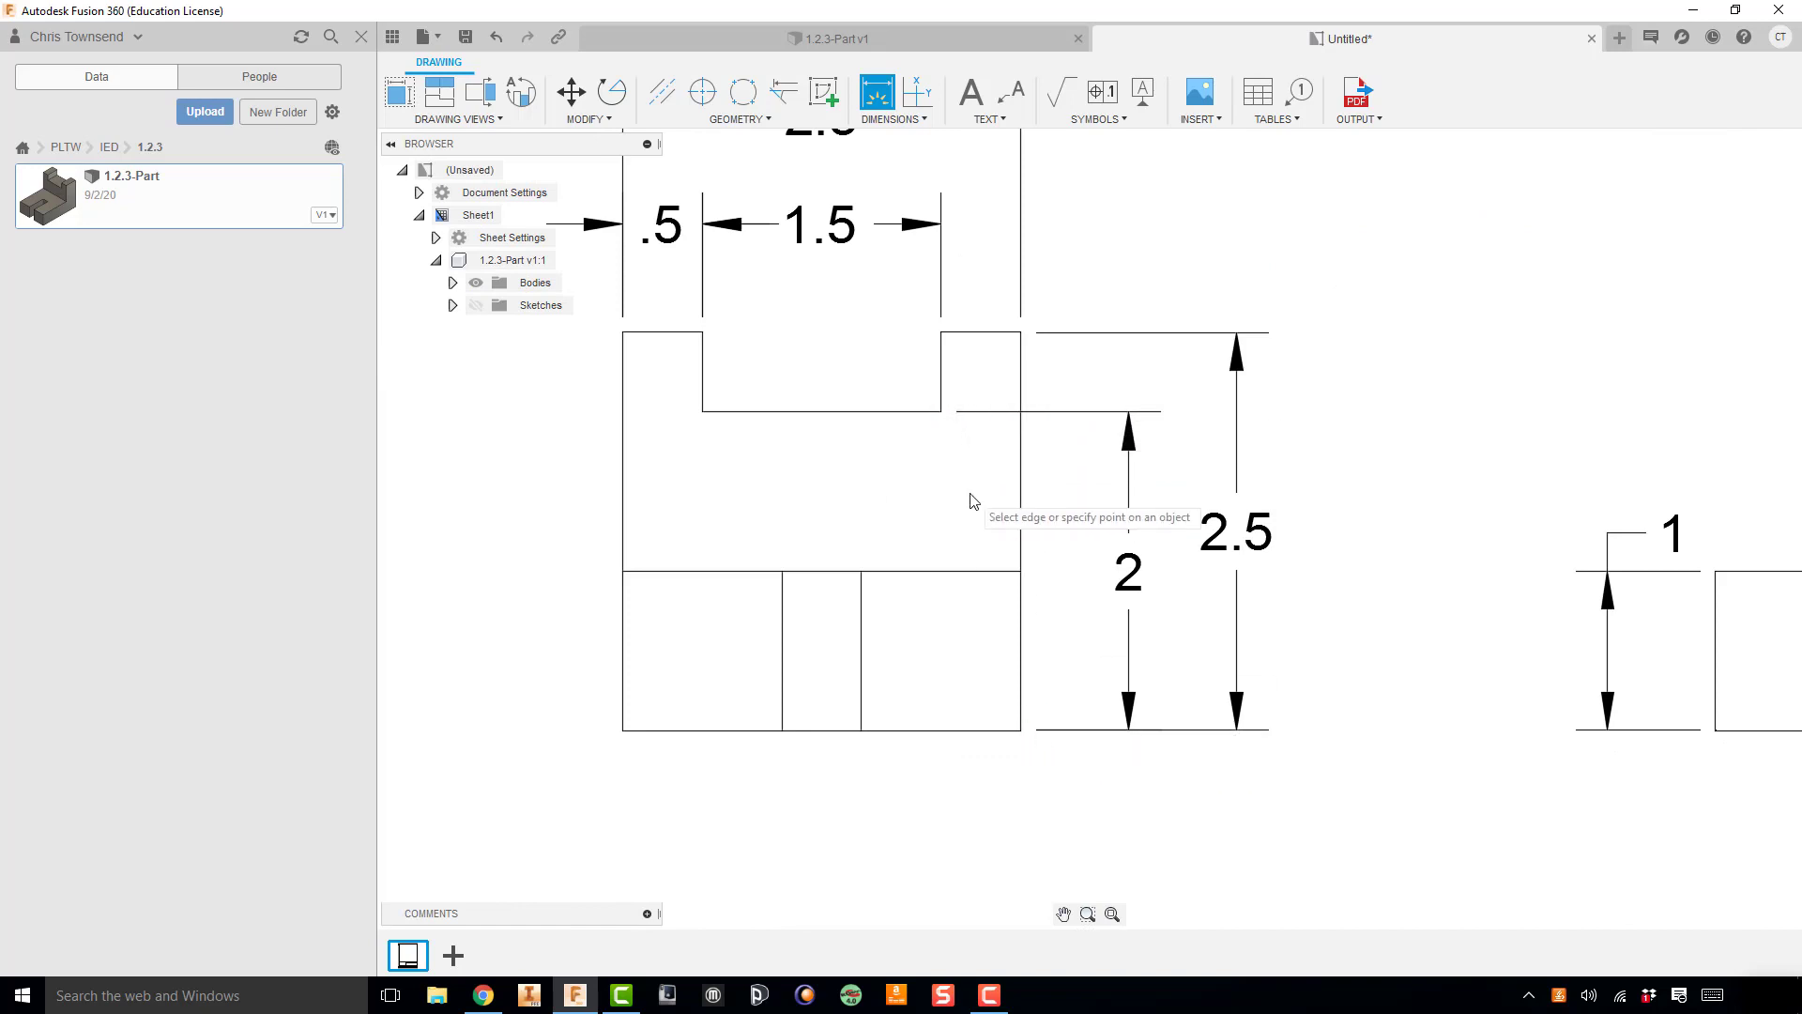
key(Escape)
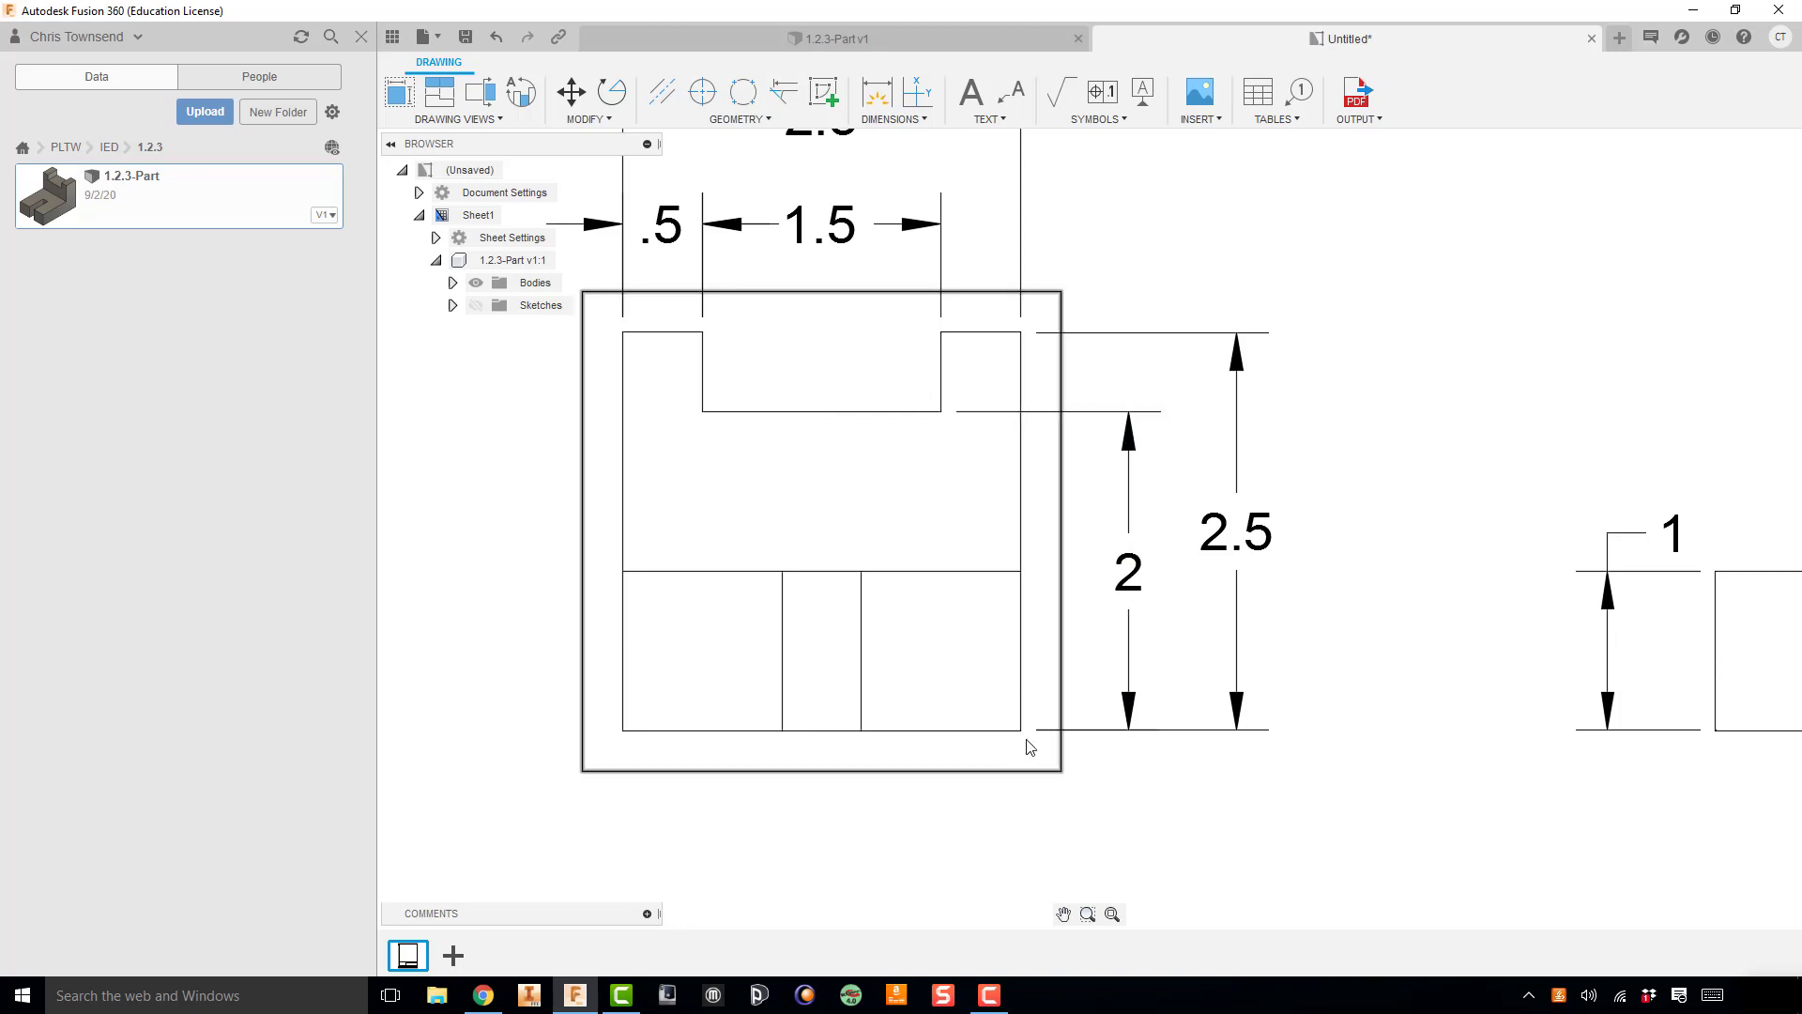
right_click(1132, 584)
click(1086, 560)
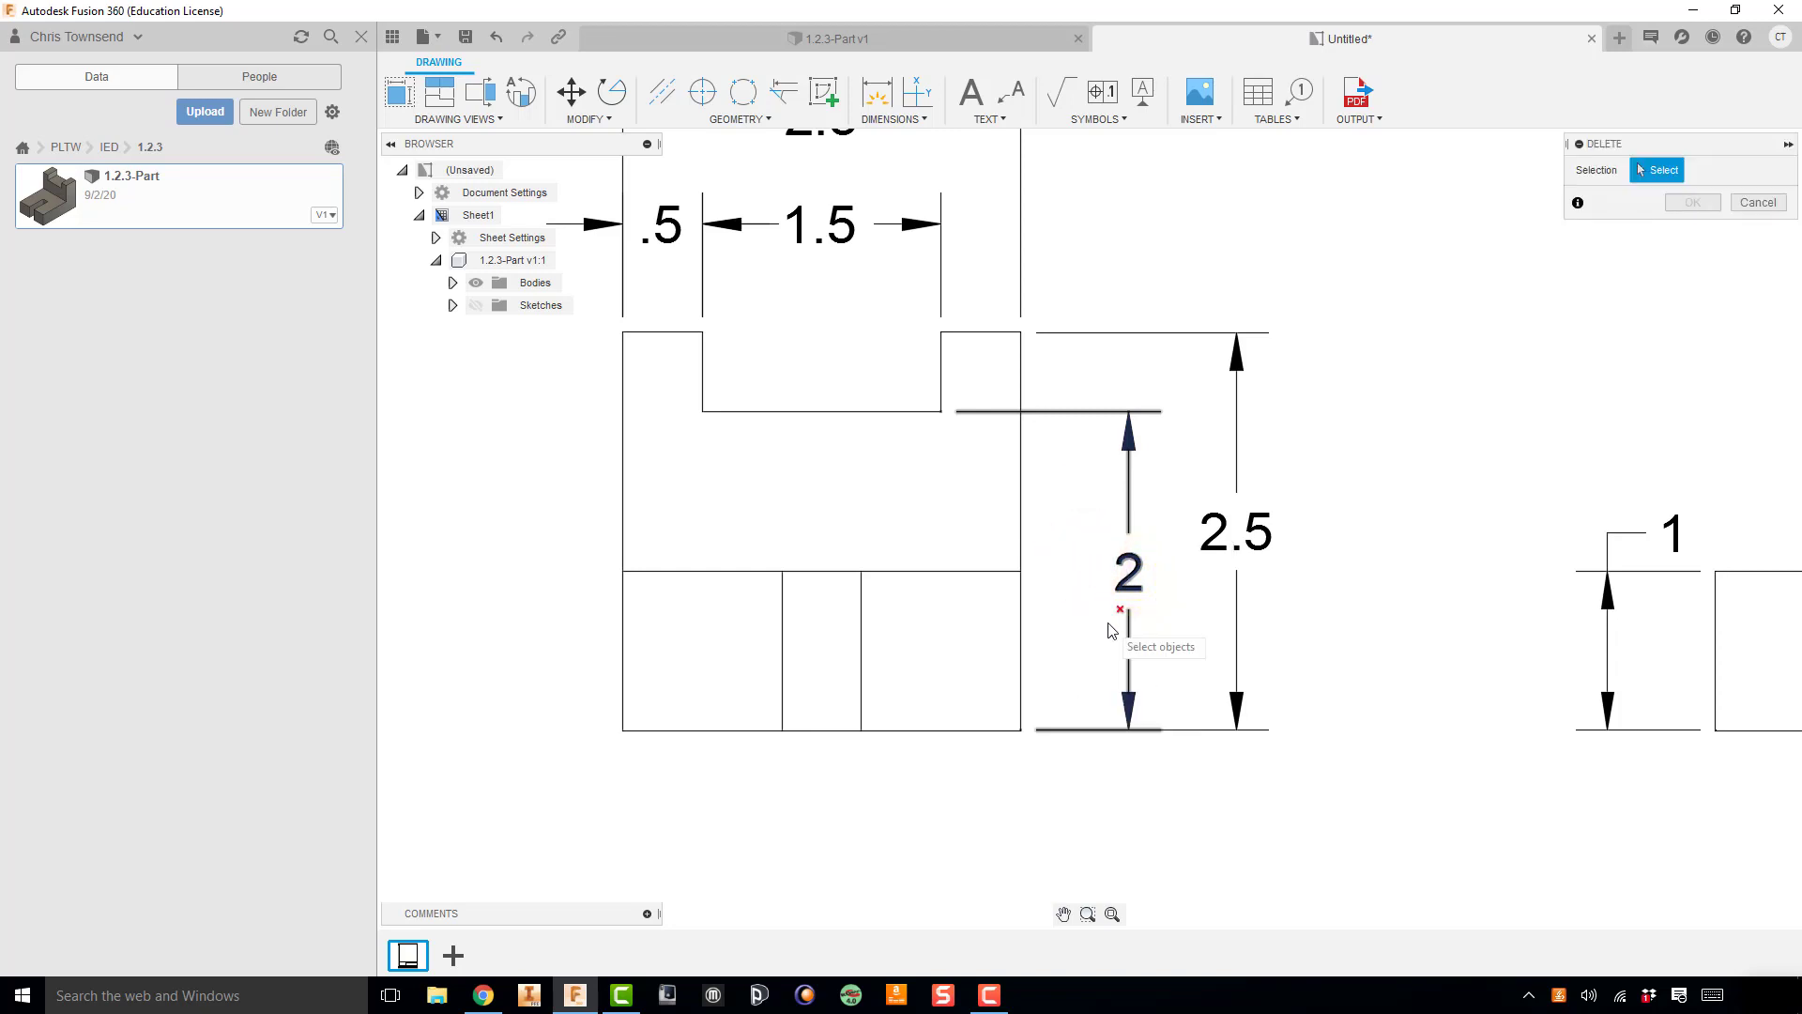
click(1127, 584)
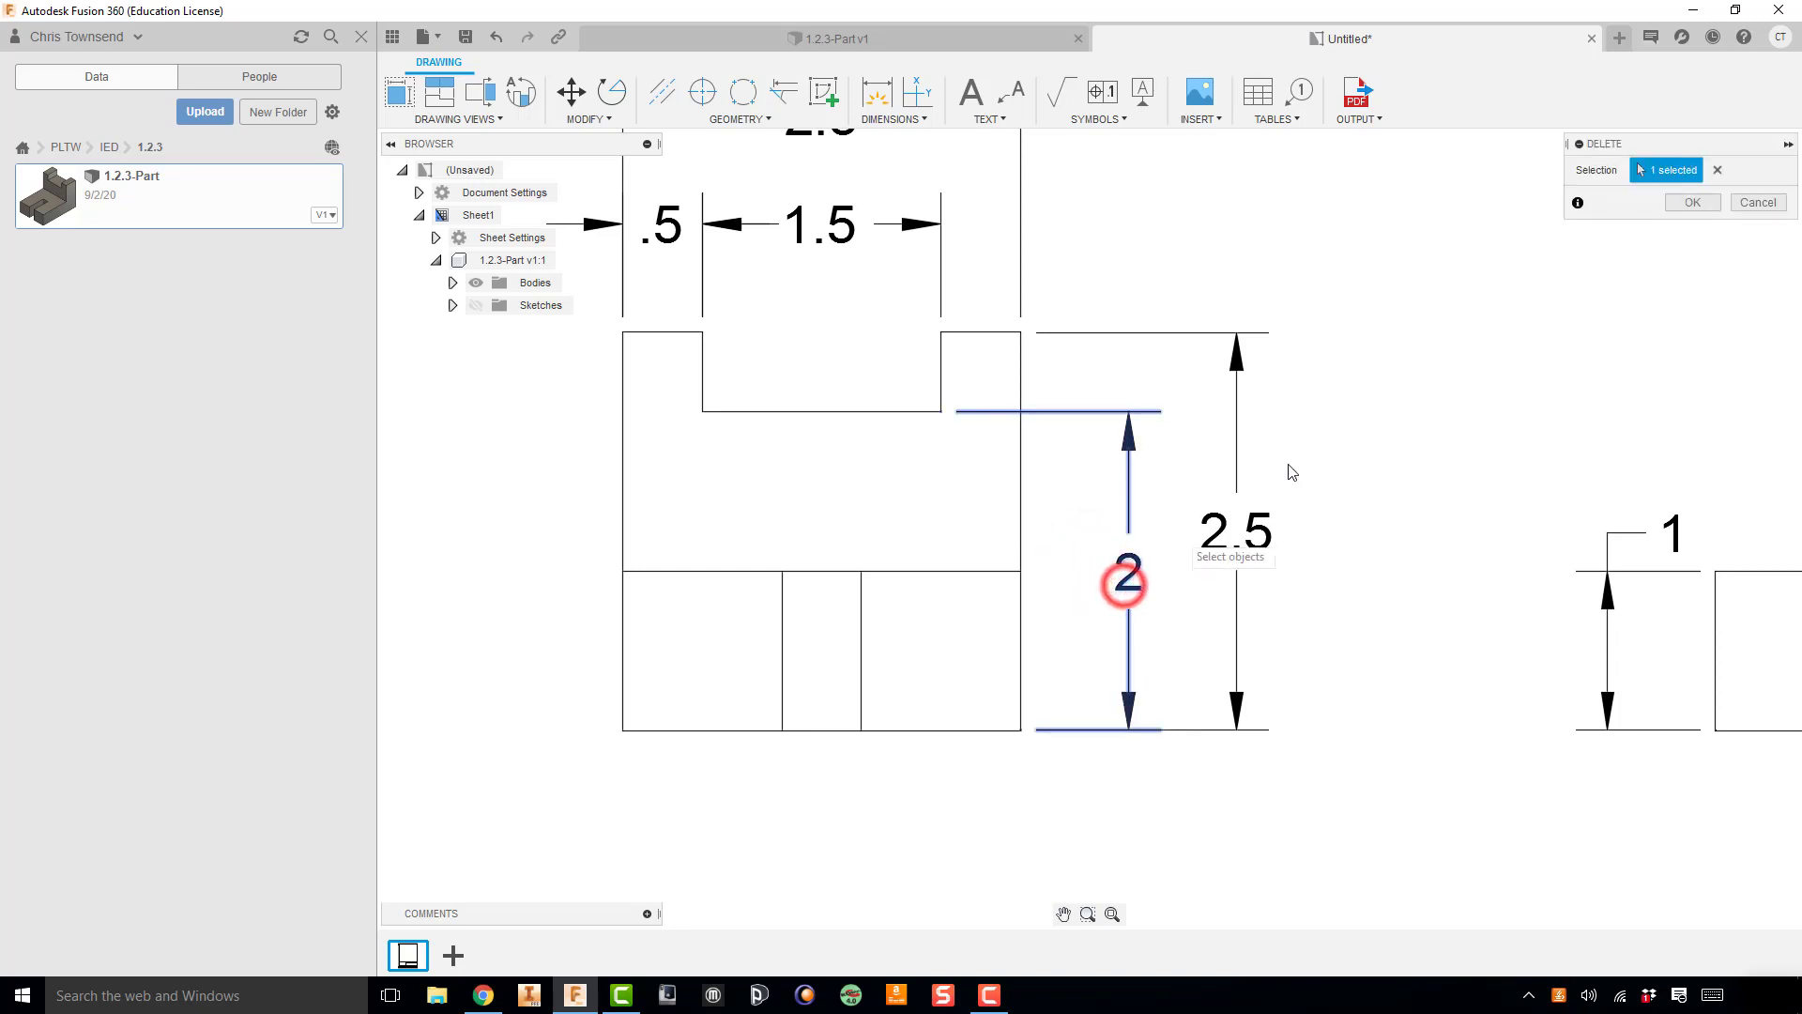
click(1692, 201)
Step: Dimension the notch depth in the front view from the upright's top to the notch floor, placing it beside the view
key(d)
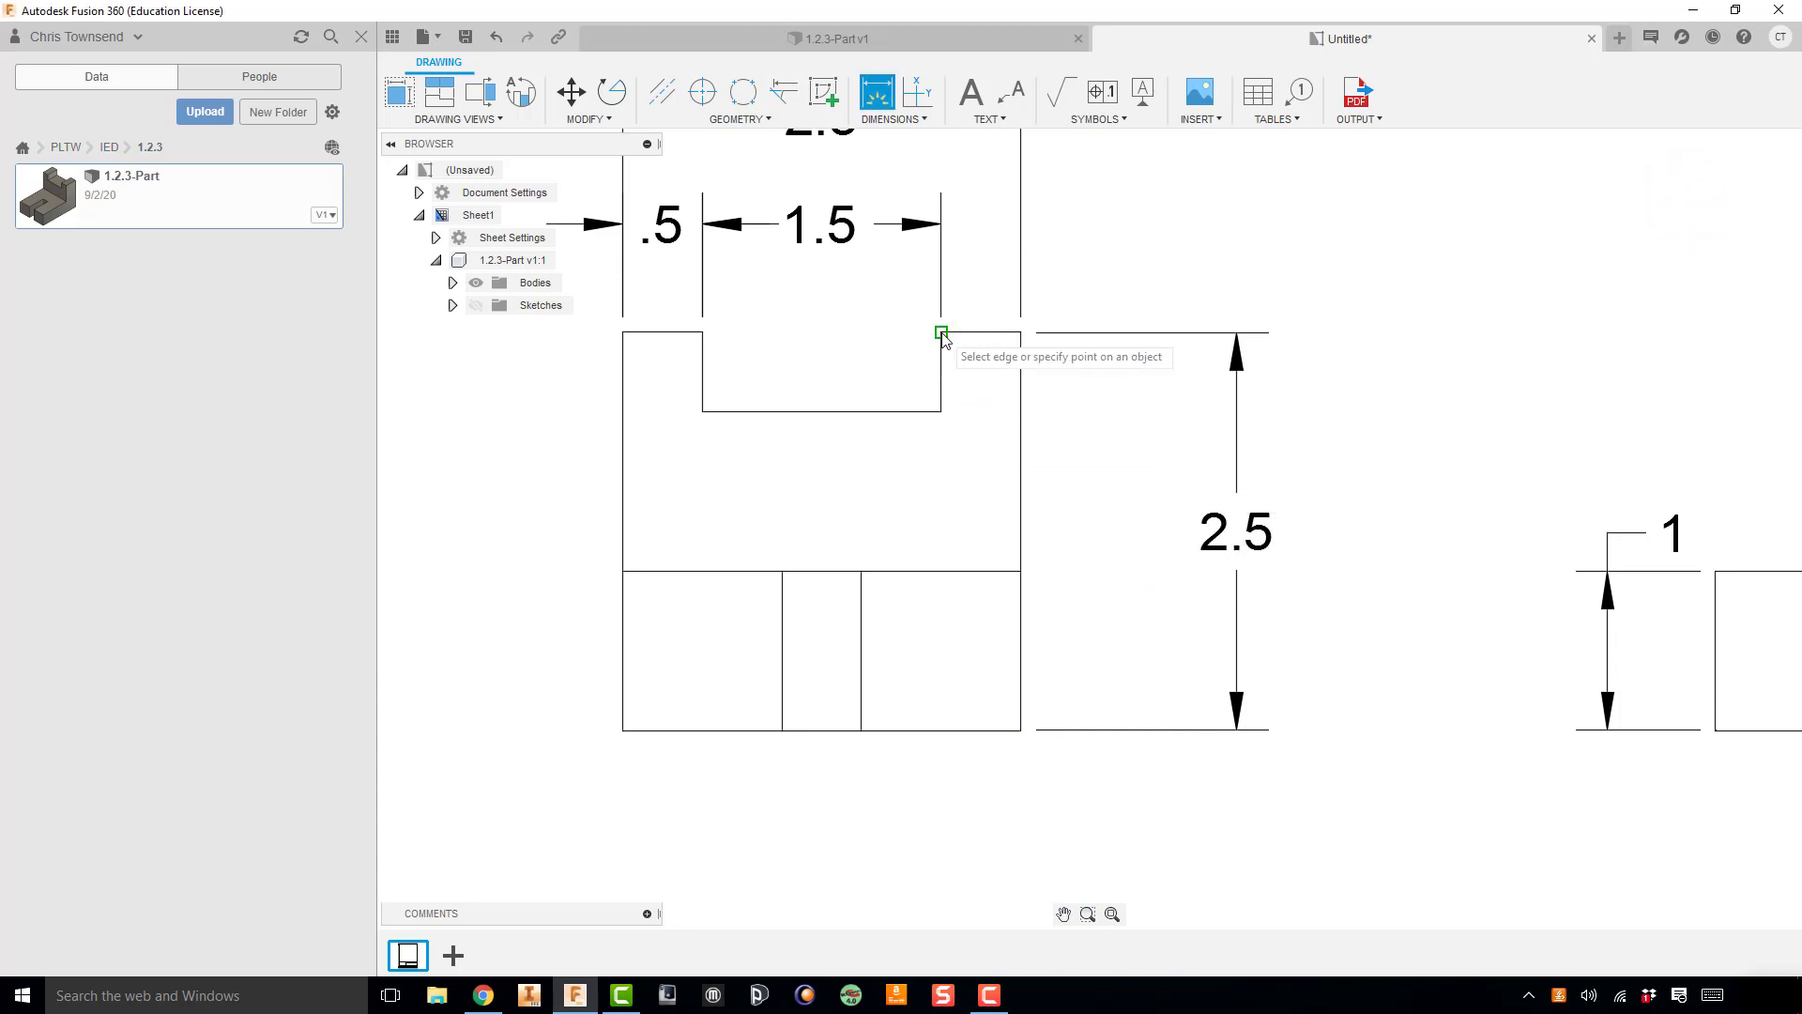
click(942, 412)
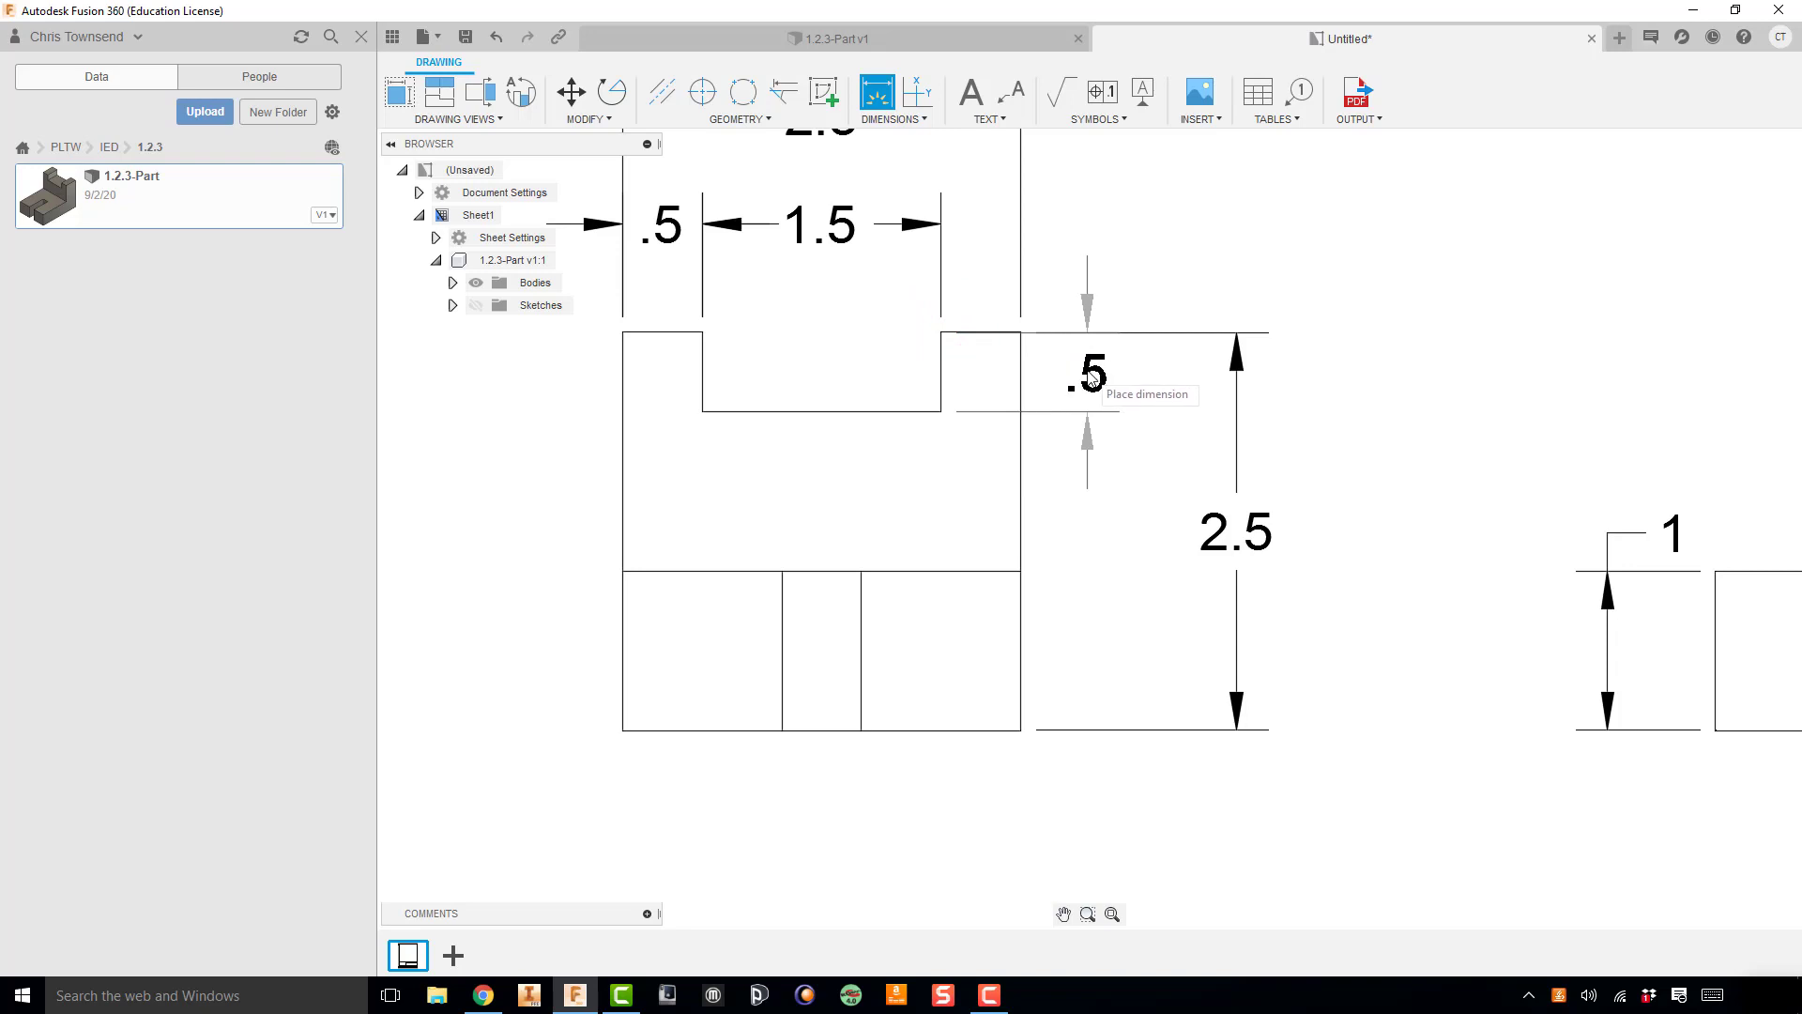
click(1091, 376)
right_click(1143, 370)
click(1199, 373)
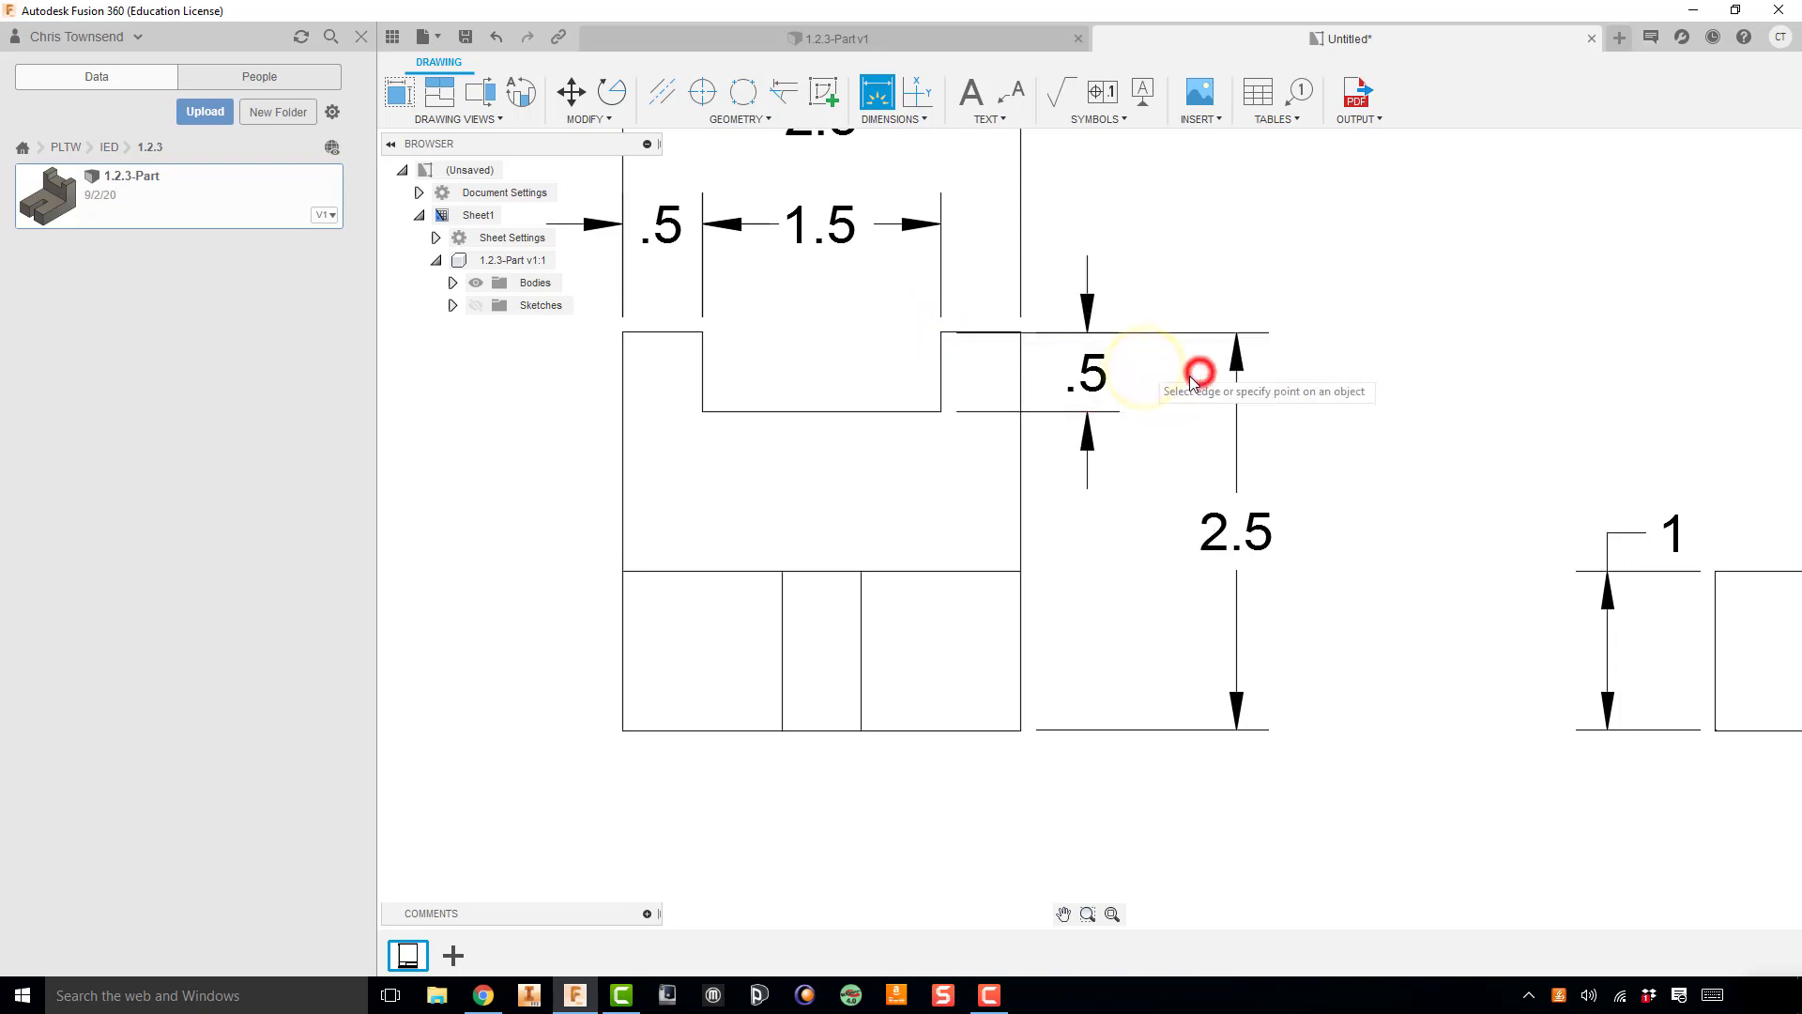
key(Escape)
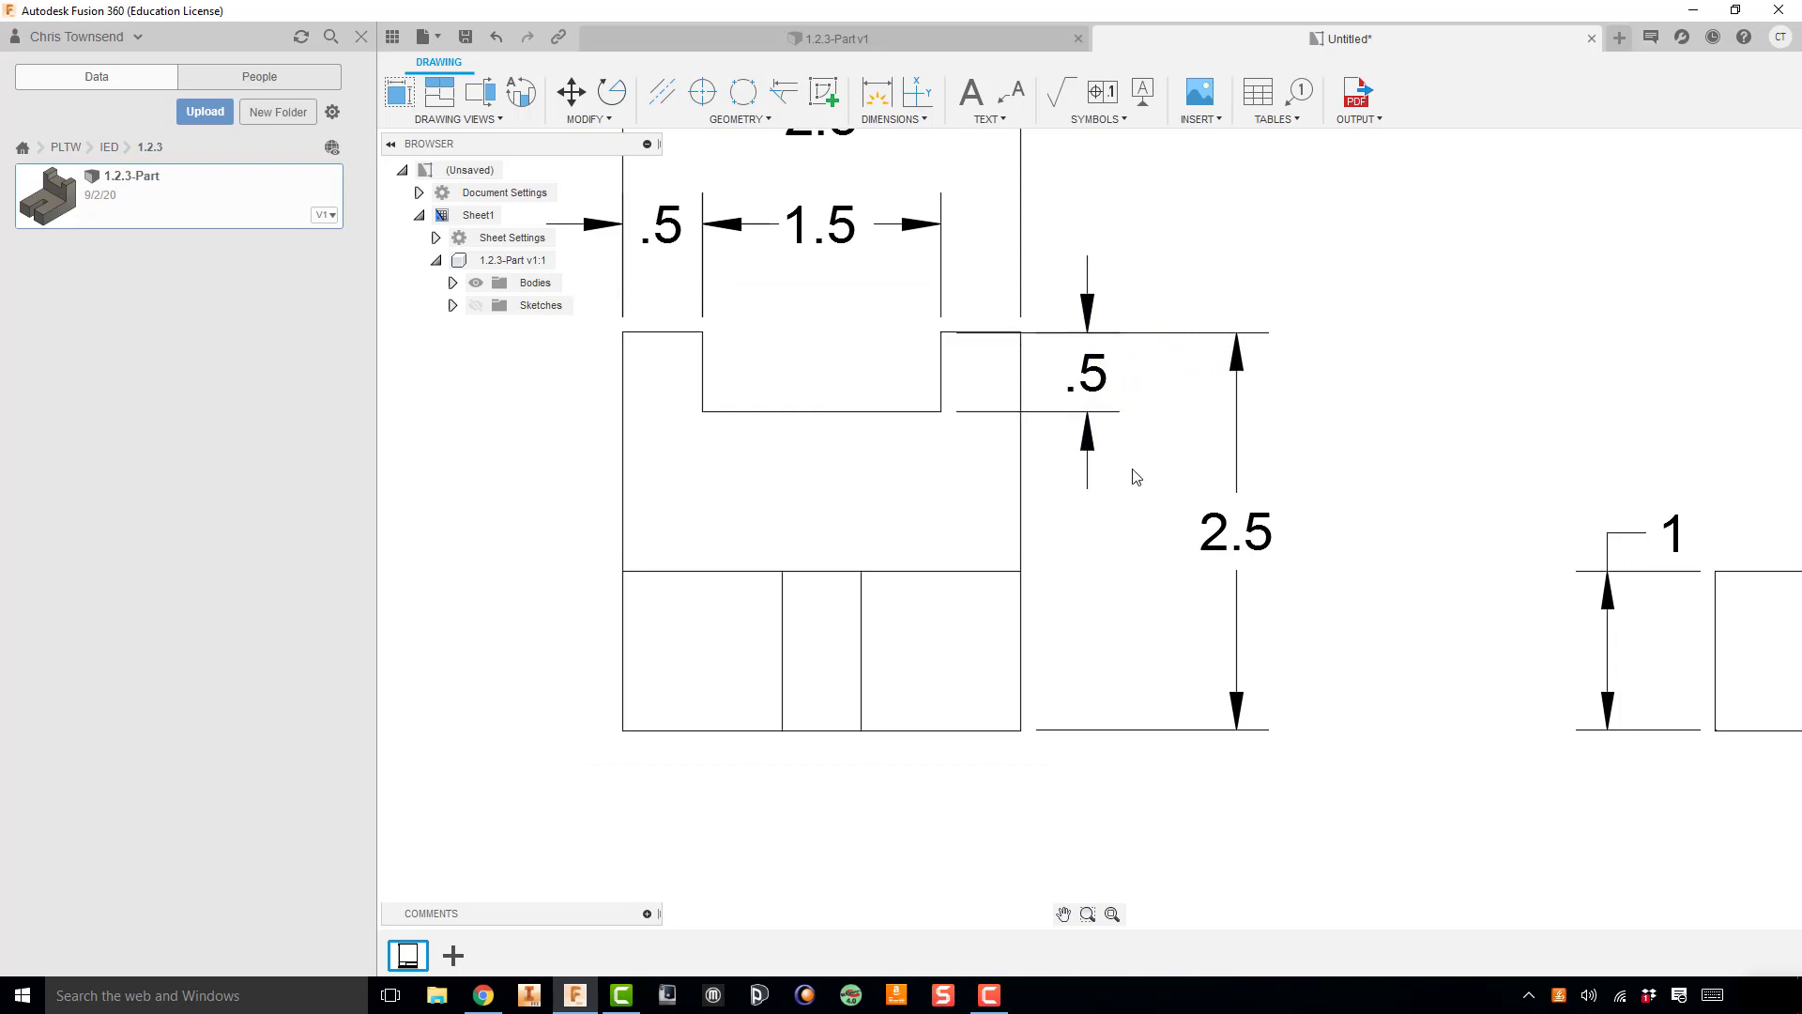
Step: Delete the notch-depth dimension beside the front view
right_click(1092, 374)
click(1054, 334)
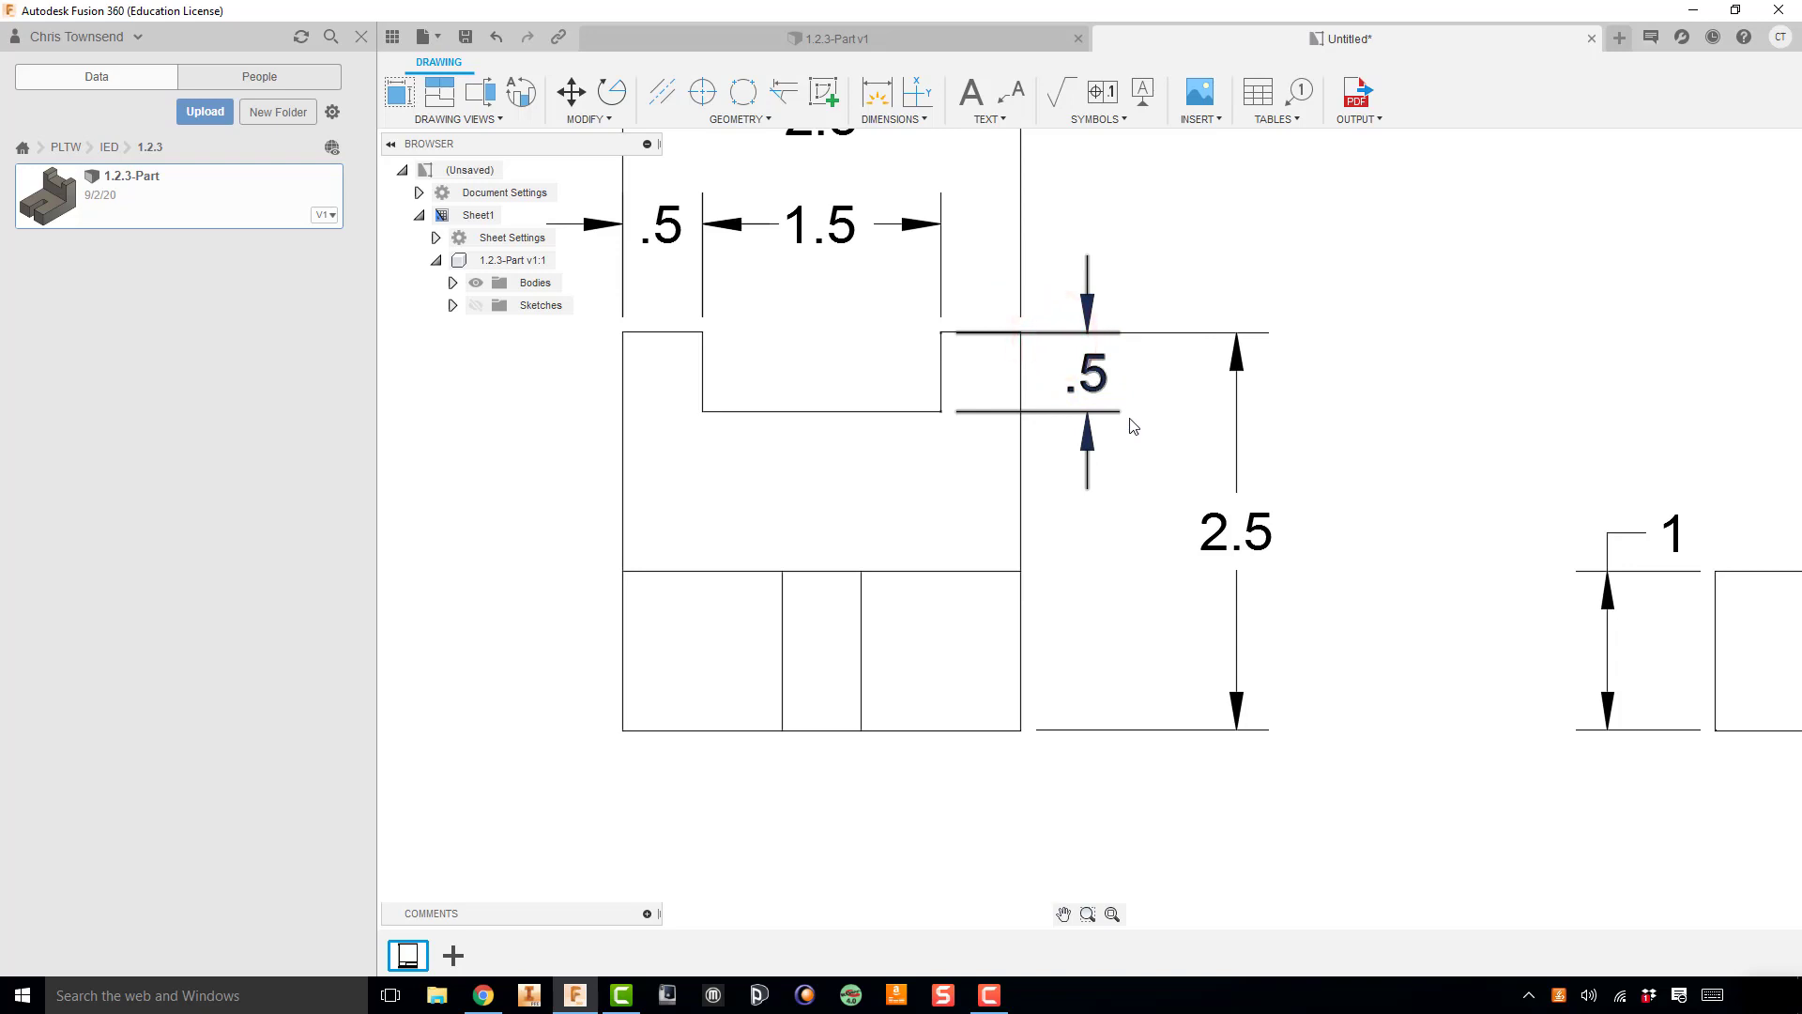
click(1086, 362)
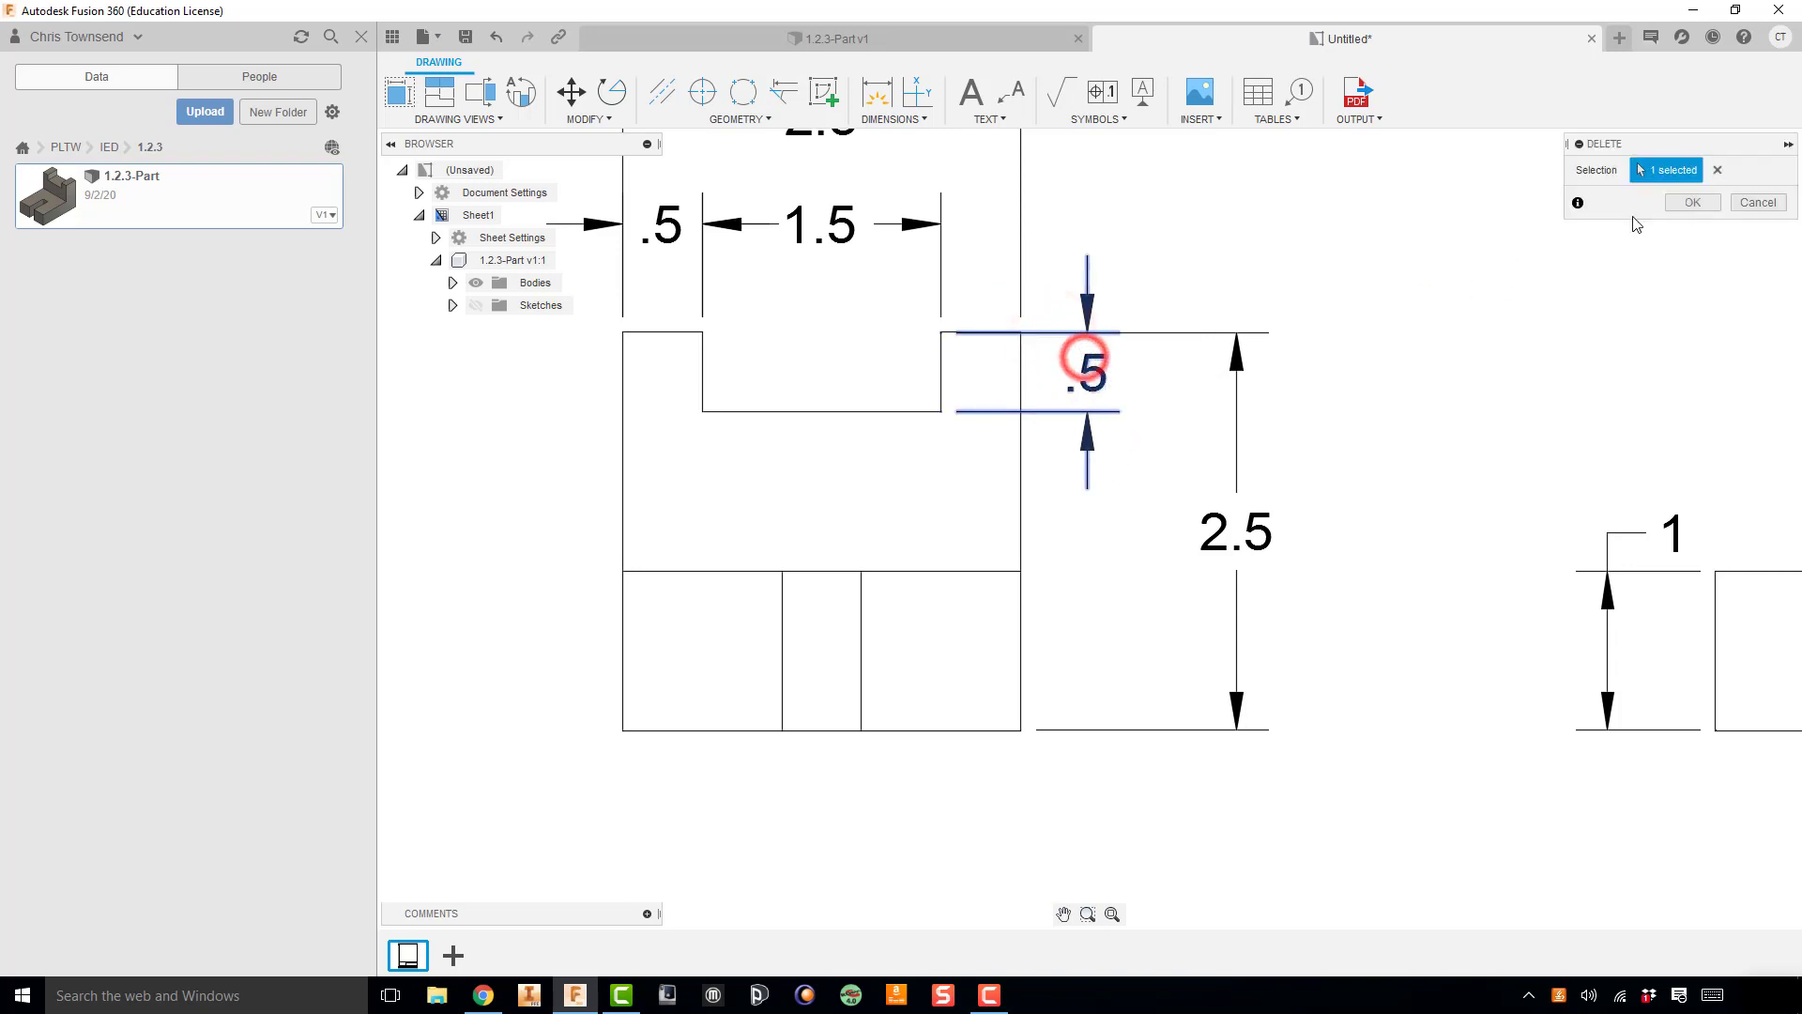
click(1695, 203)
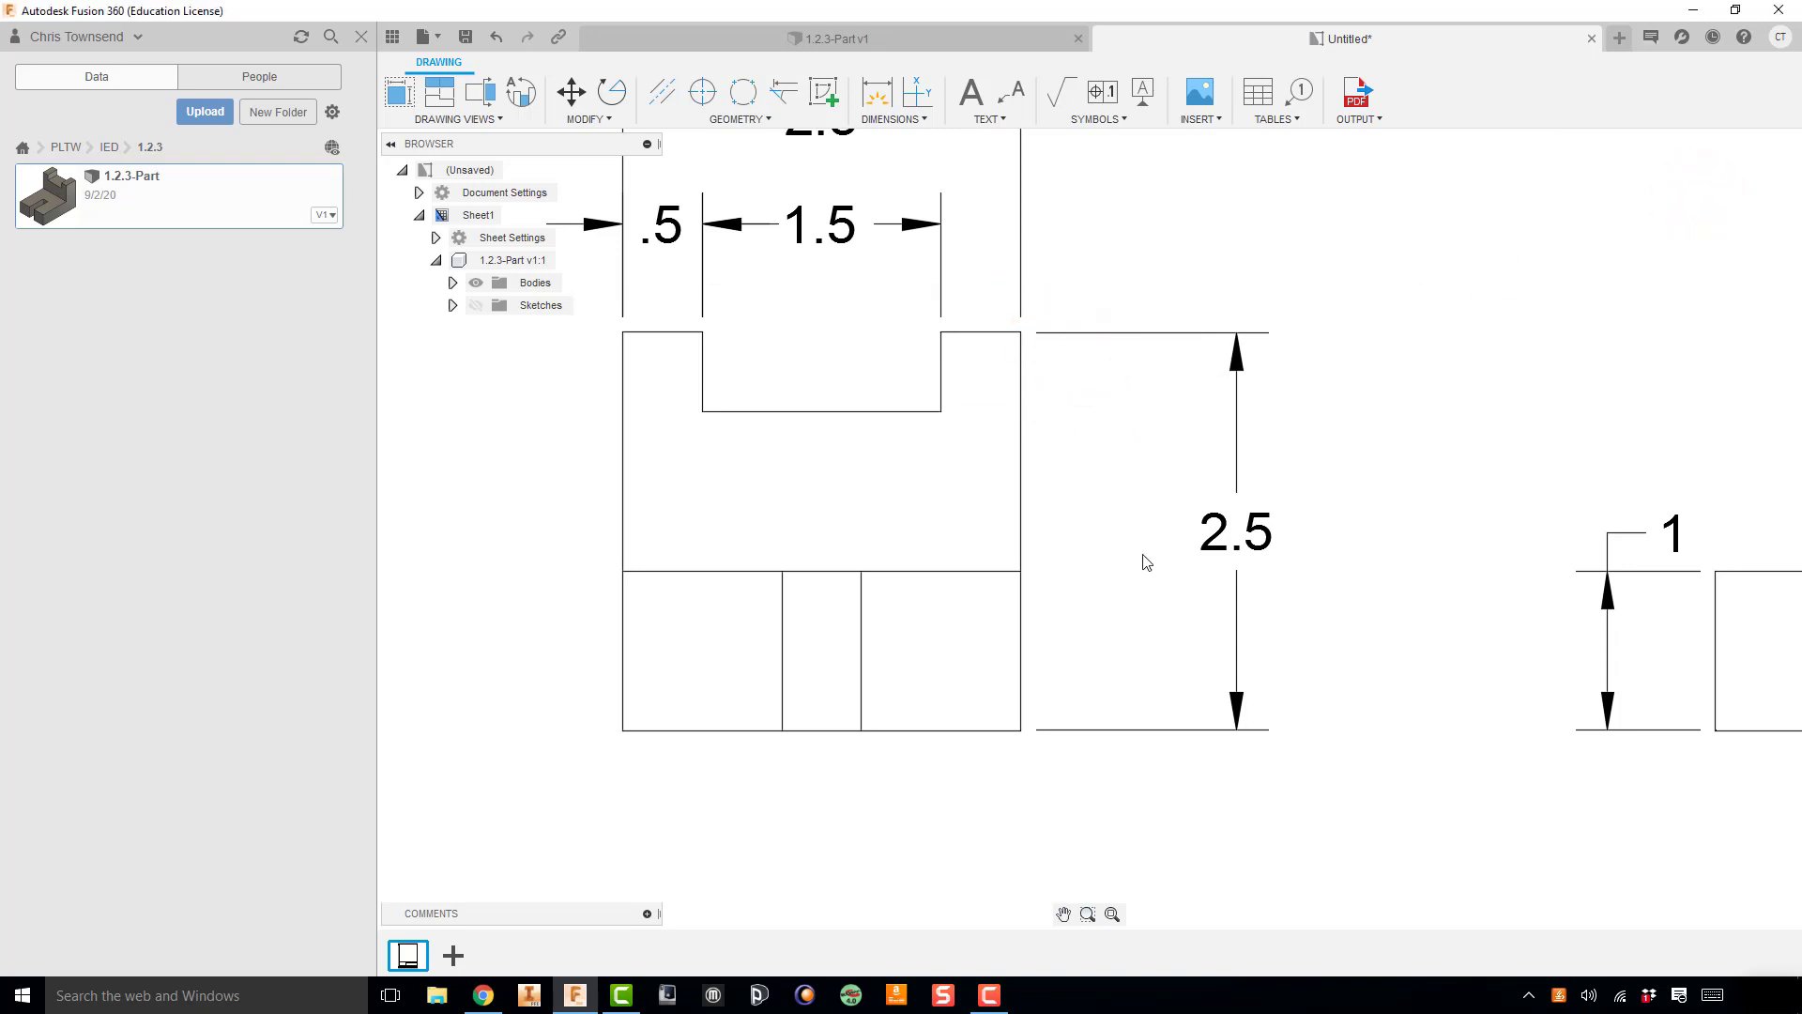
Step: Dimension the notch floor's height above the bottom edge again, between the front view and its overall height dimension
key(d)
click(1020, 731)
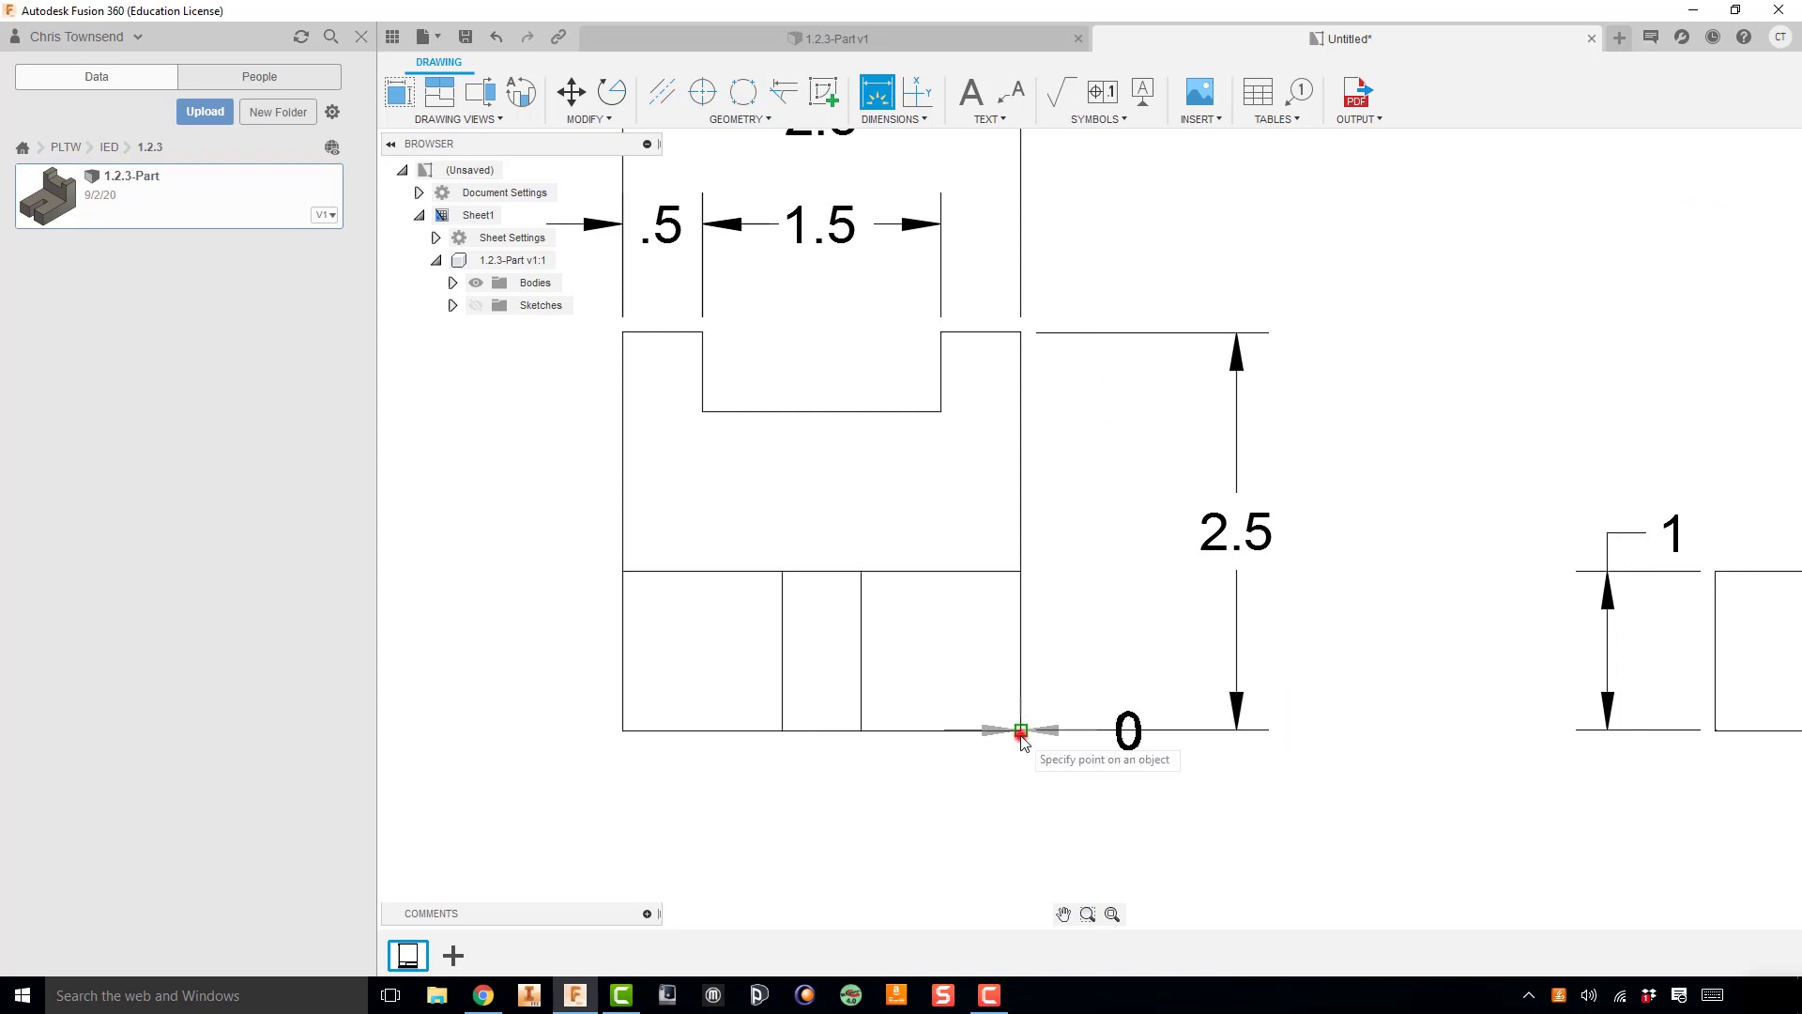
click(942, 412)
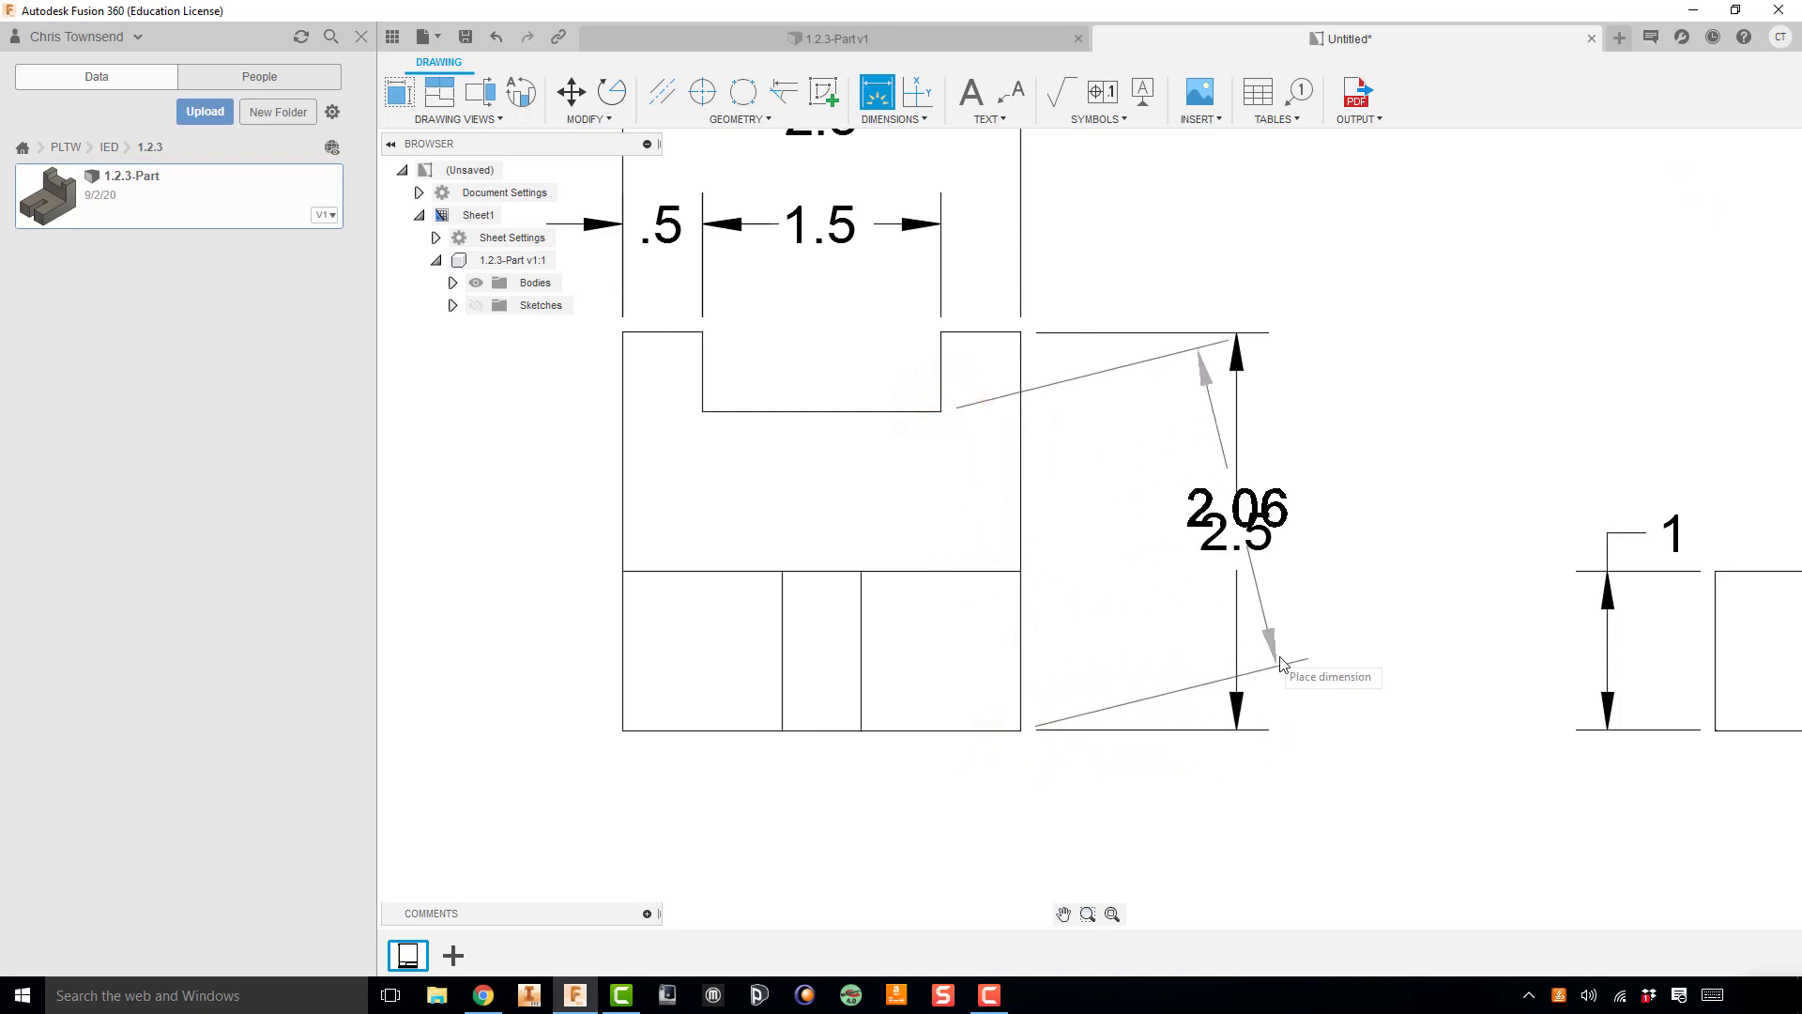
click(1141, 764)
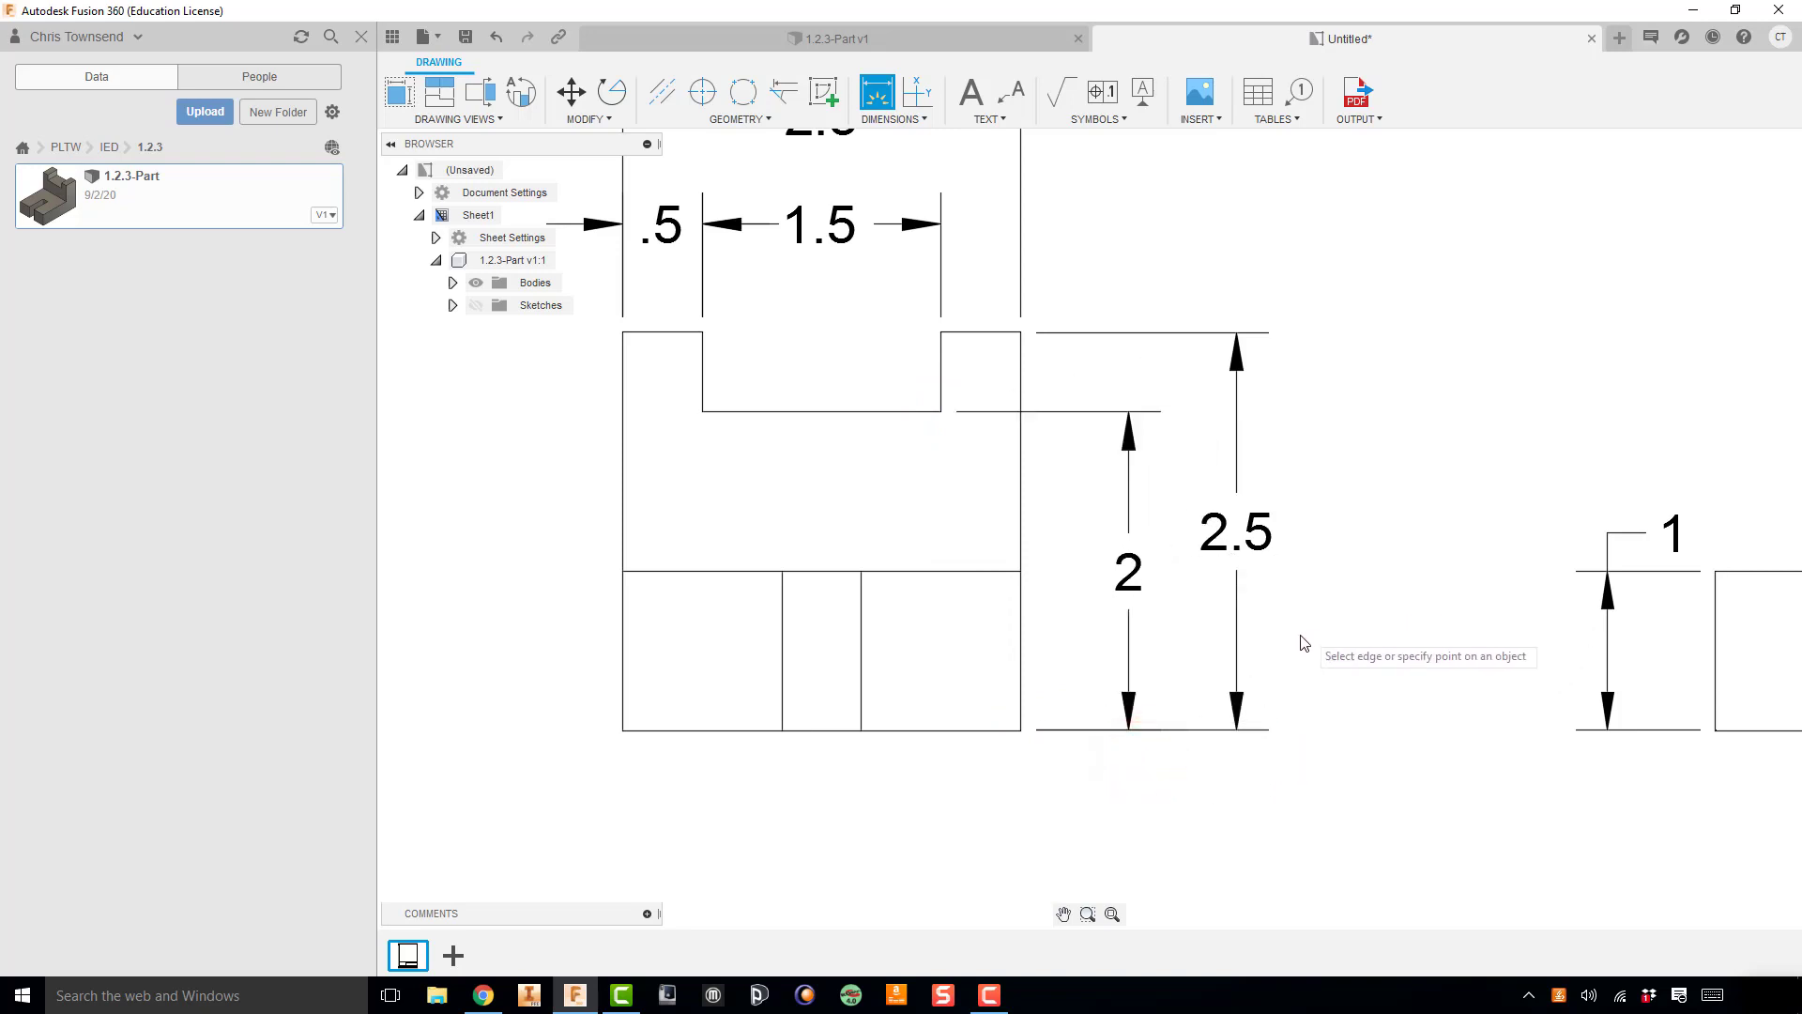
Step: Dimension the right view's overall depth above the view, and the upright's thickness between that dimension and the view
scroll(1304, 643, down, 5)
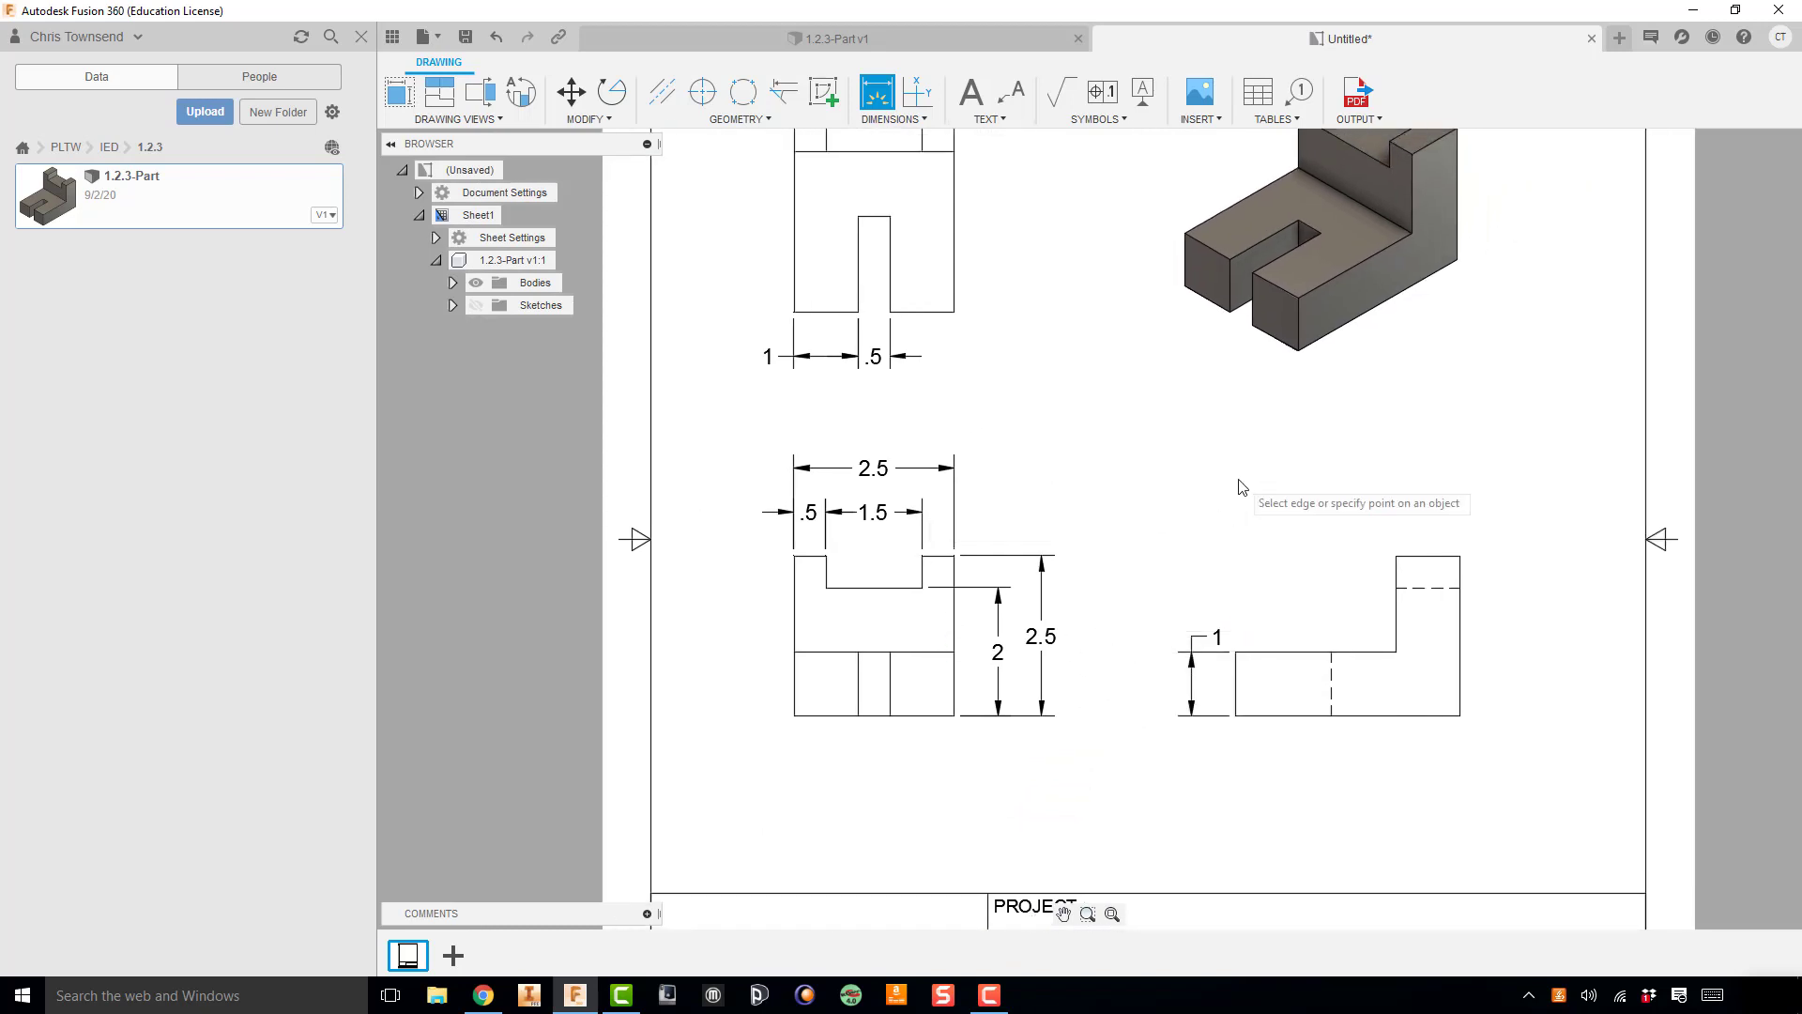
middle_drag(1106, 581, 1029, 710)
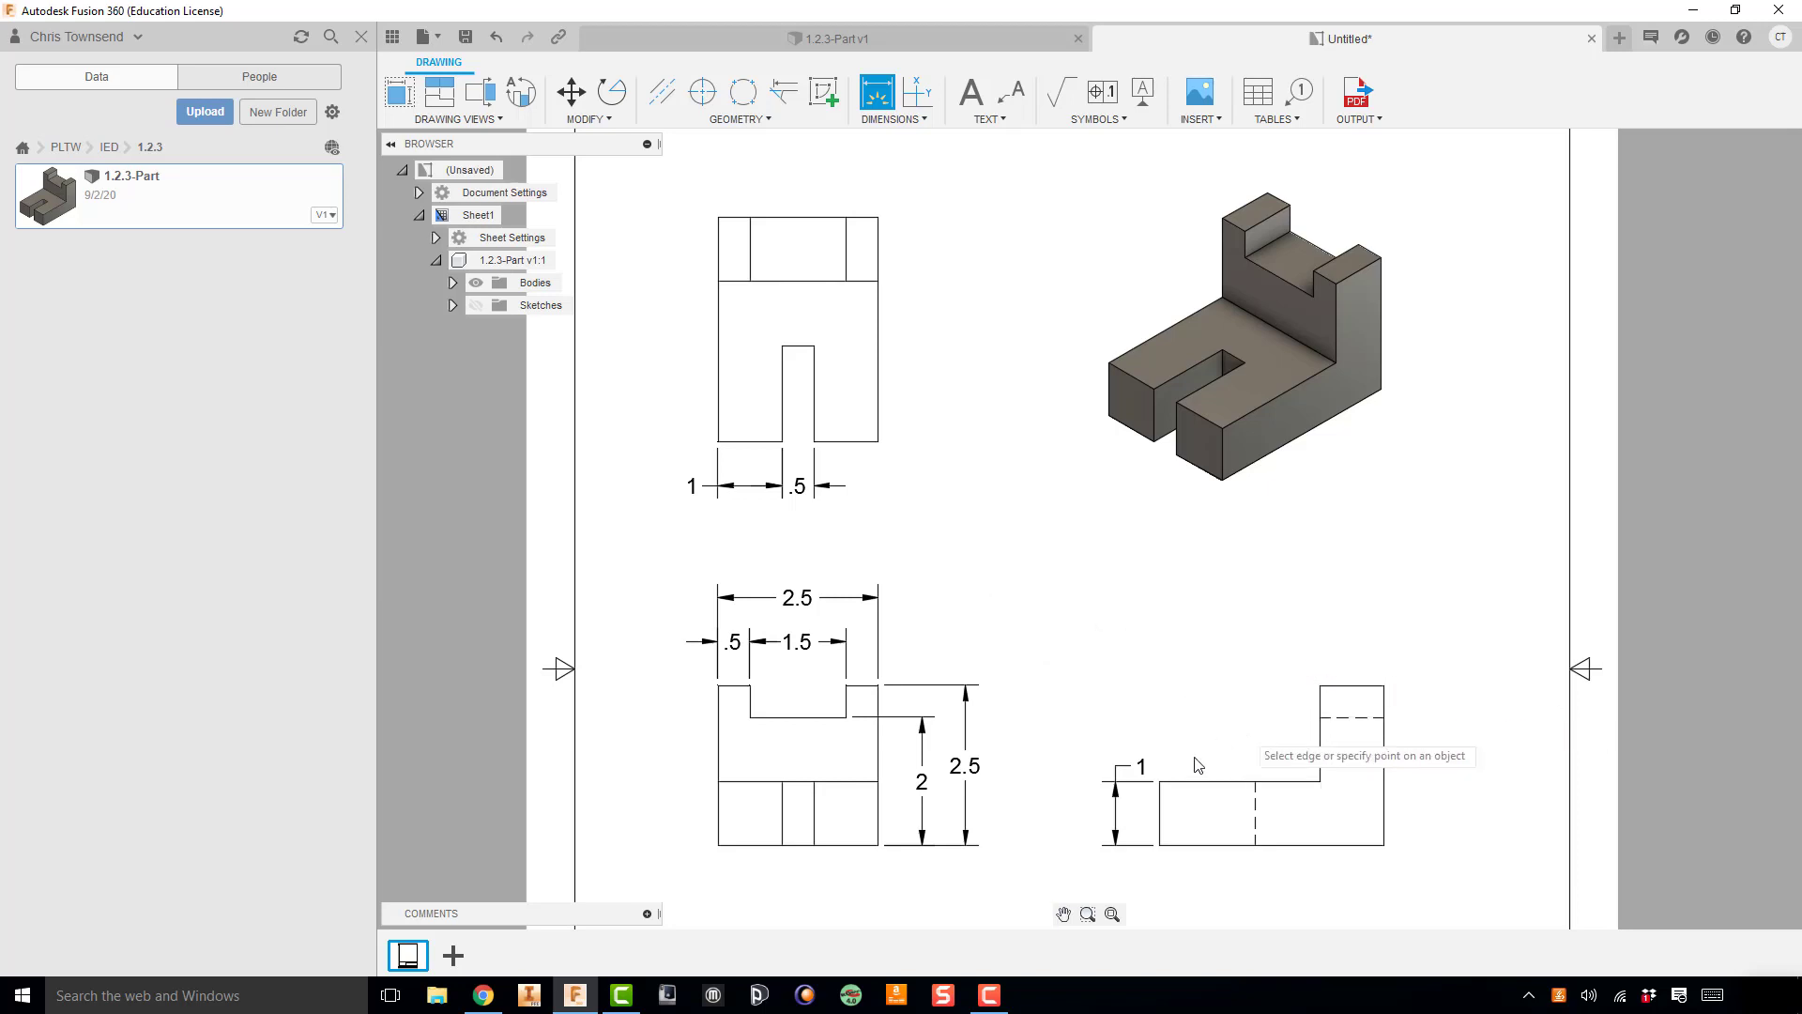
click(1160, 782)
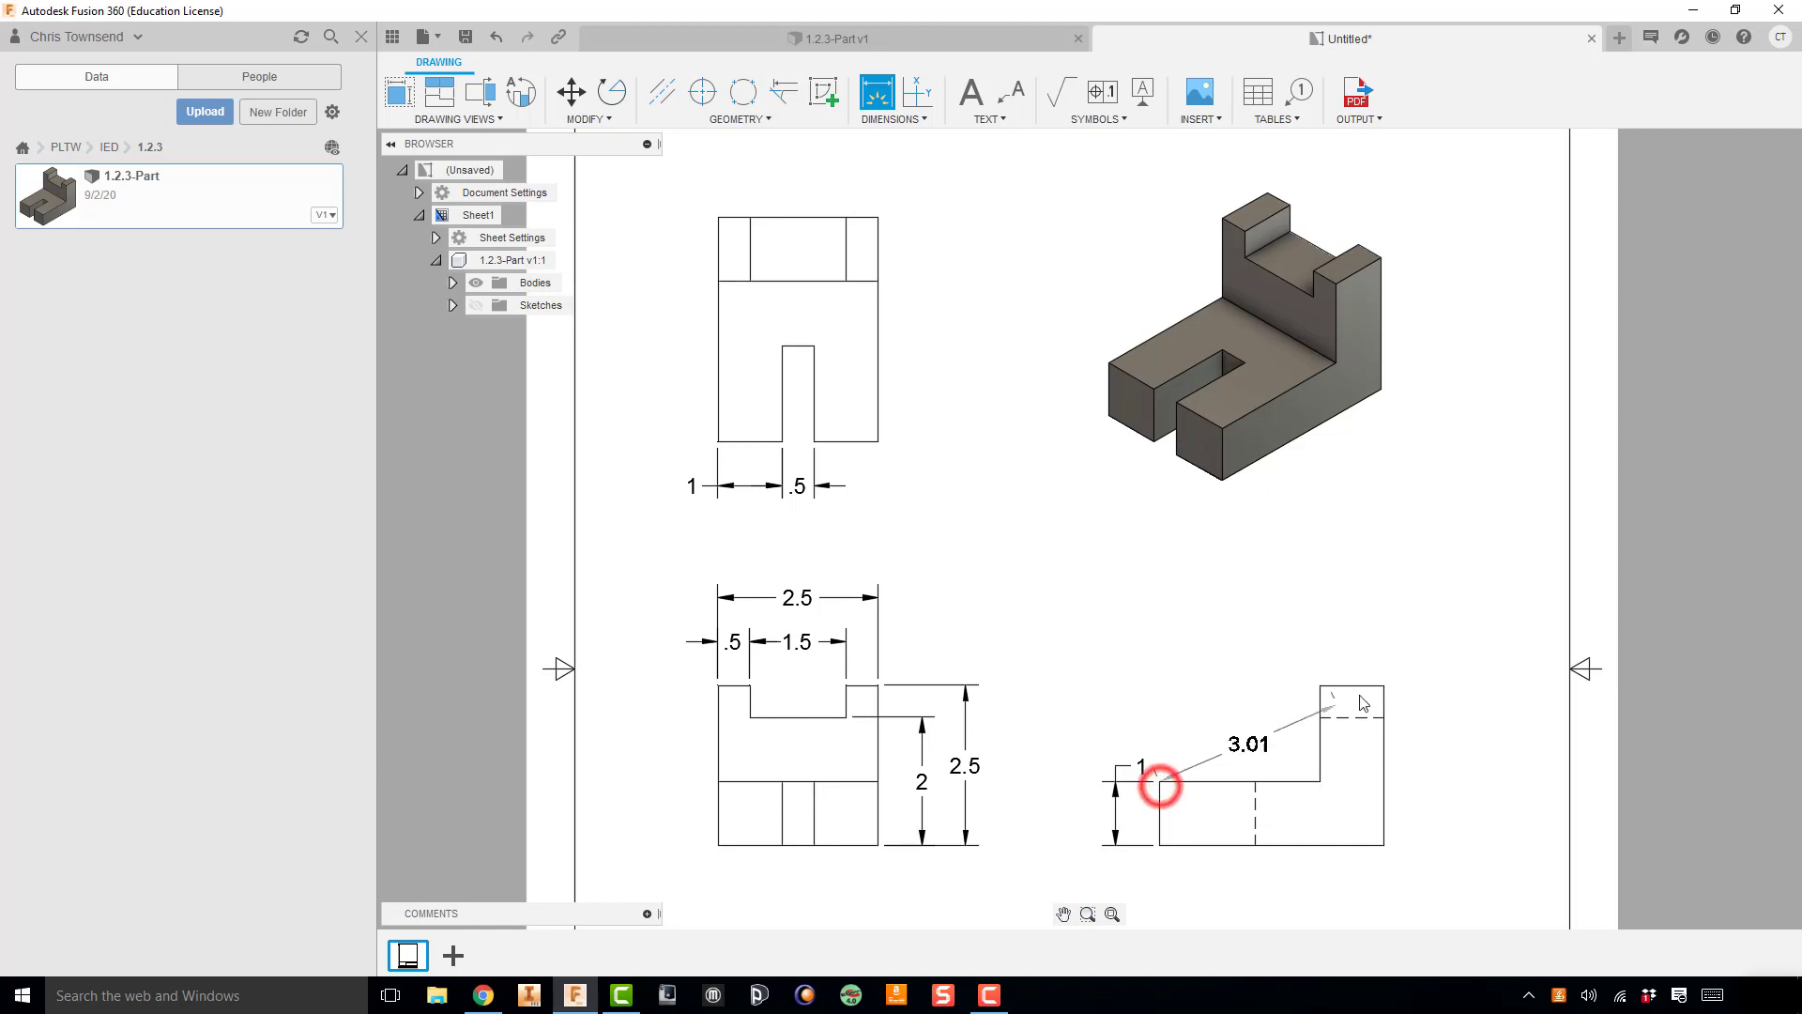
click(1384, 686)
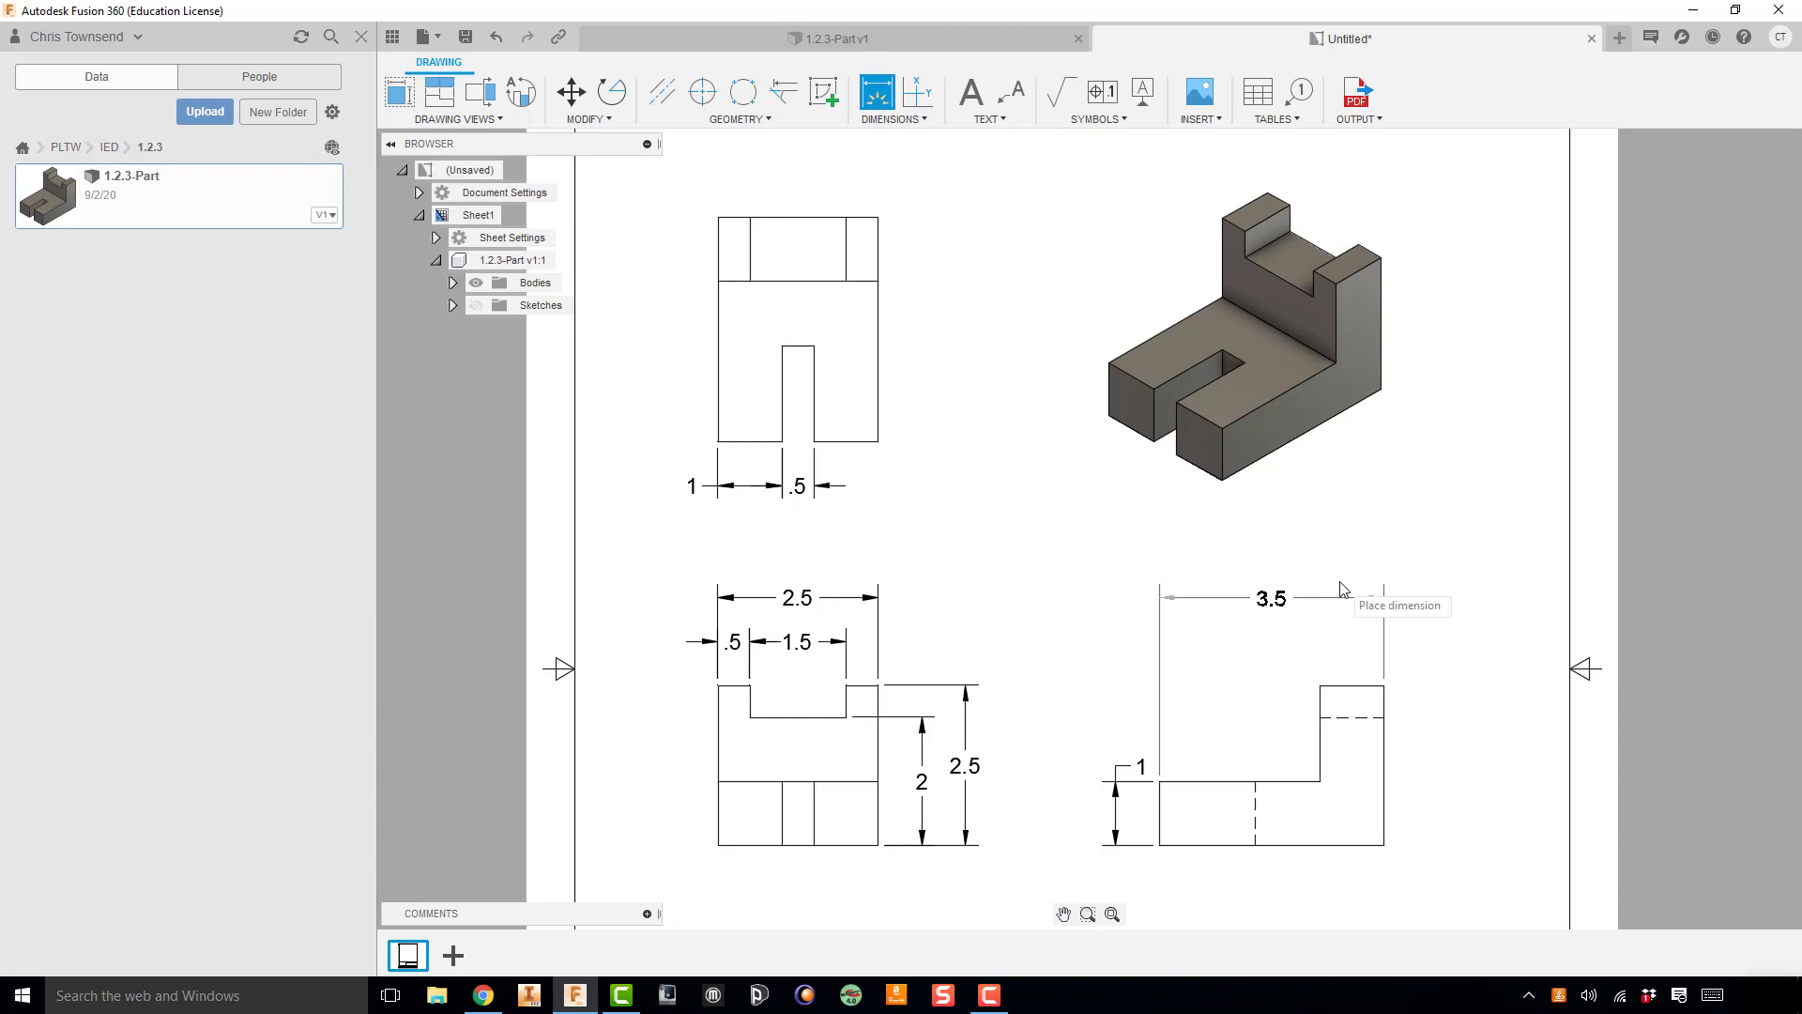
click(1342, 586)
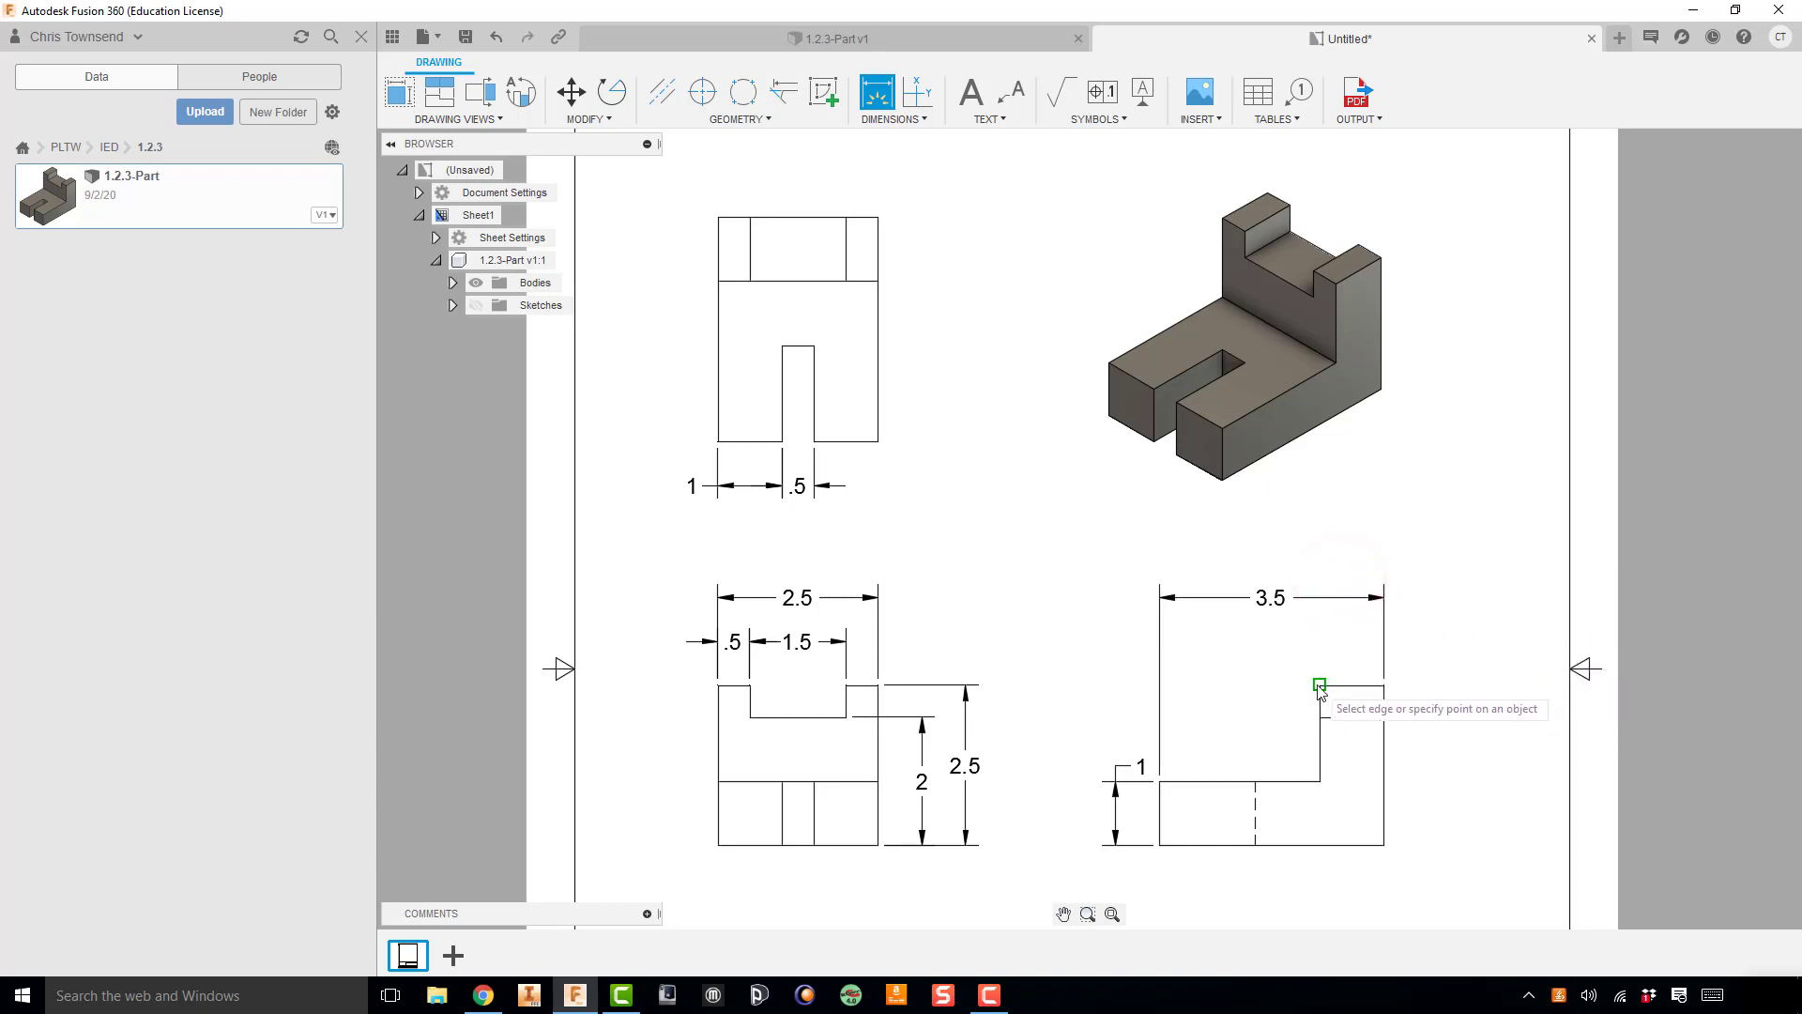
click(1384, 686)
click(1359, 658)
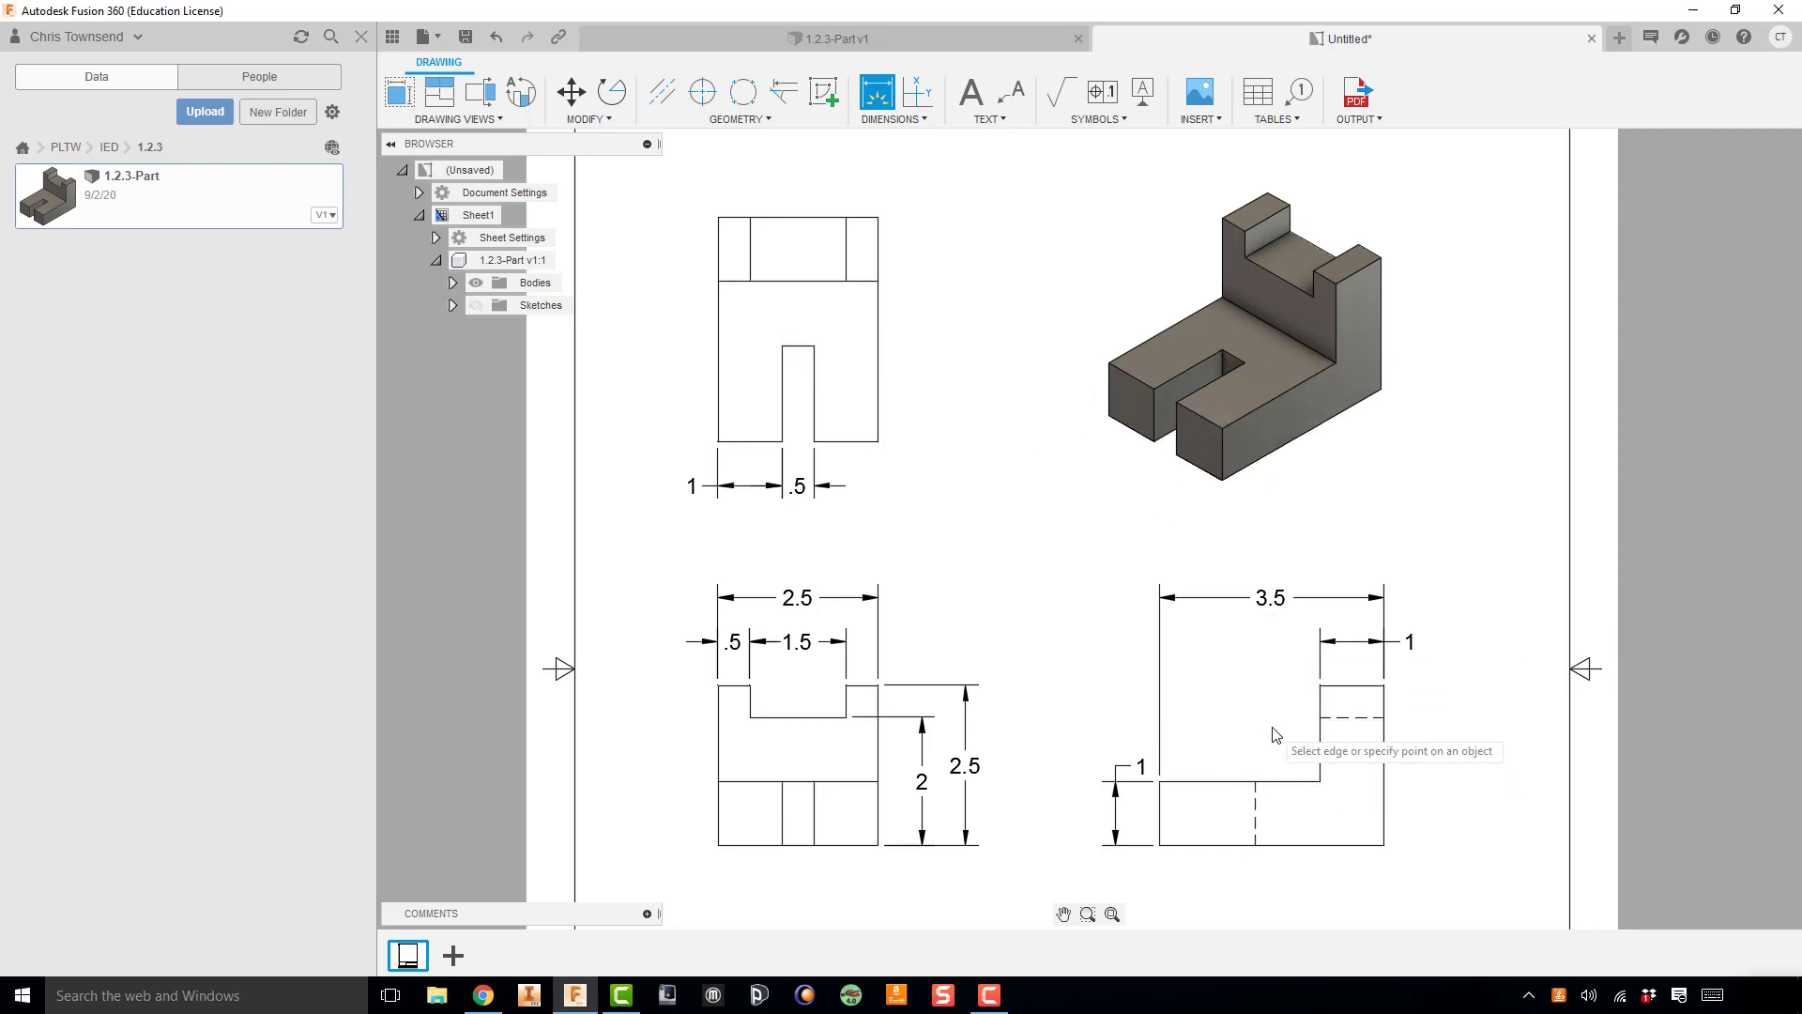
Step: Dimension the slot's depth in the top view from its closed end to the front edge, placing it right of the view
click(1257, 803)
key(Escape)
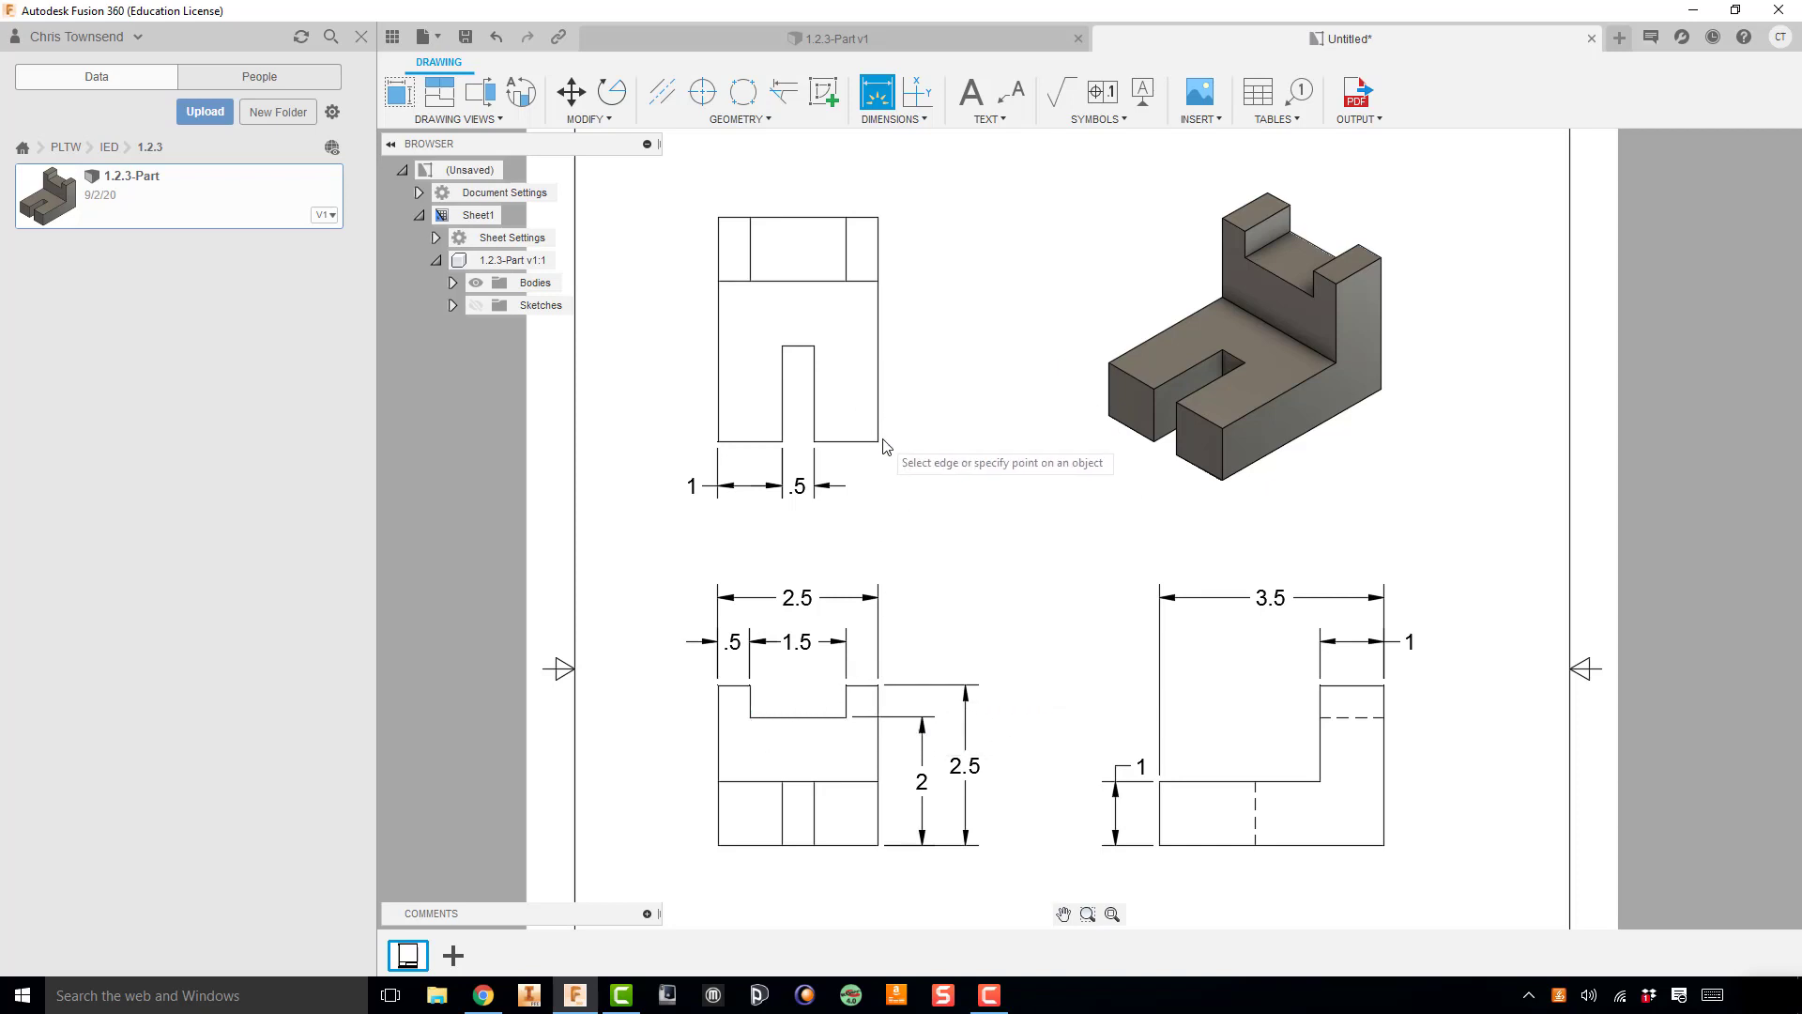
click(817, 349)
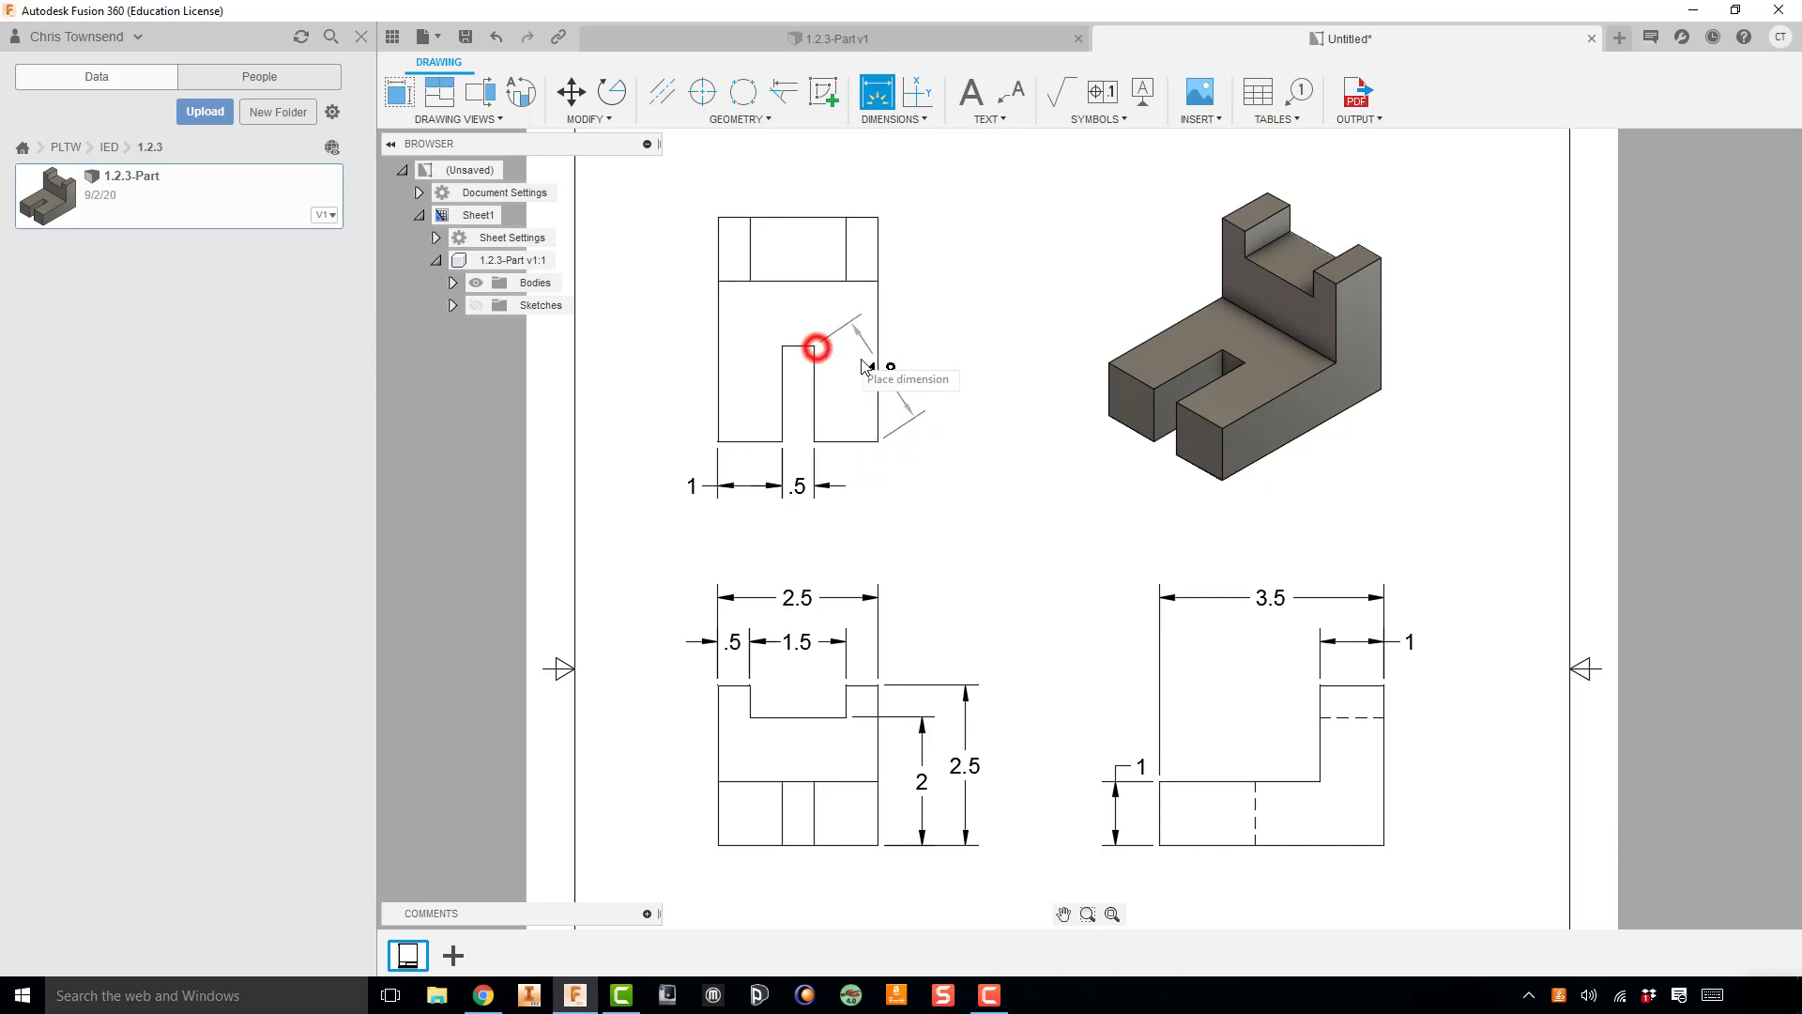
click(953, 424)
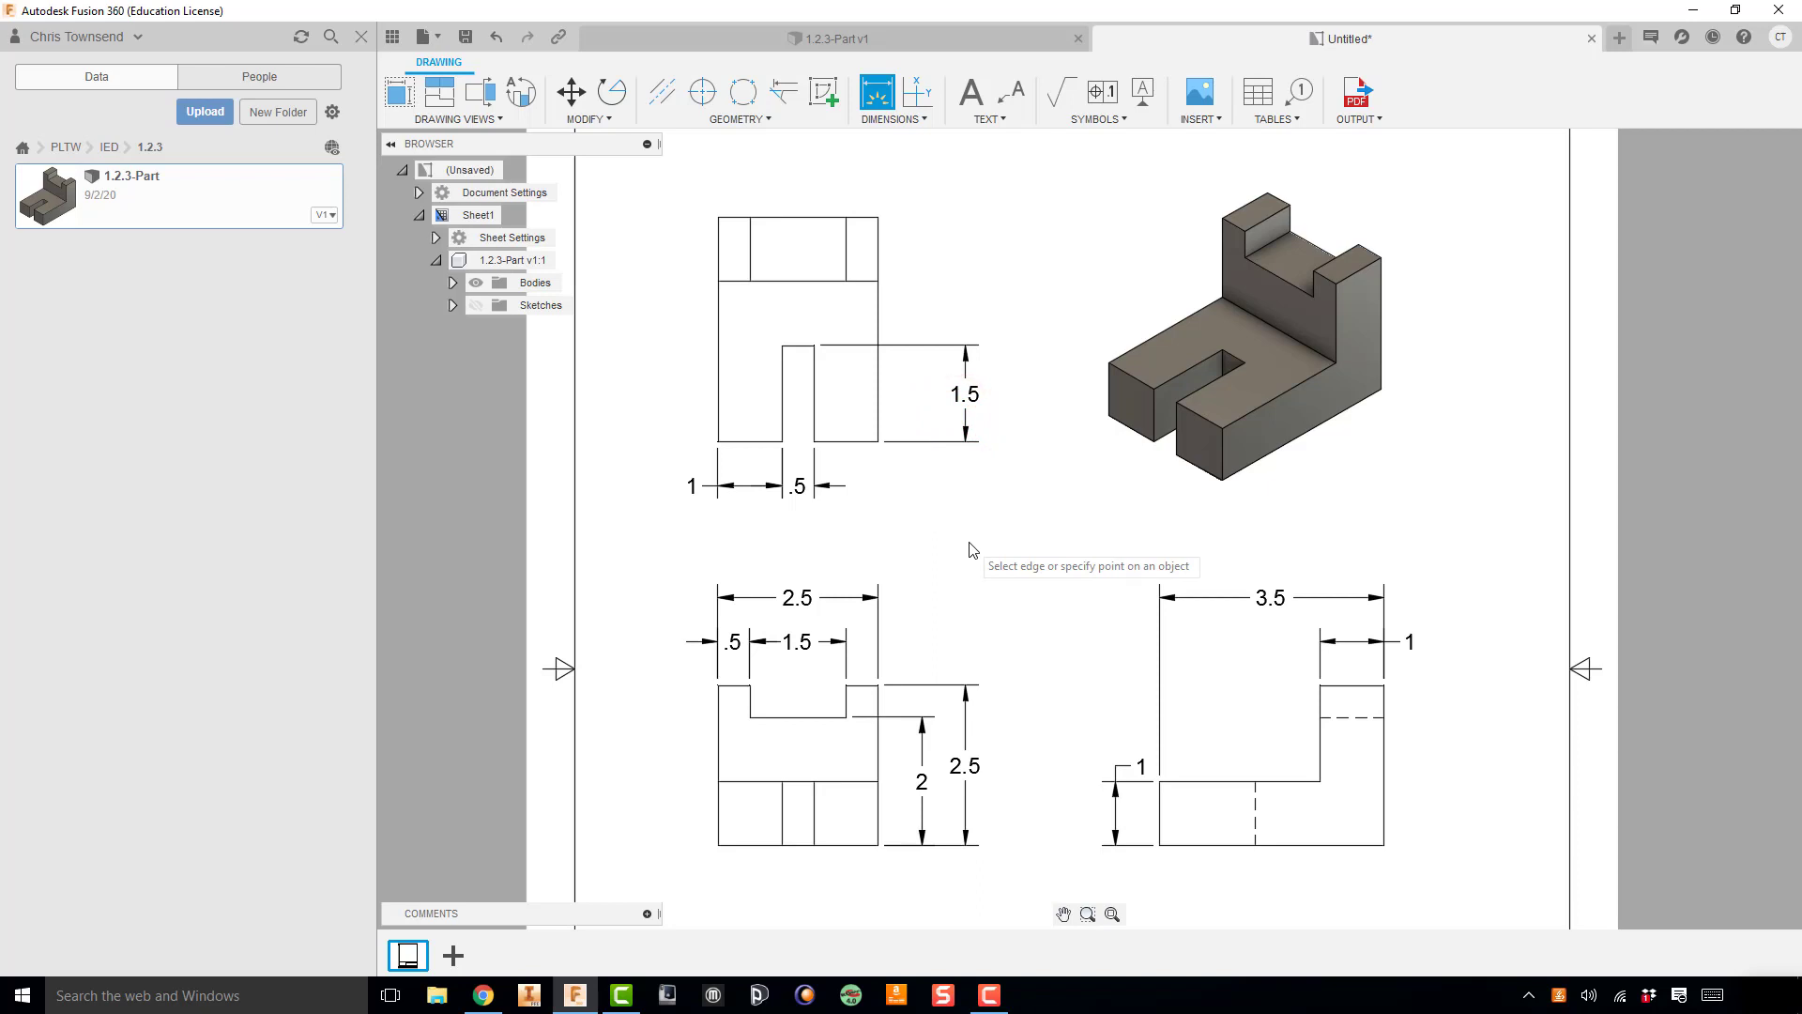
Step: Save the drawing as 1.2.3-Part Drawing in the PLTW > IED > 1.2.3 folder
scroll(971, 550, down, 3)
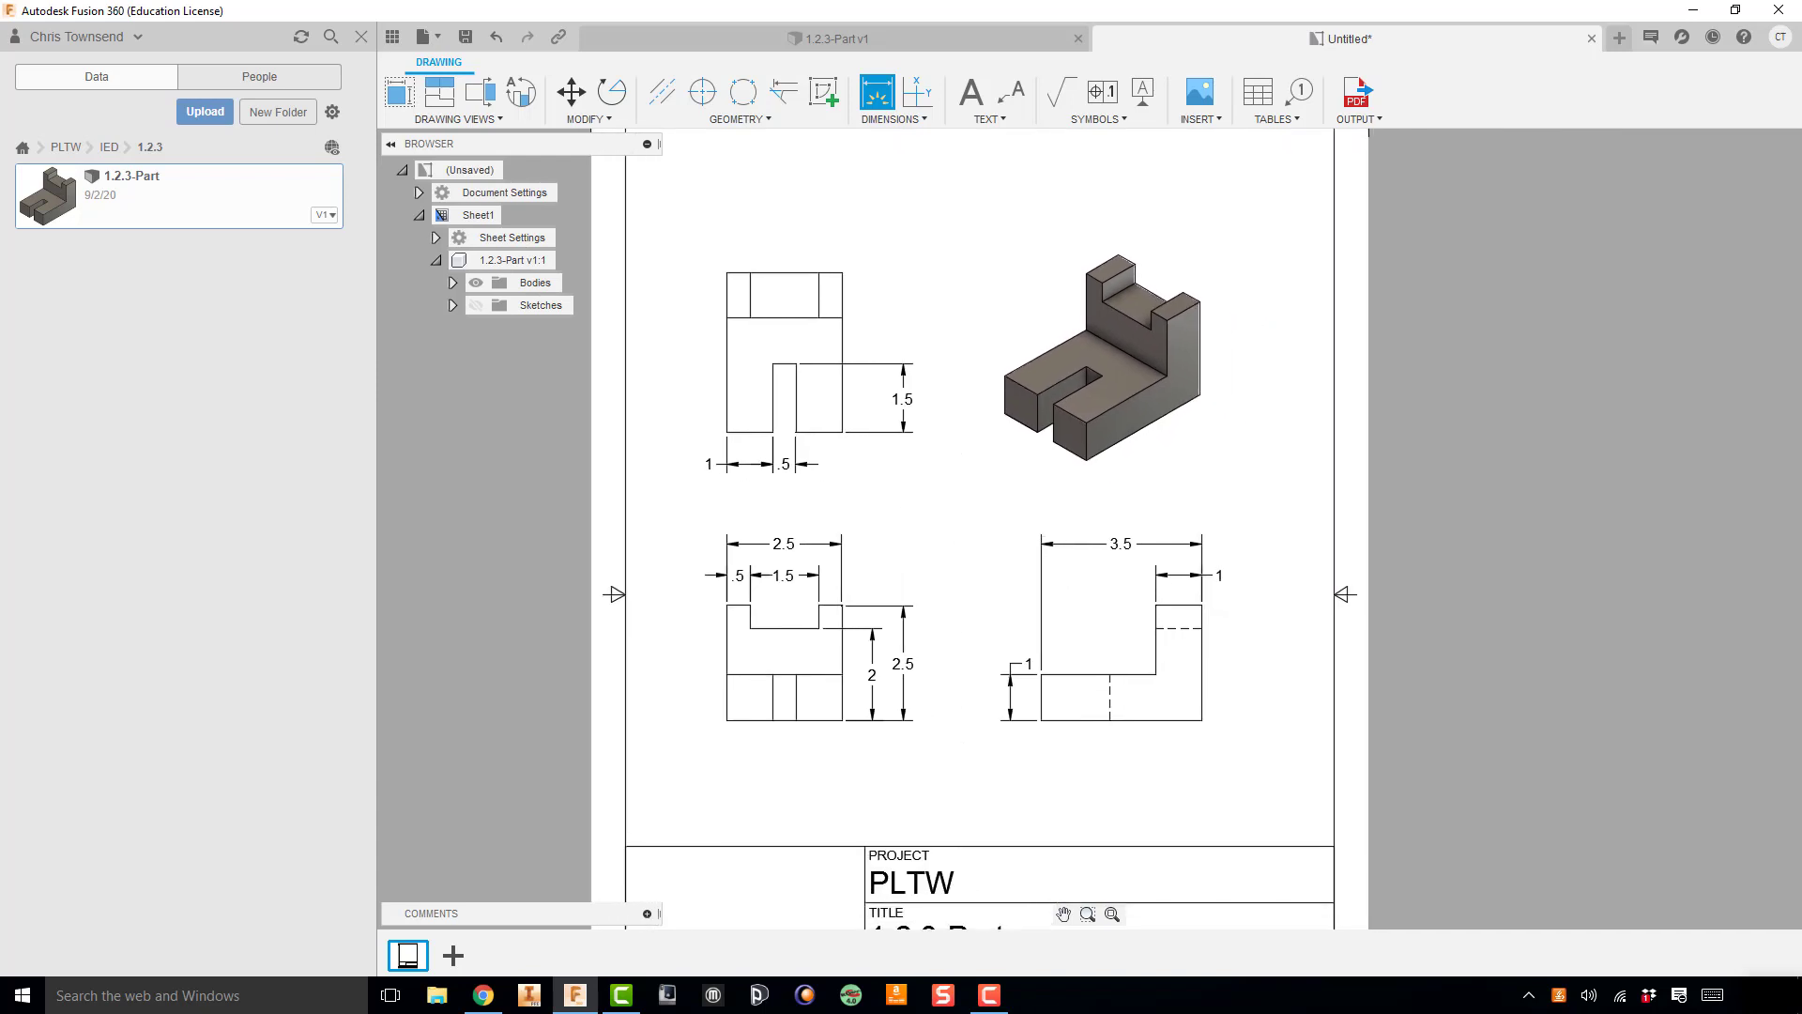
scroll(876, 516, down, 5)
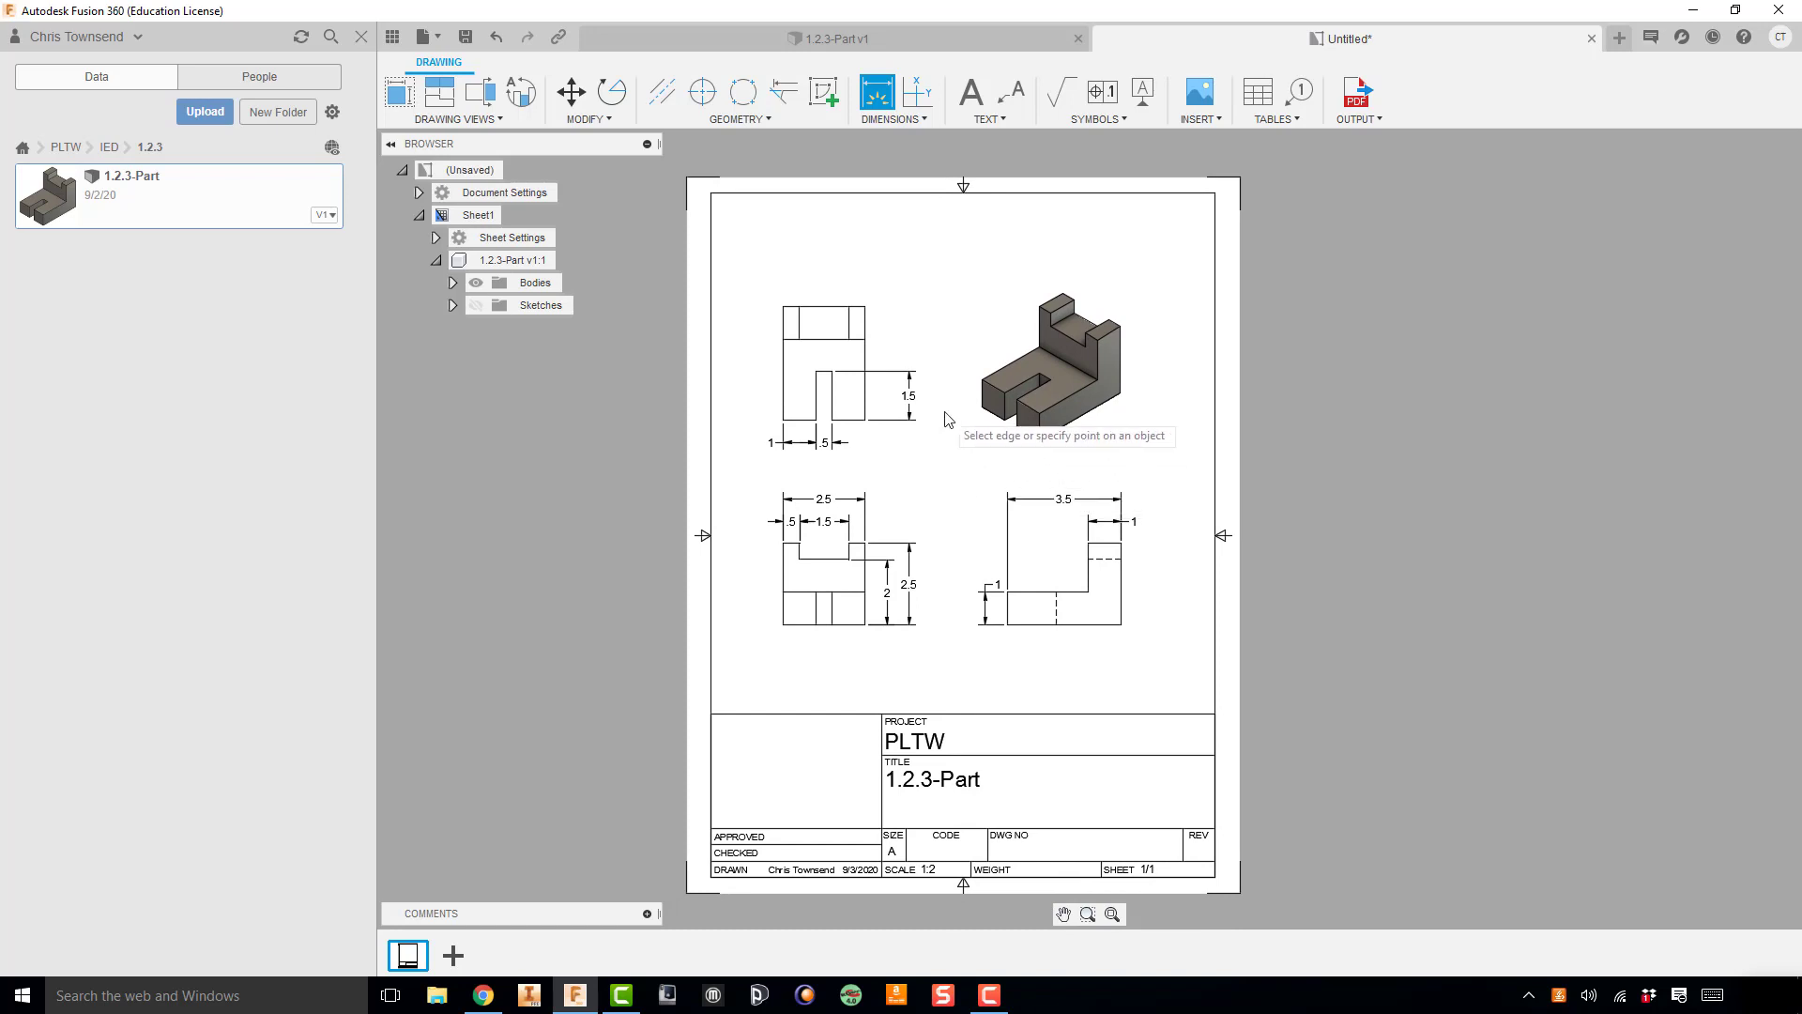
click(466, 36)
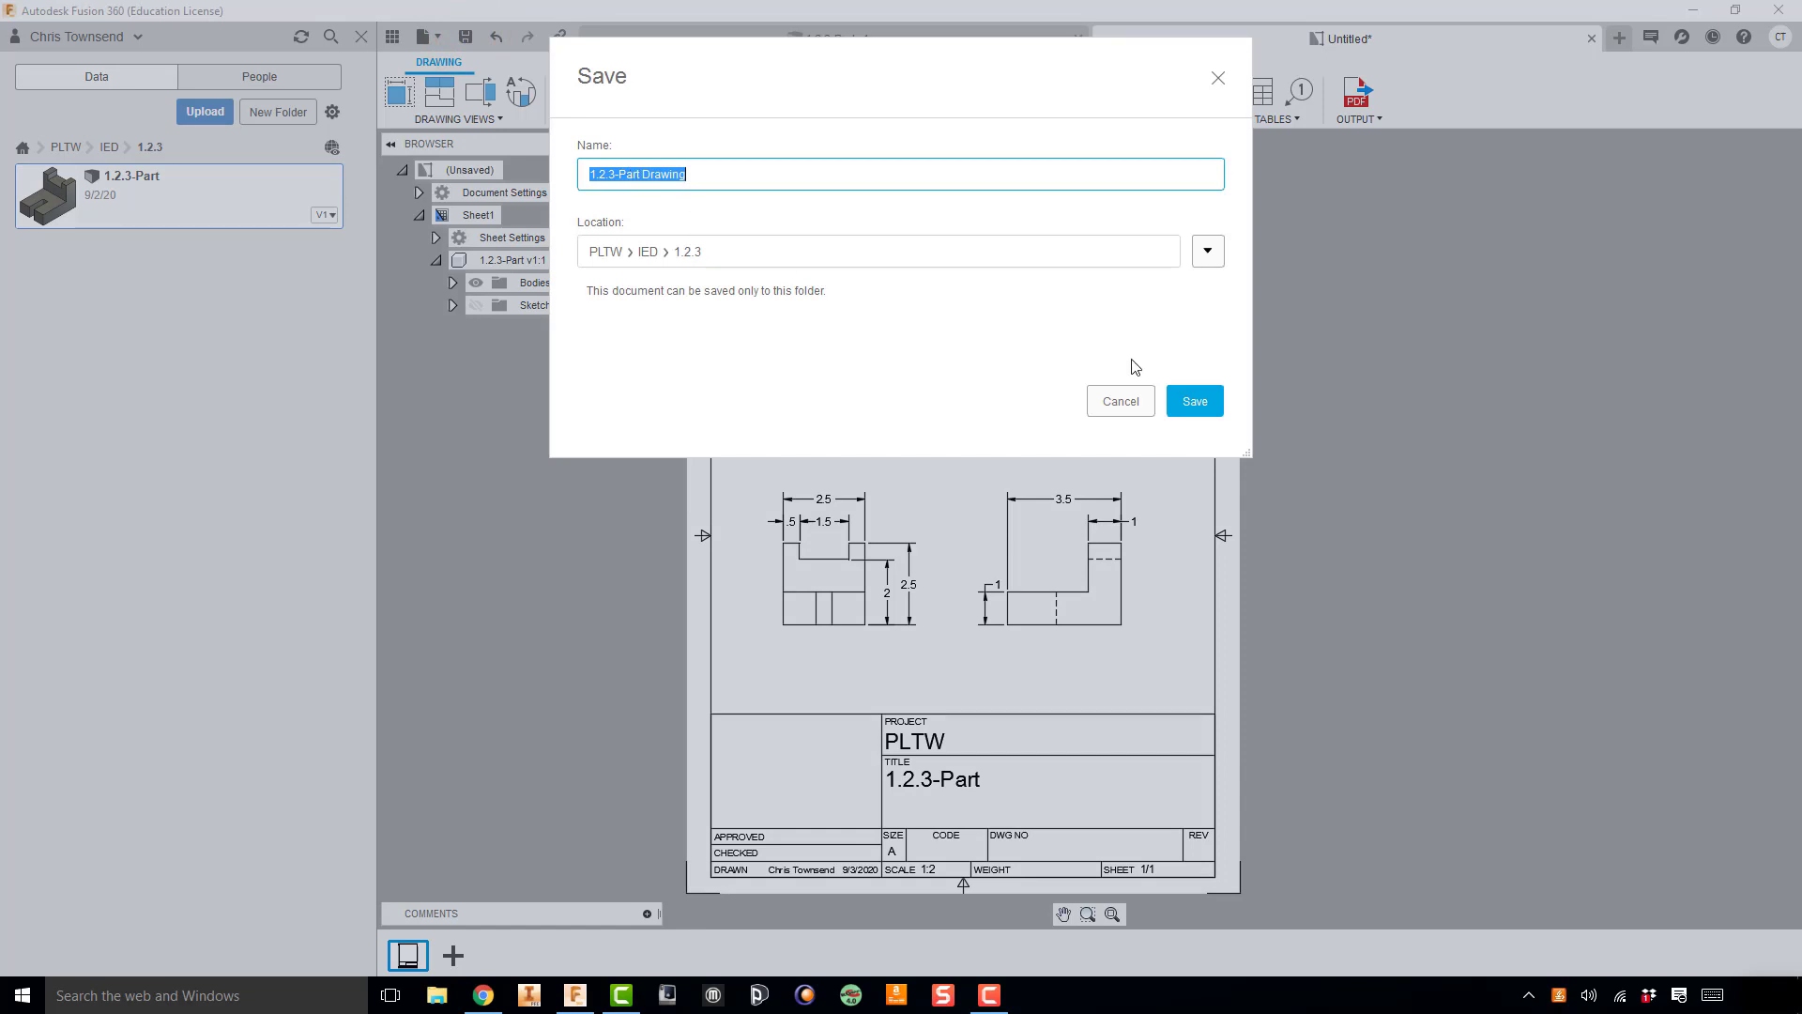
click(1193, 401)
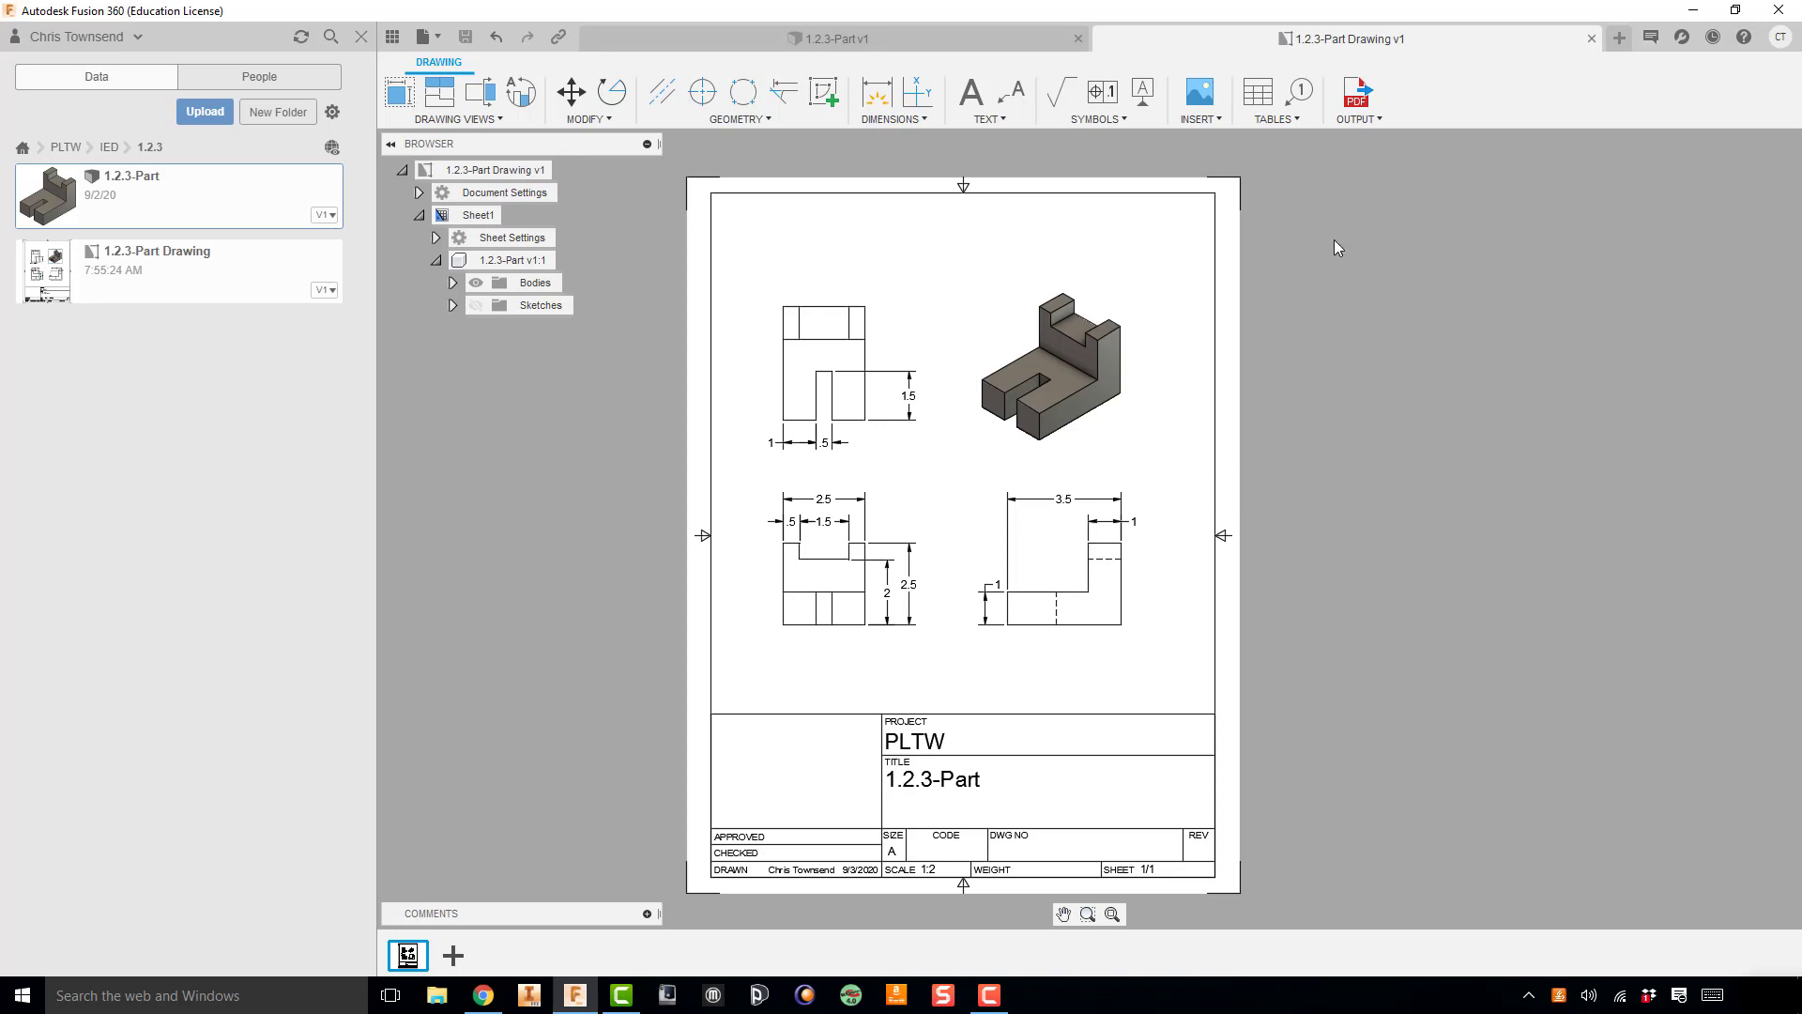
Step: Export all sheets with lineweights as the PDF file 1.2.3-Part Drawing v1 on the Desktop, with Open PDF off
click(1379, 121)
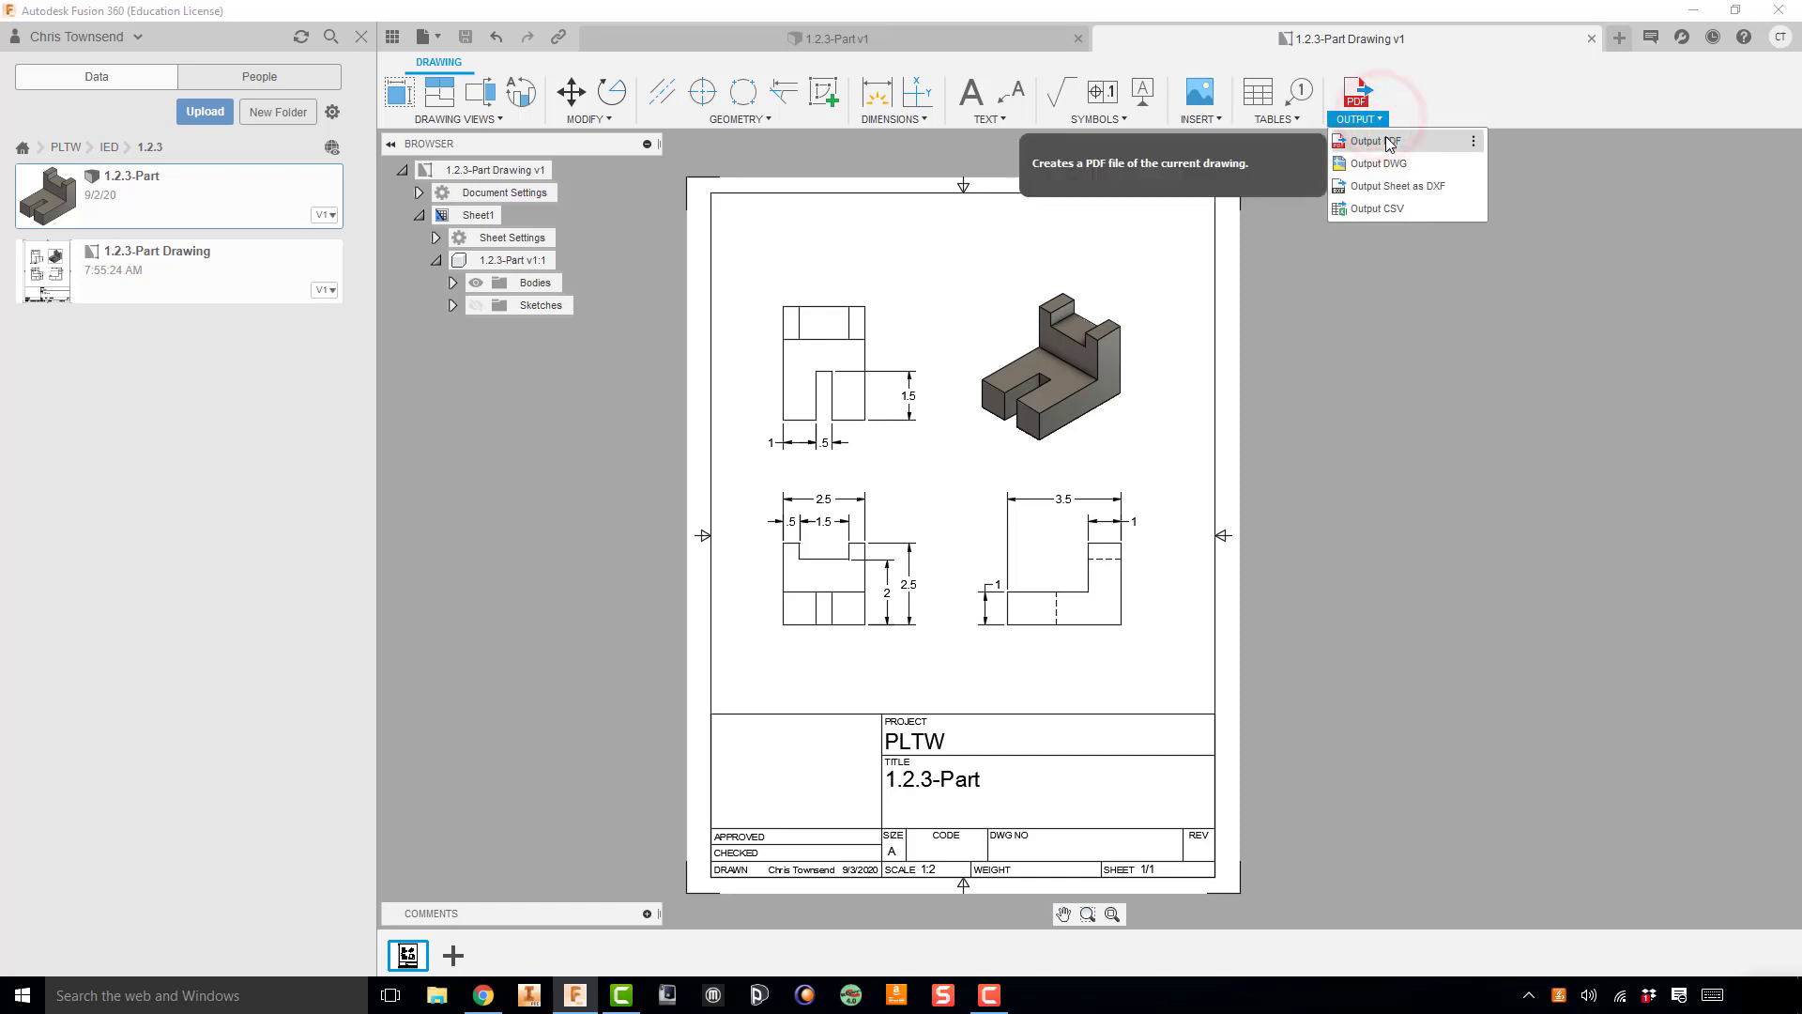
click(1389, 142)
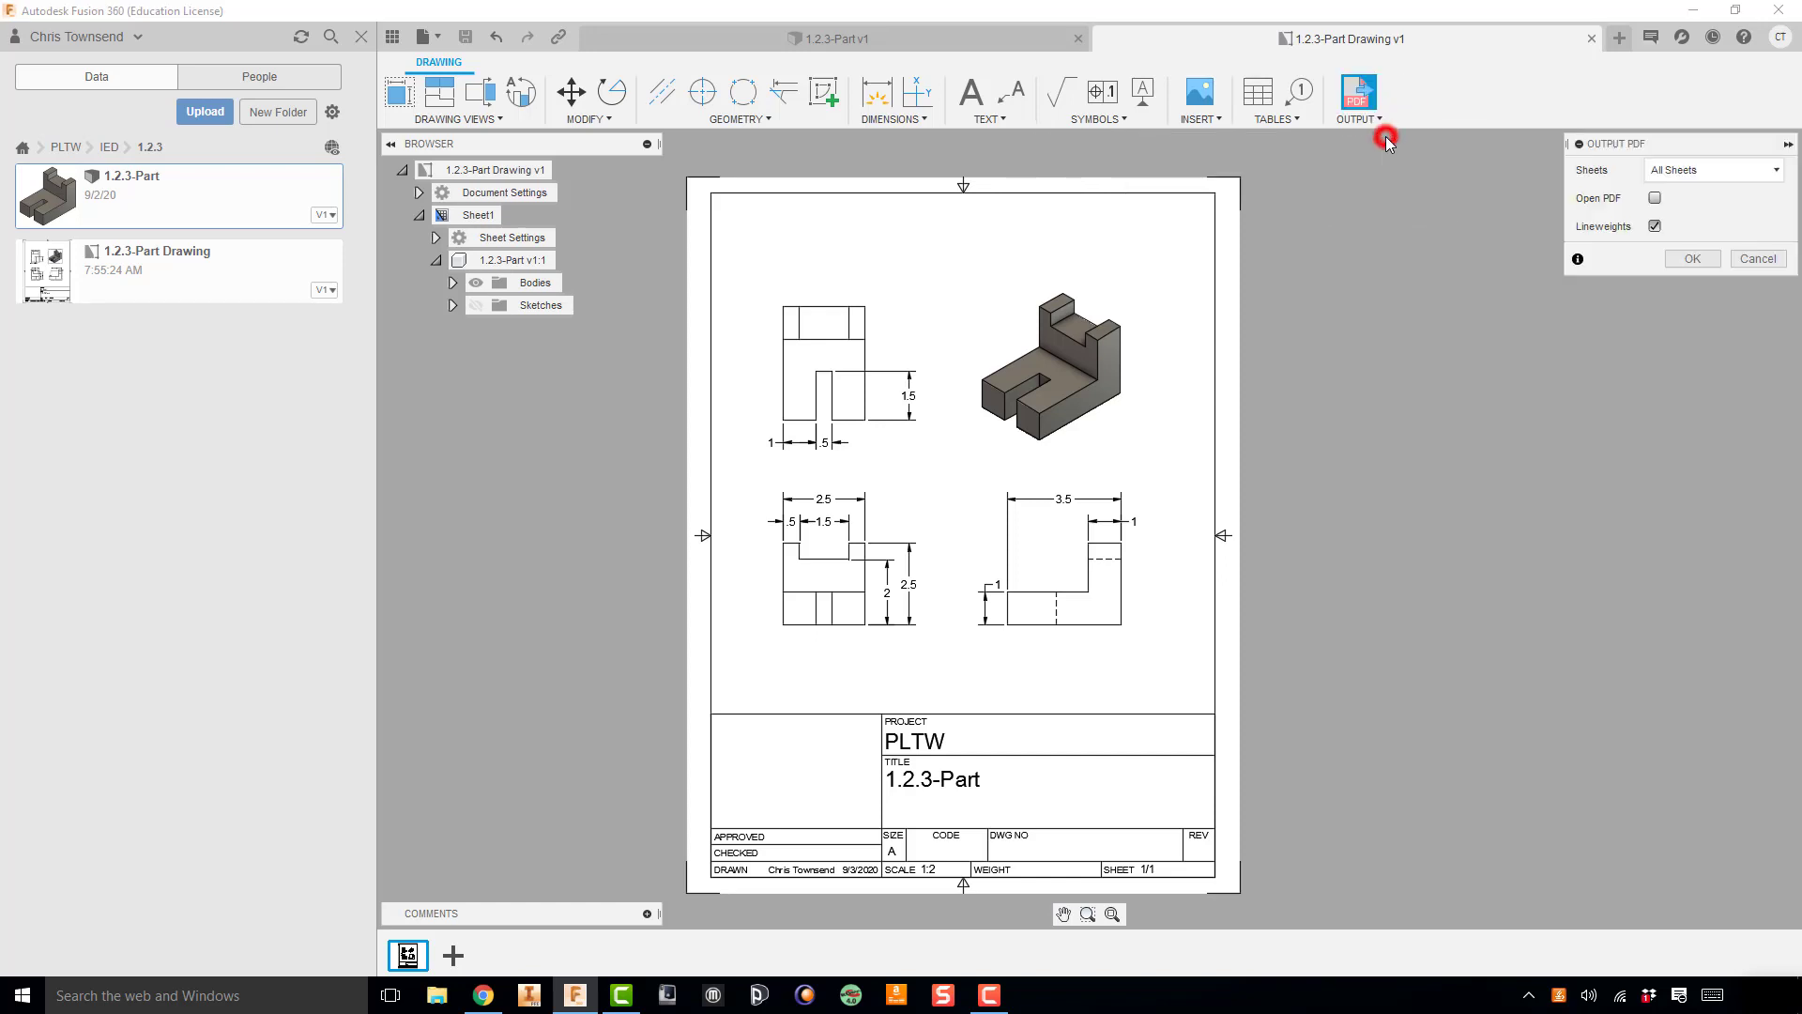
click(1693, 260)
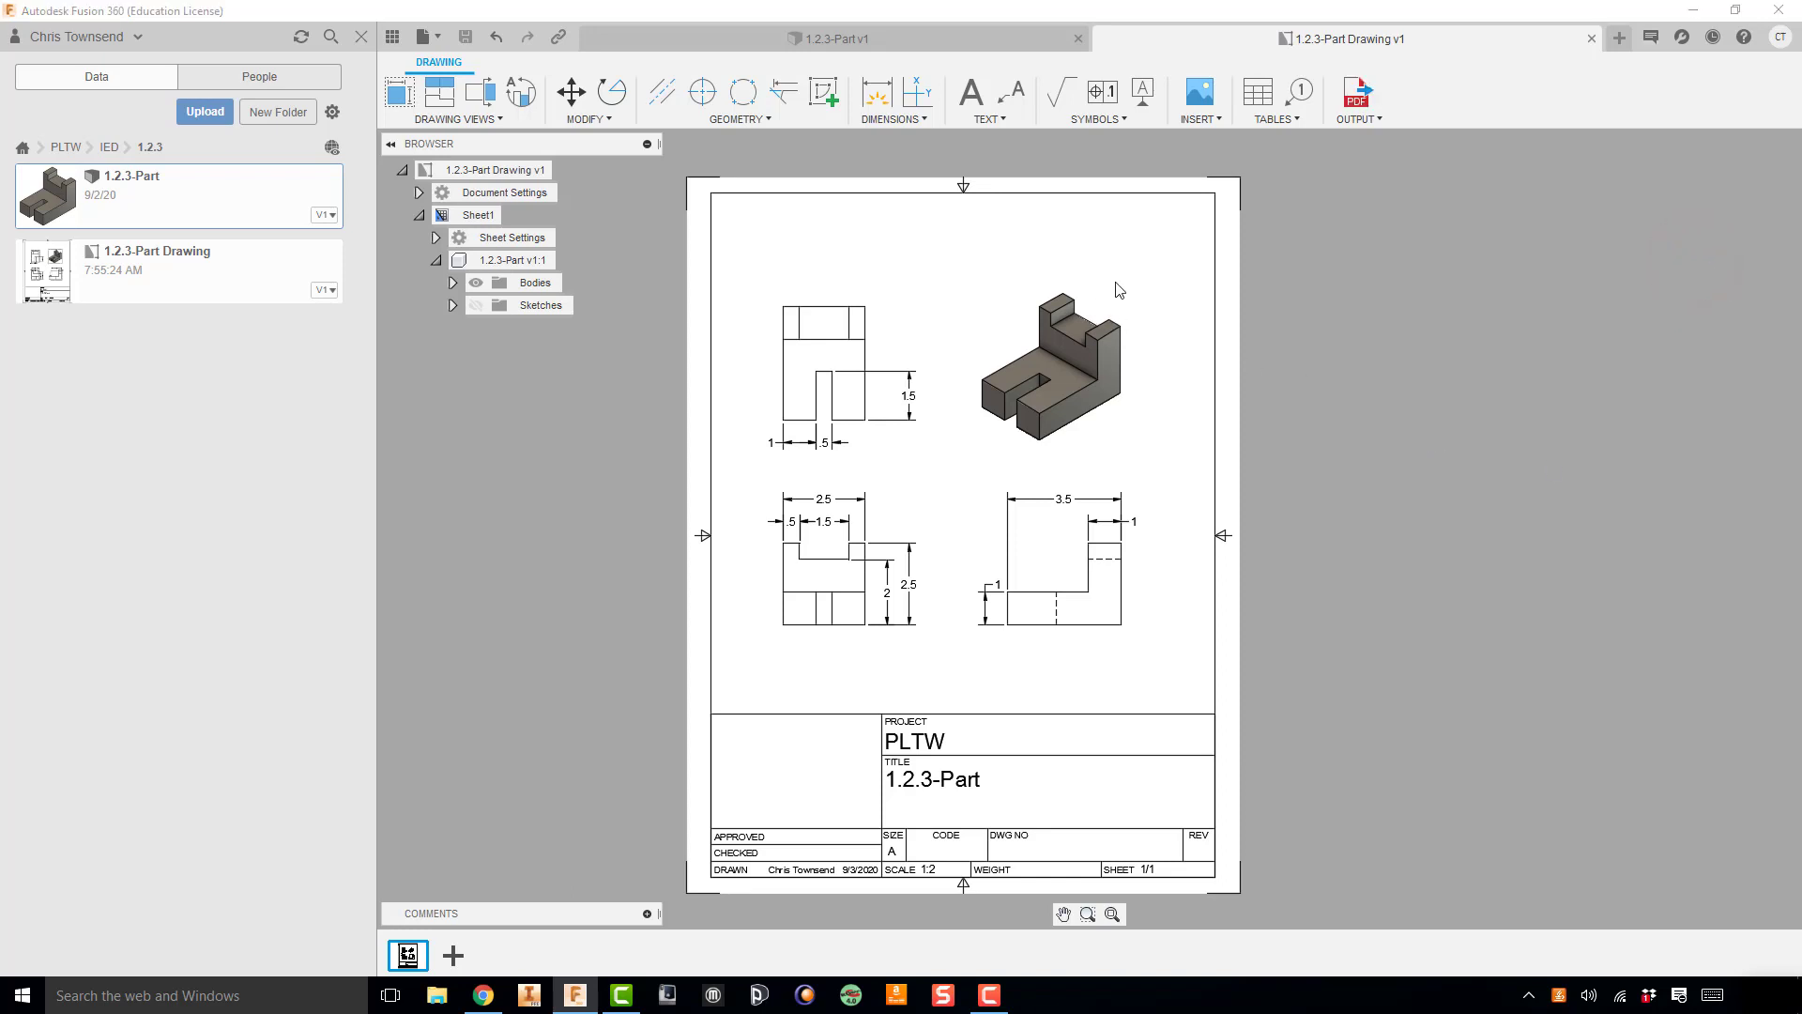
click(94, 146)
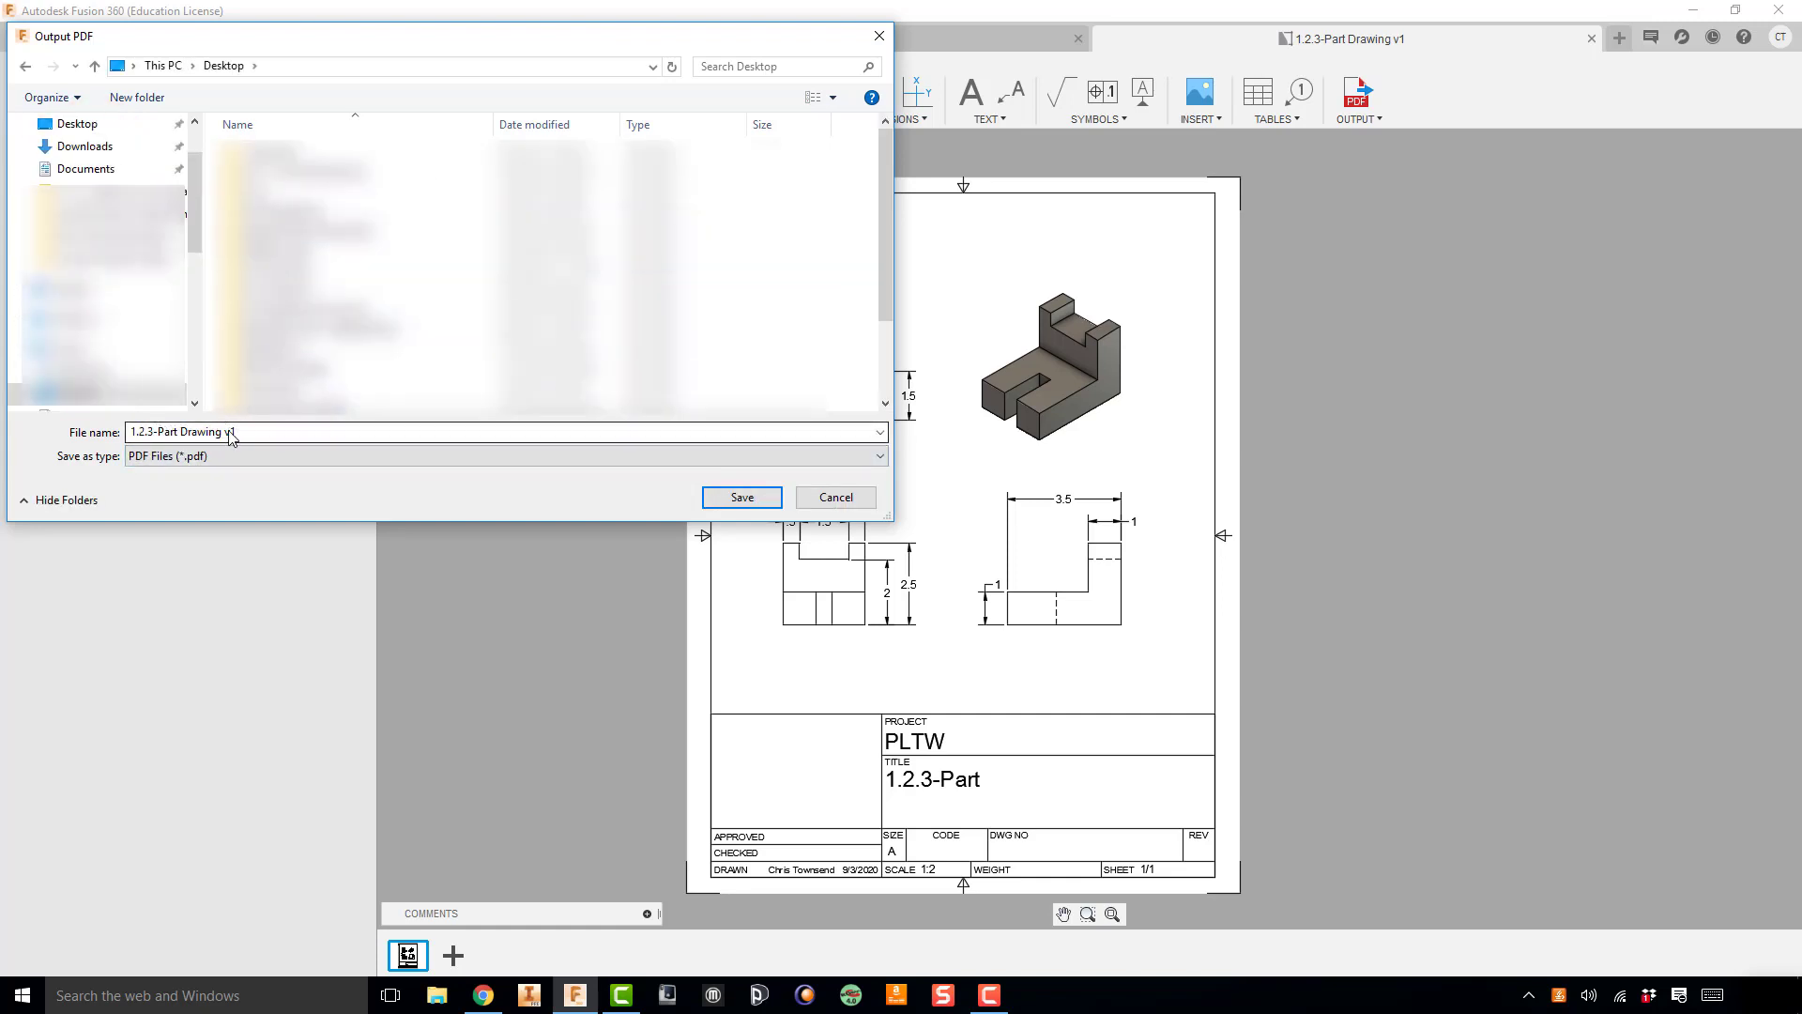
click(742, 497)
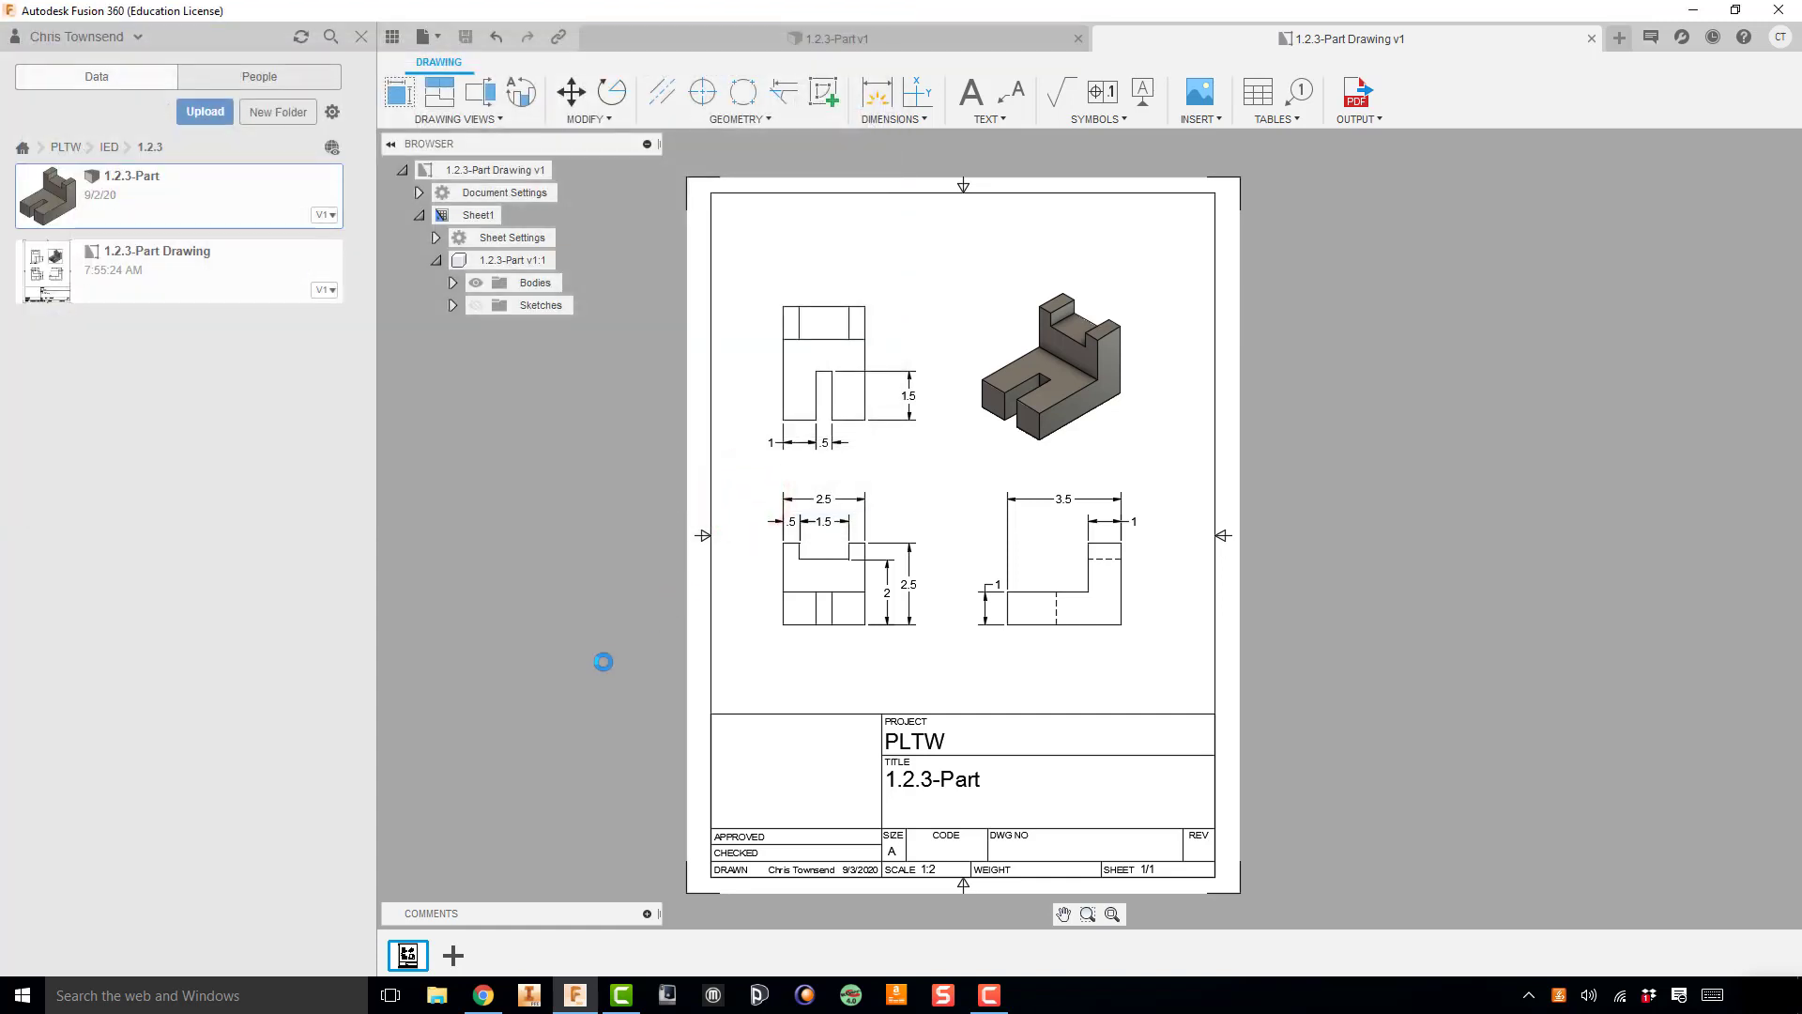